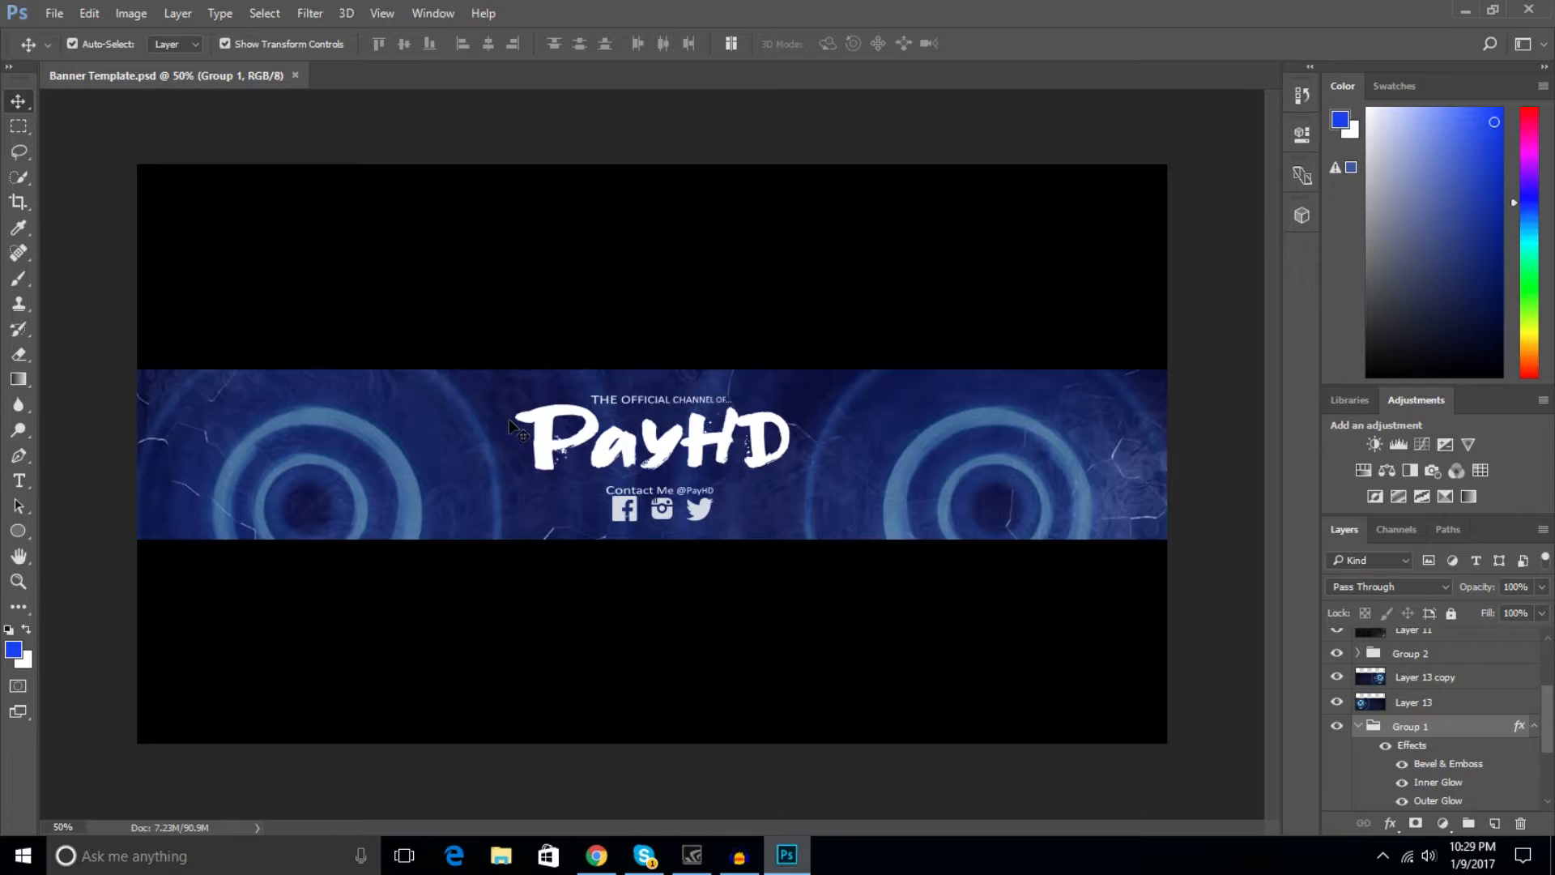
Open the Banner Template (1) PSD from the Downloads folder on the Desktop.
{"action": "left_click", "coordinate": [54, 13]}
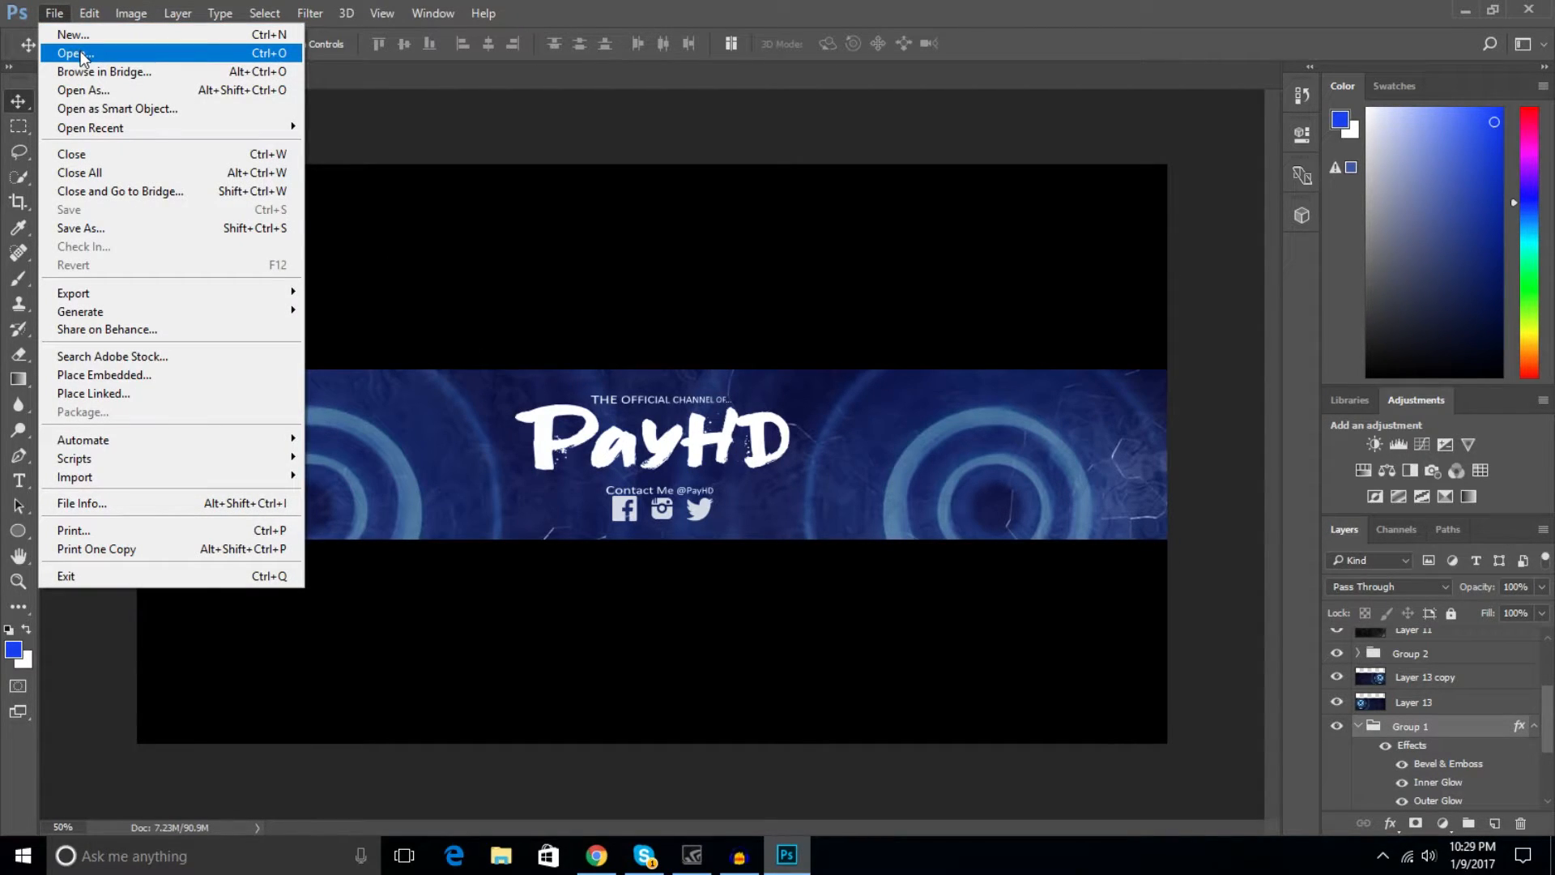
{"action": "left_click", "coordinate": [80, 53]}
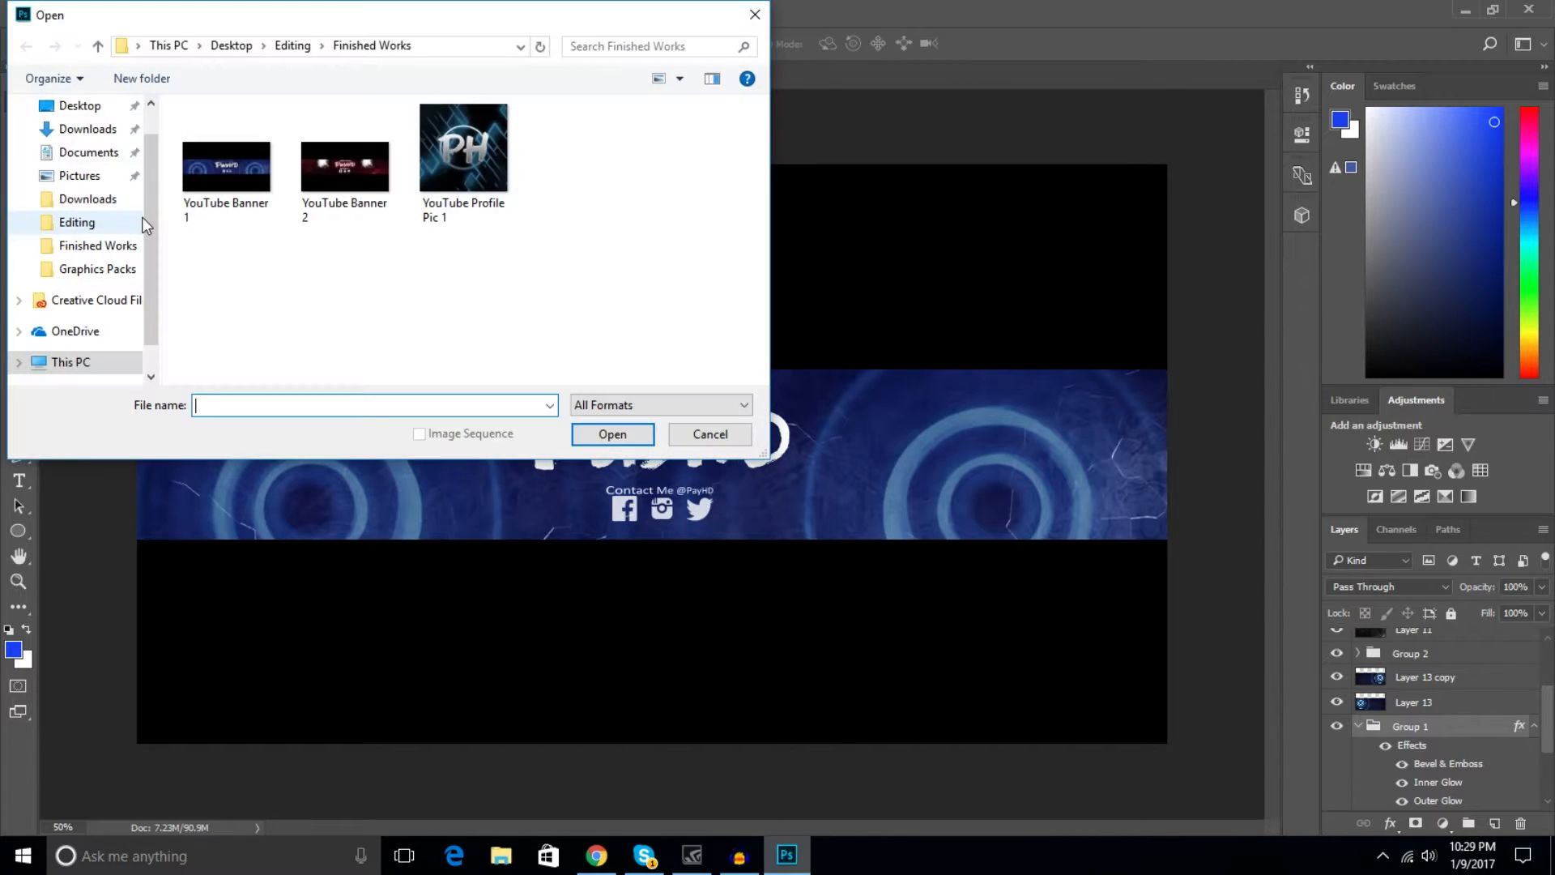
{"action": "left_click", "coordinate": [79, 144]}
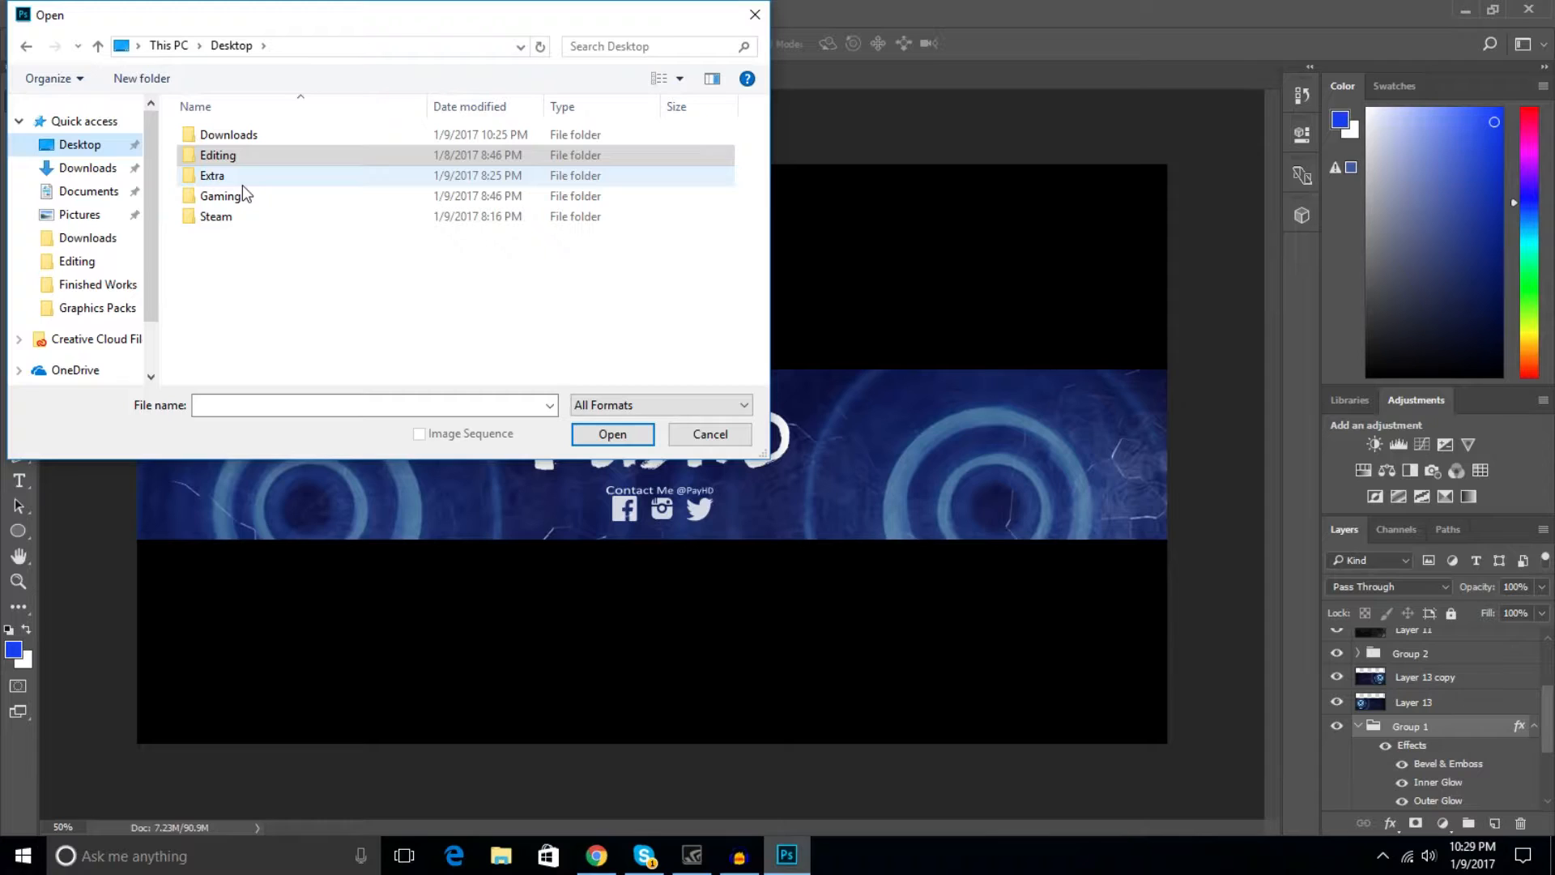
{"action": "double_click", "coordinate": [241, 134]}
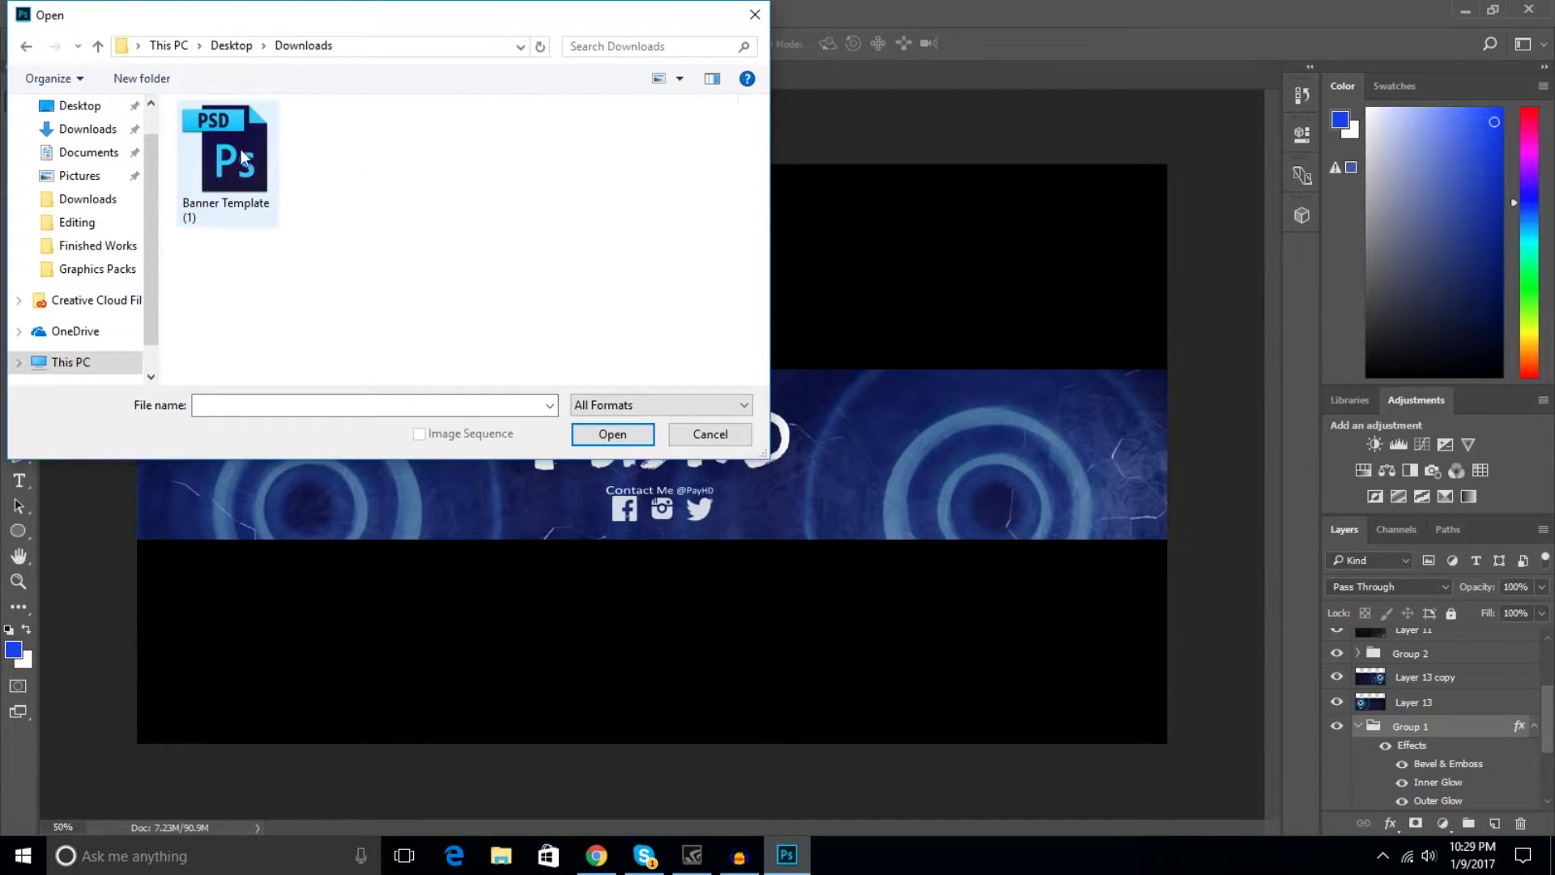
{"action": "left_click", "coordinate": [240, 154]}
{"action": "left_click", "coordinate": [599, 435]}
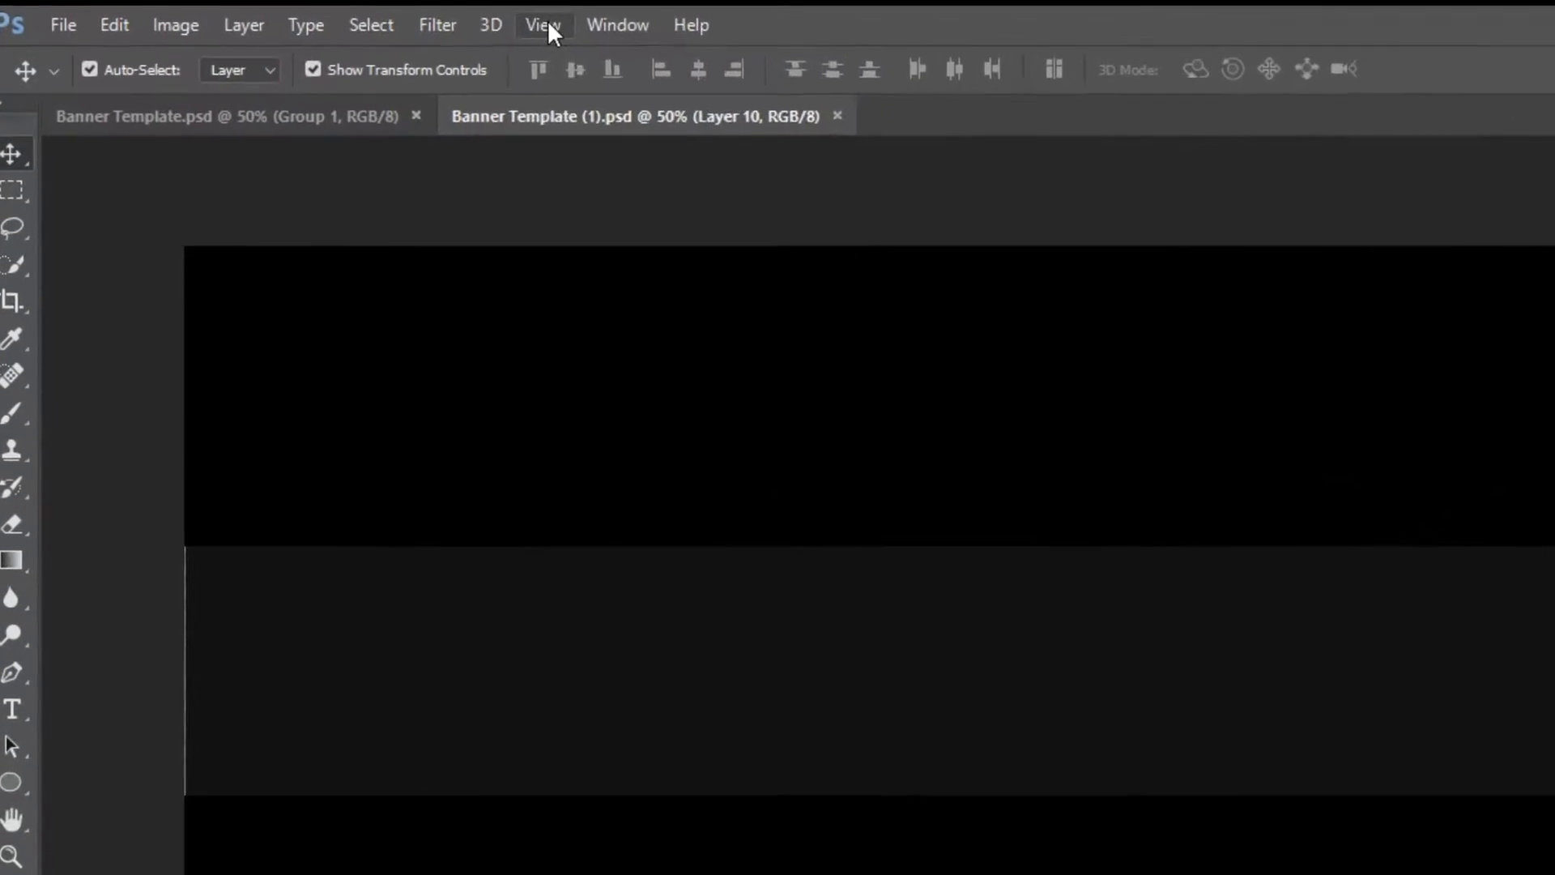
Turn on the extras to view the banner template's guides, and hide them again.
{"action": "left_click", "coordinate": [384, 15]}
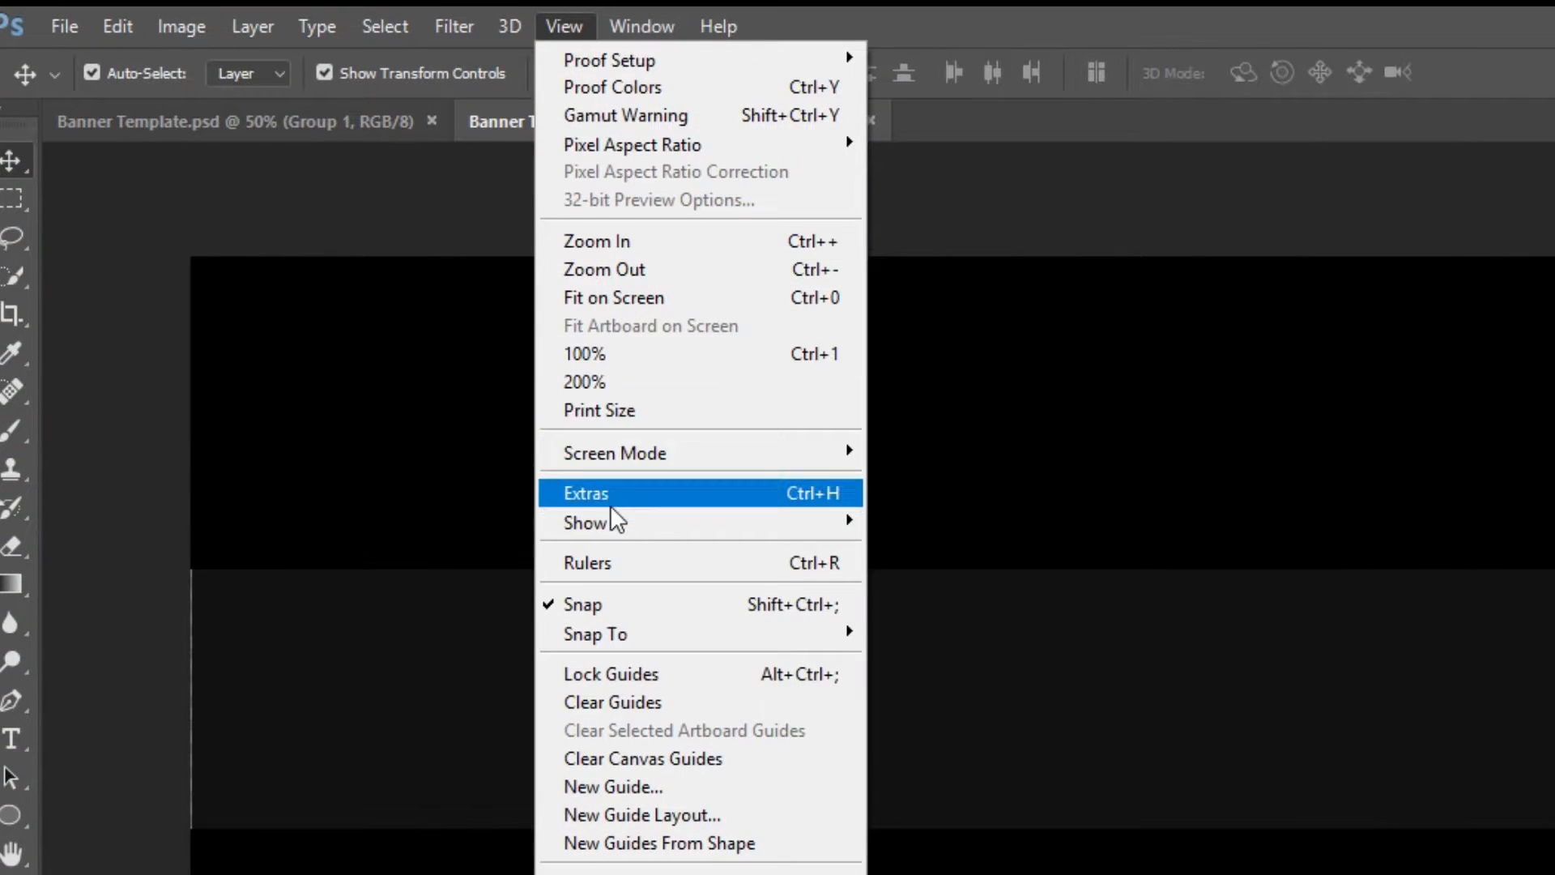
{"action": "left_click", "coordinate": [407, 321]}
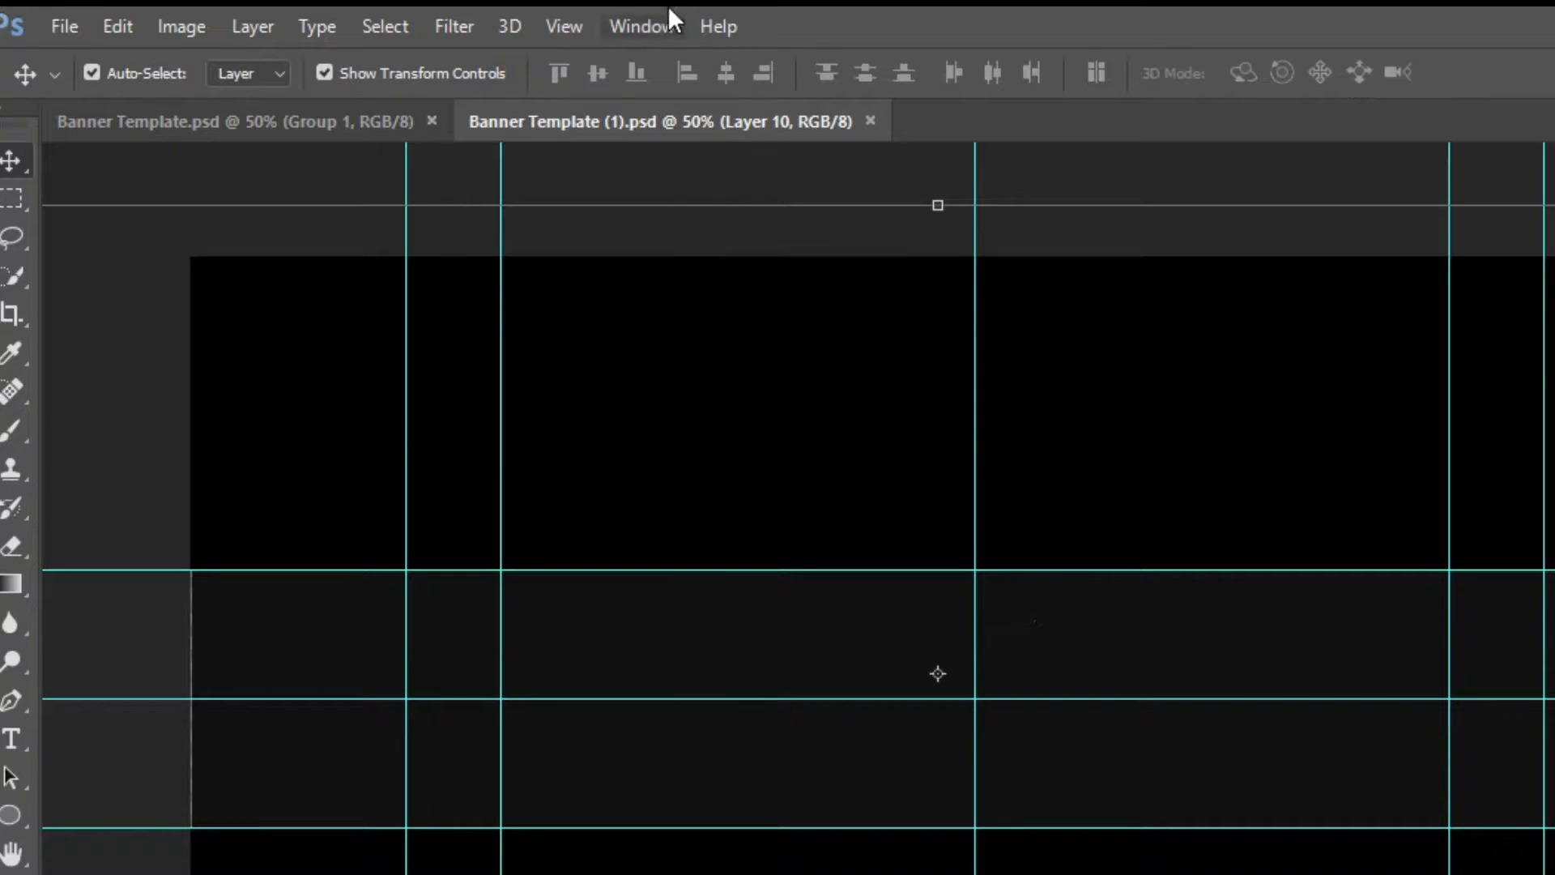
{"action": "left_click", "coordinate": [567, 27]}
{"action": "left_click", "coordinate": [691, 495]}
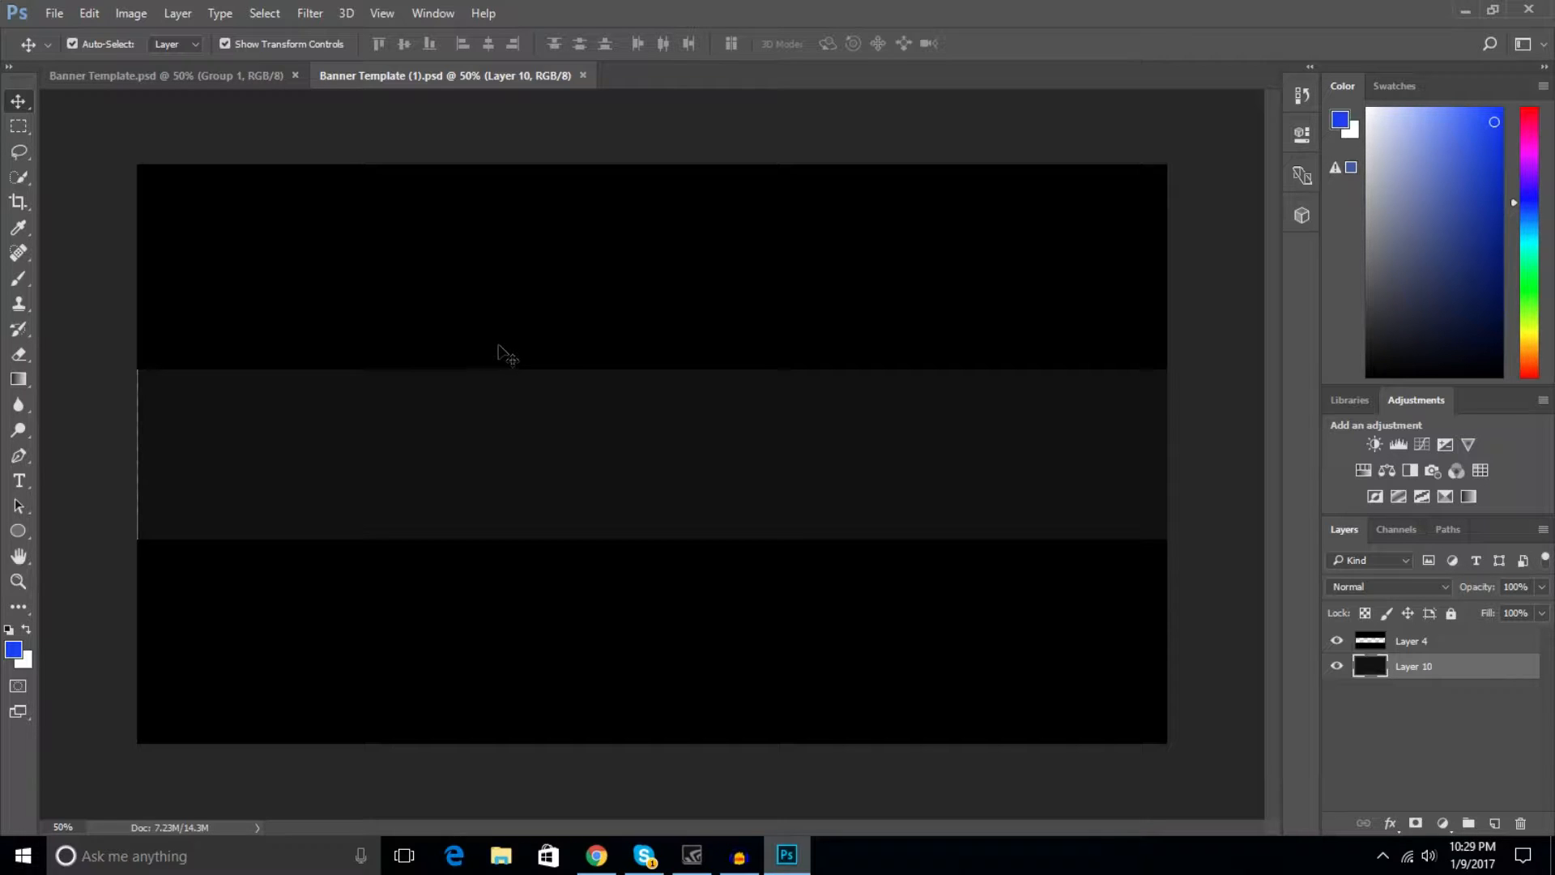
Add a Color Overlay to Layer 10 in red f41717 with Normal blend mode and 100% opacity.
{"action": "right_click", "coordinate": [1412, 670]}
{"action": "left_click", "coordinate": [1086, 128]}
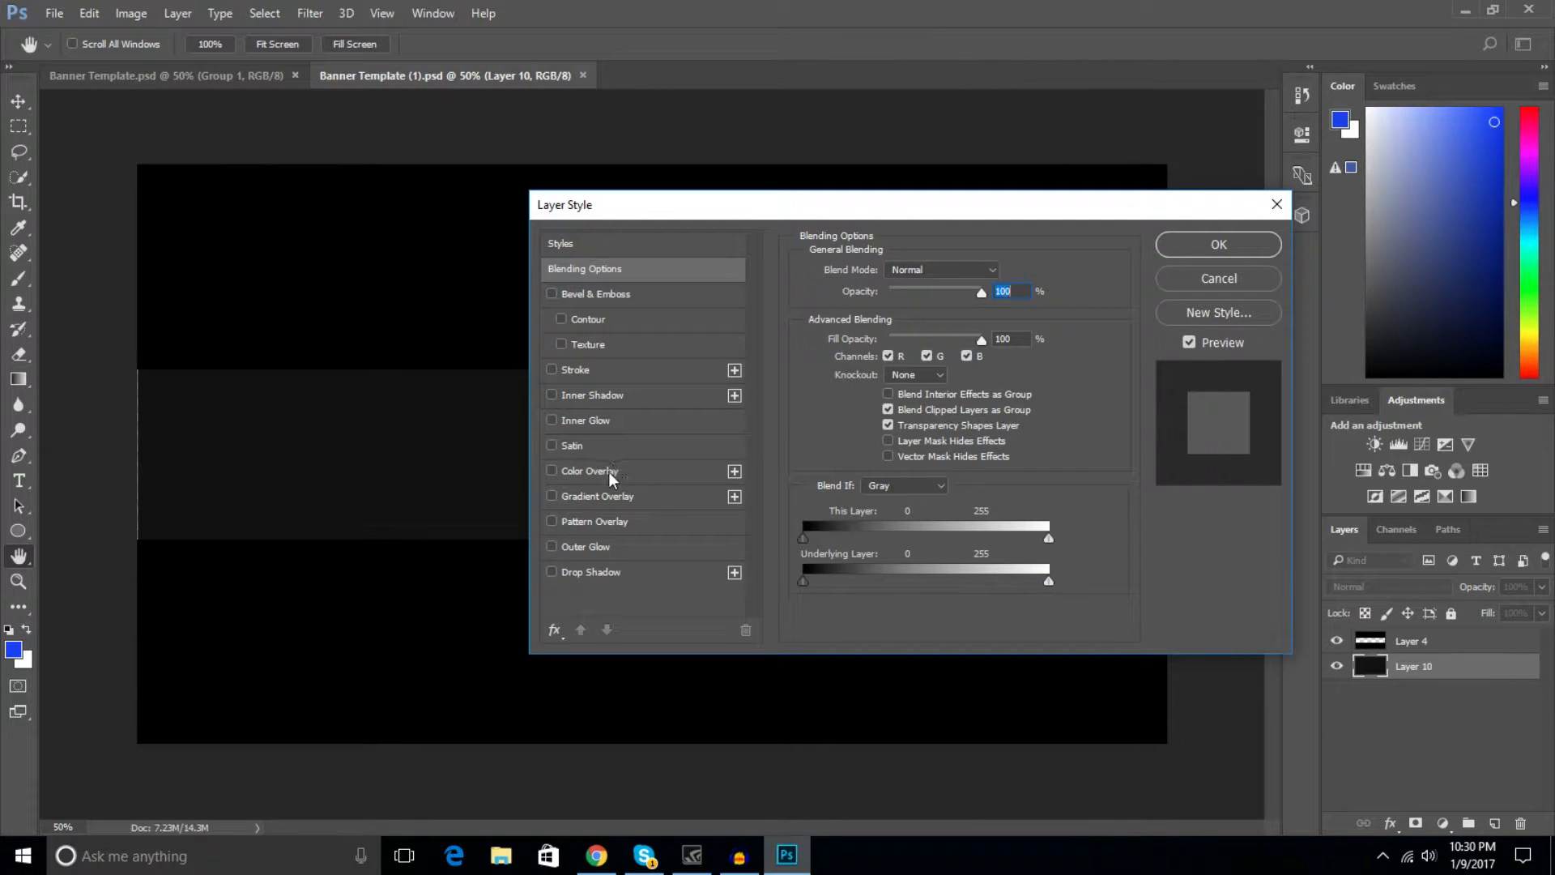
{"action": "left_click", "coordinate": [609, 472]}
{"action": "left_click_drag", "start_coordinate": [901, 201], "coordinate": [746, 559]}
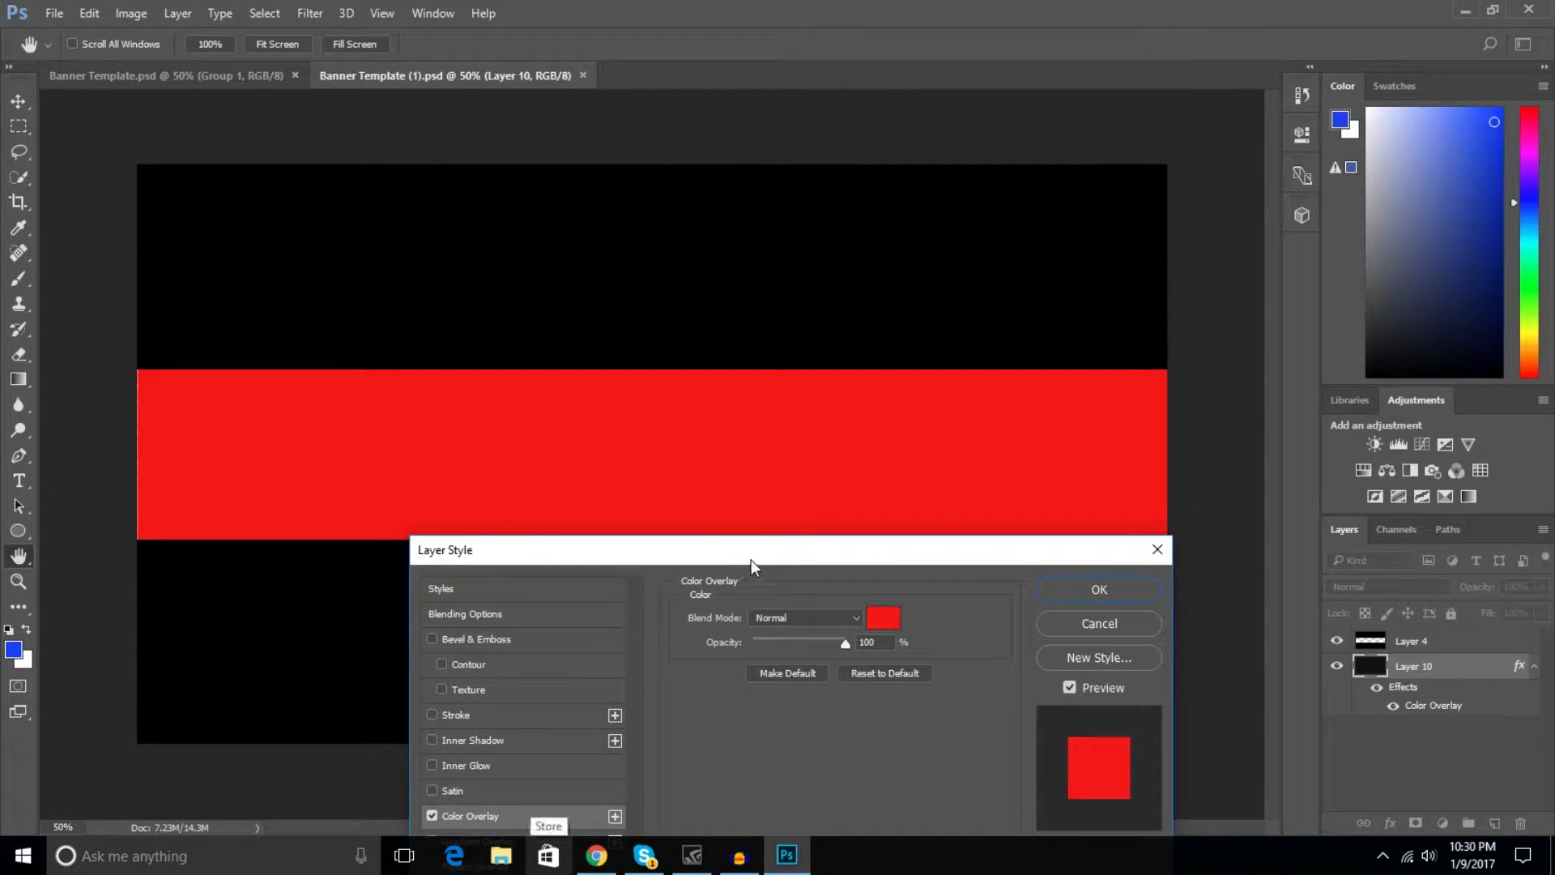
{"action": "left_click_drag", "start_coordinate": [755, 557], "coordinate": [920, 207]}
{"action": "left_click_drag", "start_coordinate": [1203, 139], "coordinate": [1201, 138]}
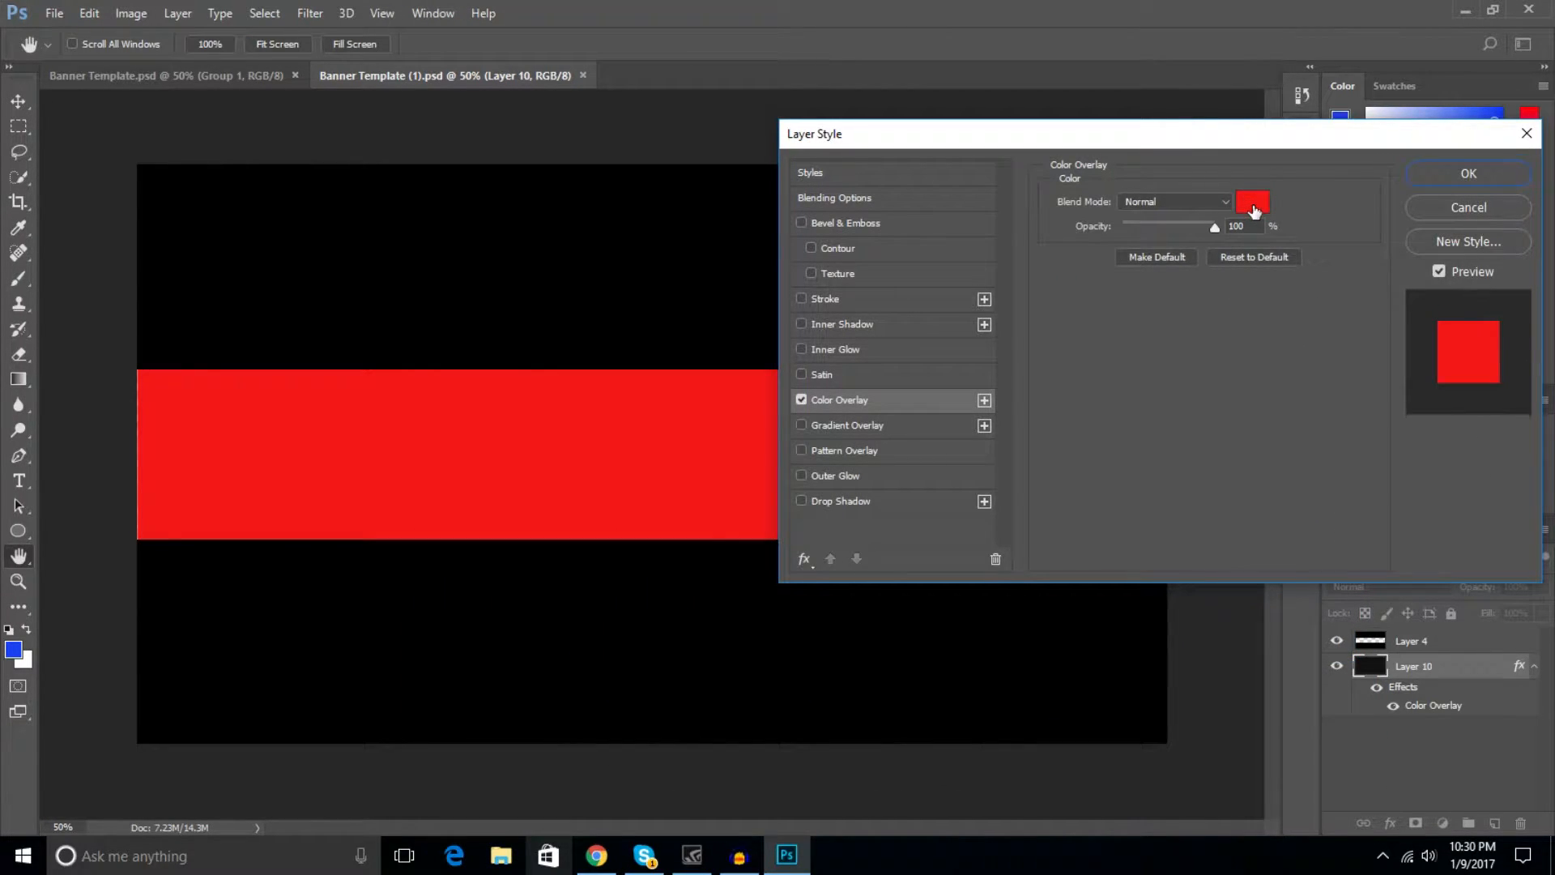
{"action": "left_click", "coordinate": [1254, 209]}
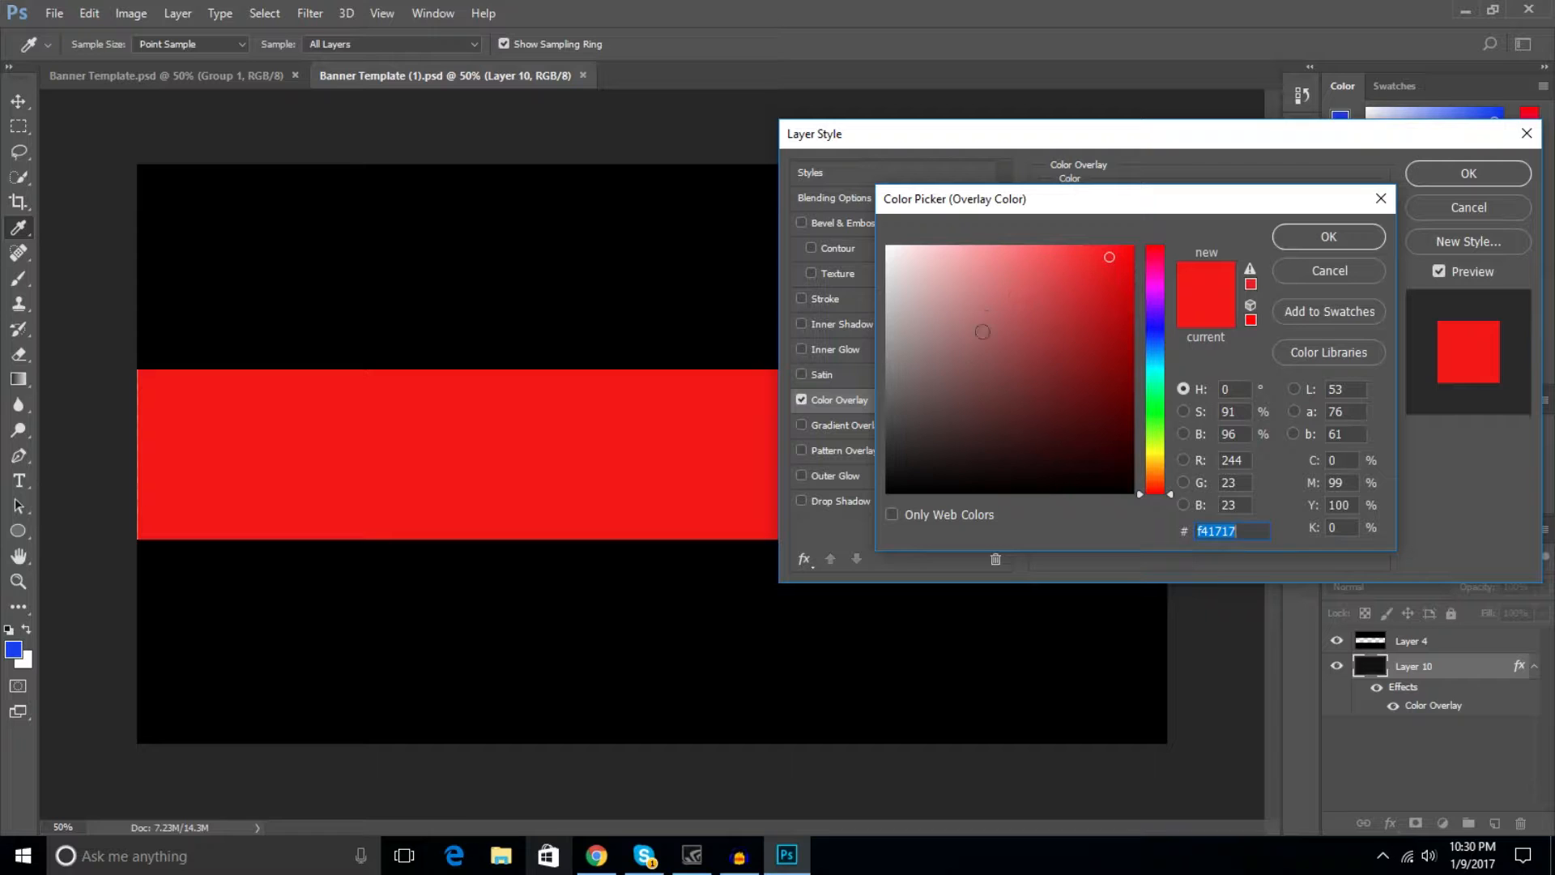
{"action": "left_click", "coordinate": [1293, 235]}
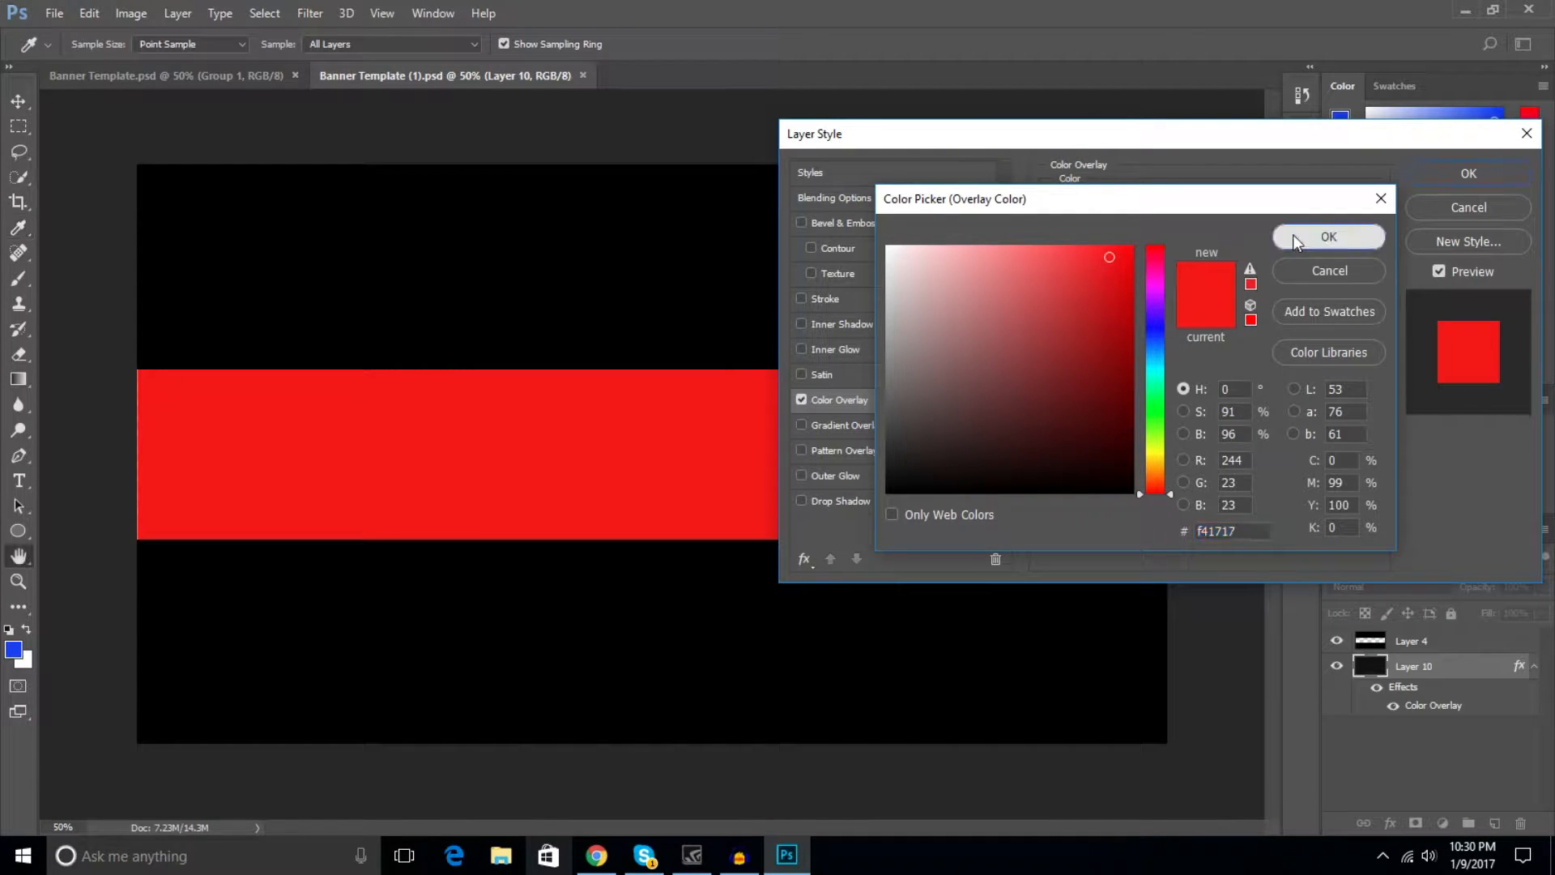
{"action": "left_click", "coordinate": [1421, 166]}
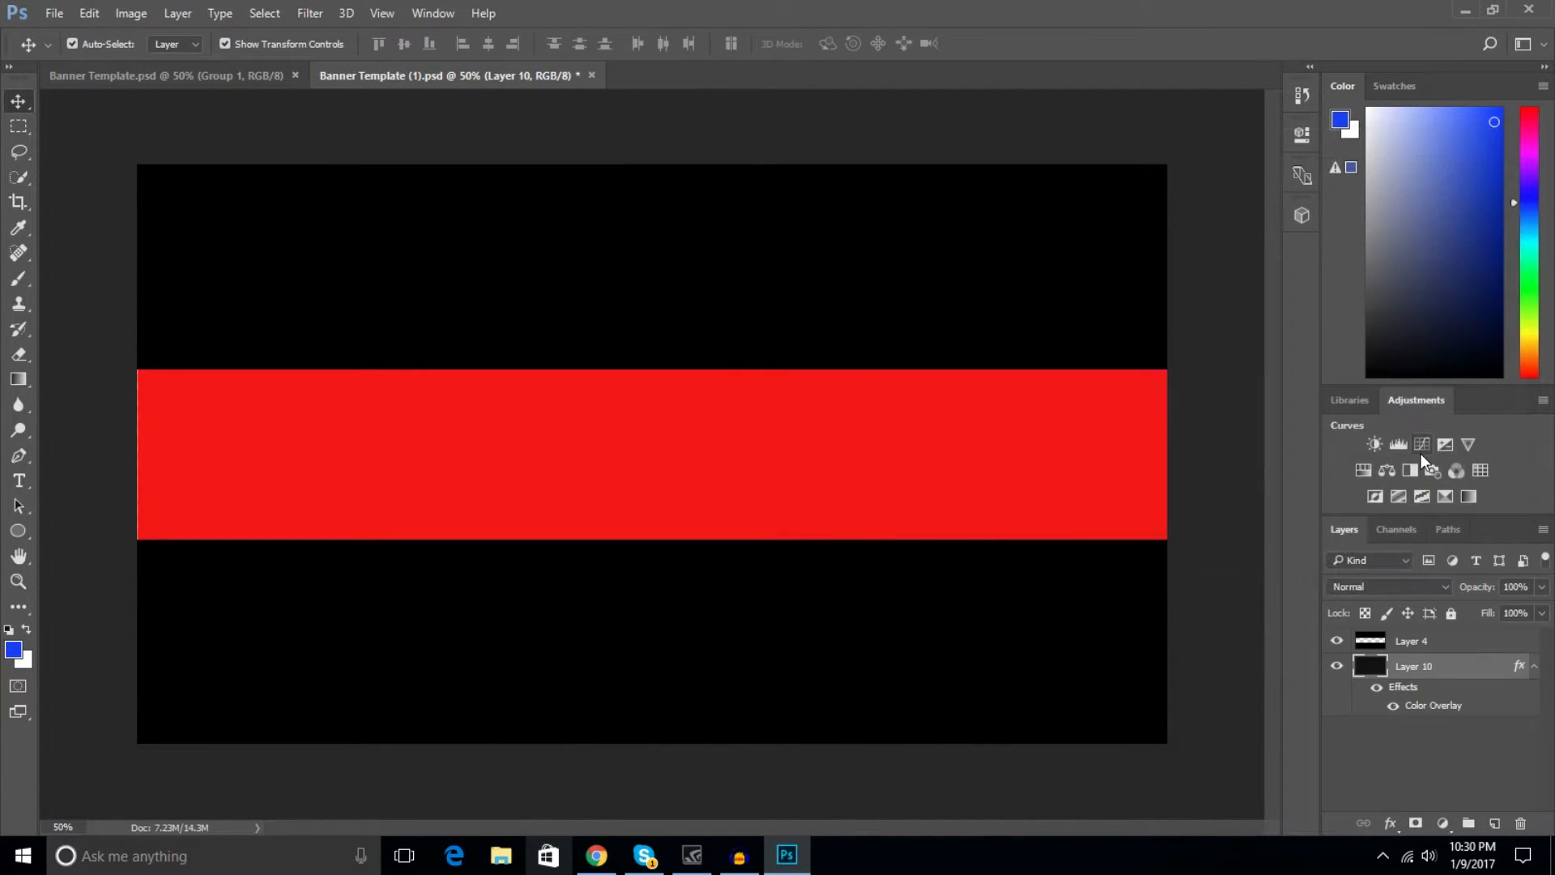
Add a new layer above Layer 10 and enter the text "PayHD" on the red band at 175 pt.
{"action": "left_click", "coordinate": [1494, 826]}
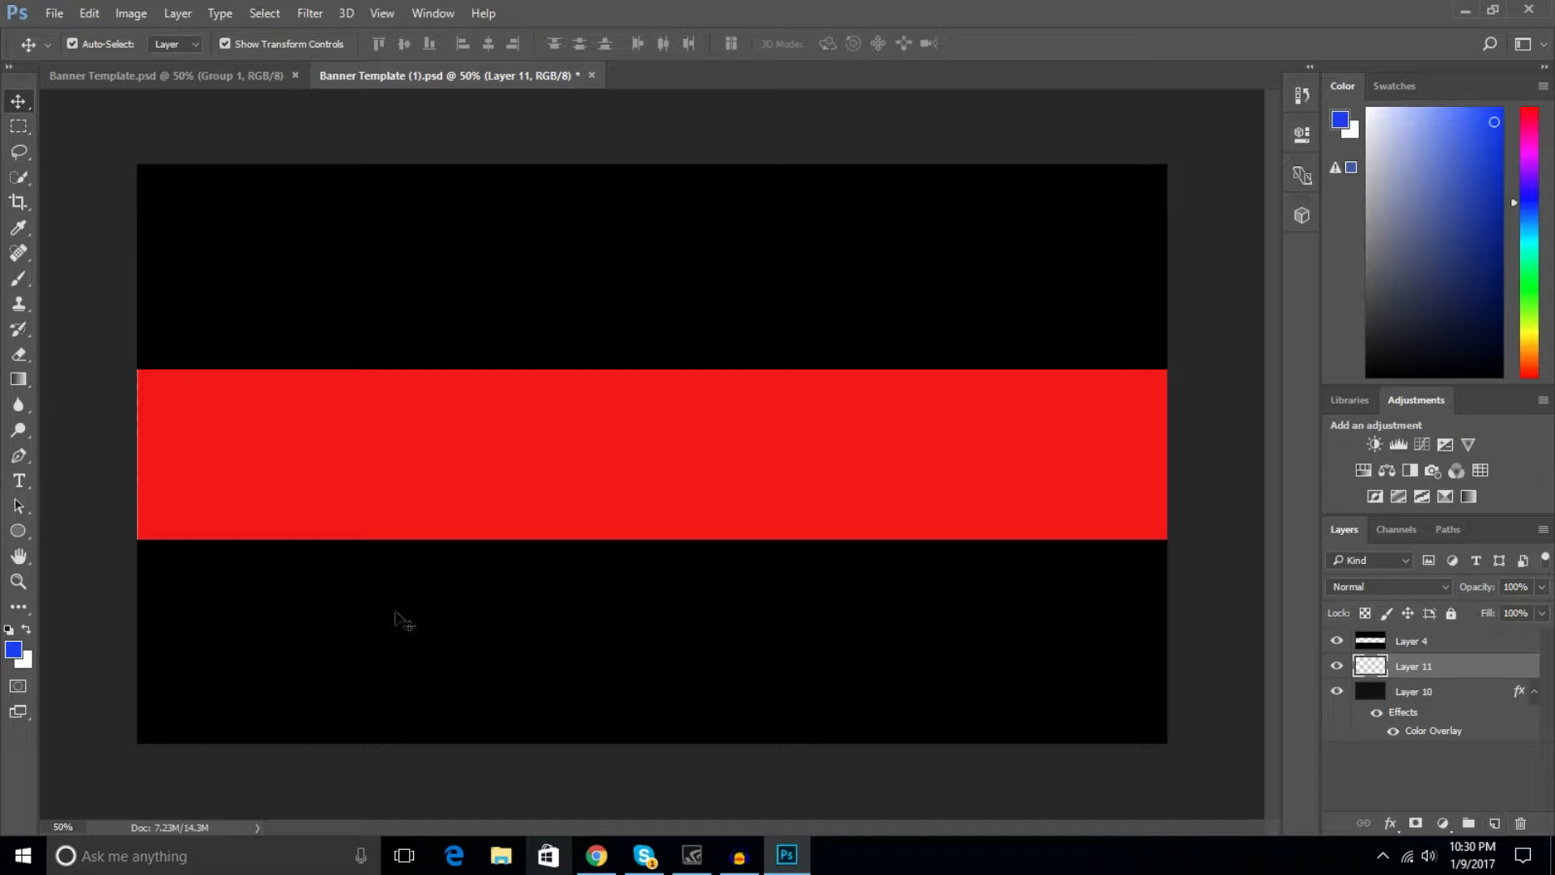
{"action": "left_click", "coordinate": [20, 481]}
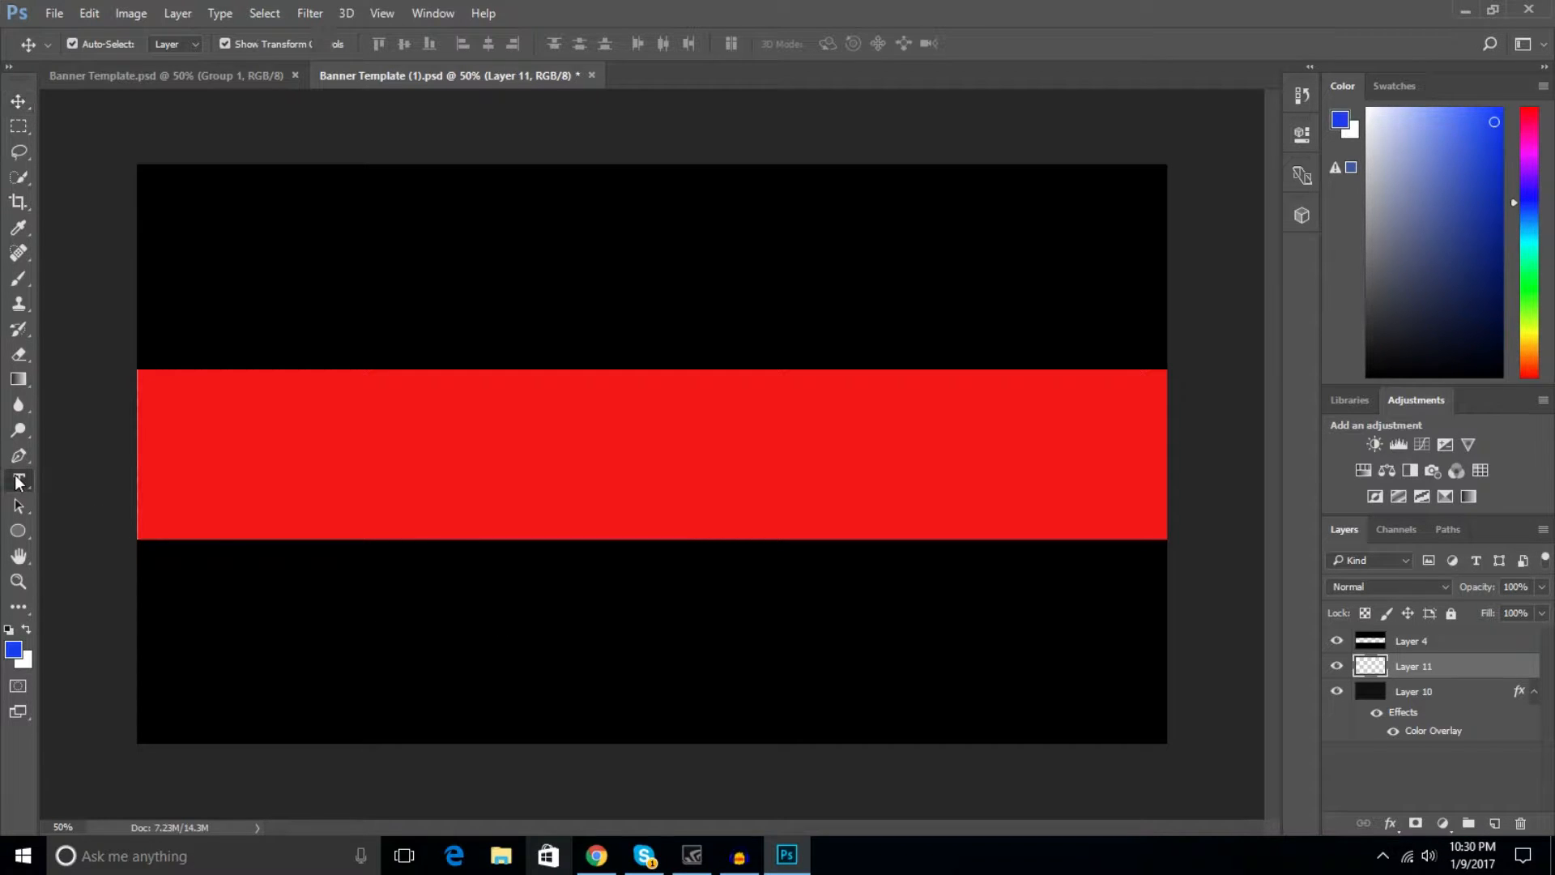
{"action": "left_click", "coordinate": [21, 483]}
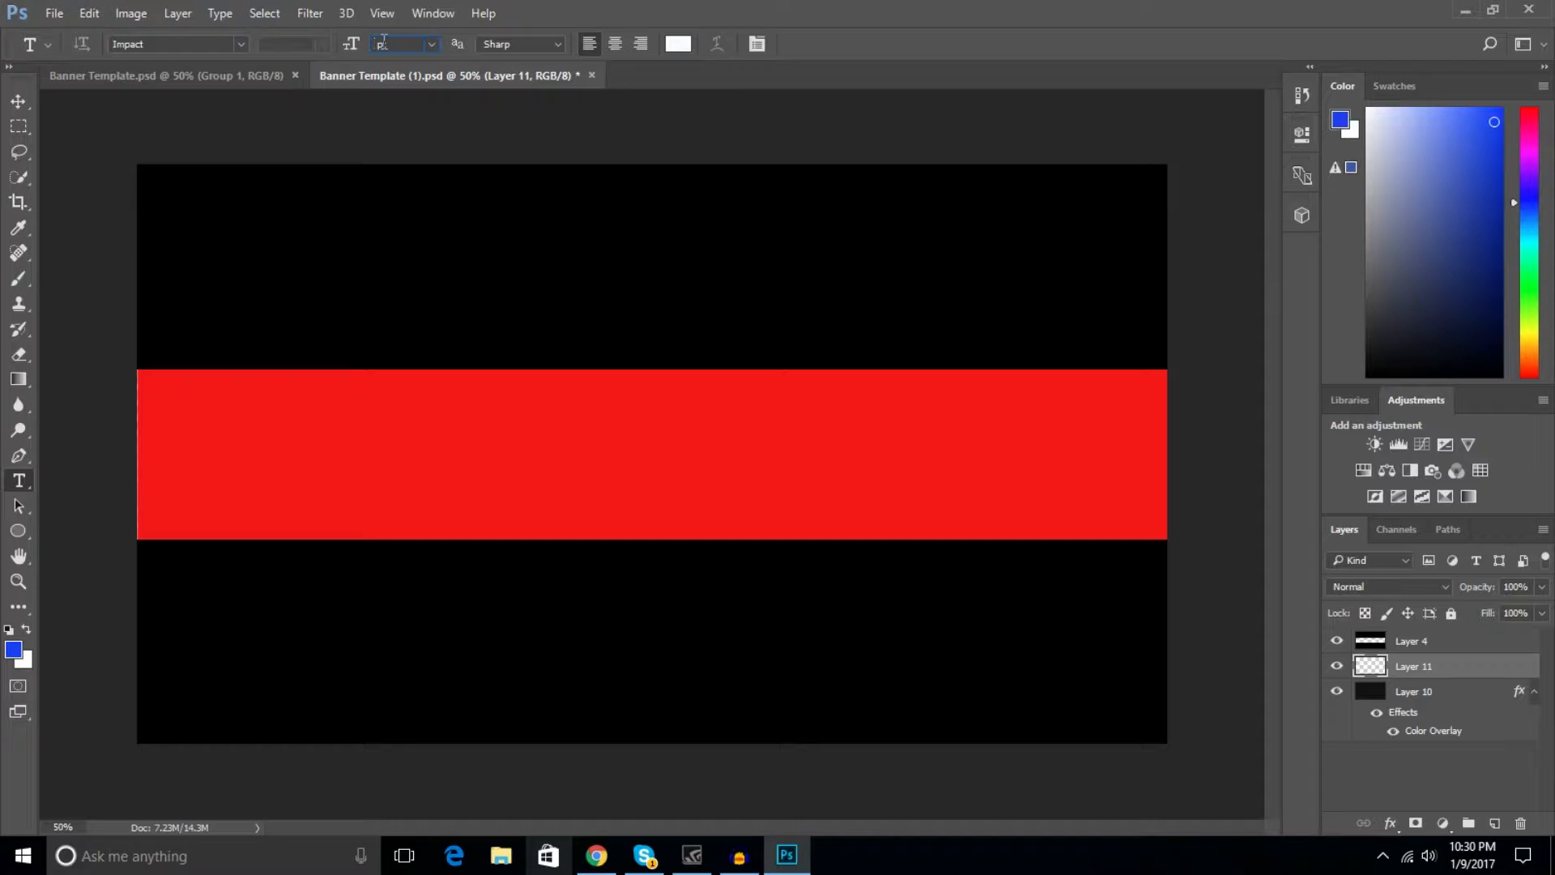
{"action": "type", "text": "175"}
{"action": "left_click", "coordinate": [597, 448]}
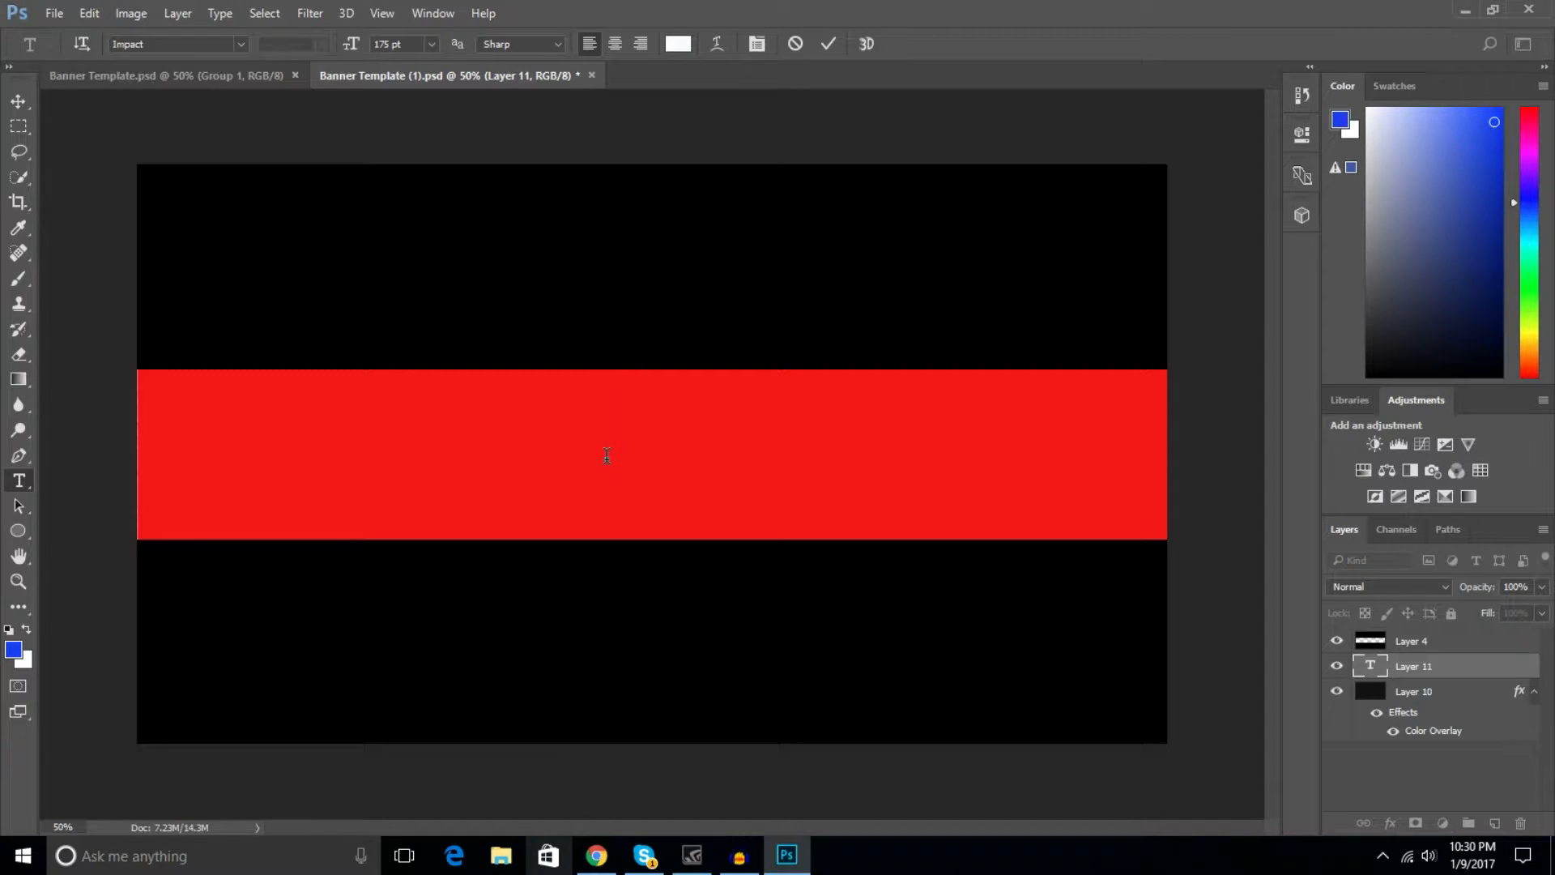
{"action": "type", "text": "PayHD"}
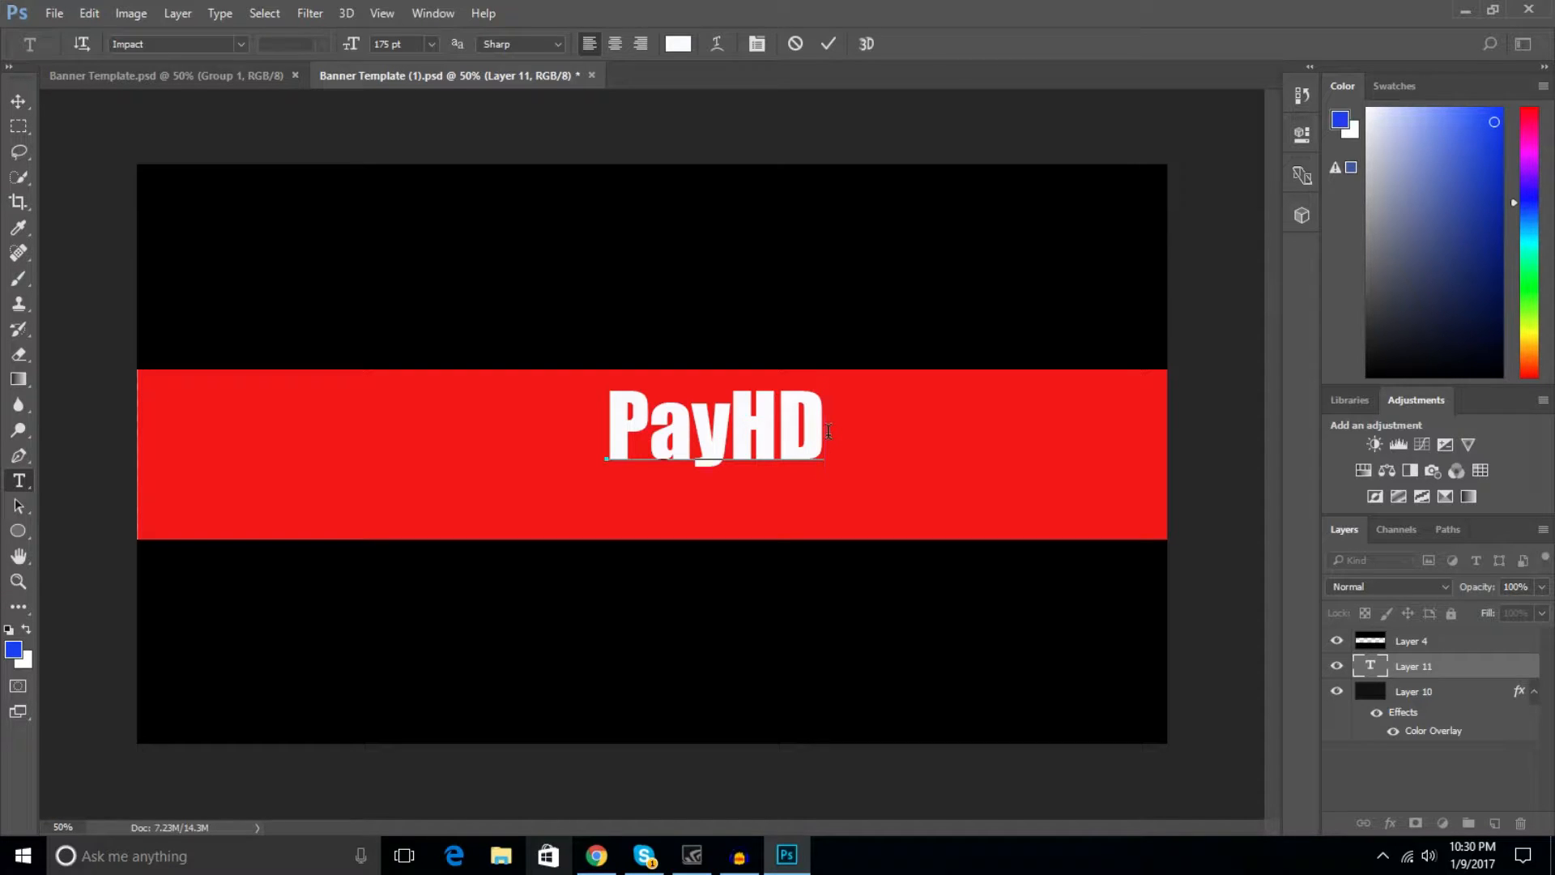
Change the font of the PayHD text to DK Flagellum Dei.
{"action": "left_click_drag", "start_coordinate": [827, 431], "coordinate": [617, 441]}
{"action": "left_click", "coordinate": [242, 44]}
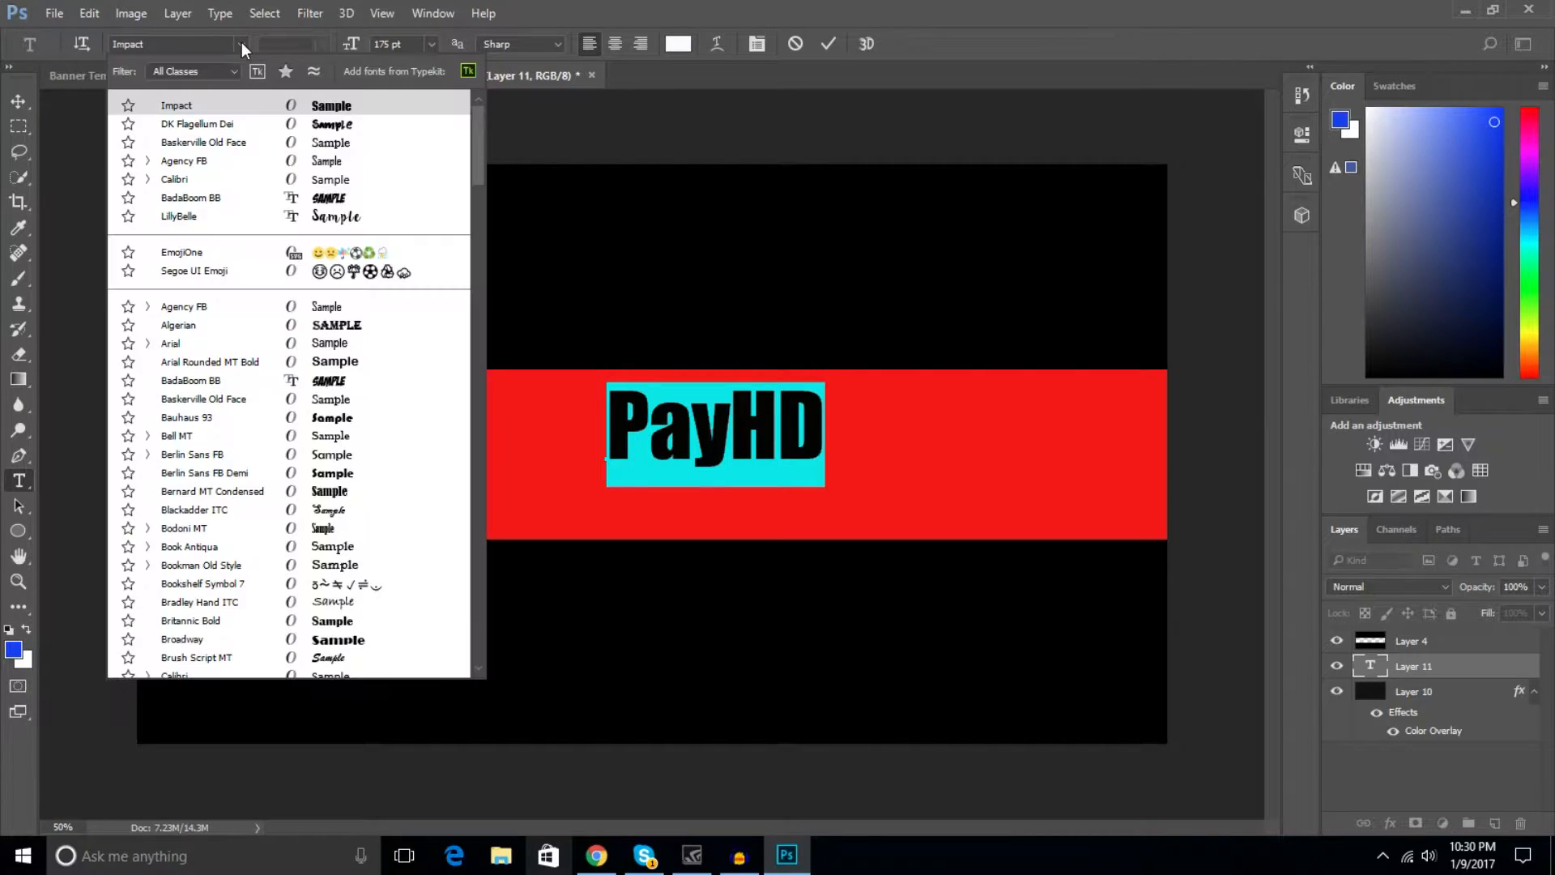
{"action": "left_click", "coordinate": [232, 120]}
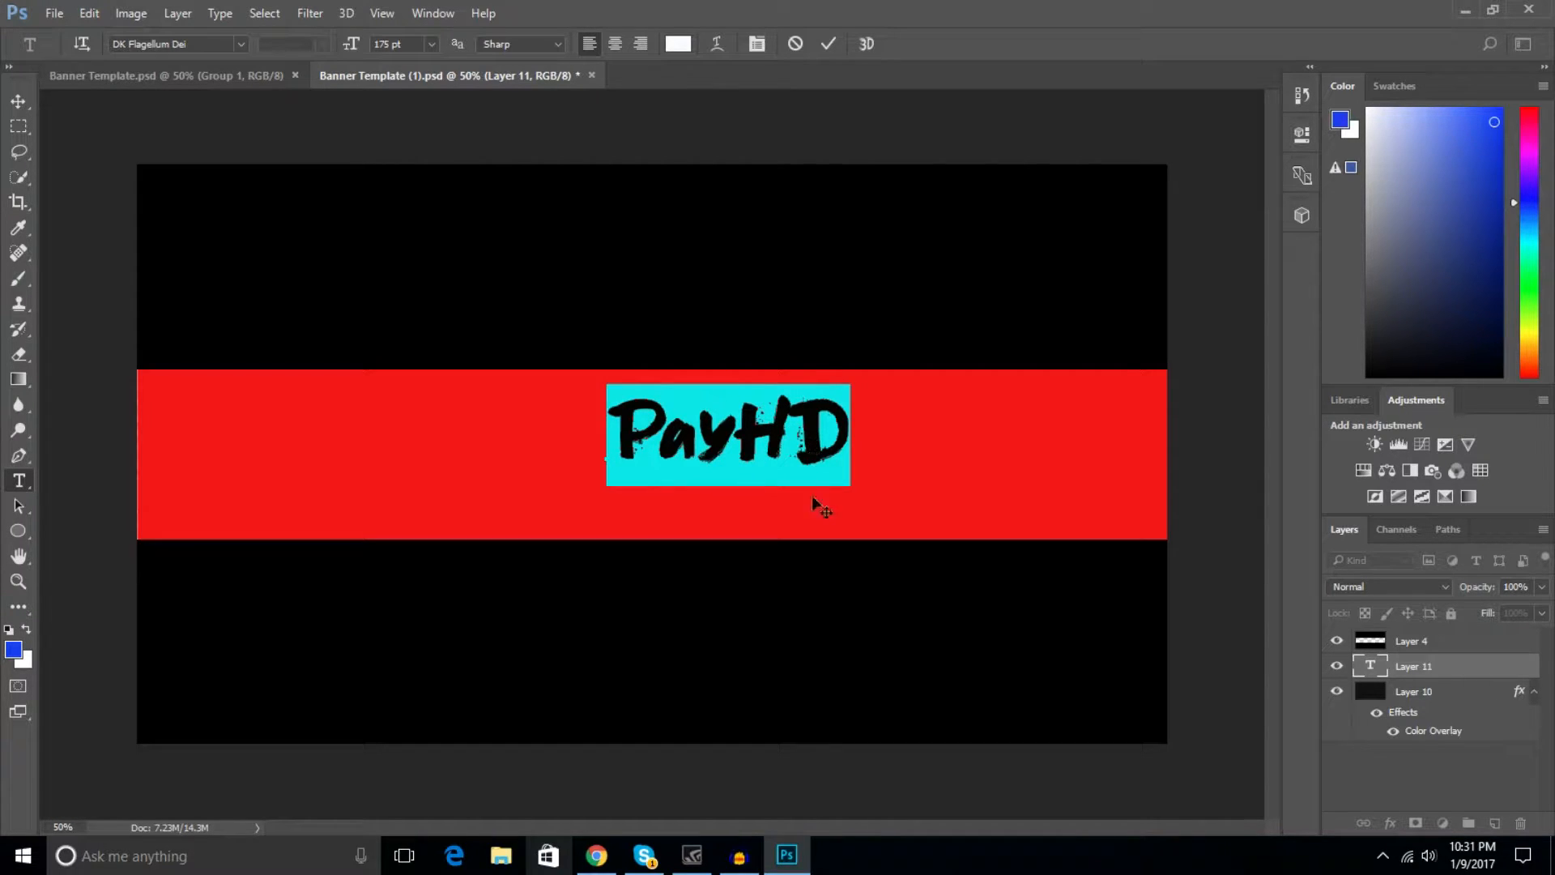
Switch to DaFont in Chrome and look through the recently added fonts on its home page.
{"action": "left_click", "coordinate": [596, 855]}
{"action": "left_click", "coordinate": [102, 14]}
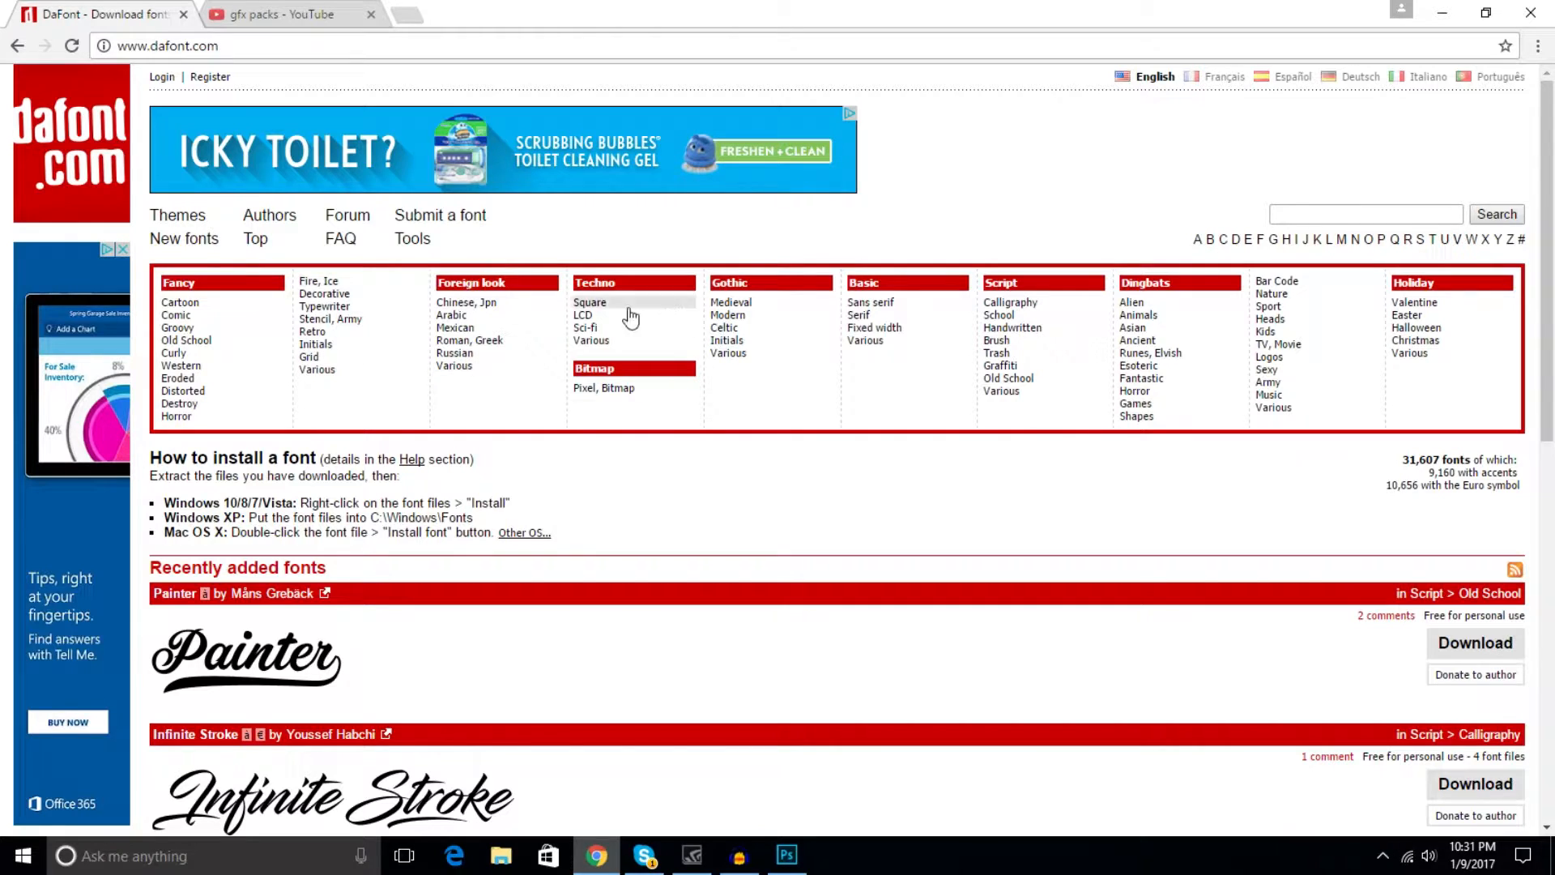
{"action": "scroll", "coordinate": [623, 433], "scroll_direction": "down", "scroll_amount": 5}
{"action": "scroll", "coordinate": [567, 417], "scroll_direction": "down", "scroll_amount": 2}
{"action": "scroll", "coordinate": [569, 411], "scroll_direction": "up", "scroll_amount": 7}
Preview DaFont's top fonts with the sample text "Name" and look through the list.
{"action": "left_click", "coordinate": [263, 242]}
{"action": "left_click", "coordinate": [261, 354]}
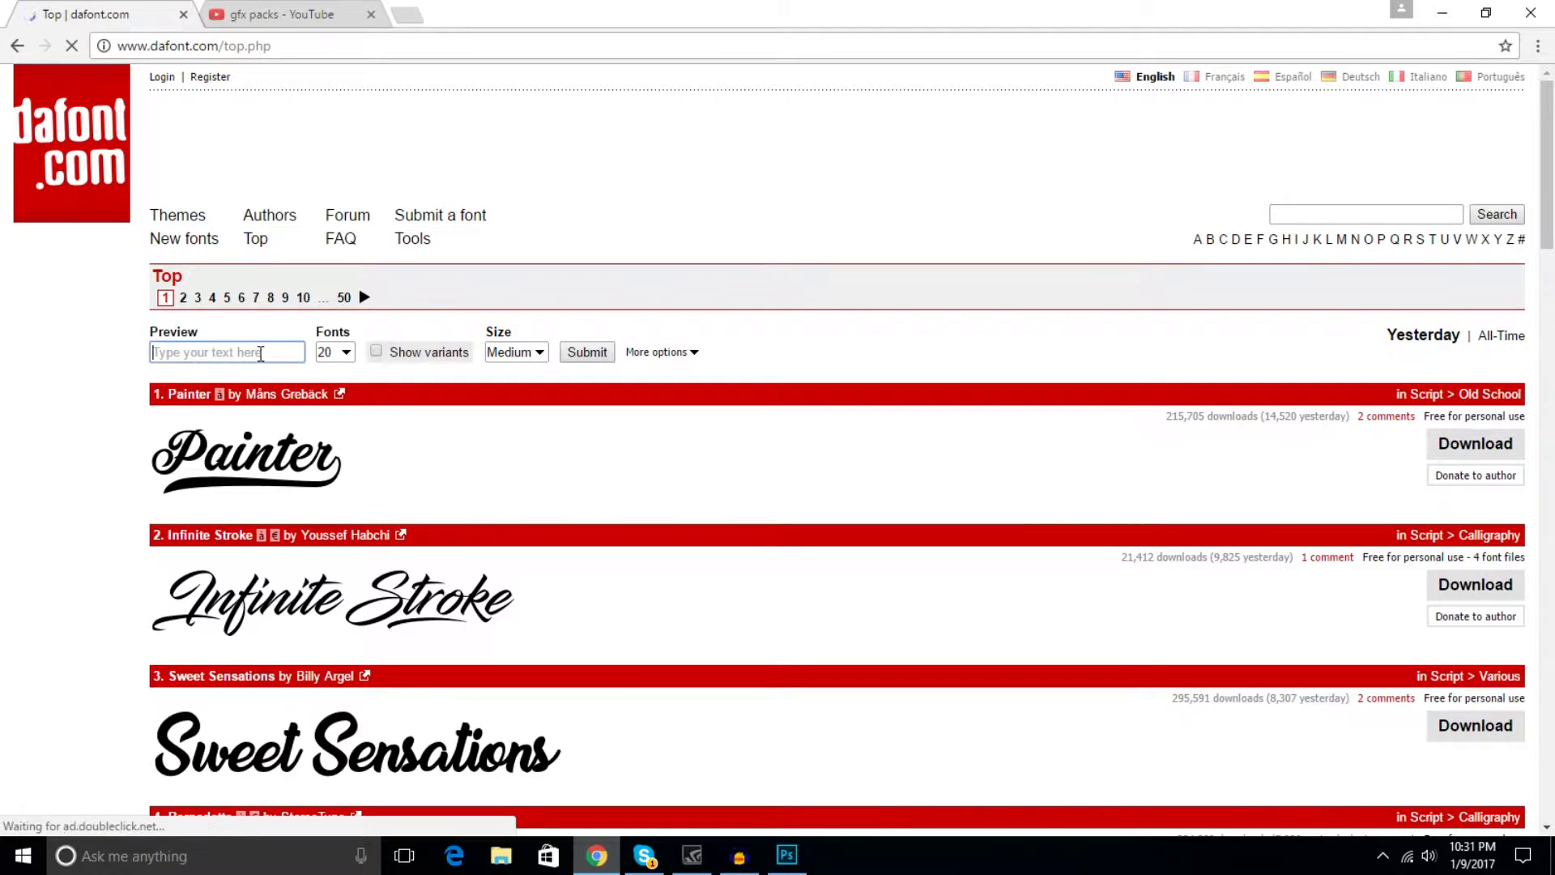
{"action": "type", "text": "Name"}
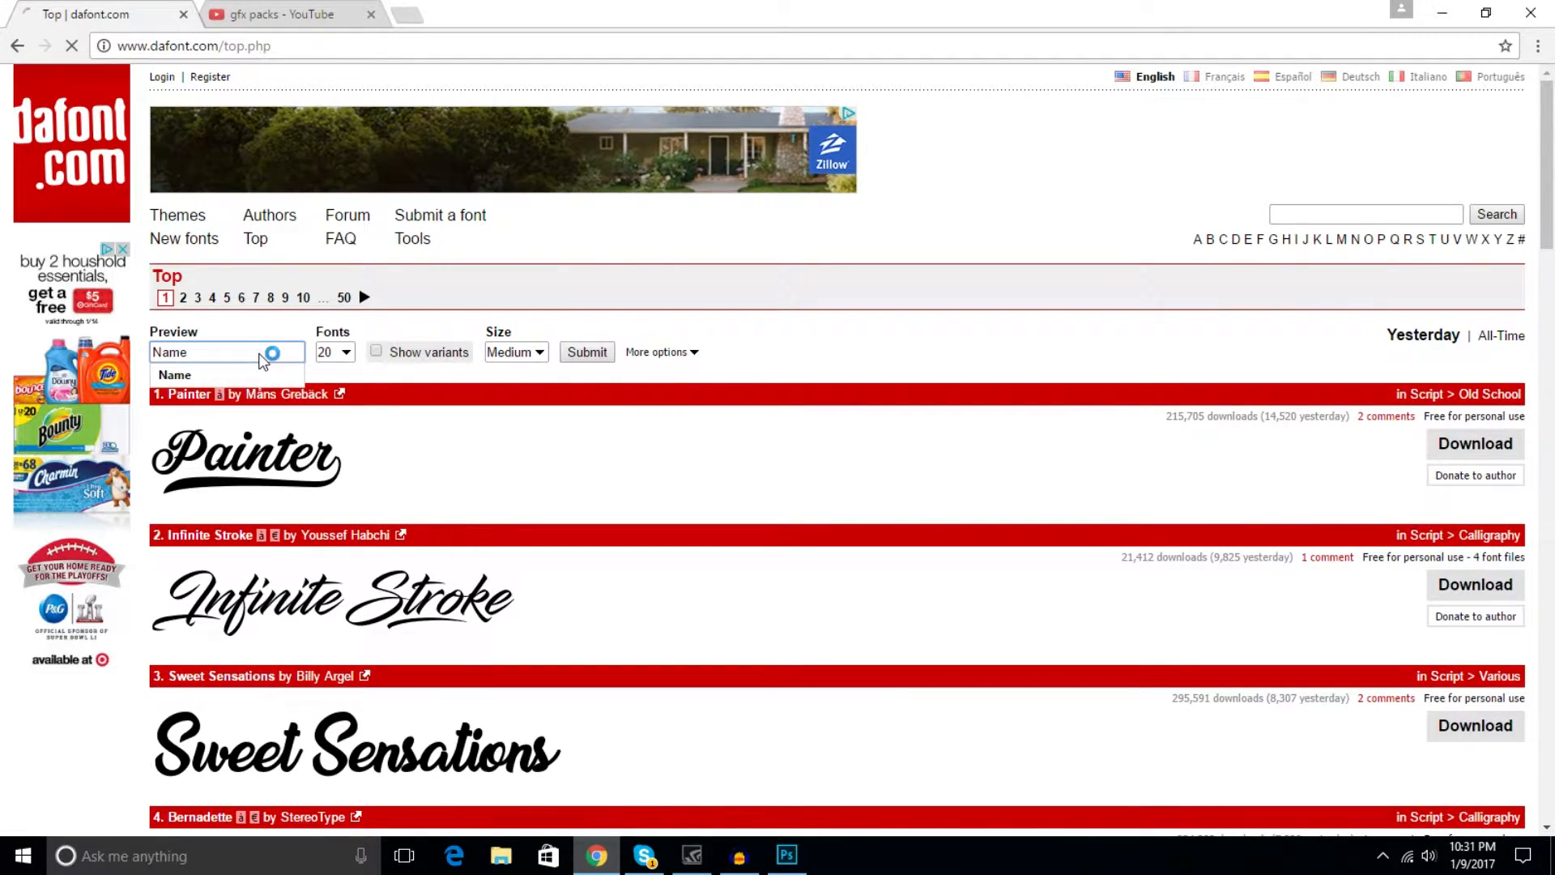
{"action": "key", "text": "Return"}
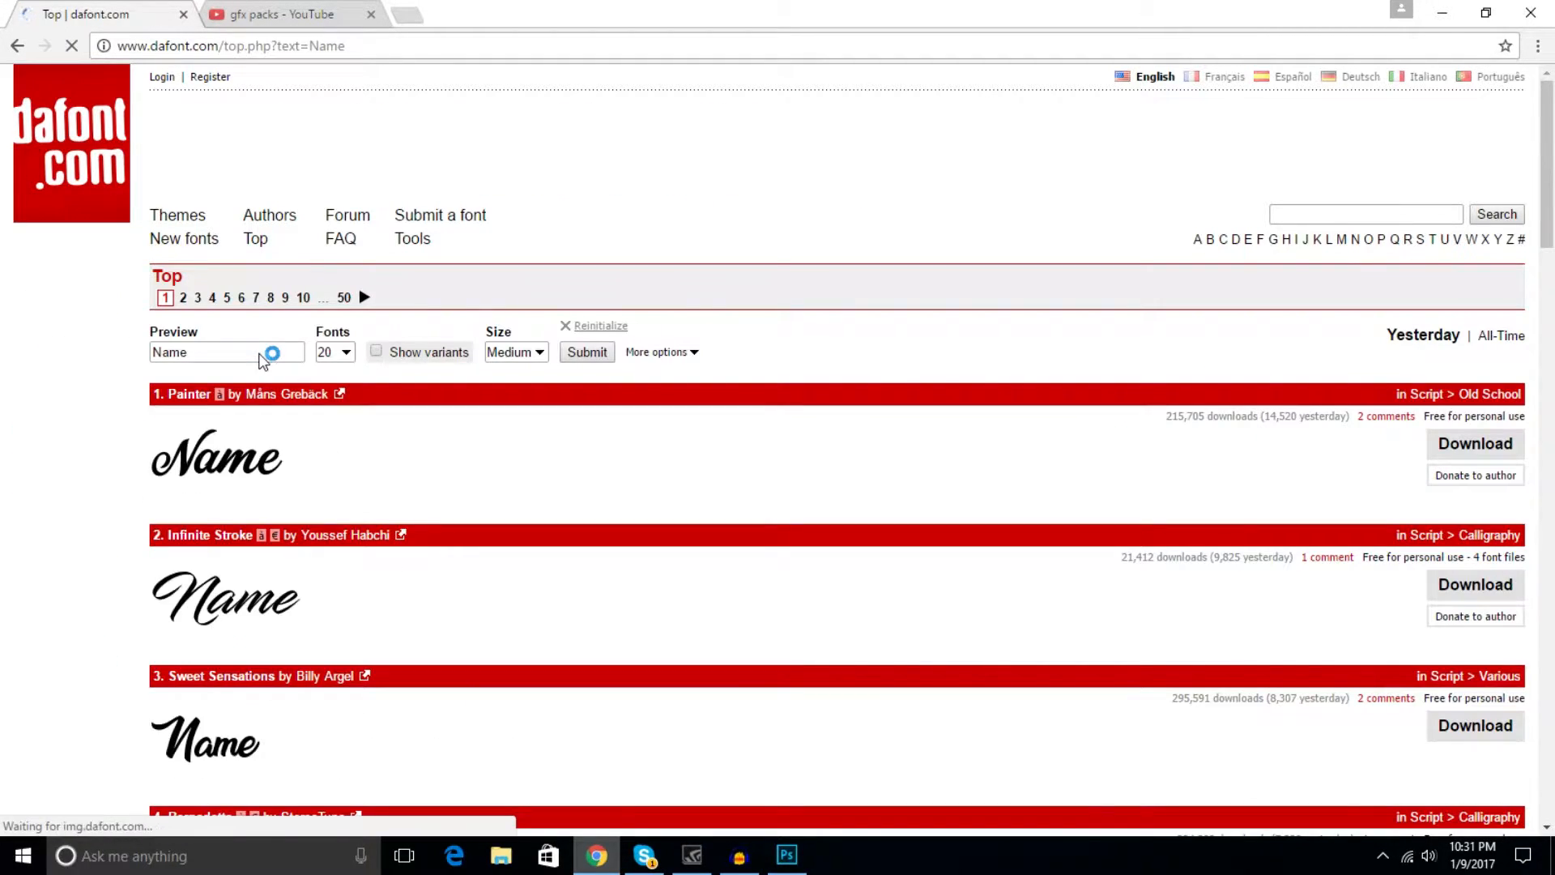
{"action": "scroll", "coordinate": [261, 365], "scroll_direction": "down", "scroll_amount": 8}
{"action": "scroll", "coordinate": [260, 367], "scroll_direction": "down", "scroll_amount": 2}
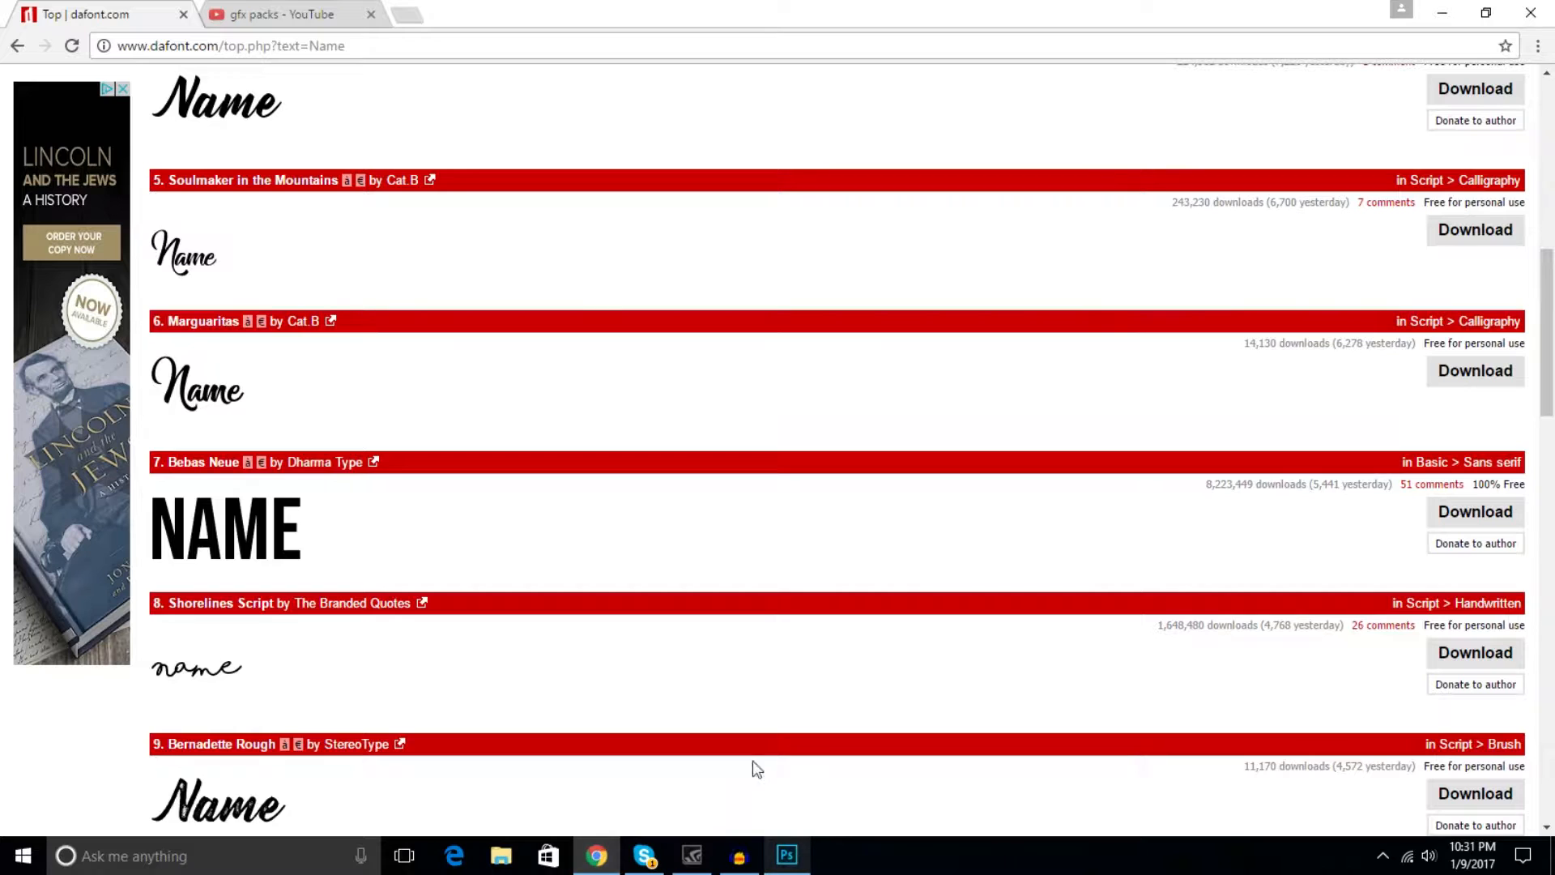
Switch back to Photoshop and move the PayHD text close to the centre of the red band.
{"action": "left_click", "coordinate": [786, 854]}
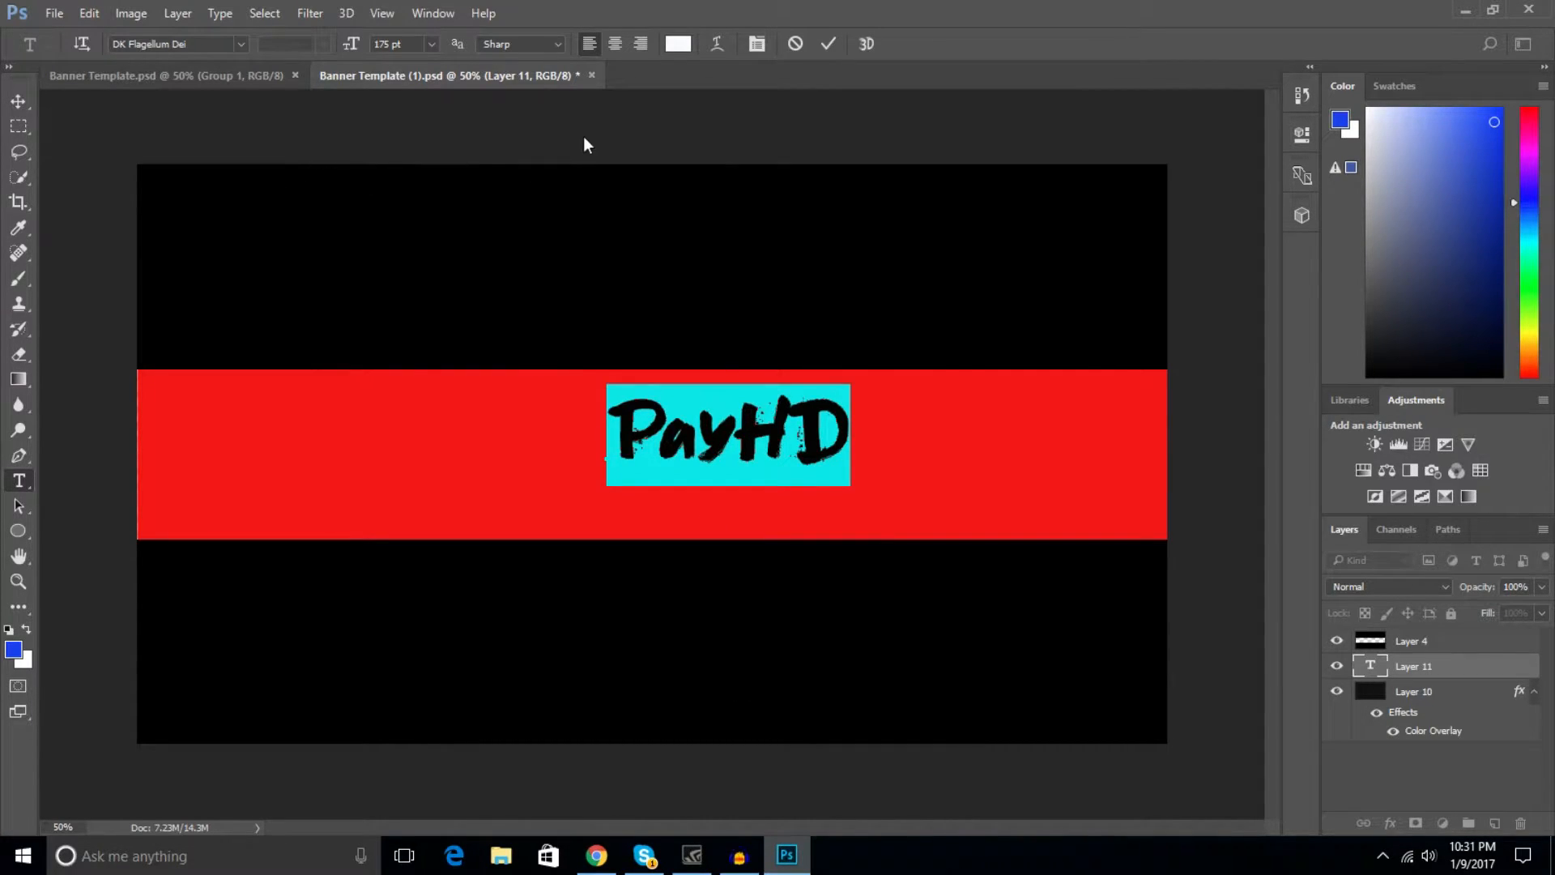
{"action": "left_click", "coordinate": [18, 101]}
{"action": "left_click_drag", "start_coordinate": [769, 426], "coordinate": [693, 432]}
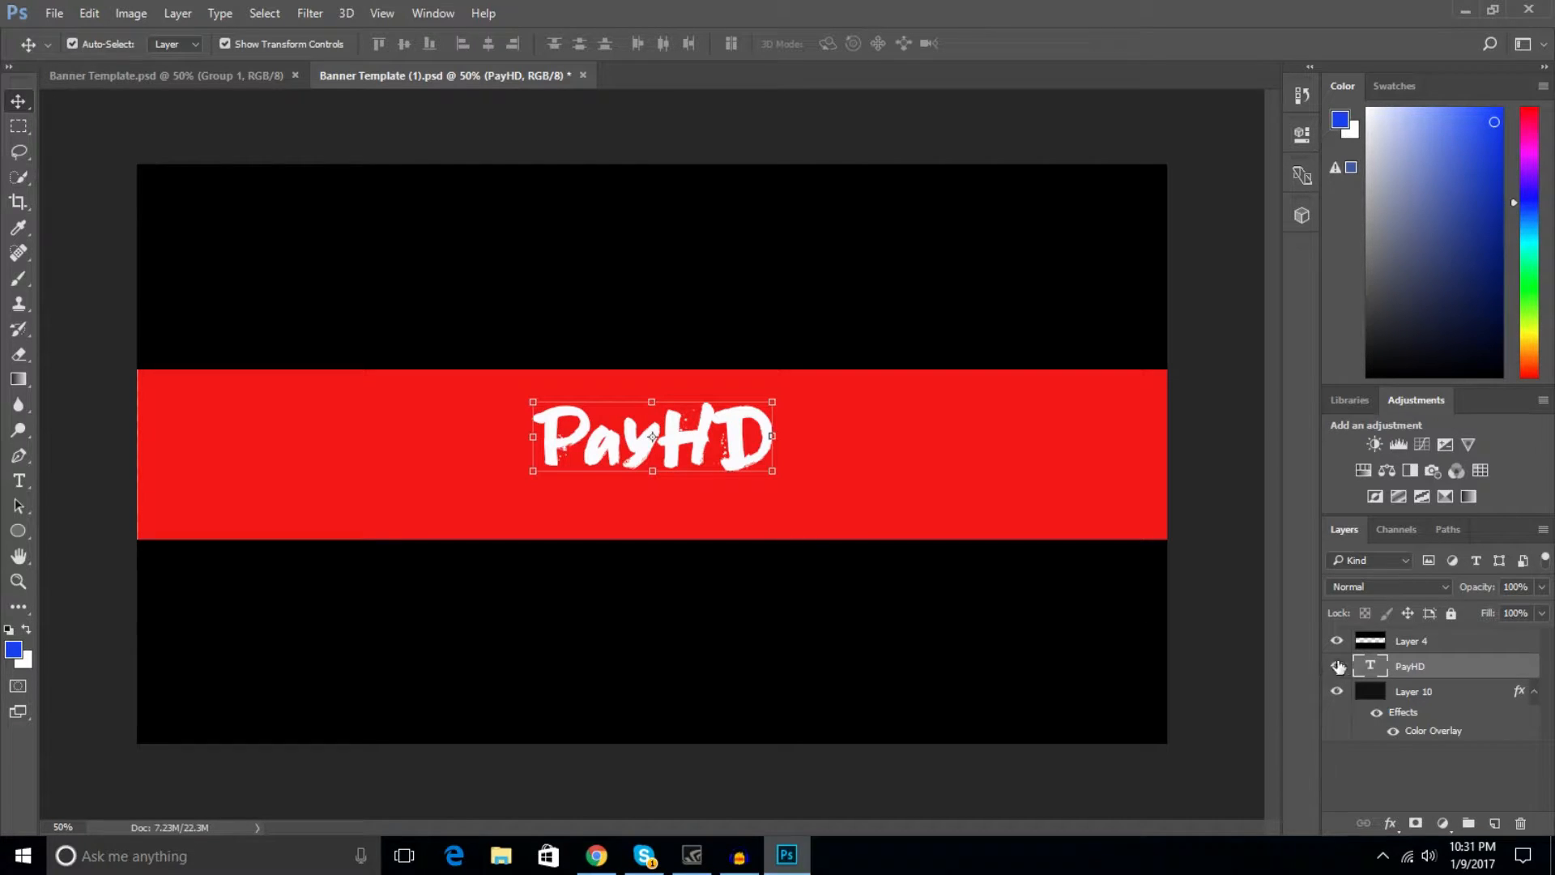
Align the PayHD layer to the whole canvas by vertical and horizontal centers, and clear the selection.
{"action": "key", "text": "ctrl+a"}
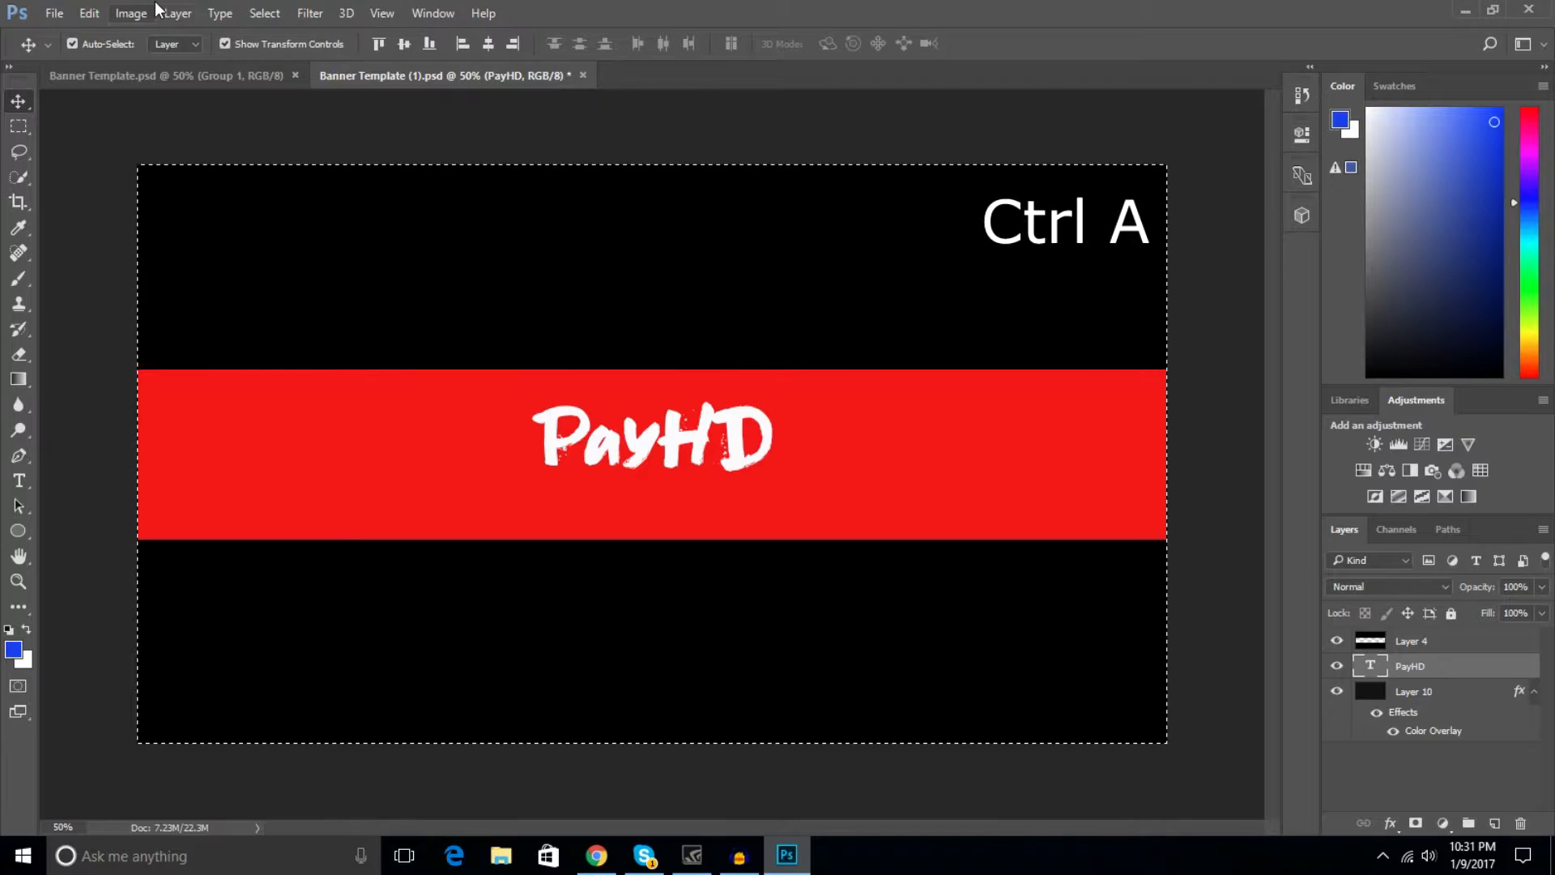
{"action": "left_click", "coordinate": [177, 13]}
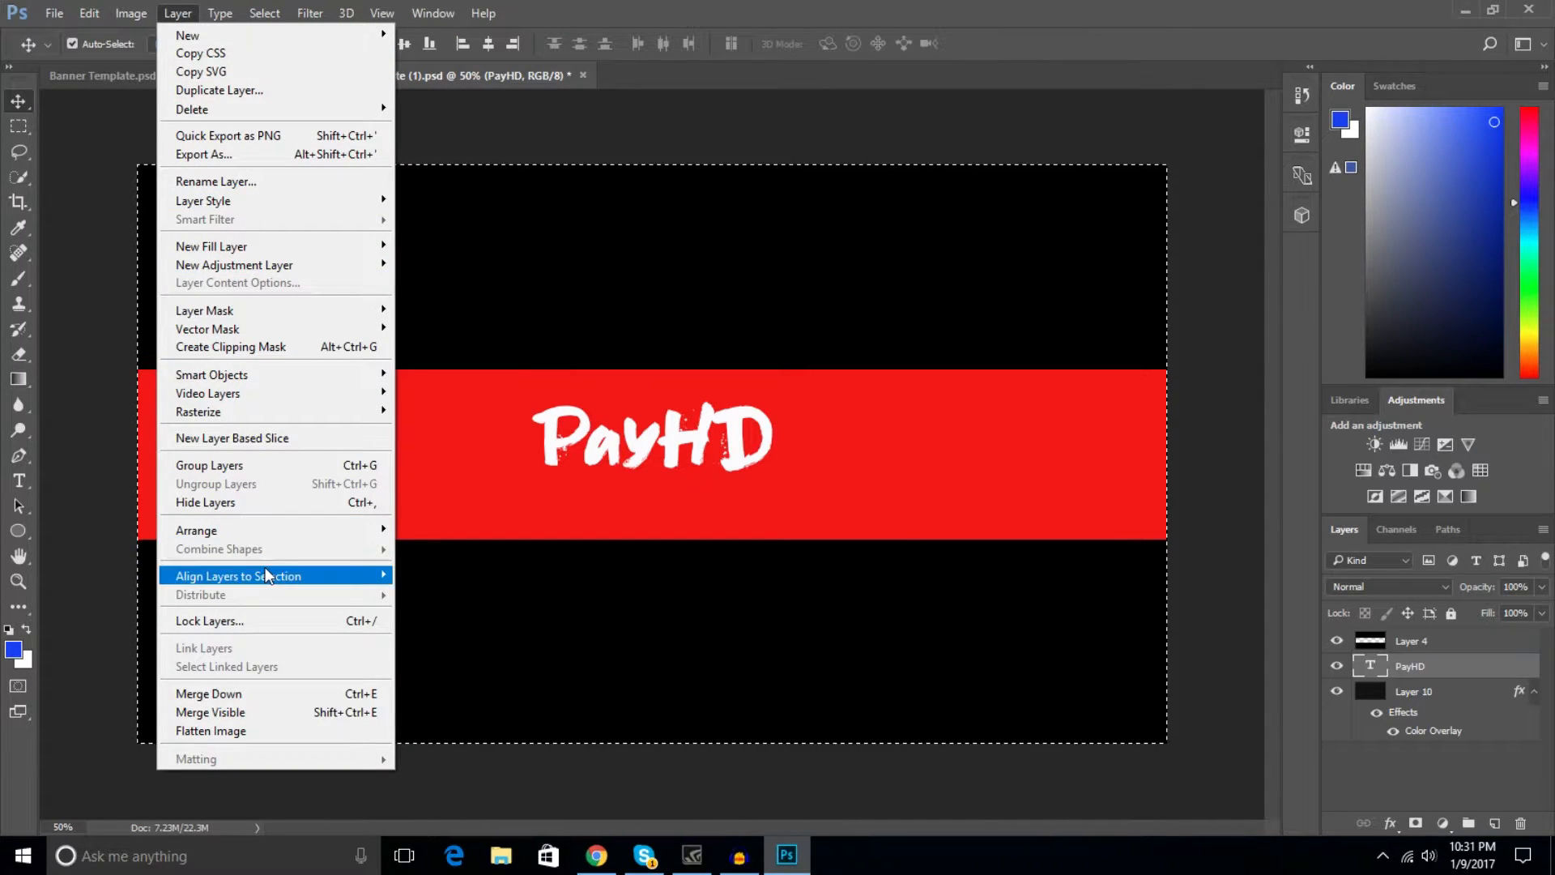
{"action": "mouse_move", "coordinate": [265, 567]}
{"action": "left_click", "coordinate": [475, 595]}
{"action": "left_click", "coordinate": [177, 13]}
{"action": "mouse_move", "coordinate": [300, 580]}
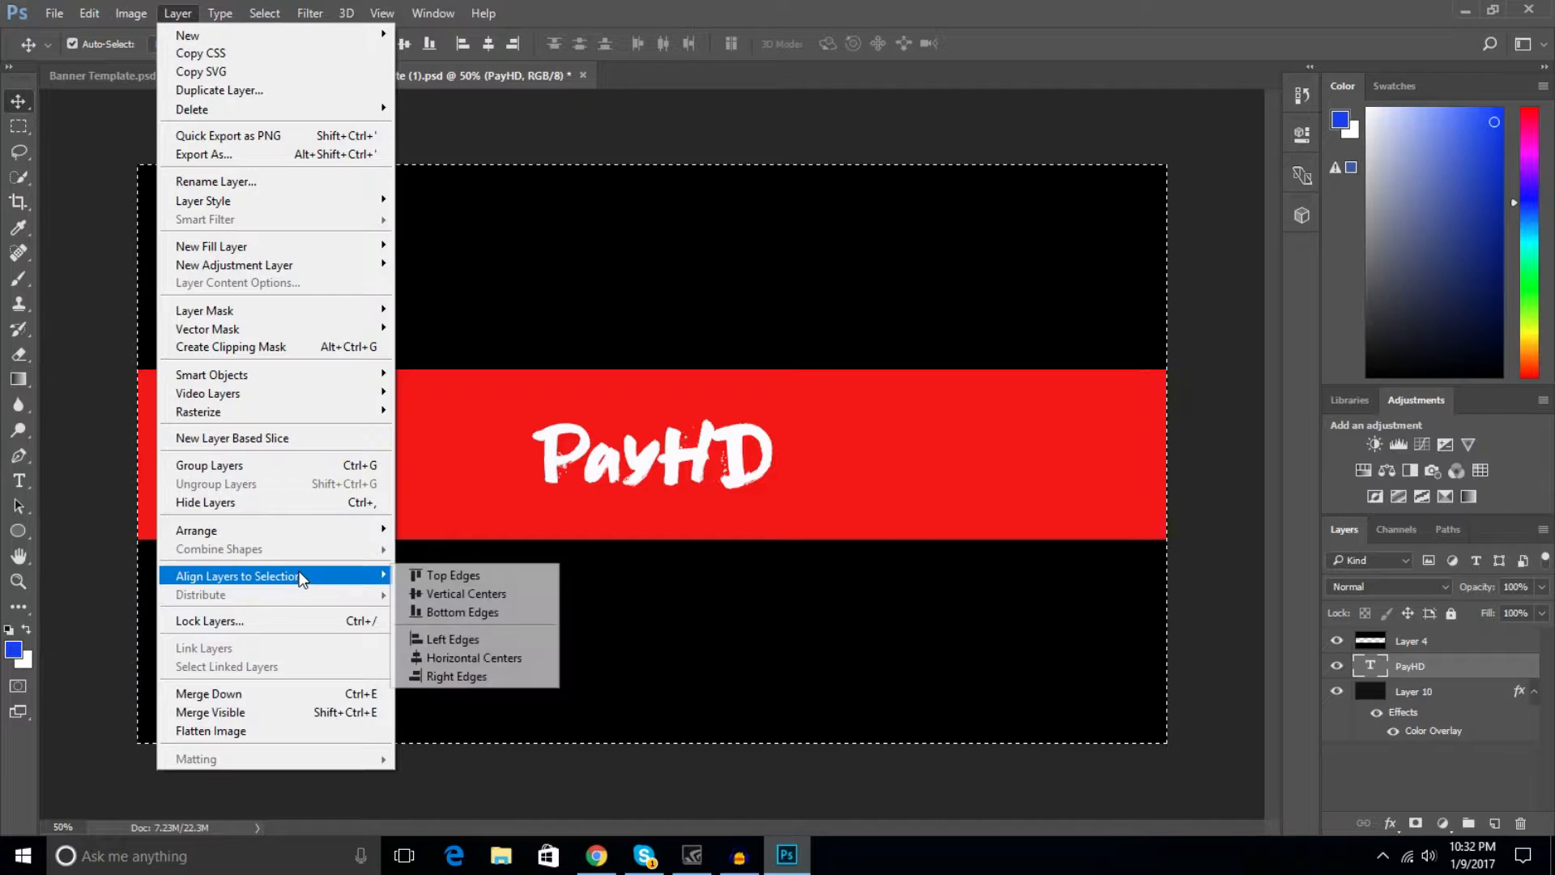
{"action": "left_click", "coordinate": [474, 658]}
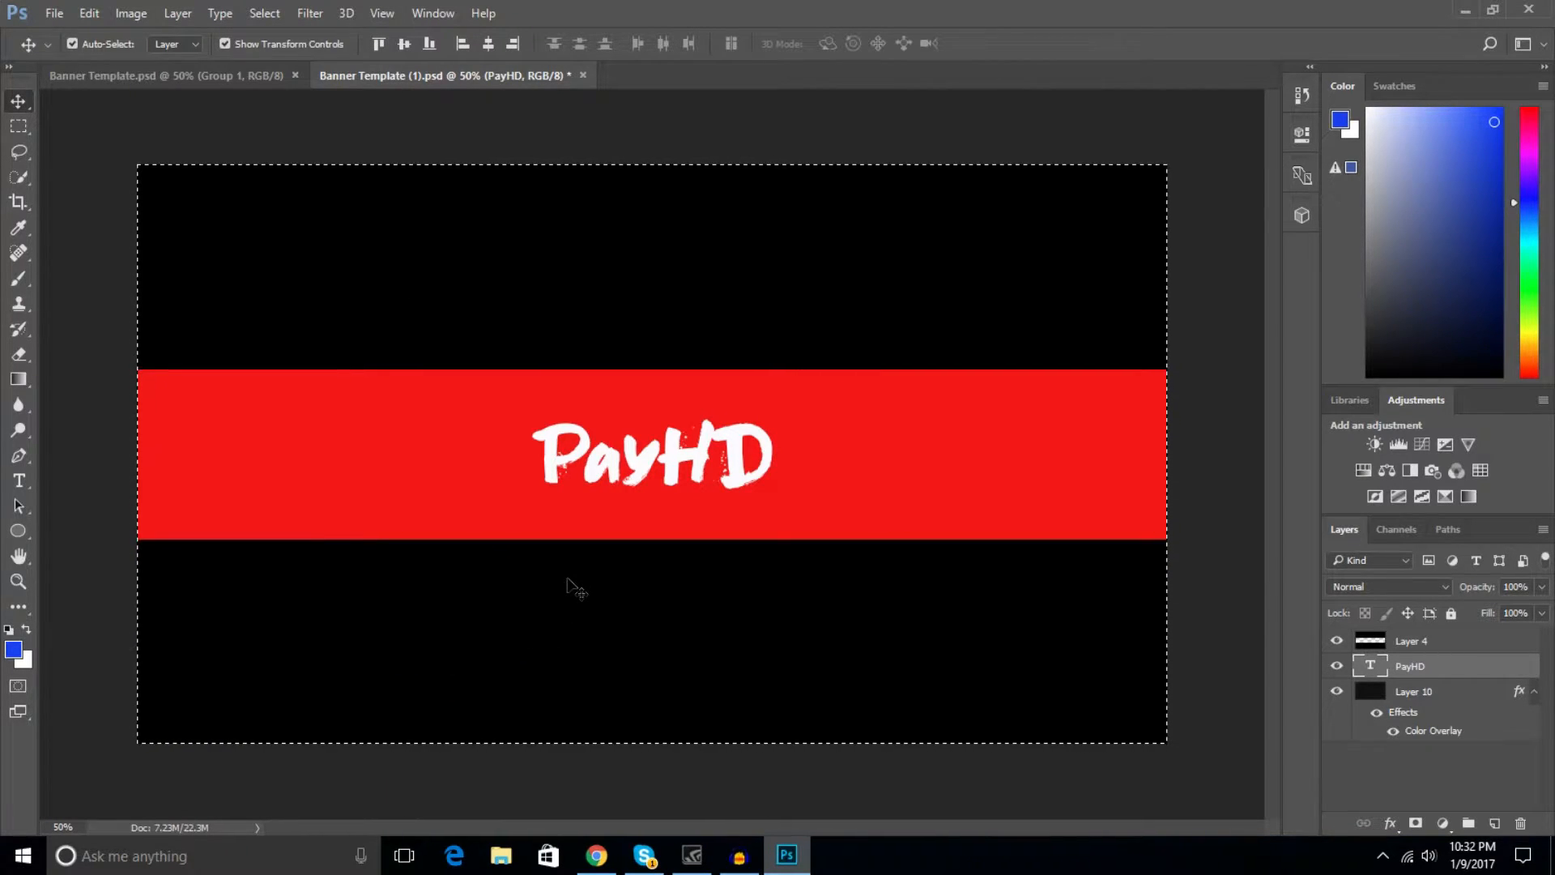
{"action": "key", "text": "ctrl+d"}
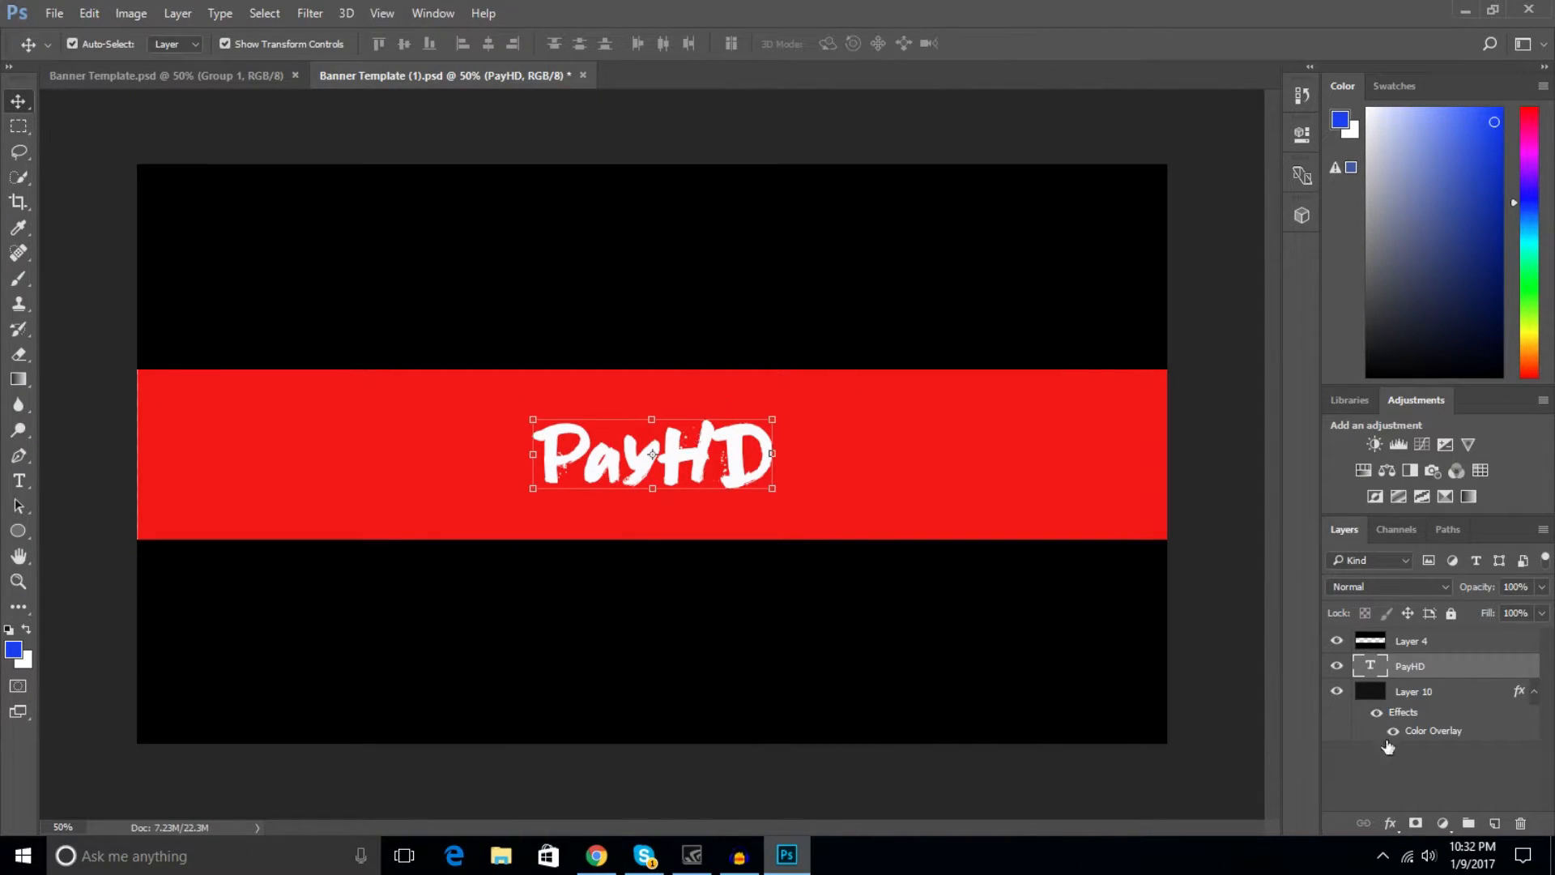
Convert the PayHD text layer to a smart object and rasterize it.
{"action": "right_click", "coordinate": [1425, 669]}
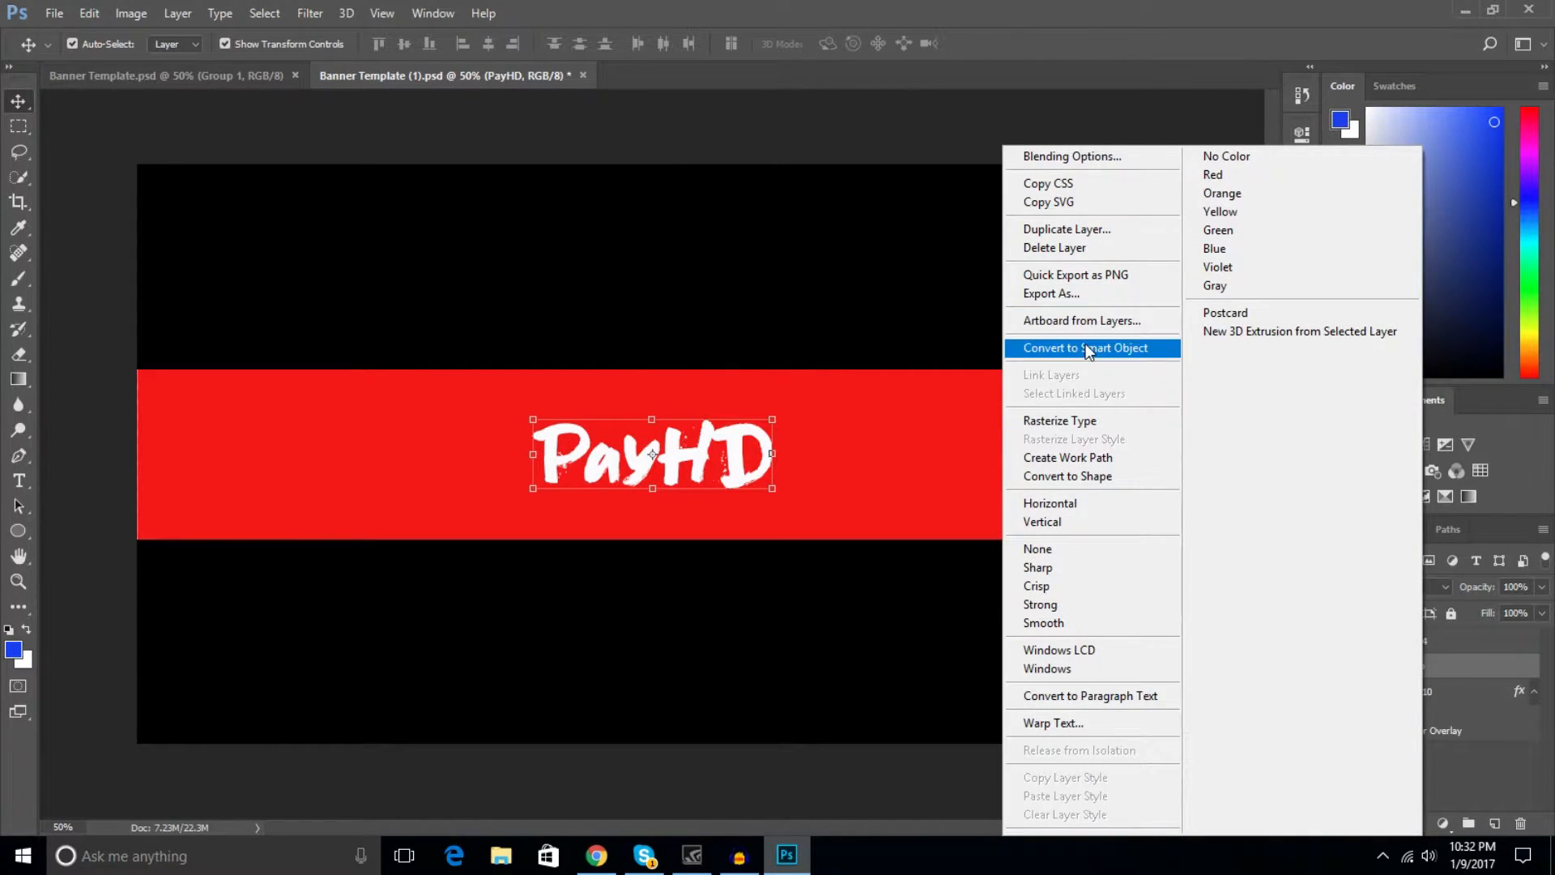
{"action": "left_click", "coordinate": [1088, 350]}
{"action": "right_click", "coordinate": [1424, 669]}
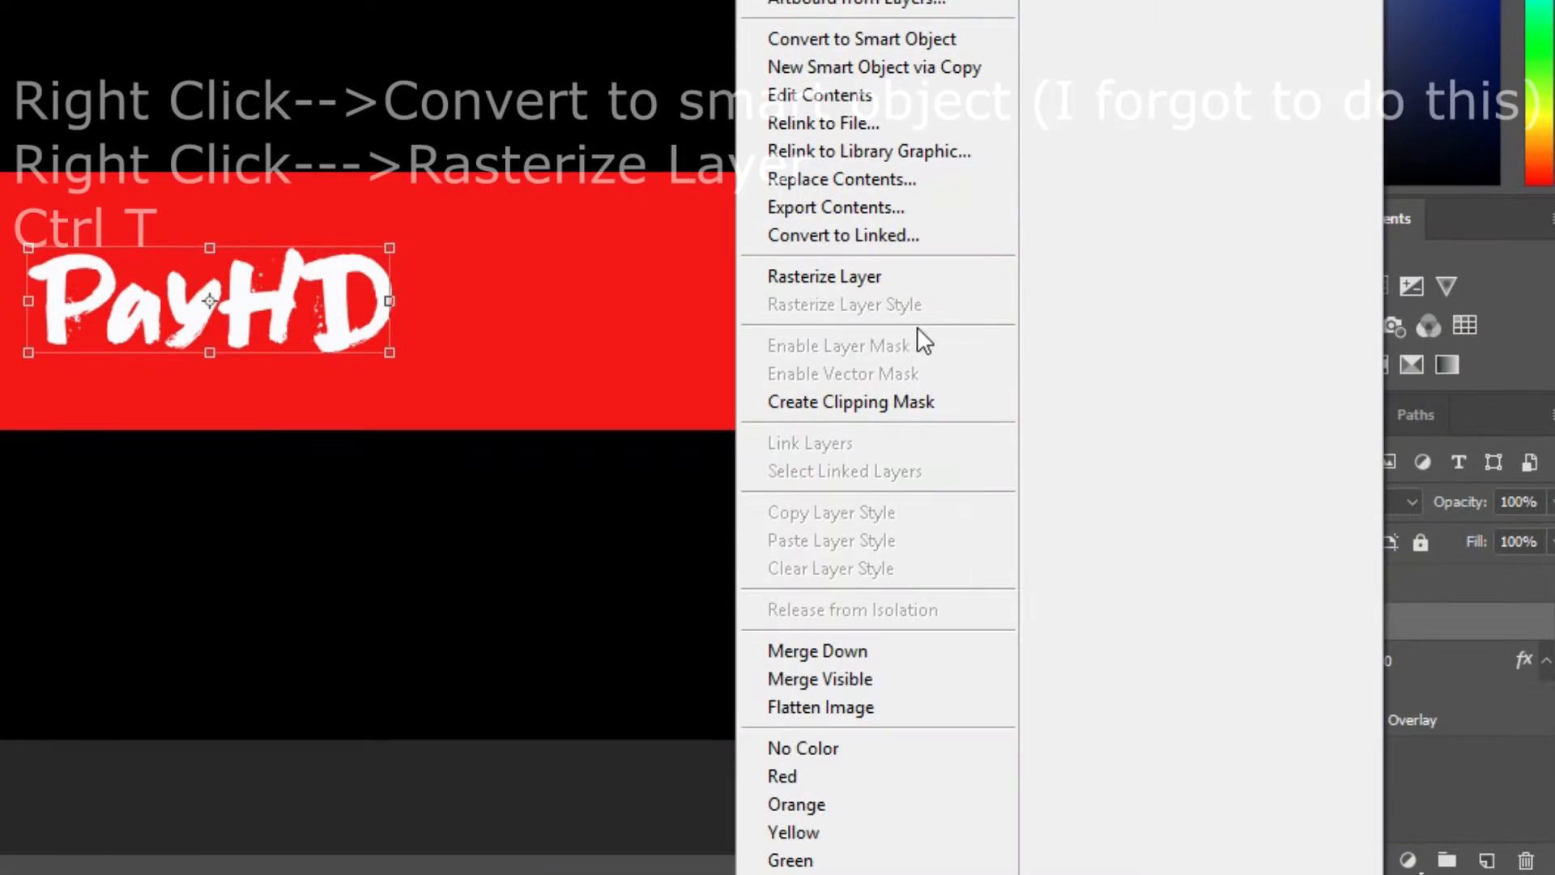
{"action": "left_click", "coordinate": [872, 277]}
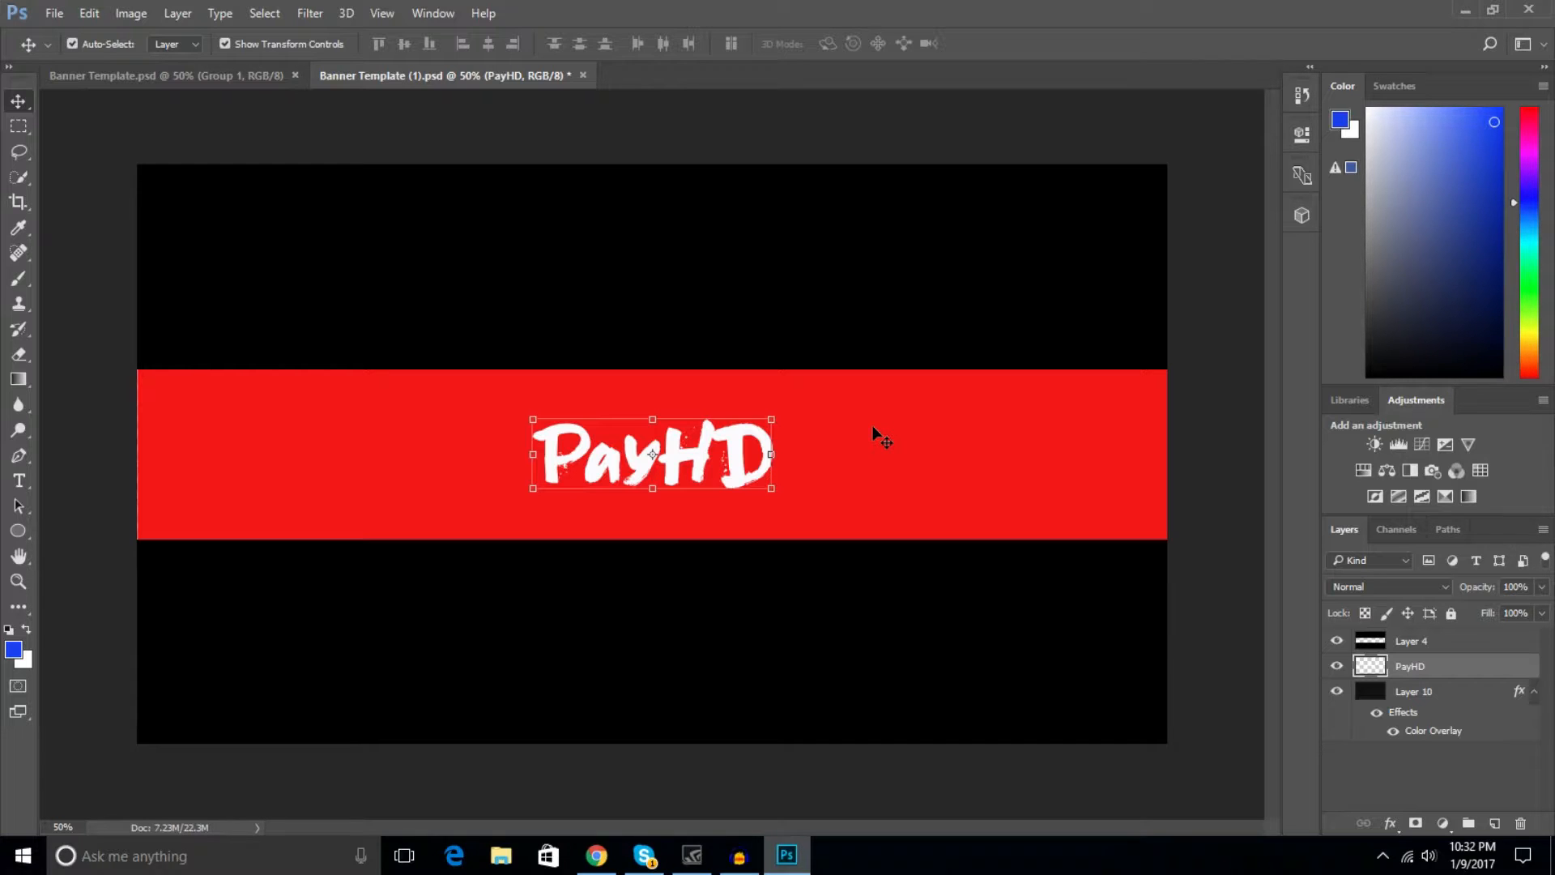
Apply a Perspective transform to the PayHD layer that slightly shrinks its right end, with a vertical skew of about 1.62.
{"action": "key", "text": "ctrl+plus"}
{"action": "key", "text": "ctrl+plus"}
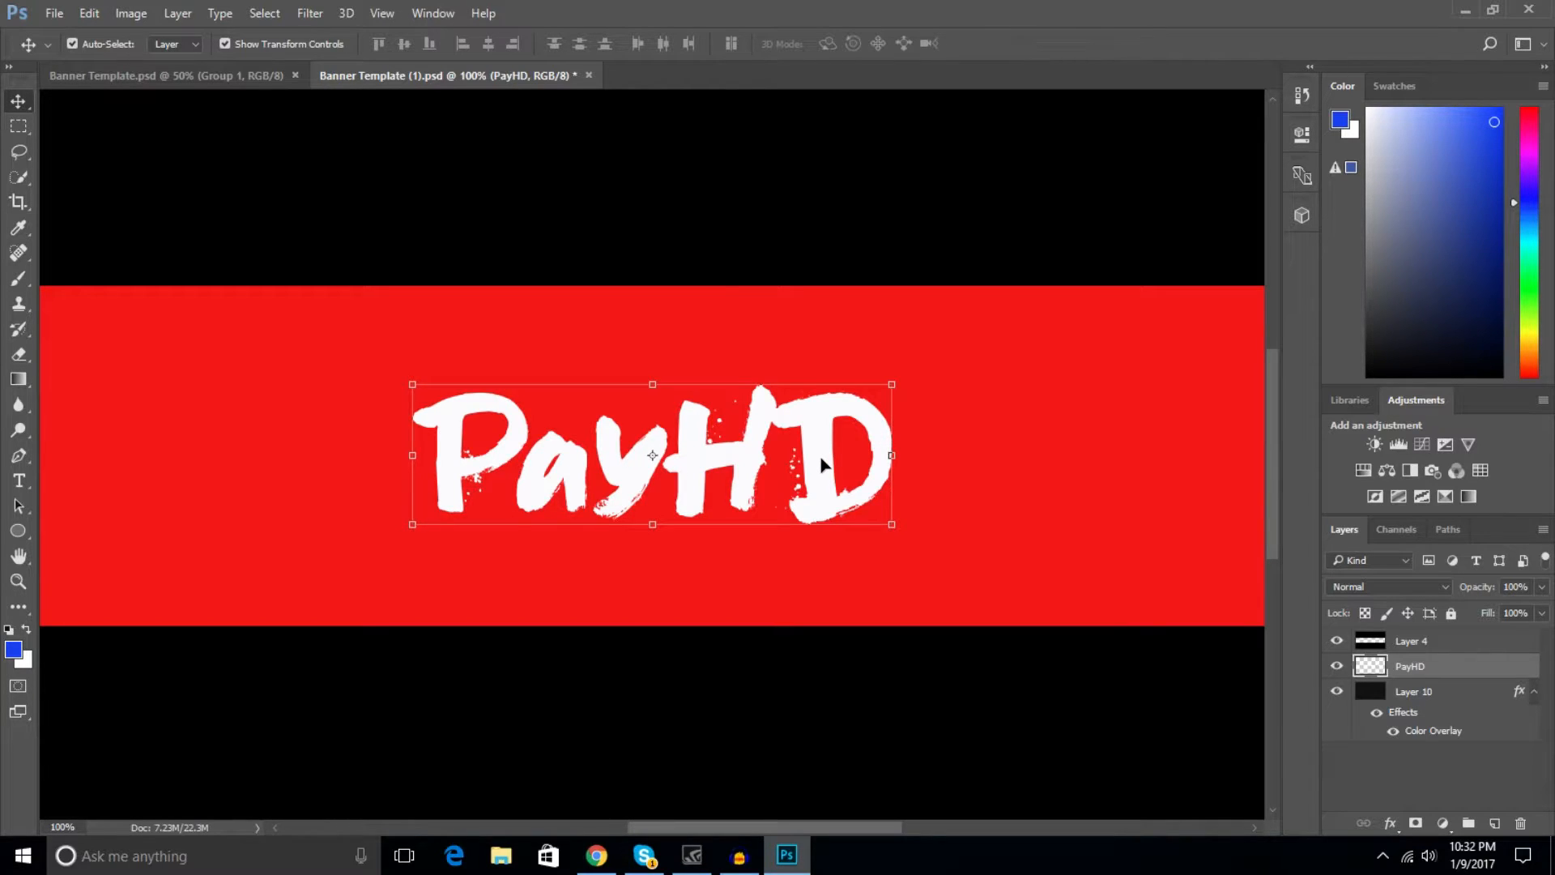
{"action": "right_click", "coordinate": [703, 448]}
{"action": "right_click", "coordinate": [712, 410]}
{"action": "right_click", "coordinate": [1432, 668]}
{"action": "left_click", "coordinate": [1445, 670]}
{"action": "key", "text": "ctrl"}
{"action": "key", "text": "ctrl+t"}
{"action": "right_click", "coordinate": [722, 444]}
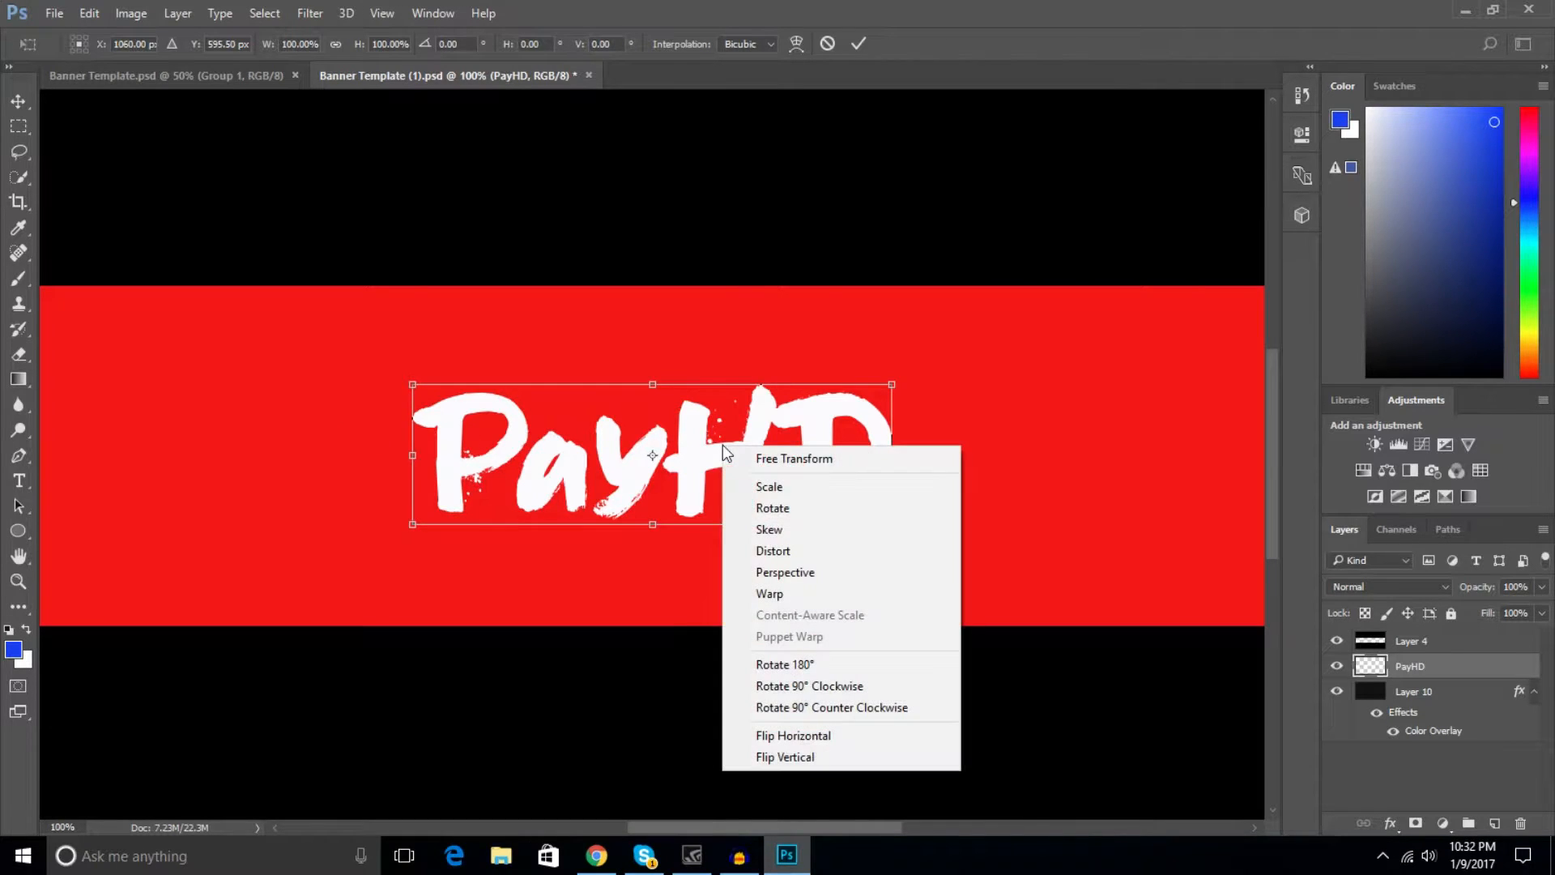
{"action": "left_click", "coordinate": [820, 570]}
{"action": "left_click_drag", "start_coordinate": [892, 528], "coordinate": [894, 516]}
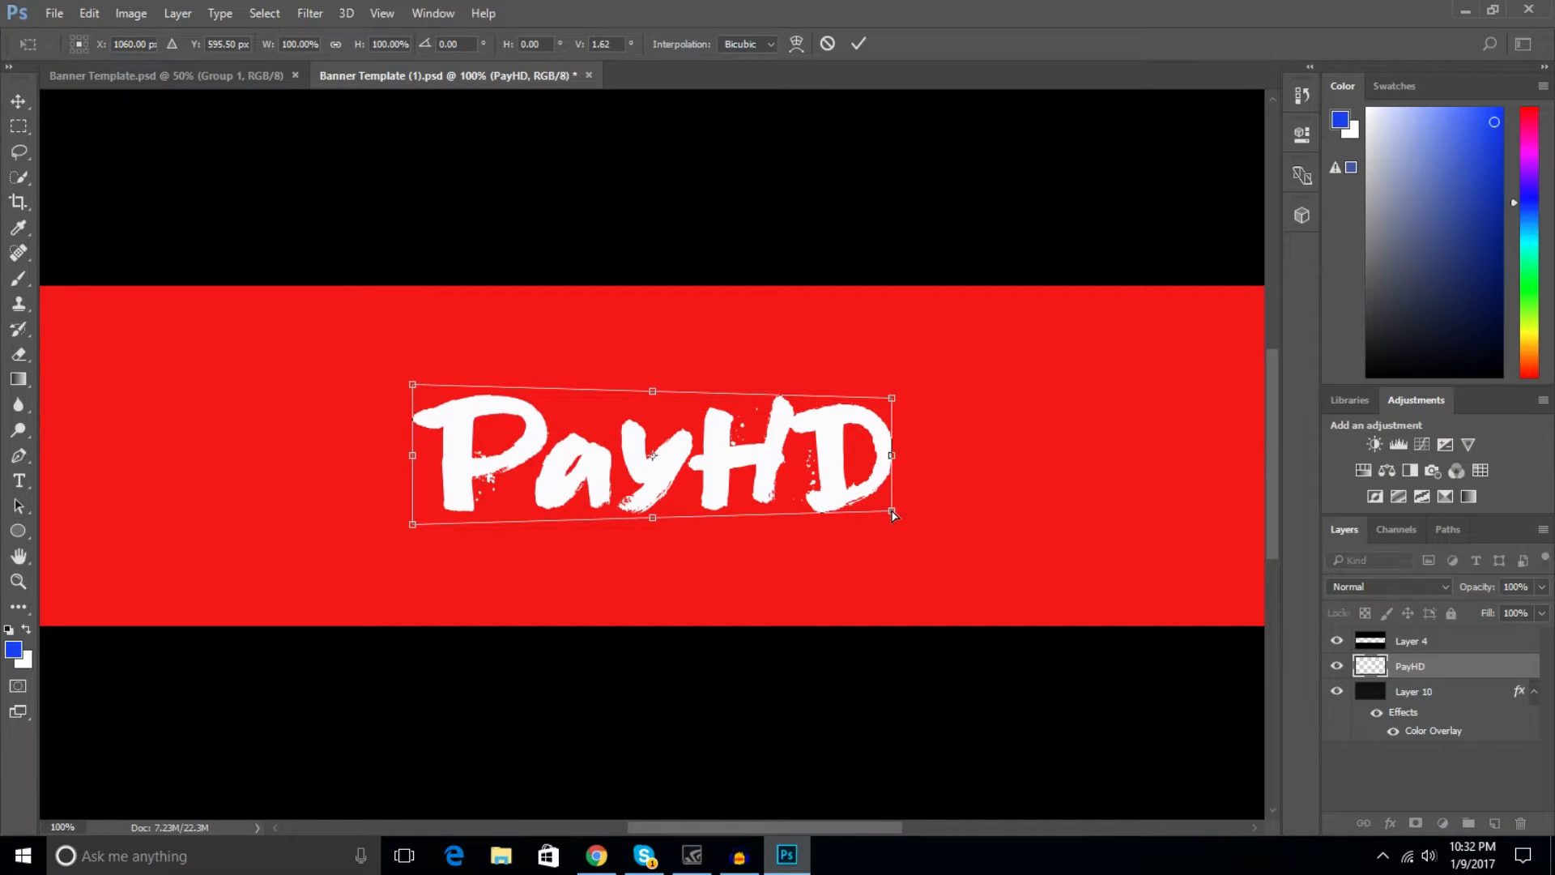
{"action": "key", "text": "Return"}
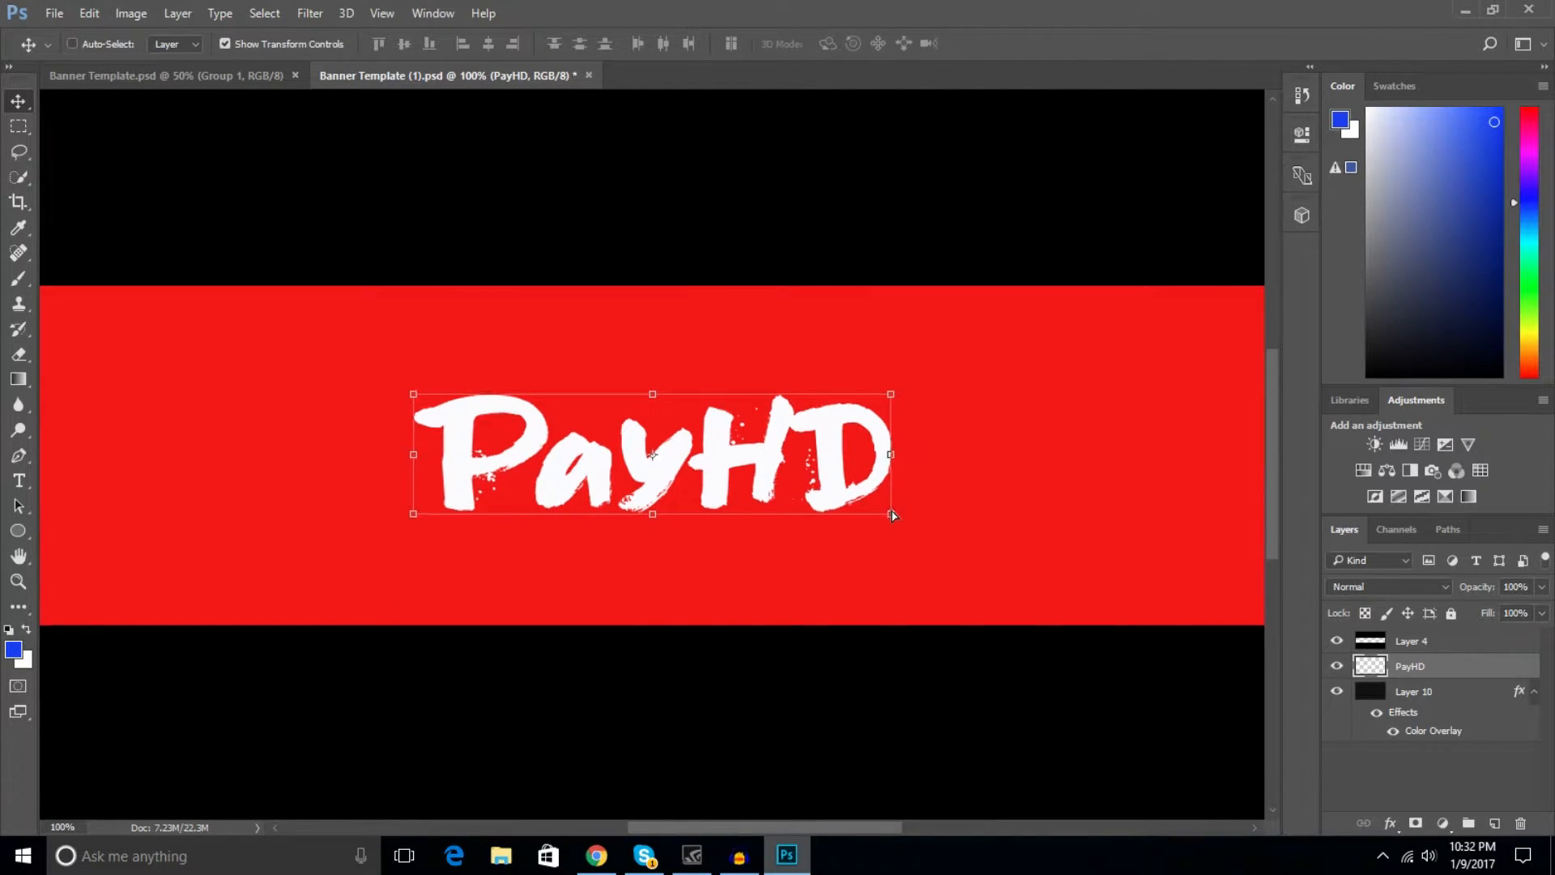
{"action": "key", "text": "ctrl+minus"}
{"action": "key", "text": "ctrl+minus"}
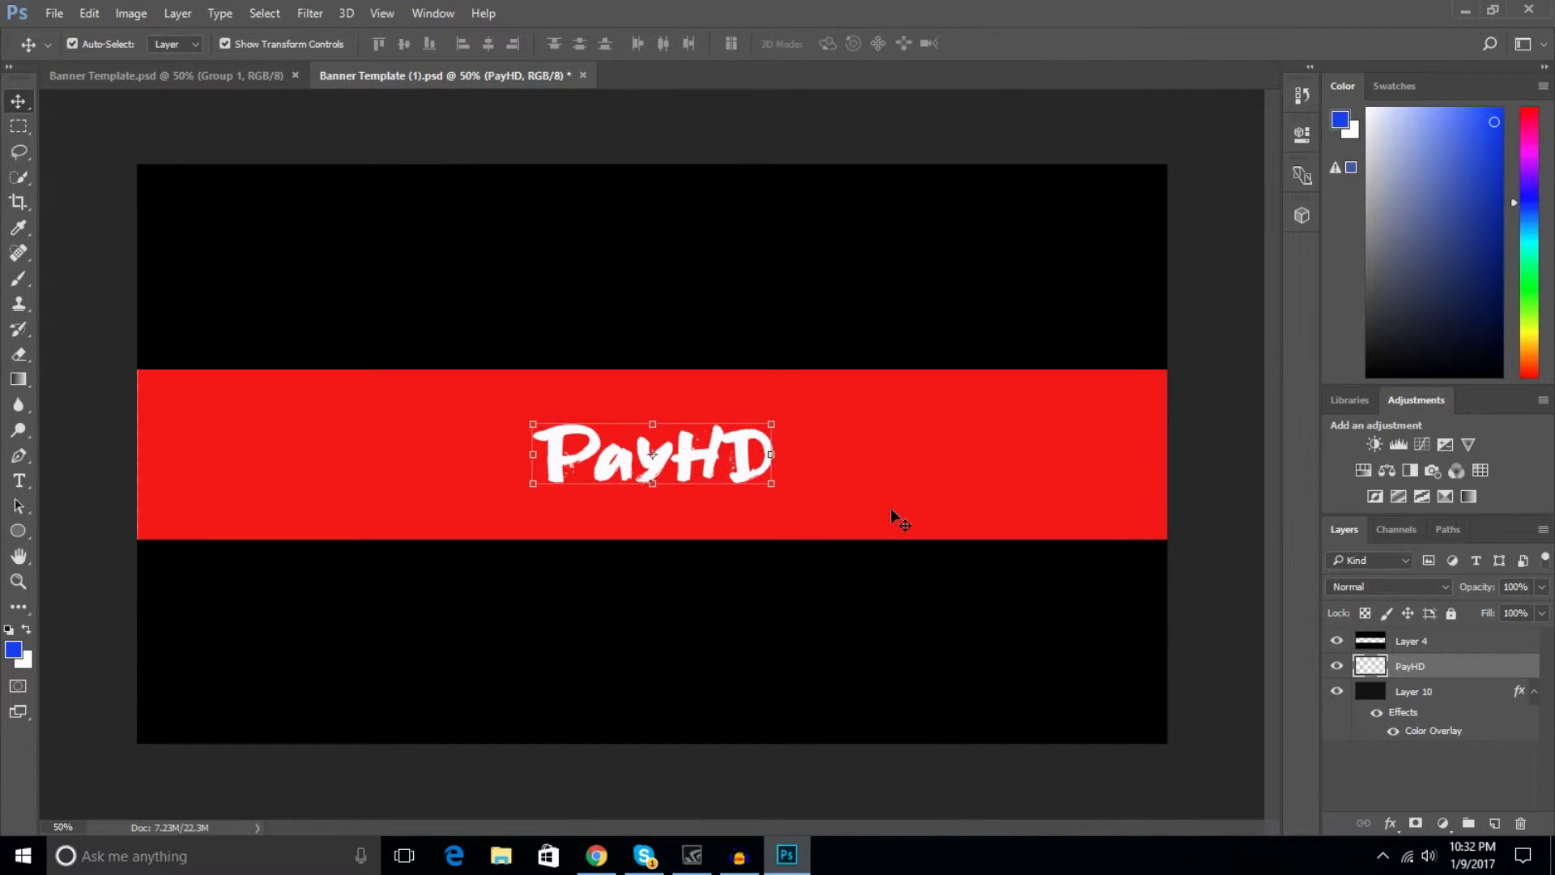
Taper the right end of the PayHD lettering a little more with a second Perspective transform, vertical skew about 1.16.
{"action": "key", "text": "ctrl+t"}
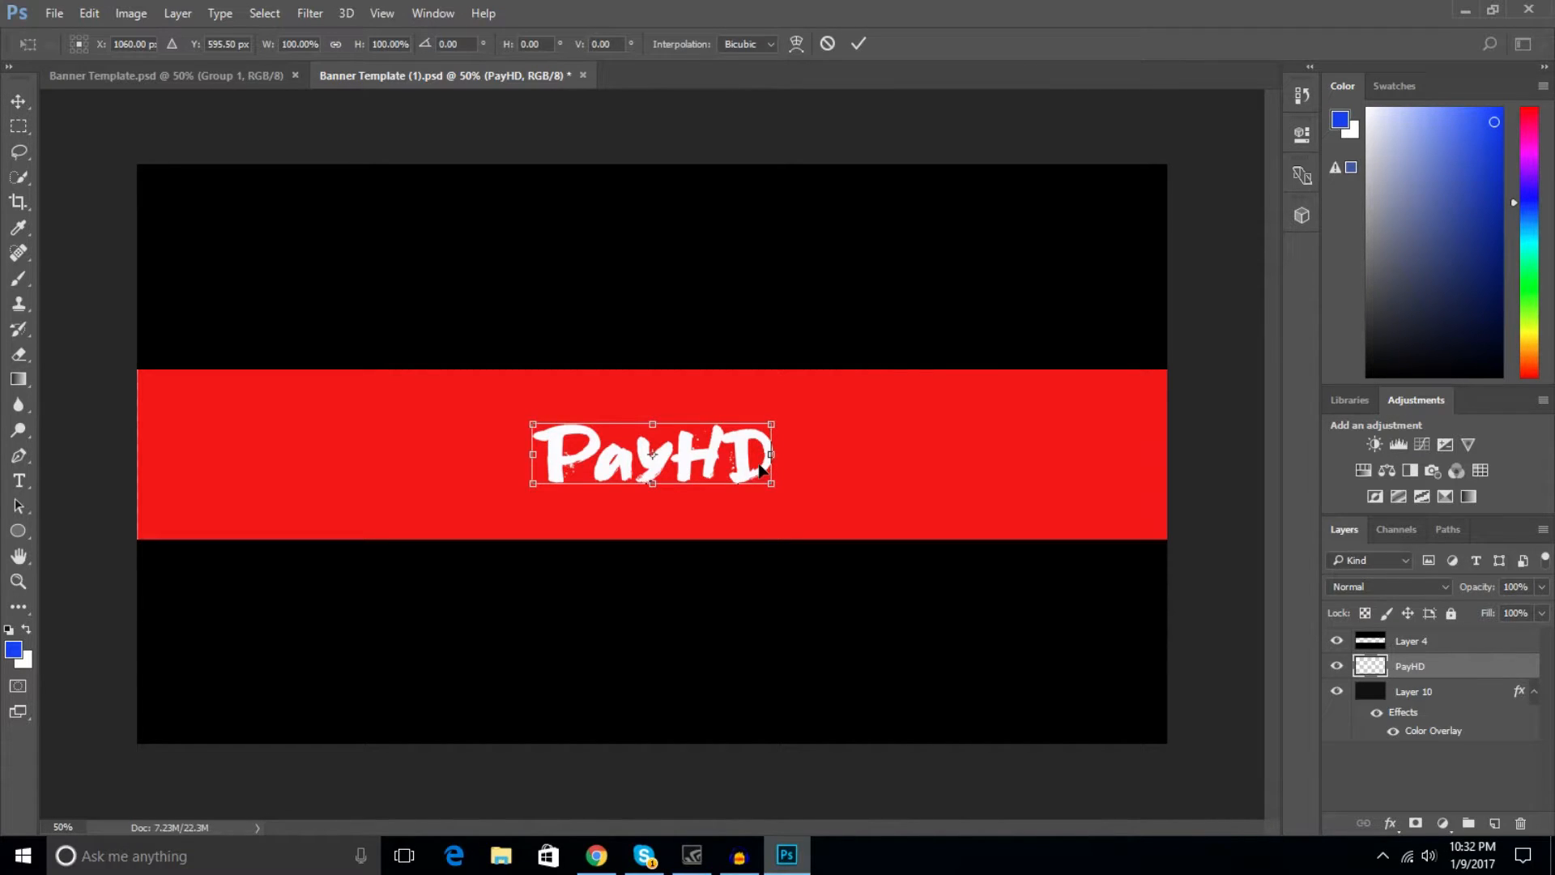
{"action": "key", "text": "ctrl+plus"}
{"action": "key", "text": "ctrl+plus"}
{"action": "right_click", "coordinate": [839, 480]}
{"action": "left_click", "coordinate": [925, 607]}
{"action": "left_click_drag", "start_coordinate": [892, 514], "coordinate": [894, 508]}
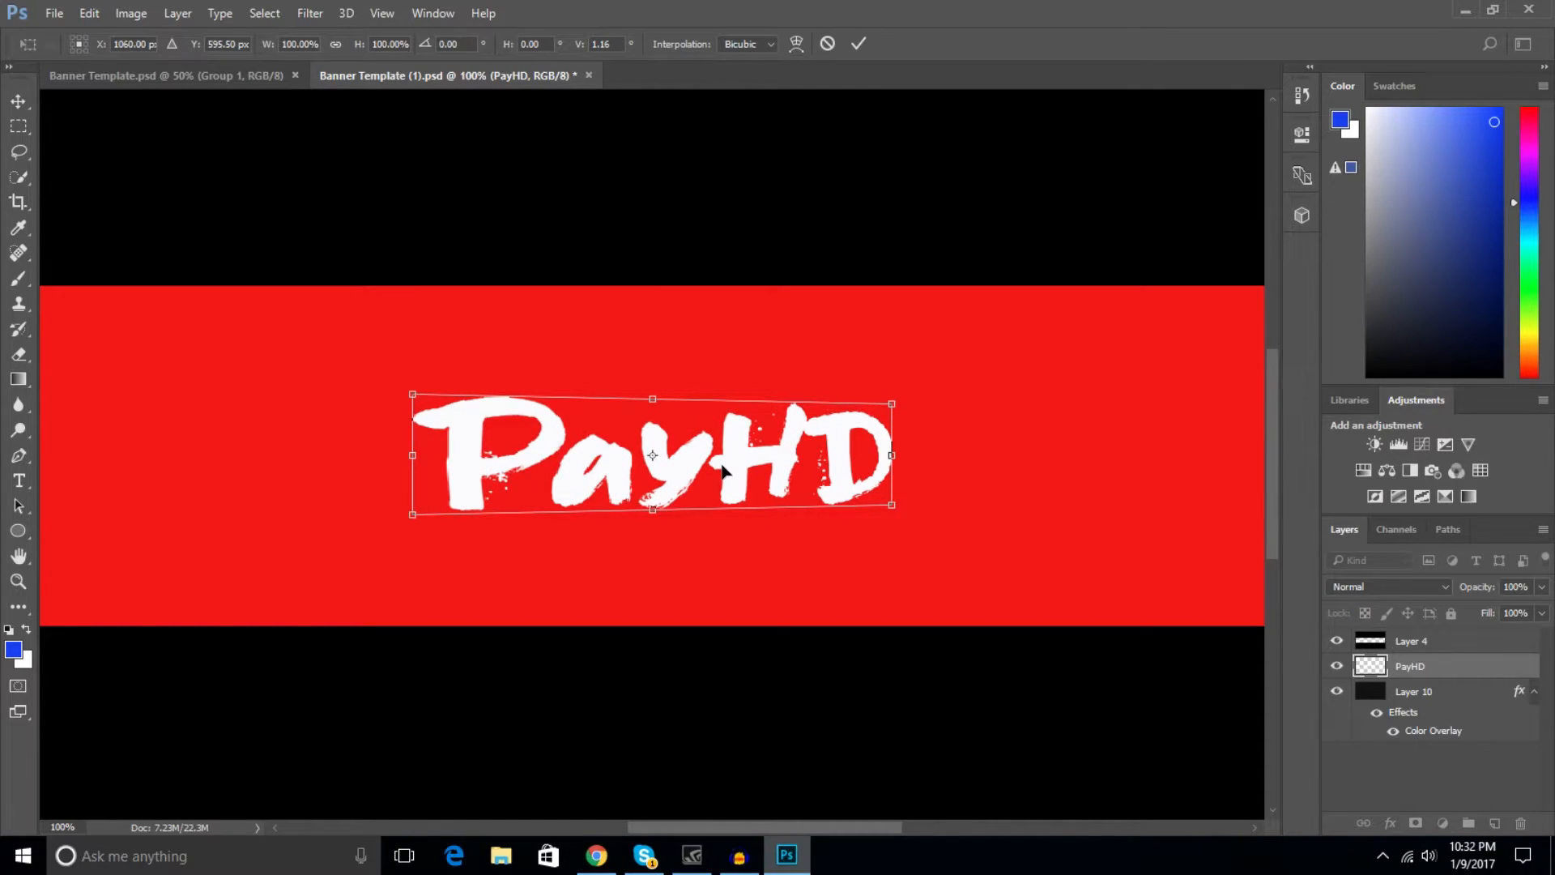
{"action": "key", "text": "Return"}
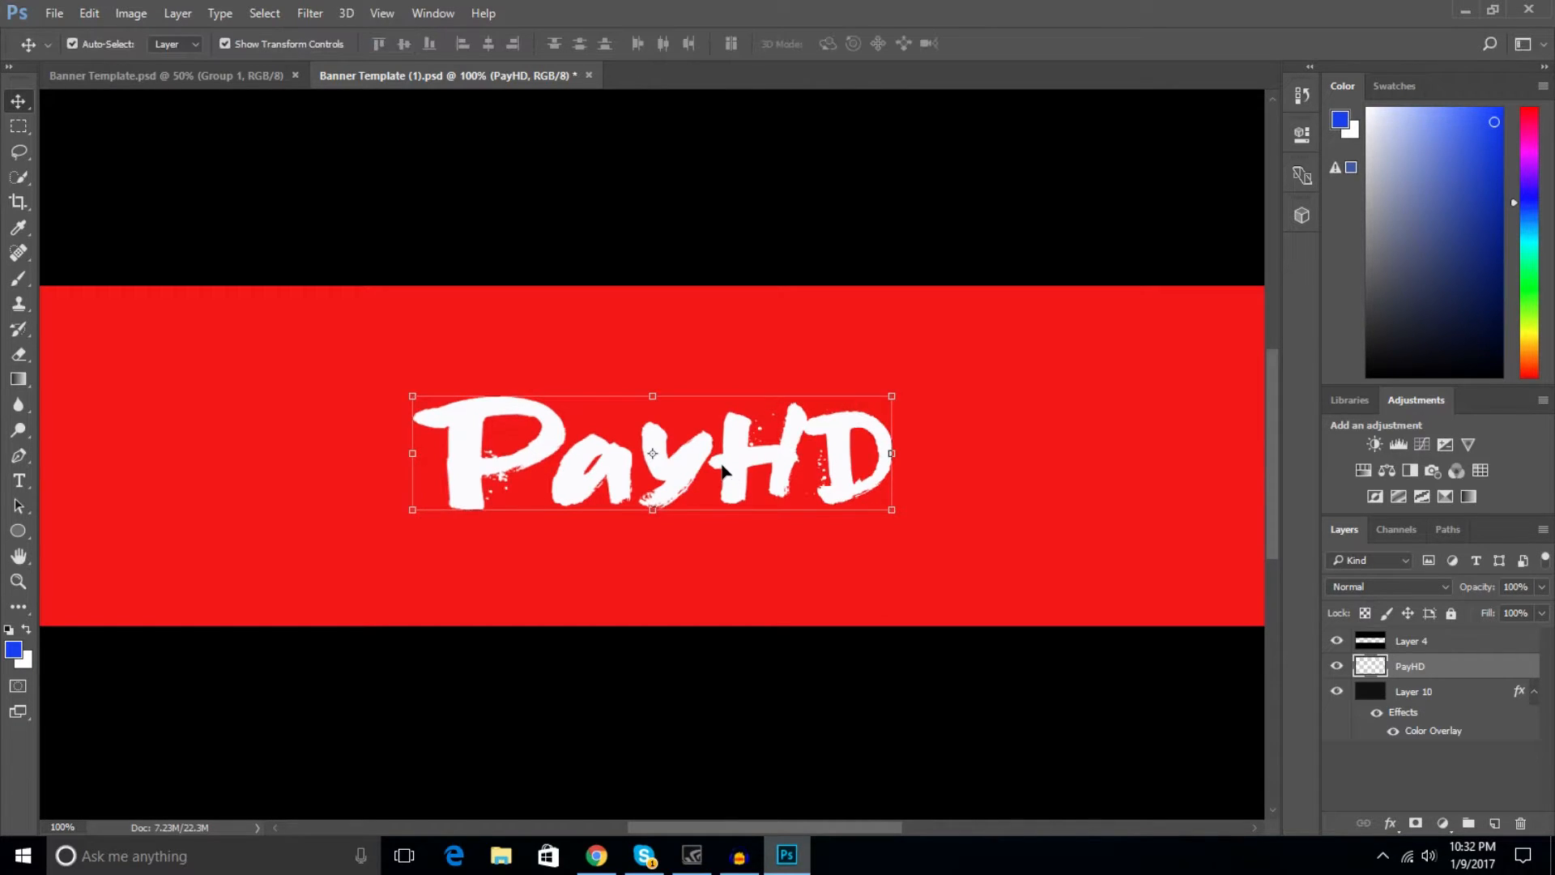
{"action": "key", "text": "ctrl+minus"}
{"action": "key", "text": "ctrl+minus"}
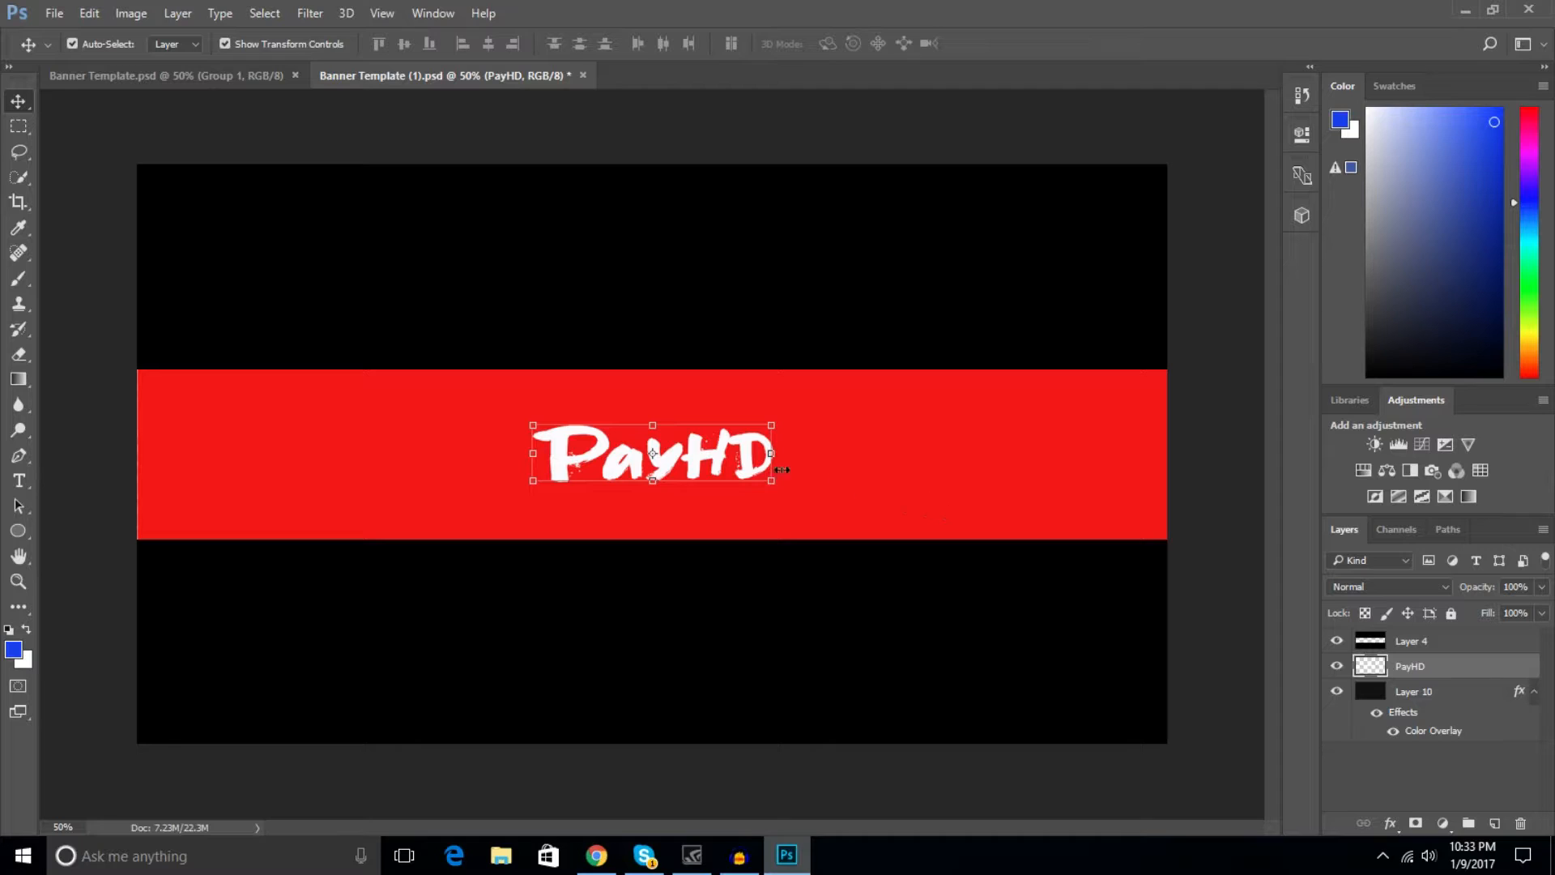
Add a new layer with the 25 pt text "welcome to the channel of..." just above the PayHD title.
{"action": "left_click", "coordinate": [1495, 823]}
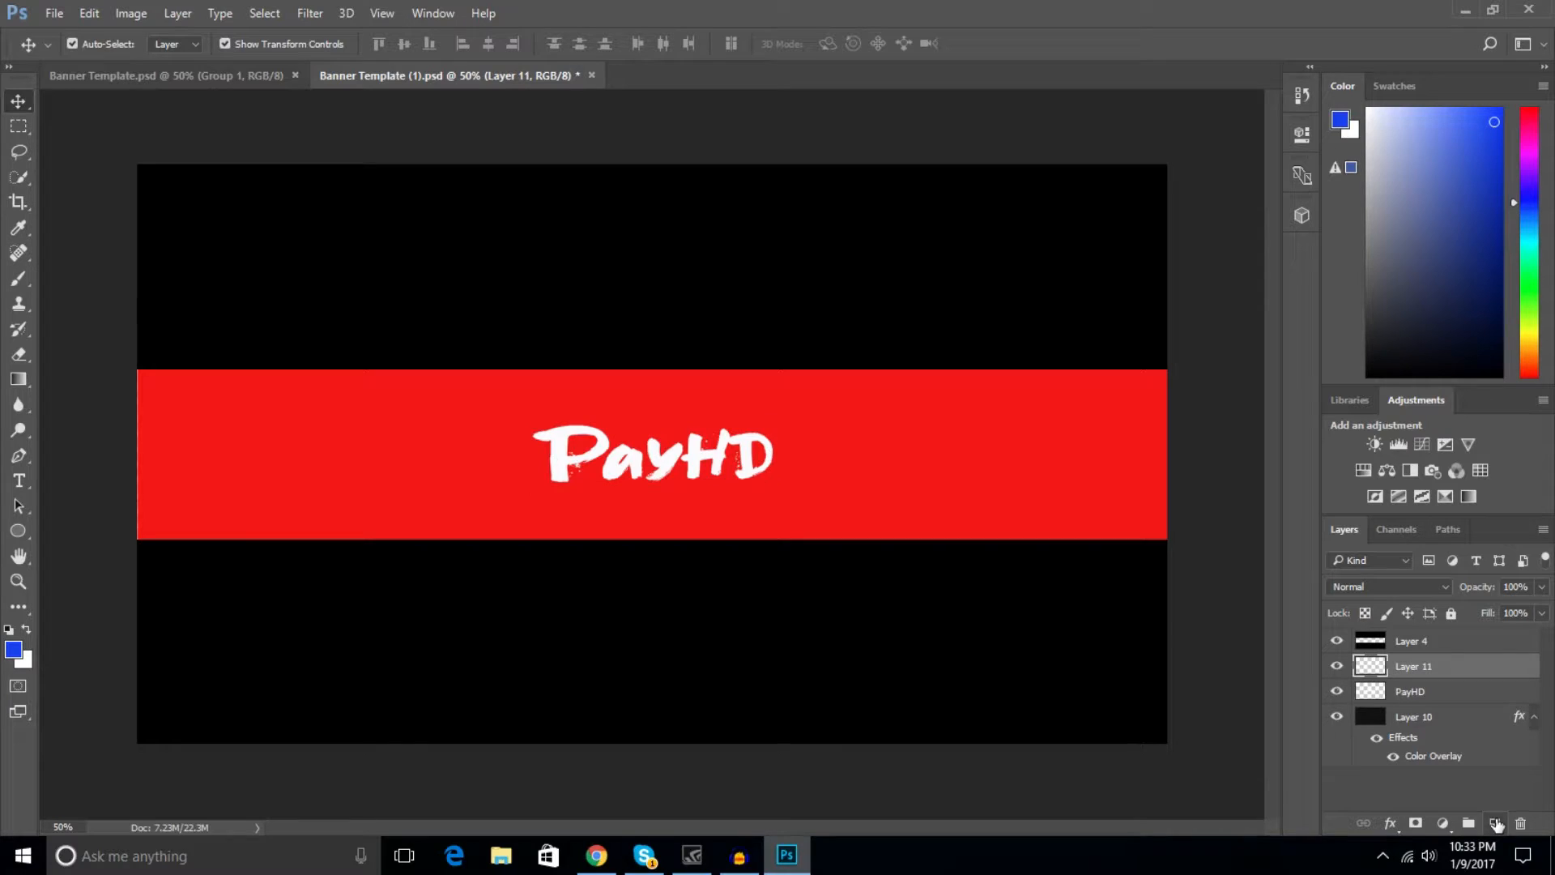
{"action": "left_click", "coordinate": [24, 482]}
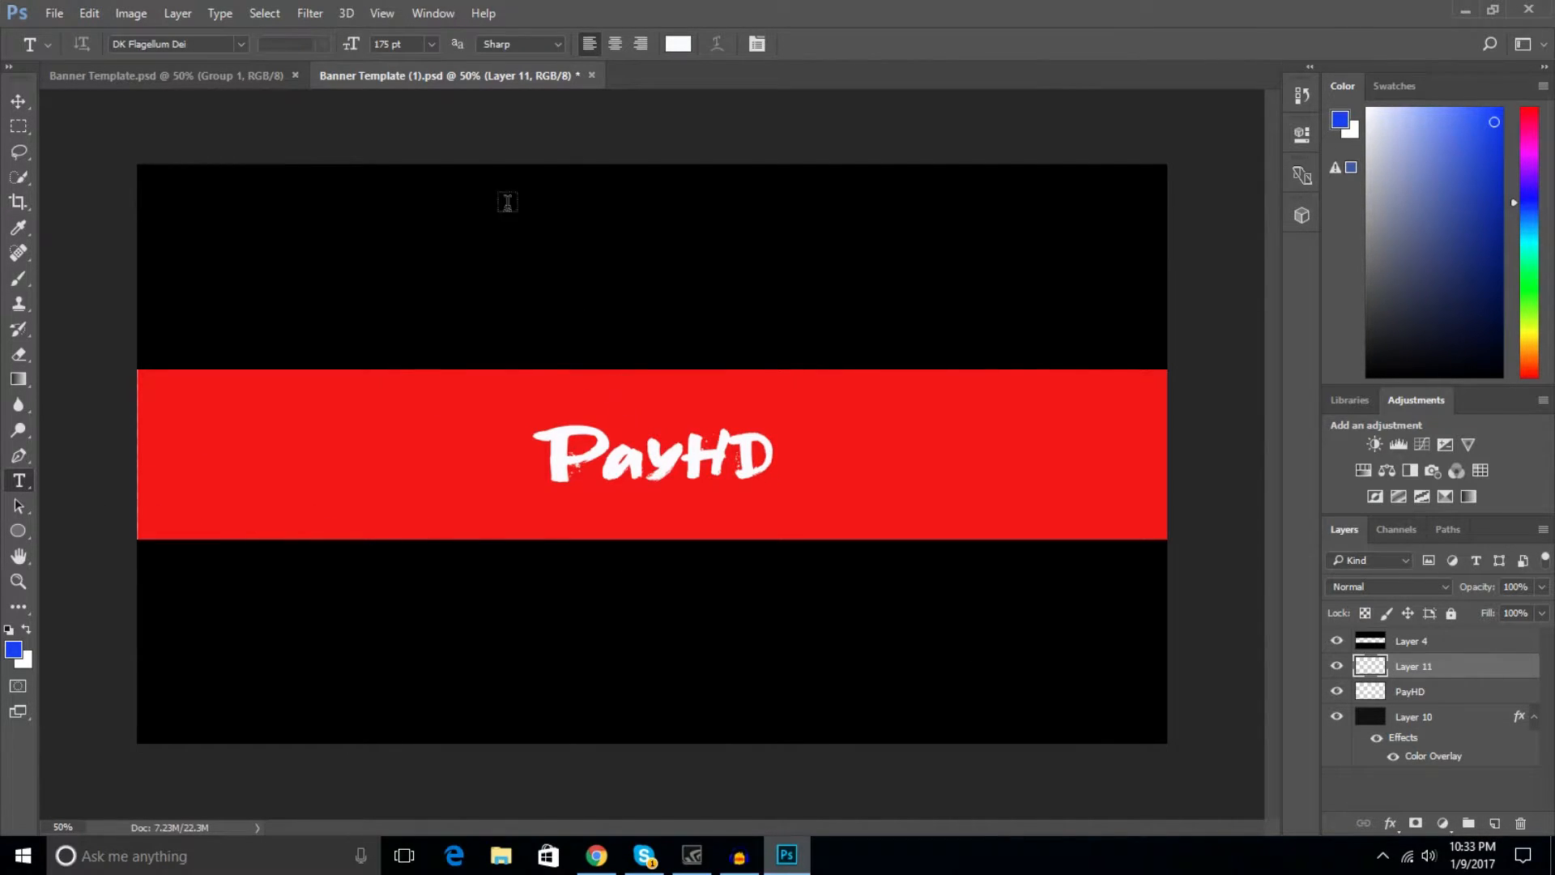
{"action": "key", "text": "BackSpace"}
{"action": "key", "text": "BackSpace"}
{"action": "key", "text": "BackSpace"}
{"action": "type", "text": "25"}
{"action": "left_click", "coordinate": [651, 411]}
{"action": "type", "text": "welcome to th"}
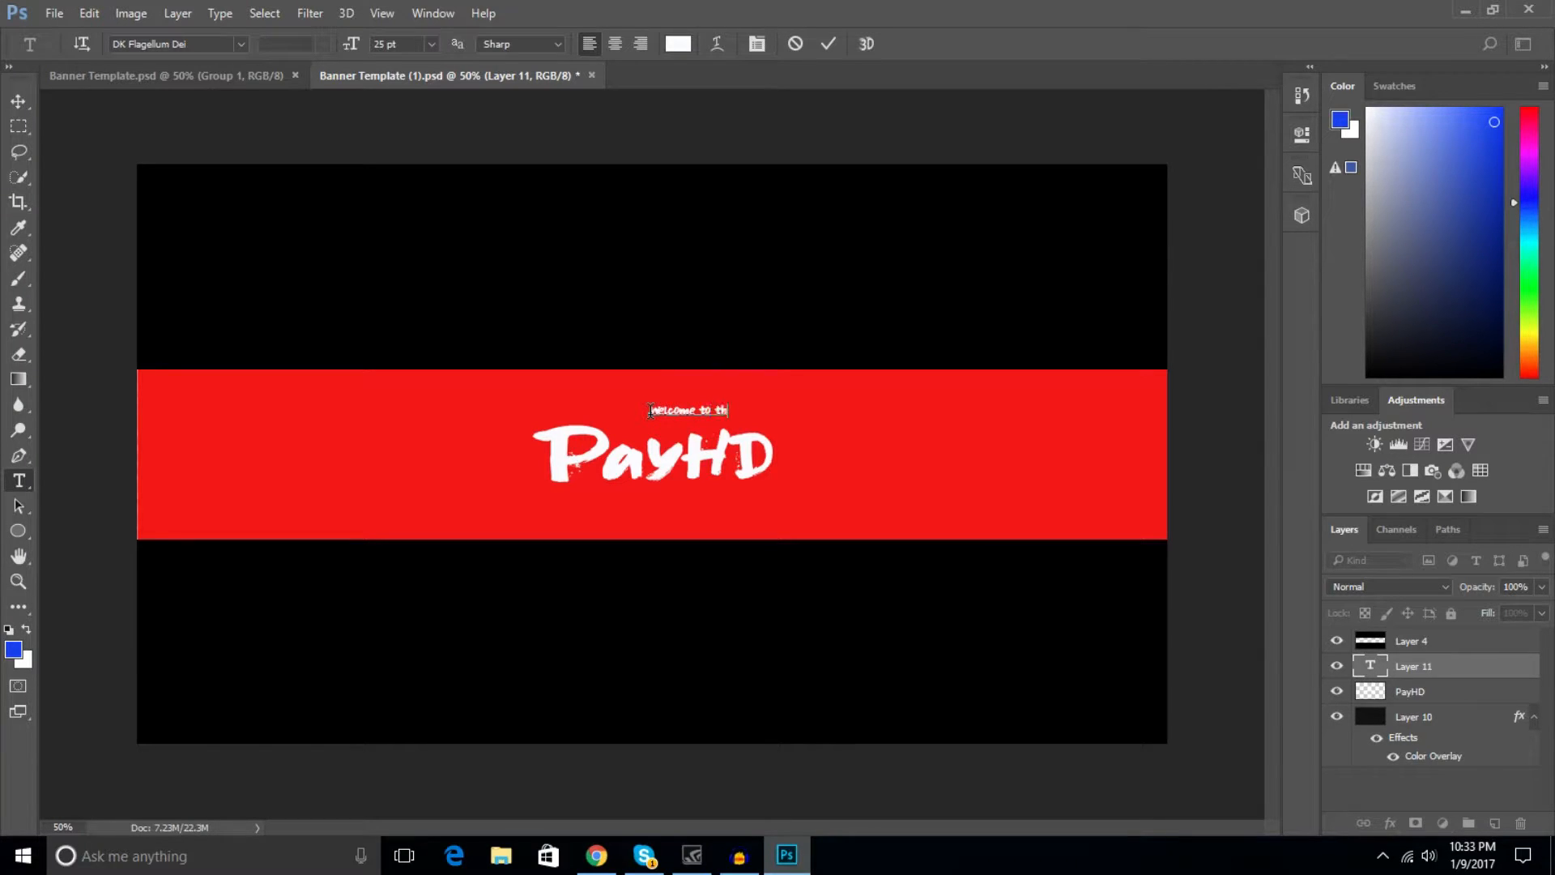
{"action": "type", "text": "e channel of."}
Set the welcome line's font to Calibri and move it so it sits centred above the PayHD title.
{"action": "left_click_drag", "start_coordinate": [798, 411], "coordinate": [648, 410]}
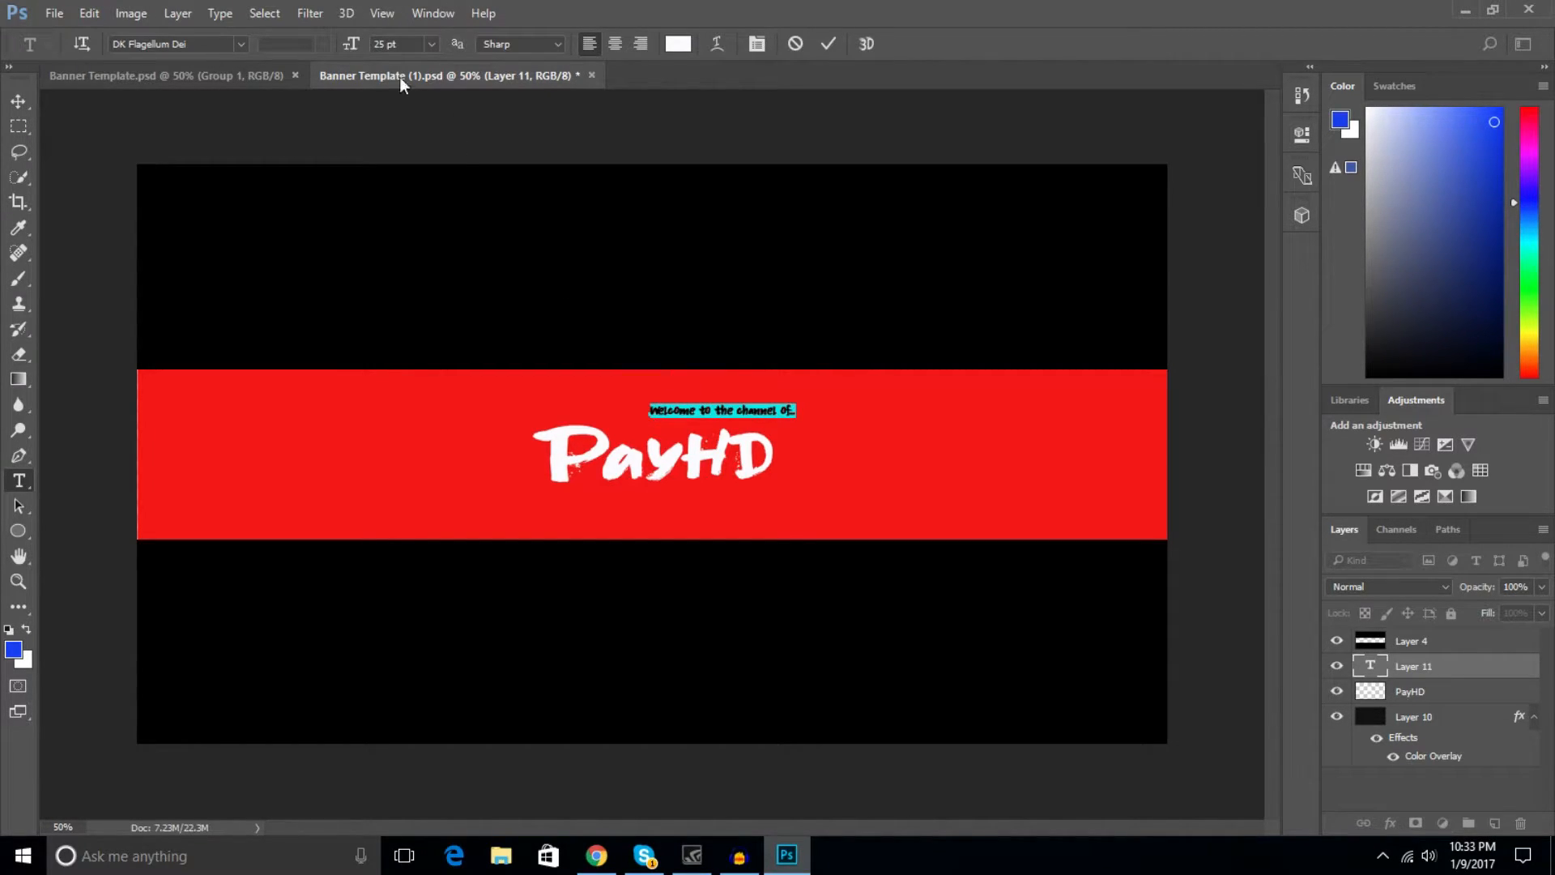
{"action": "left_click", "coordinate": [243, 45]}
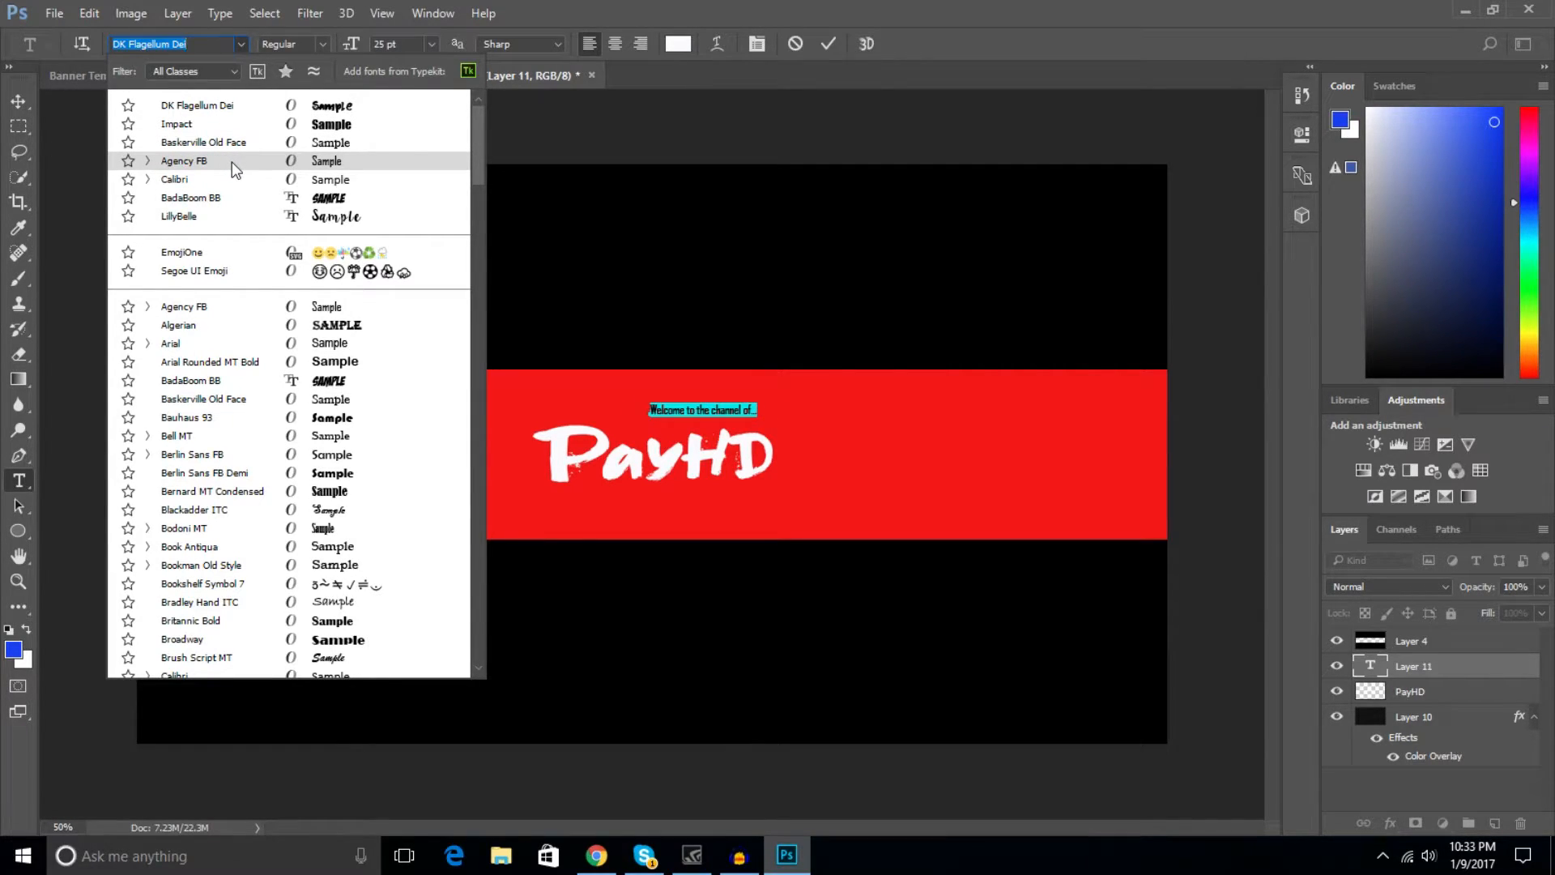
{"action": "left_click", "coordinate": [221, 180]}
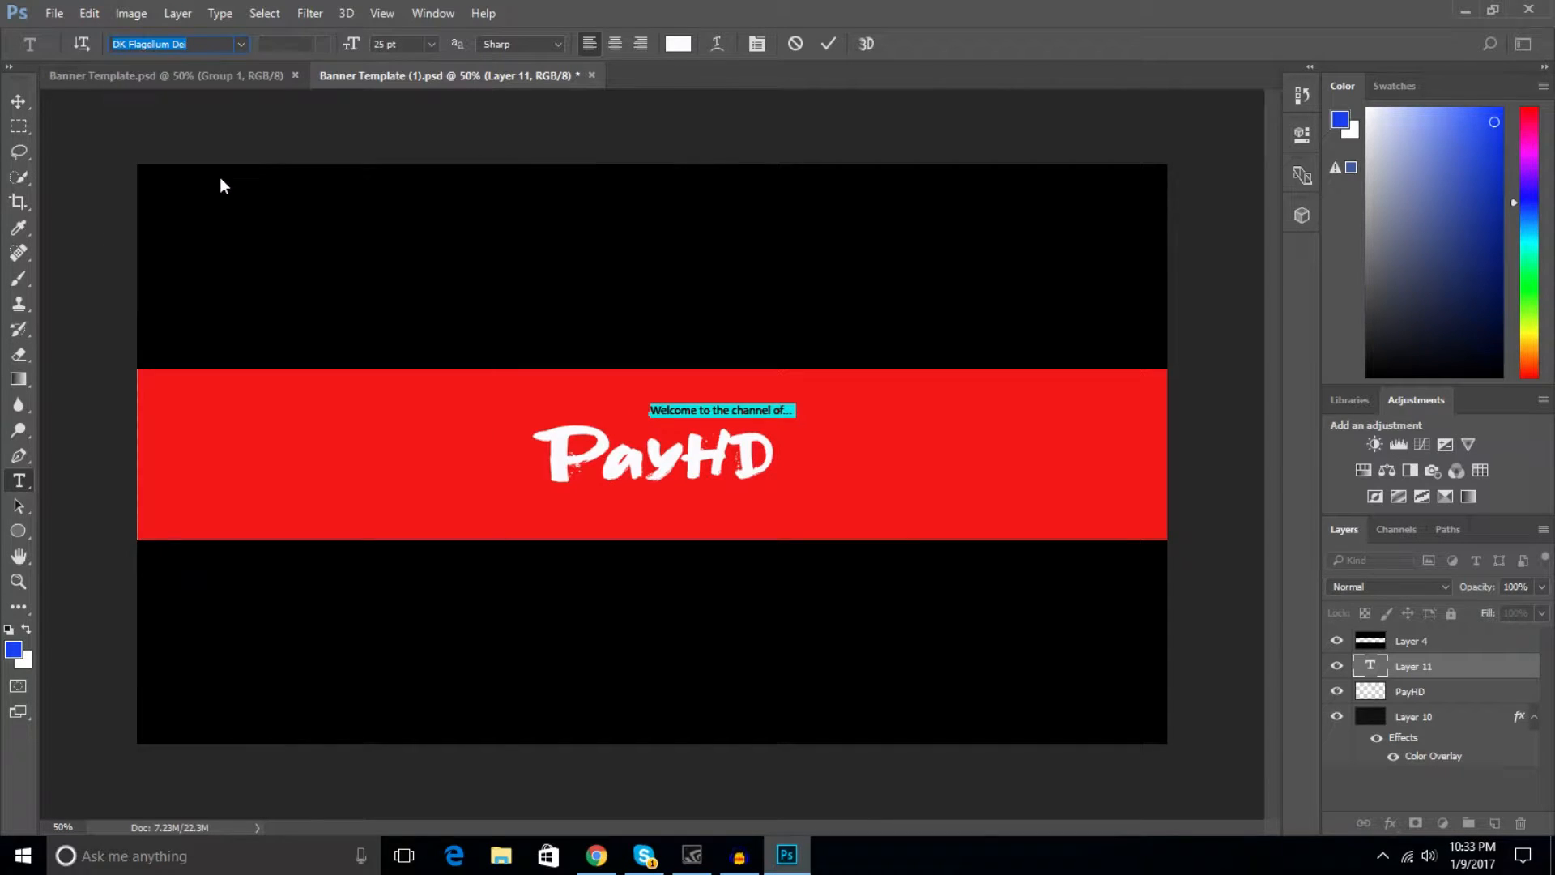
{"action": "key", "text": "BackSpace"}
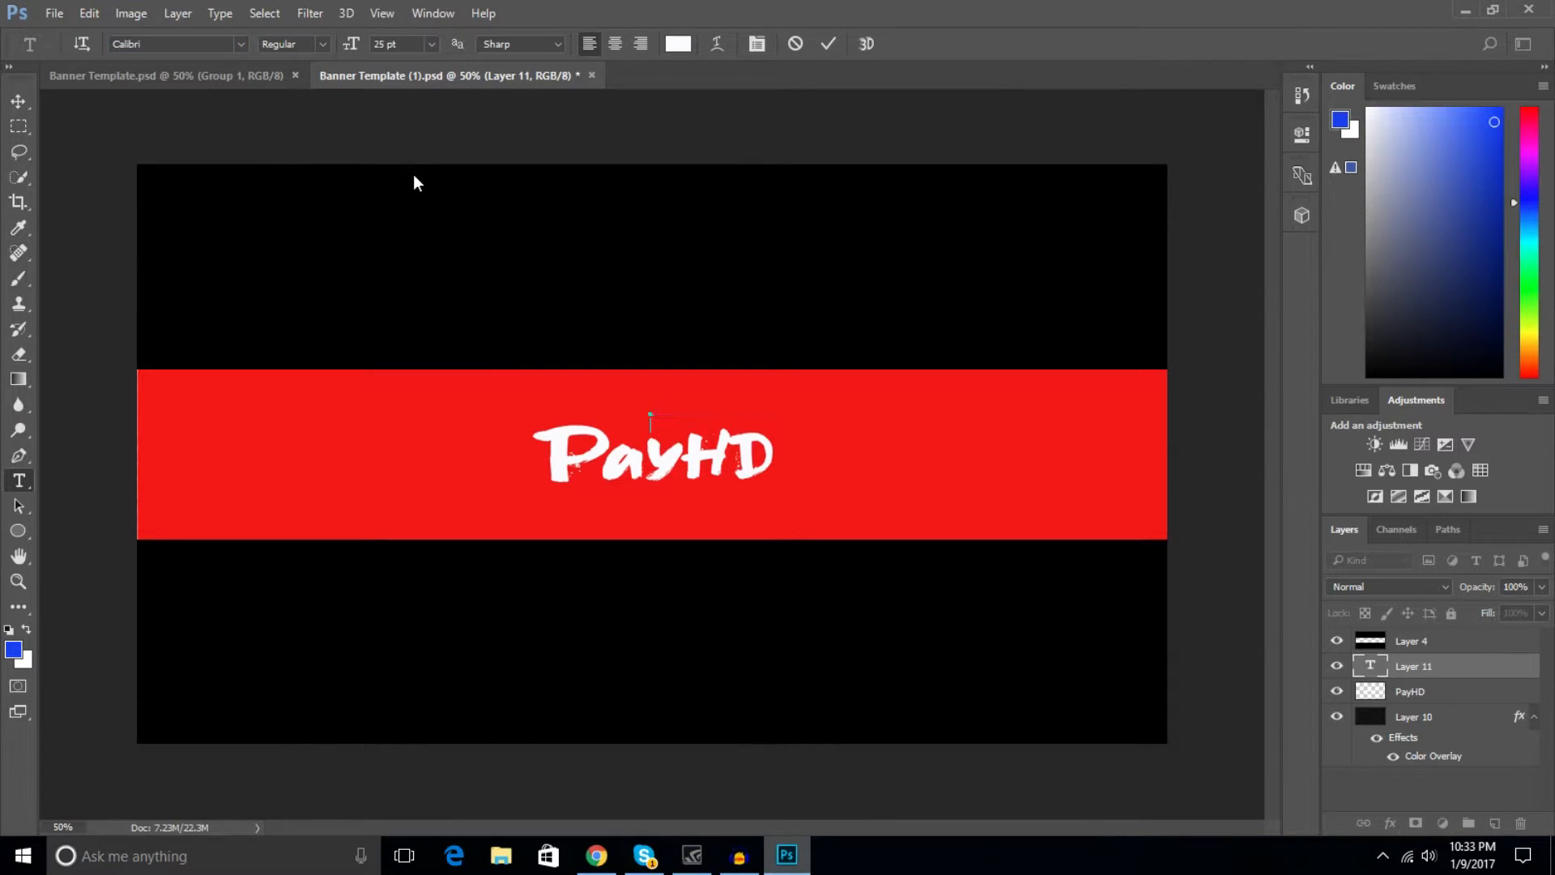
{"action": "left_click", "coordinate": [91, 11]}
{"action": "left_click", "coordinate": [129, 27]}
{"action": "left_click", "coordinate": [18, 101]}
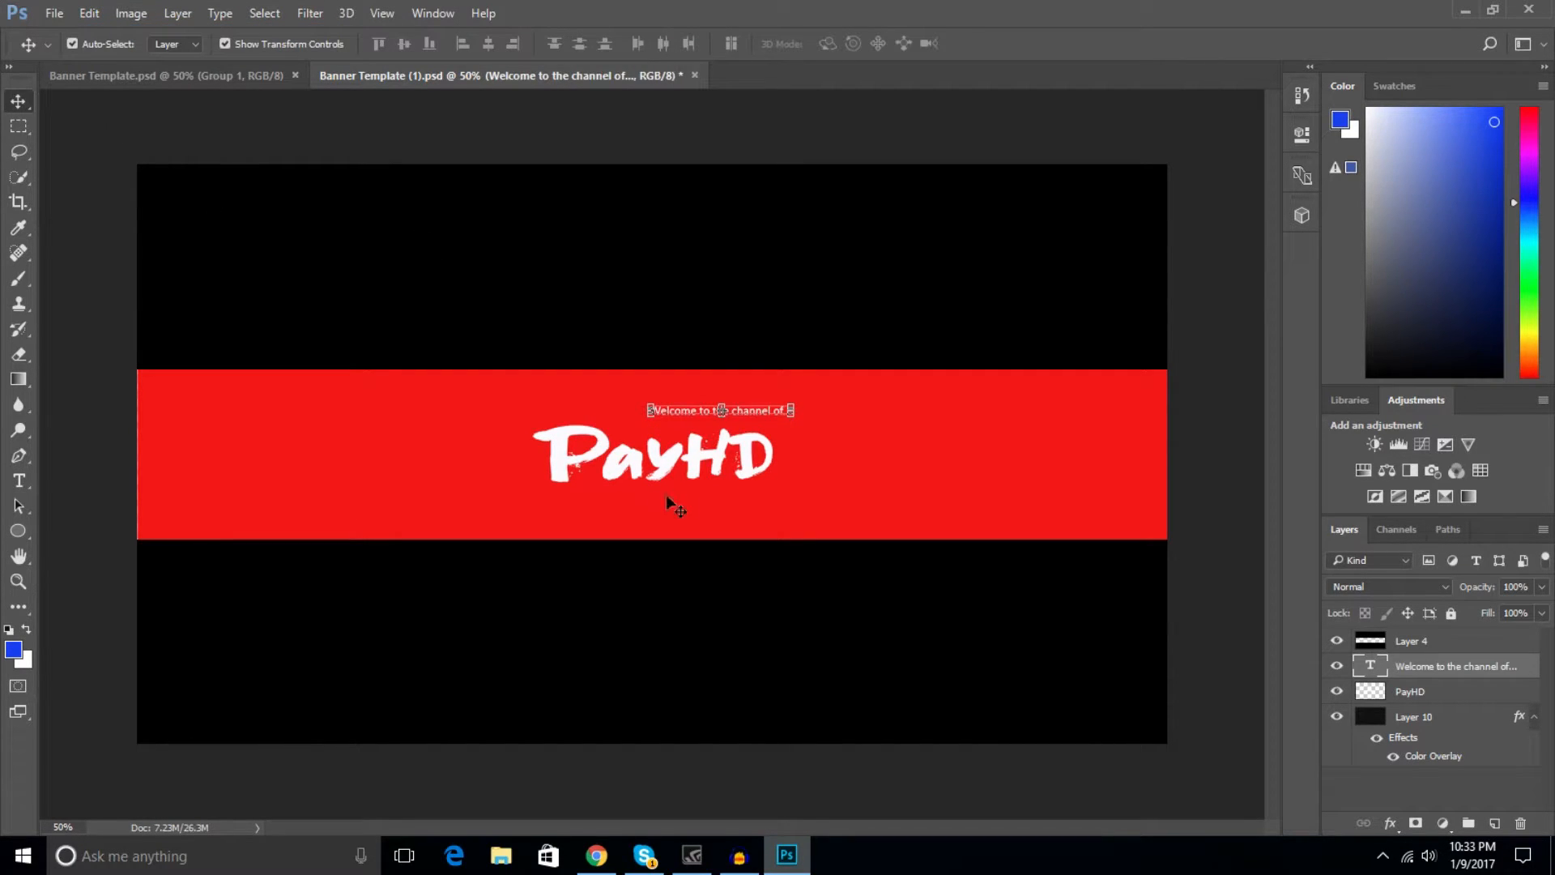
{"action": "left_click_drag", "start_coordinate": [695, 410], "coordinate": [635, 419]}
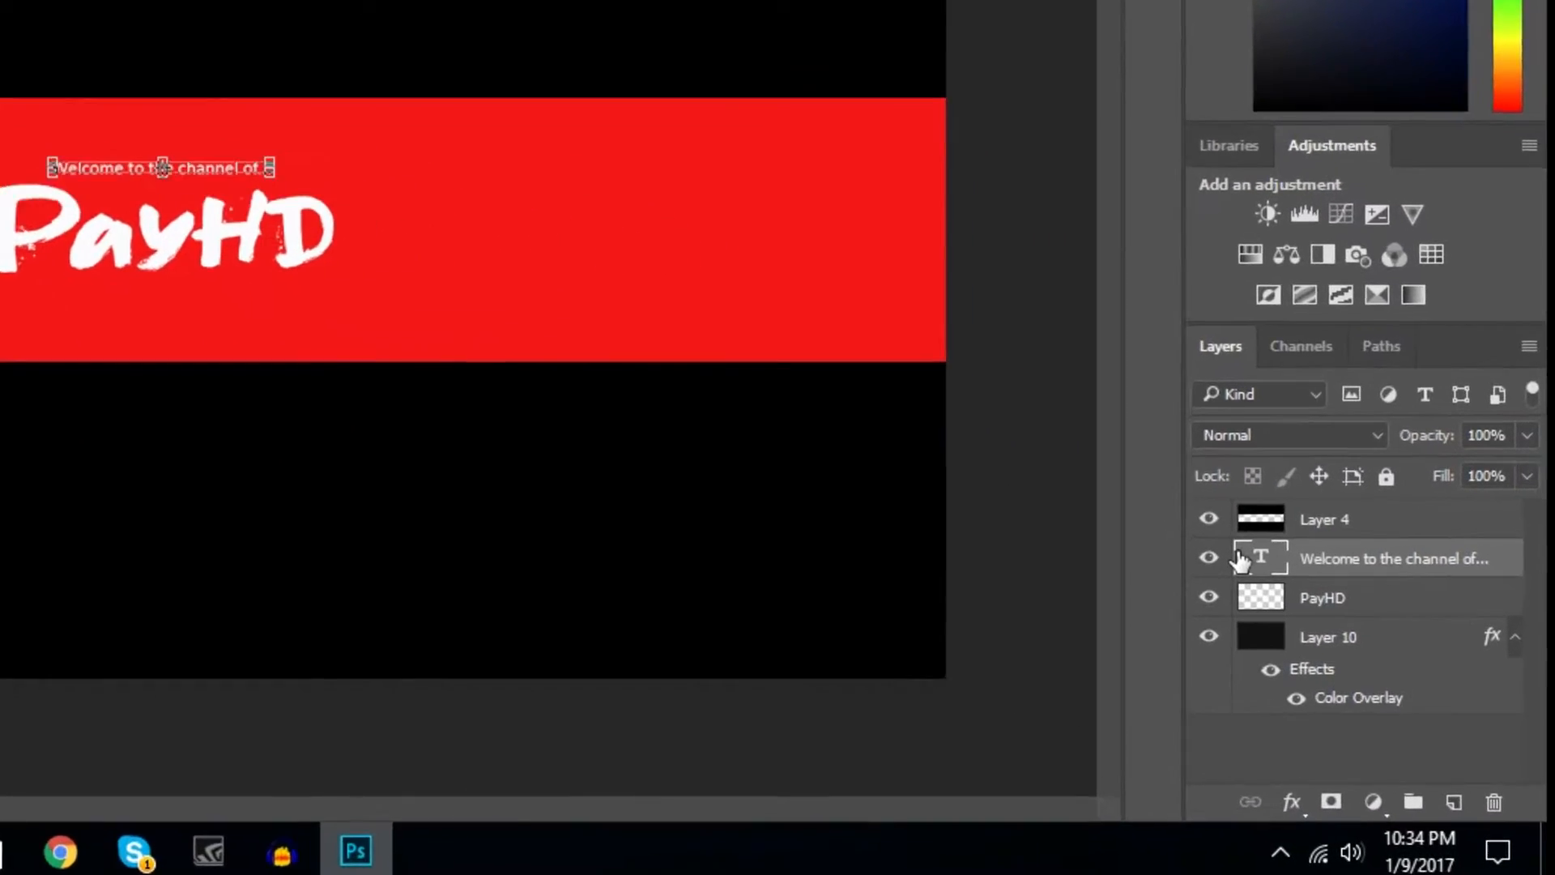
Group the PayHD layer and the welcome text layer.
{"action": "left_click", "coordinate": [1354, 602]}
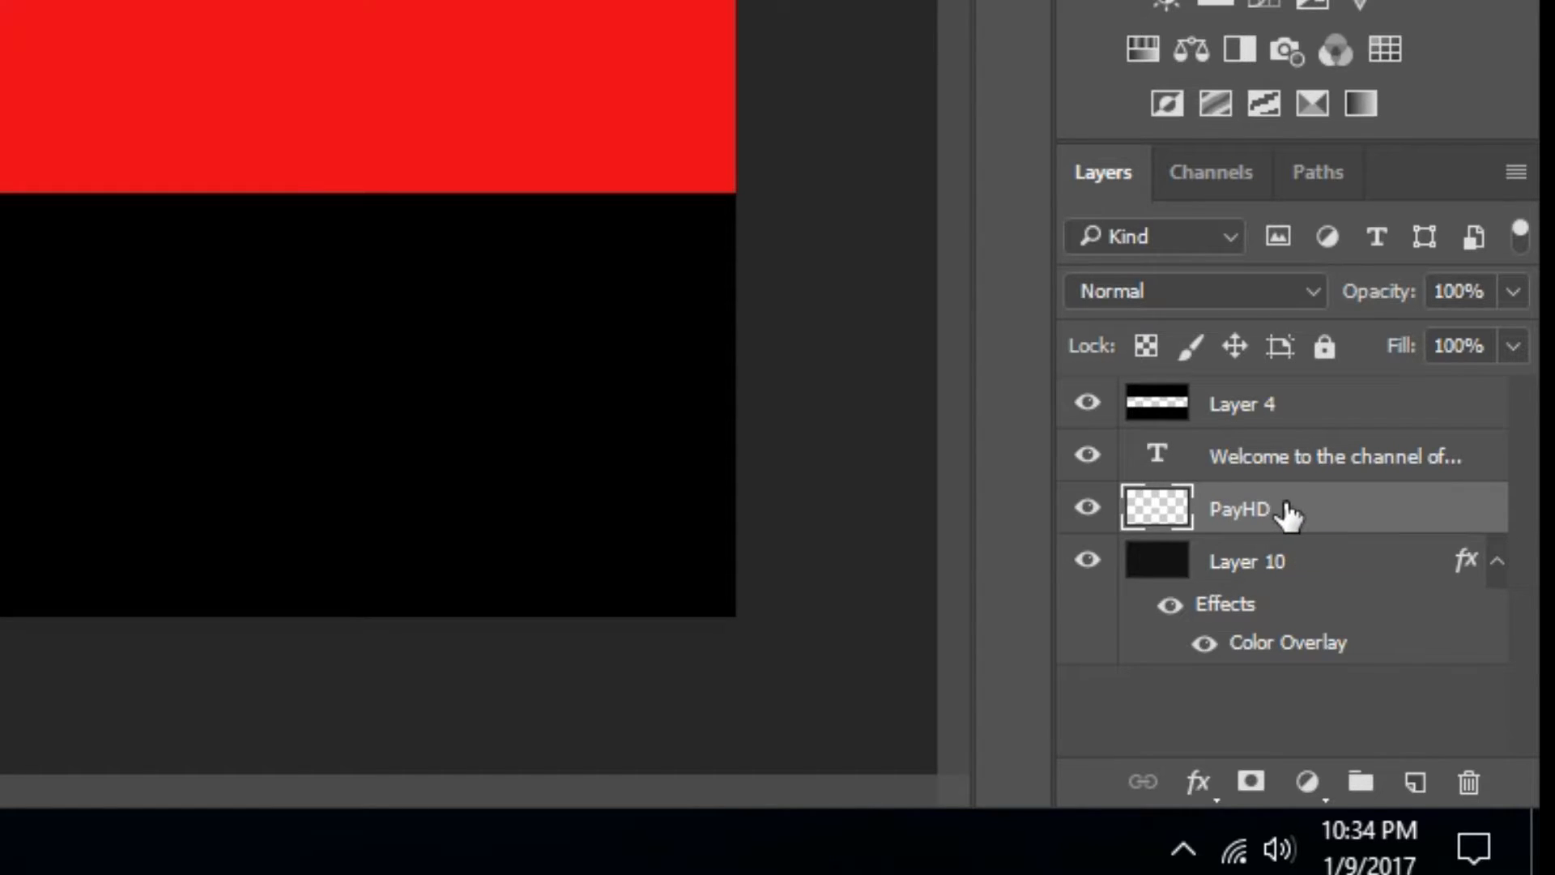
{"action": "left_click", "coordinate": [1295, 458], "text": "ctrl"}
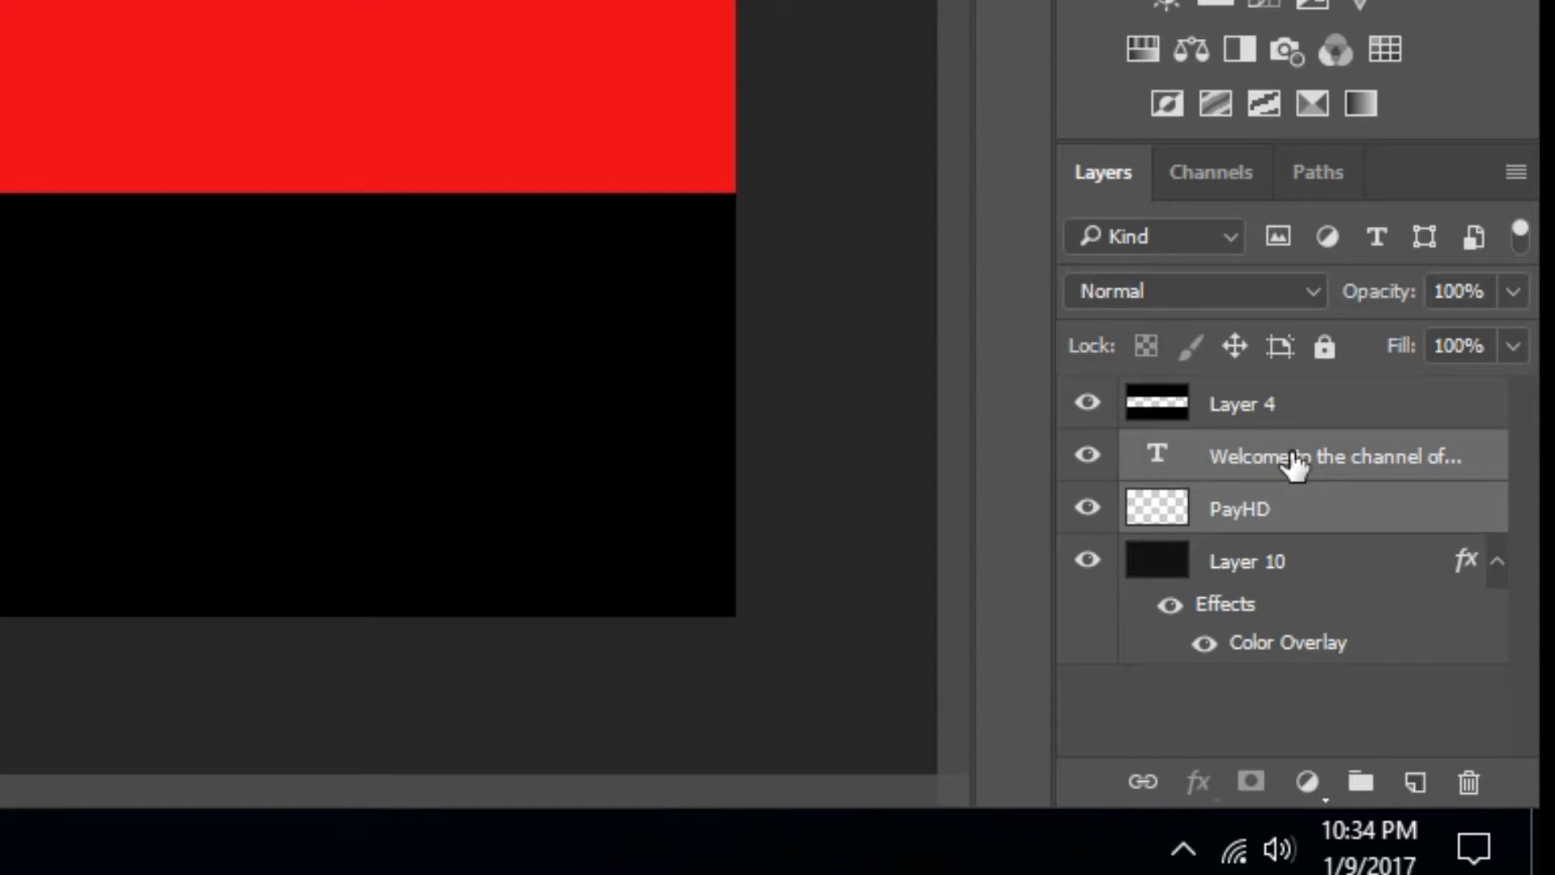
{"action": "key", "text": "ctrl+g"}
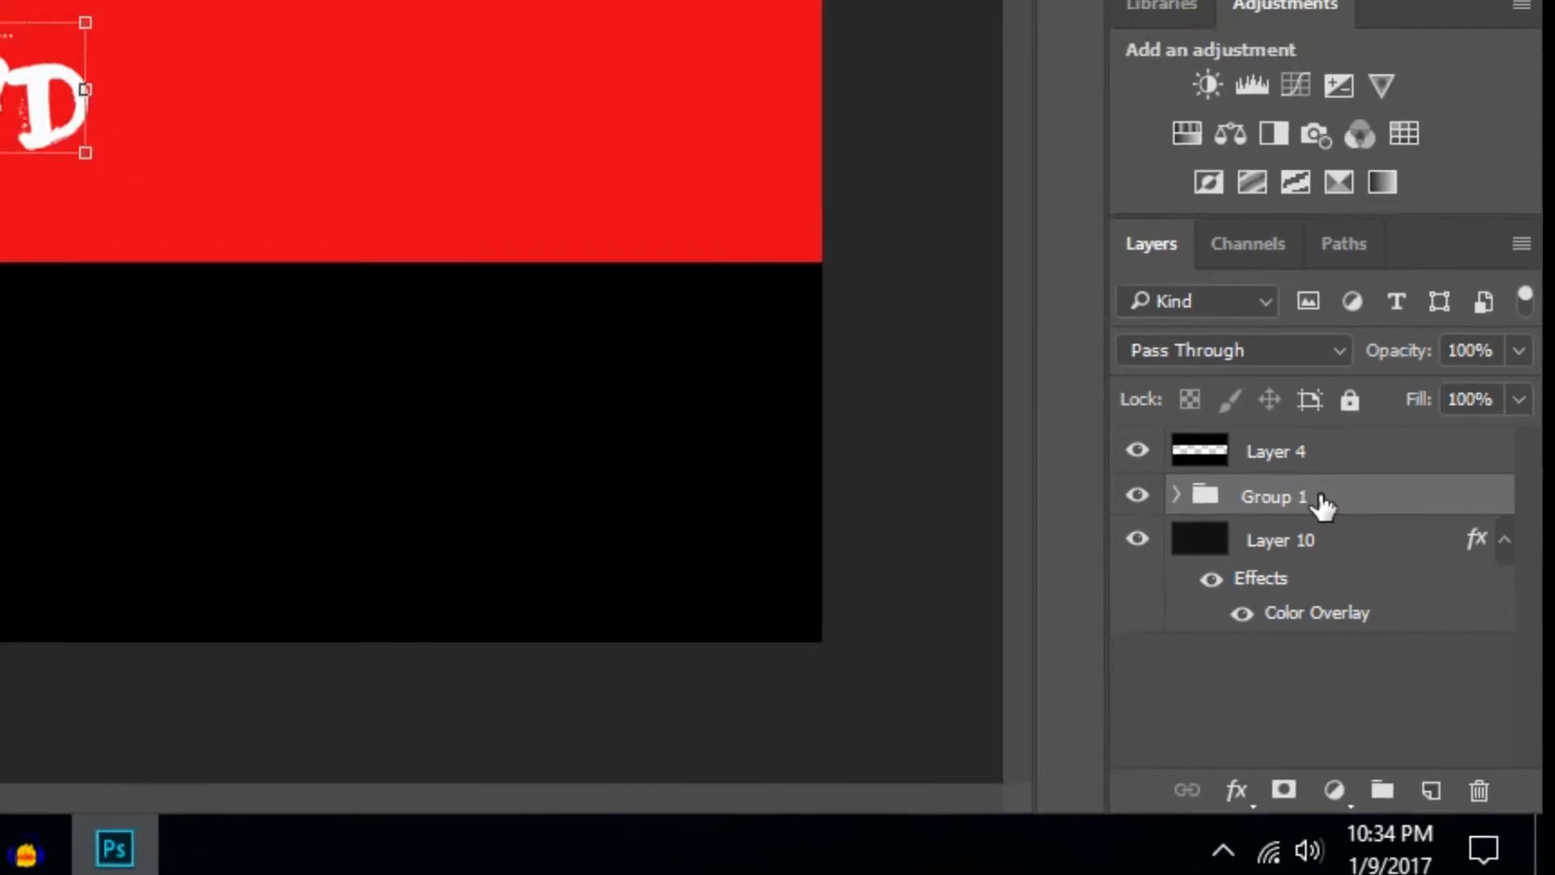
Nudge the group with the title and welcome line up to just below the red band's upper edge.
{"action": "key", "text": "Up"}
{"action": "key", "text": "Up"}
{"action": "key", "text": "Up"}
{"action": "key", "text": "Up"}
{"action": "key", "text": "Up"}
{"action": "key", "text": "Up"}
{"action": "key", "text": "Up"}
{"action": "key", "text": "Up"}
{"action": "key", "text": "Up"}
{"action": "key", "text": "Up"}
{"action": "key", "text": "Up"}
{"action": "key", "text": "Up"}
{"action": "key", "text": "Up"}
{"action": "key", "text": "Up"}
{"action": "key", "text": "Up"}
{"action": "key", "text": "Up"}
{"action": "key", "text": "Up"}
{"action": "key", "text": "Up"}
{"action": "key", "text": "Up"}
{"action": "key", "text": "Up"}
{"action": "key", "text": "Up"}
{"action": "key", "text": "Up"}
{"action": "key", "text": "Up"}
{"action": "key", "text": "Up"}
{"action": "key", "text": "Up"}
{"action": "key", "text": "Up"}
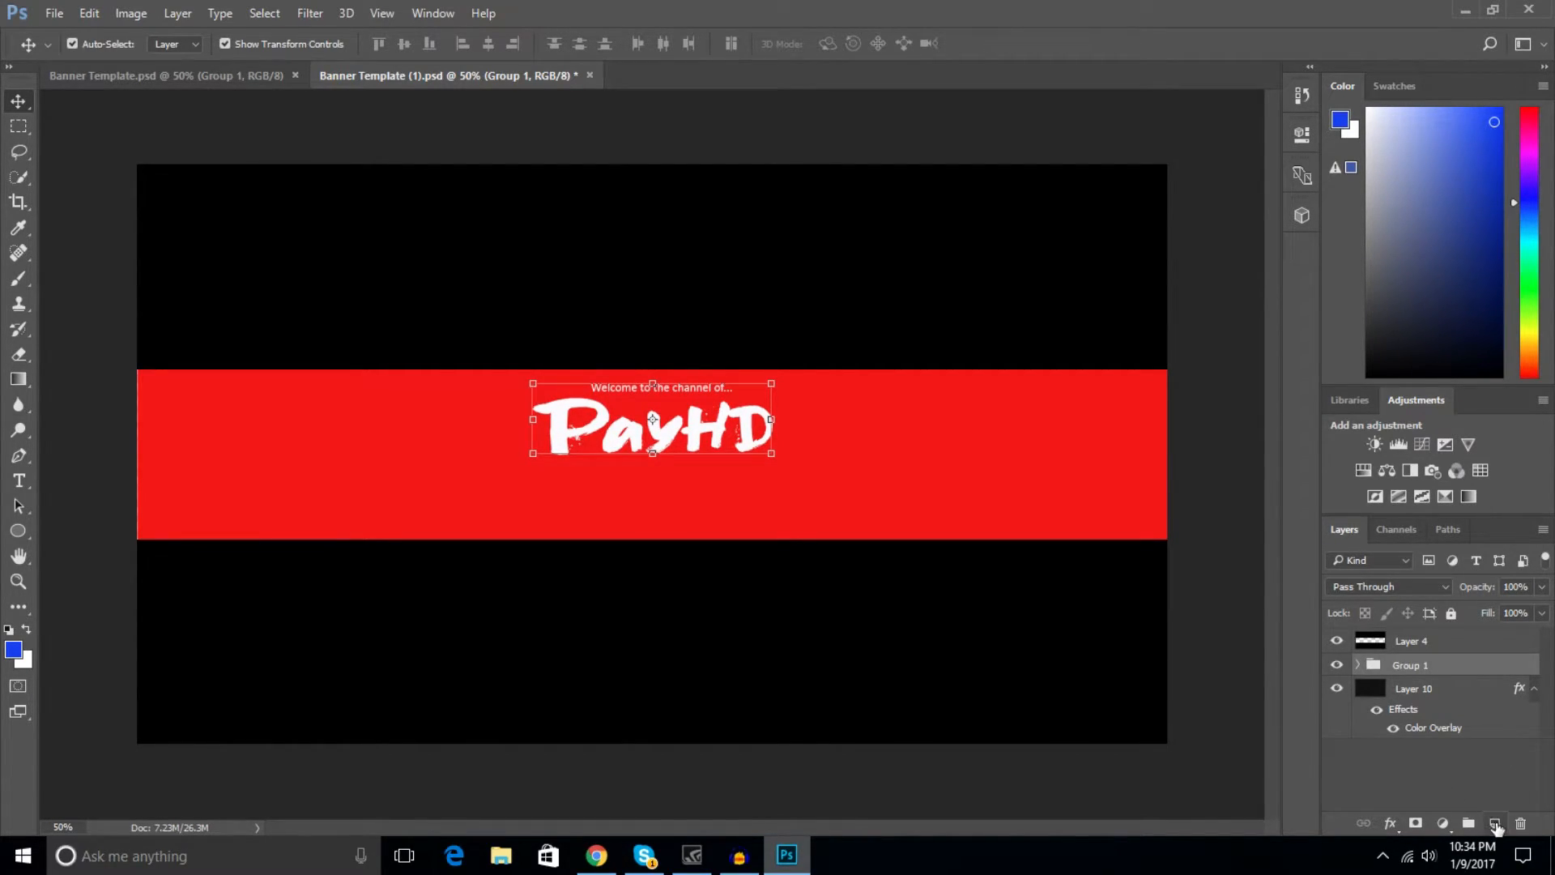
Add the text "Connect with me on..." on a new layer and move it to be centred below the PayHD title.
{"action": "left_click", "coordinate": [1496, 824]}
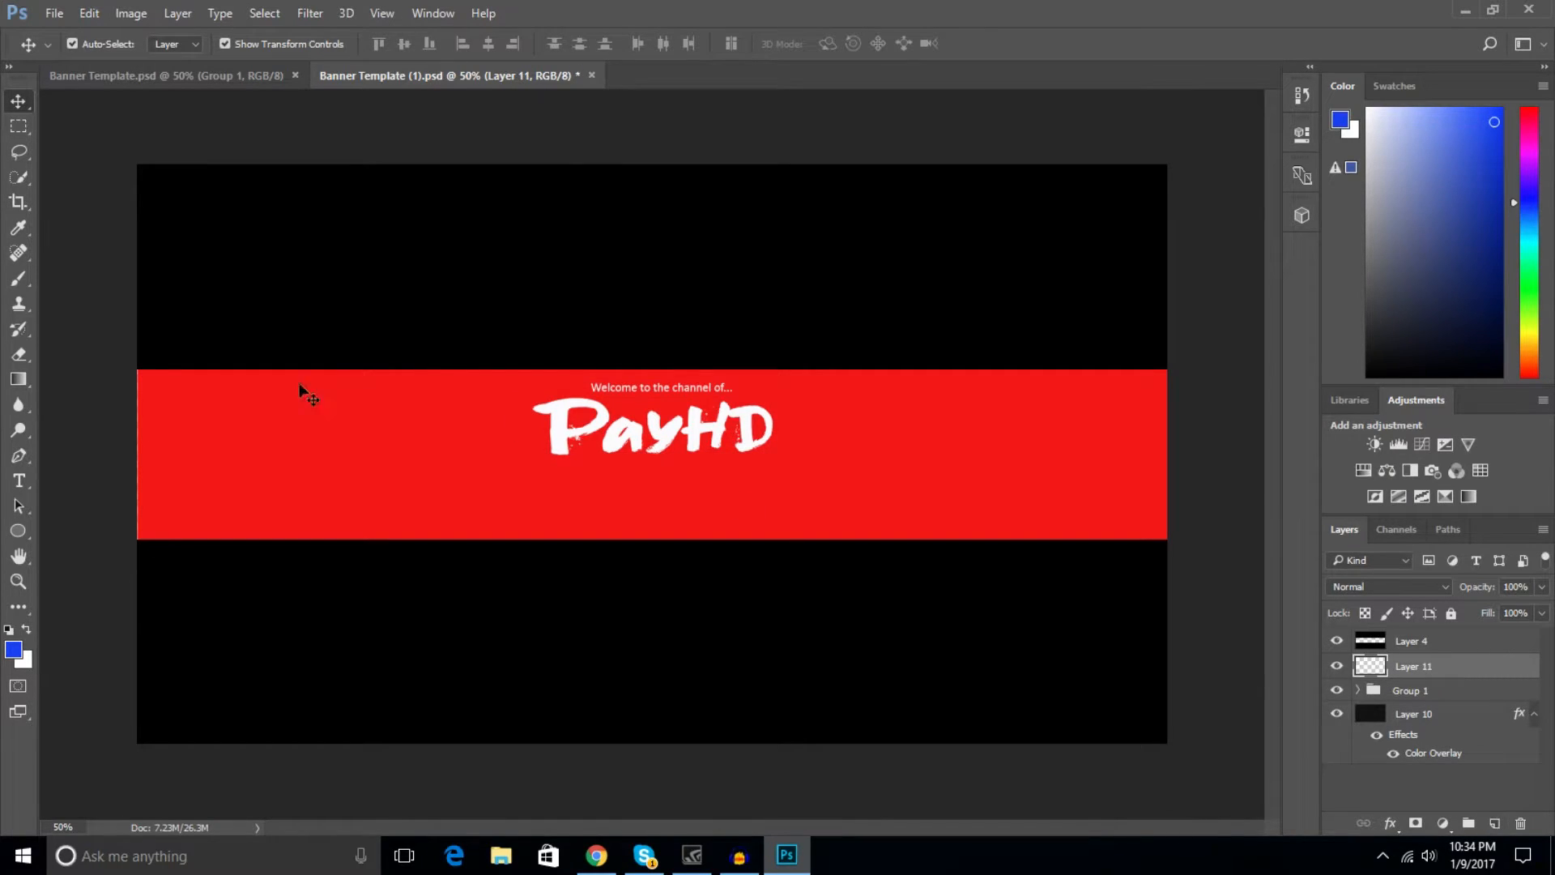
{"action": "left_click", "coordinate": [16, 482]}
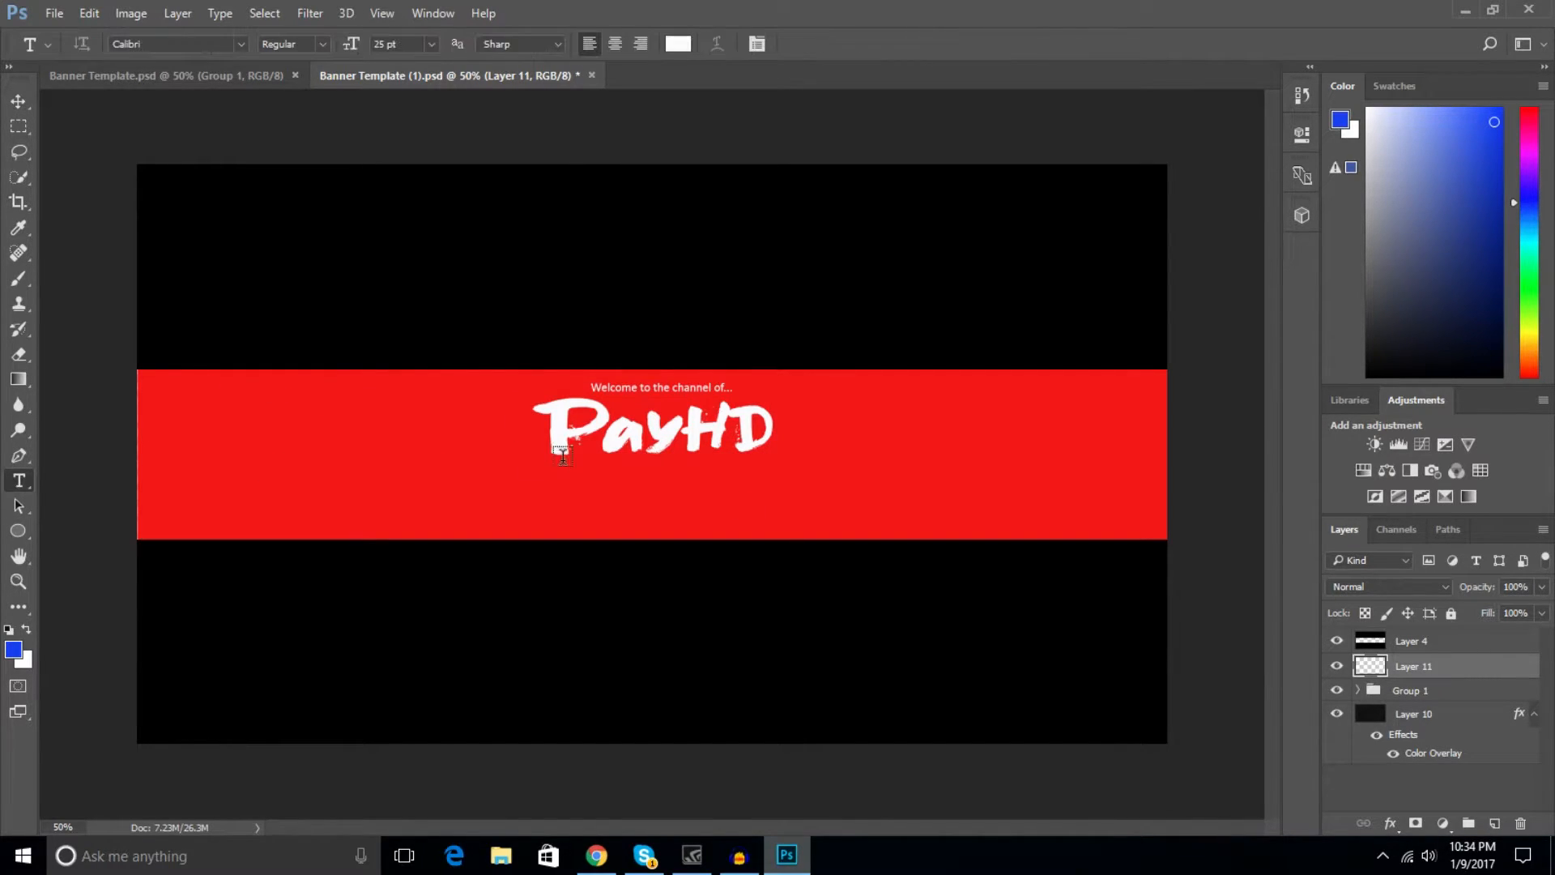
{"action": "left_click", "coordinate": [652, 478]}
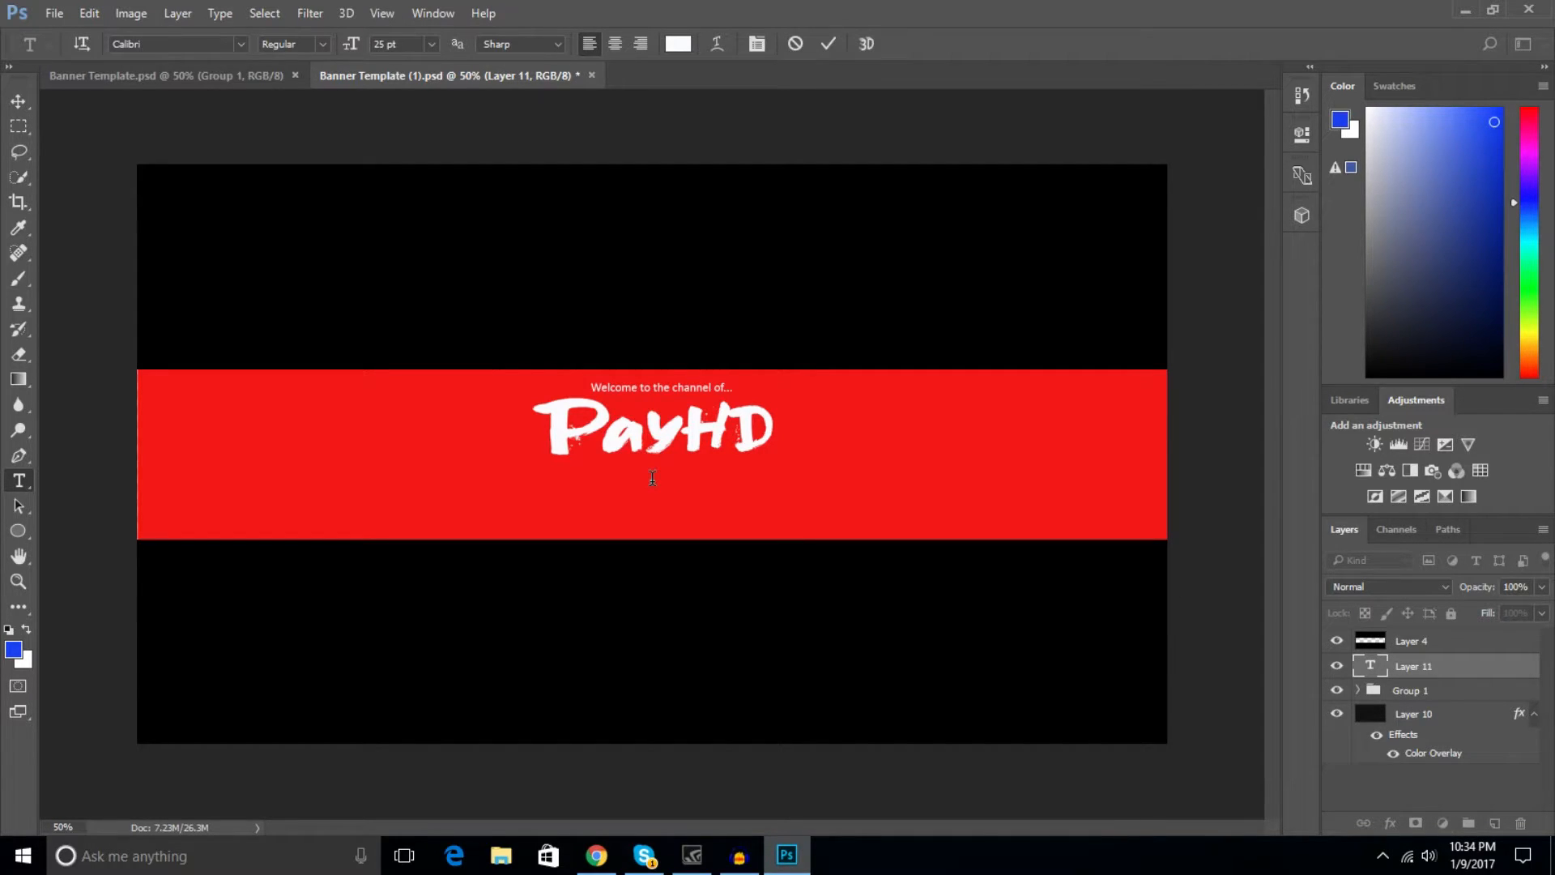
{"action": "type", "text": "Connect with me on..."}
{"action": "left_click", "coordinate": [16, 108]}
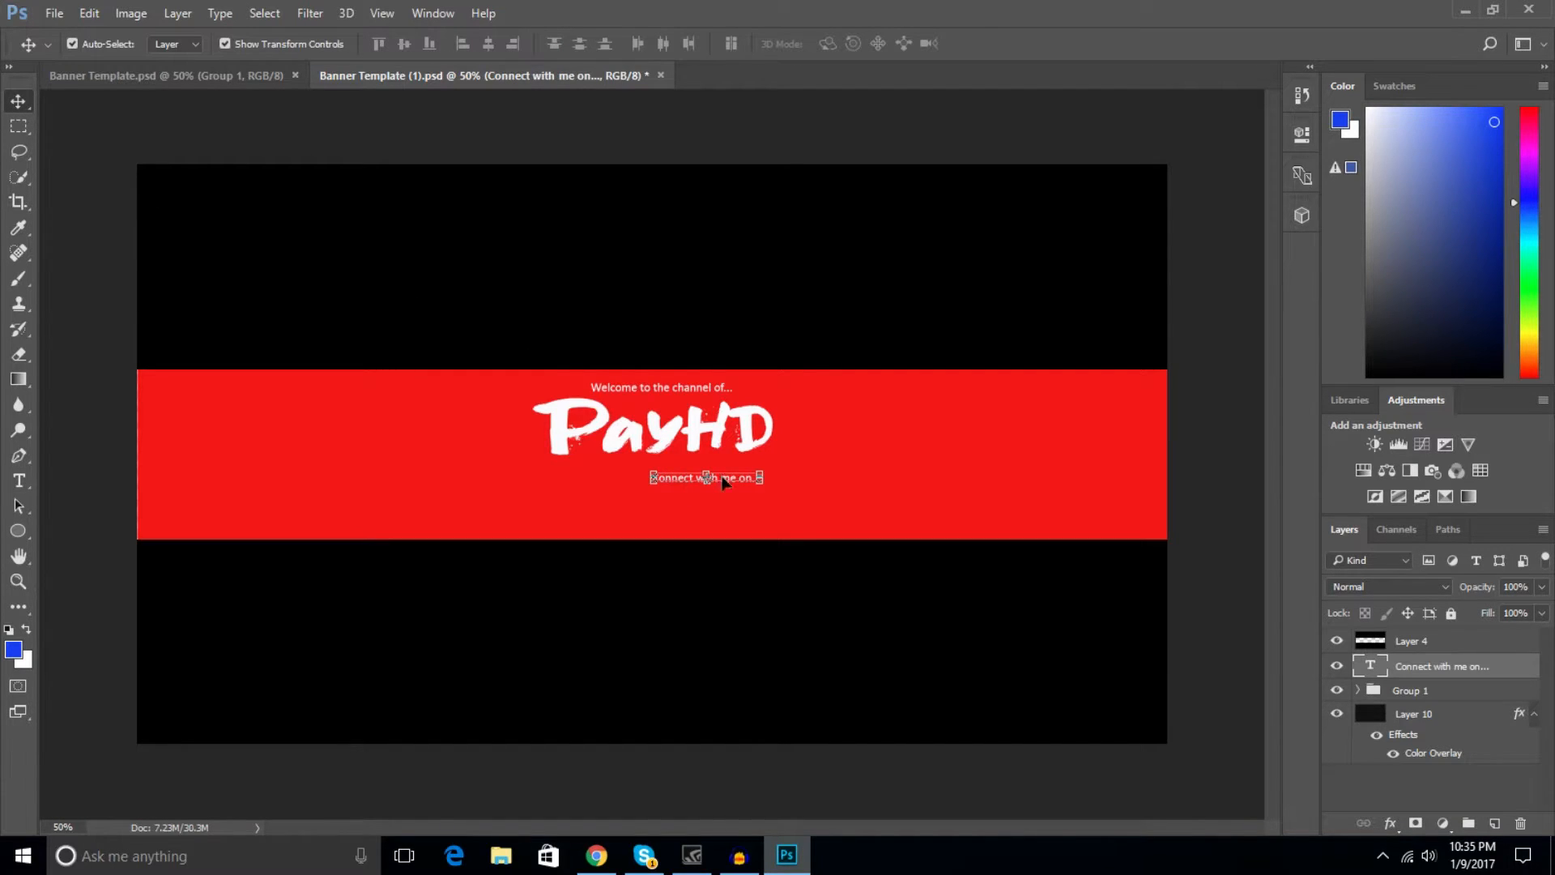
{"action": "left_click_drag", "start_coordinate": [725, 481], "coordinate": [689, 483]}
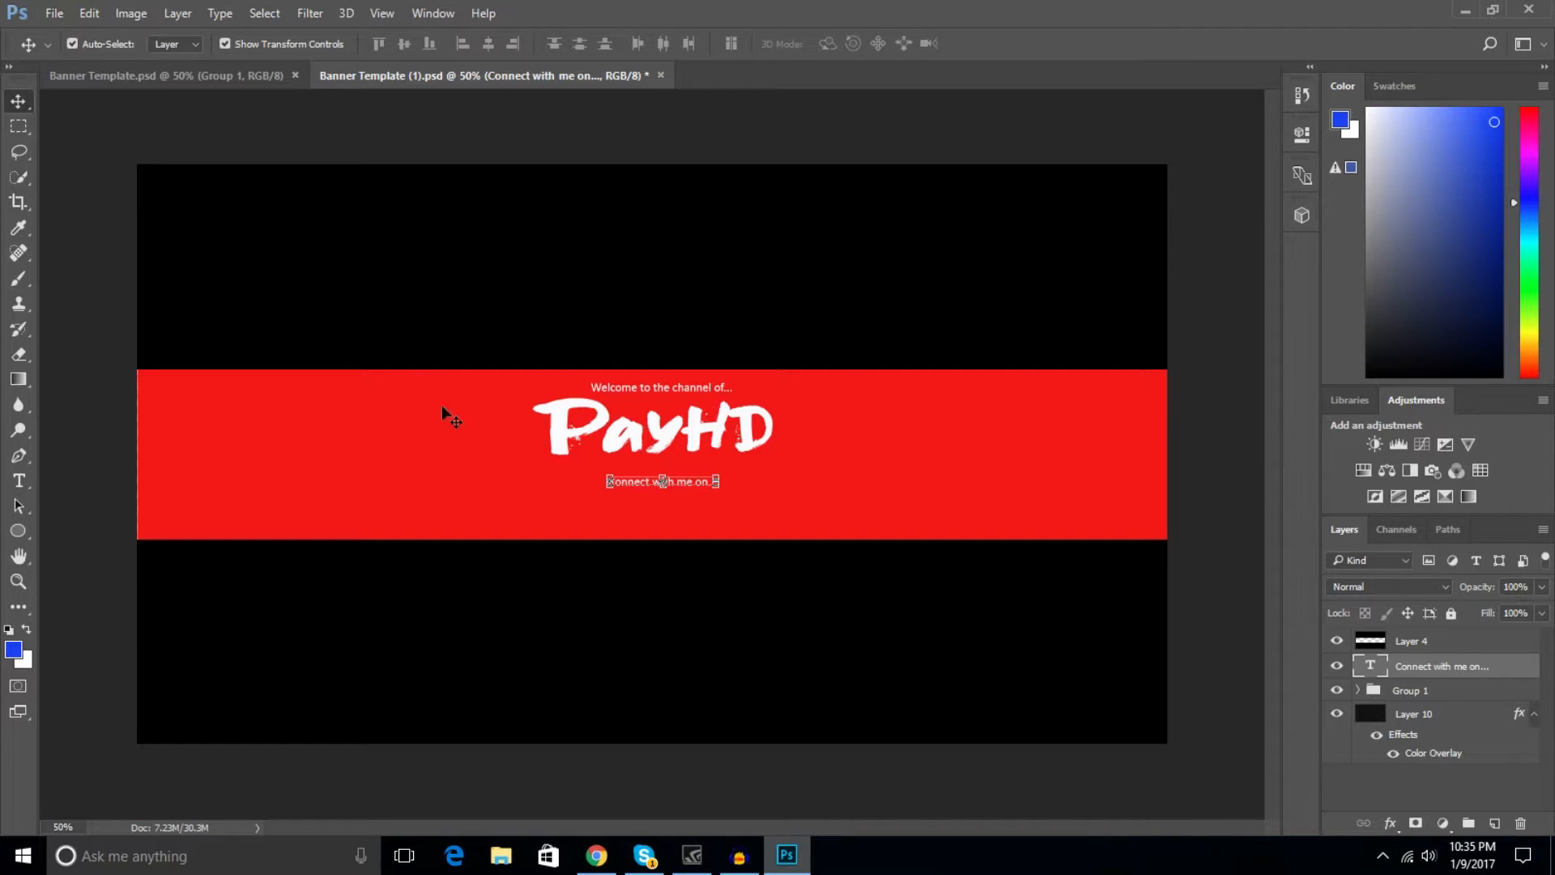
Switch to YouTube in Chrome and look through the search results for "gfx packs".
{"action": "left_click", "coordinate": [596, 855]}
{"action": "left_click", "coordinate": [280, 13]}
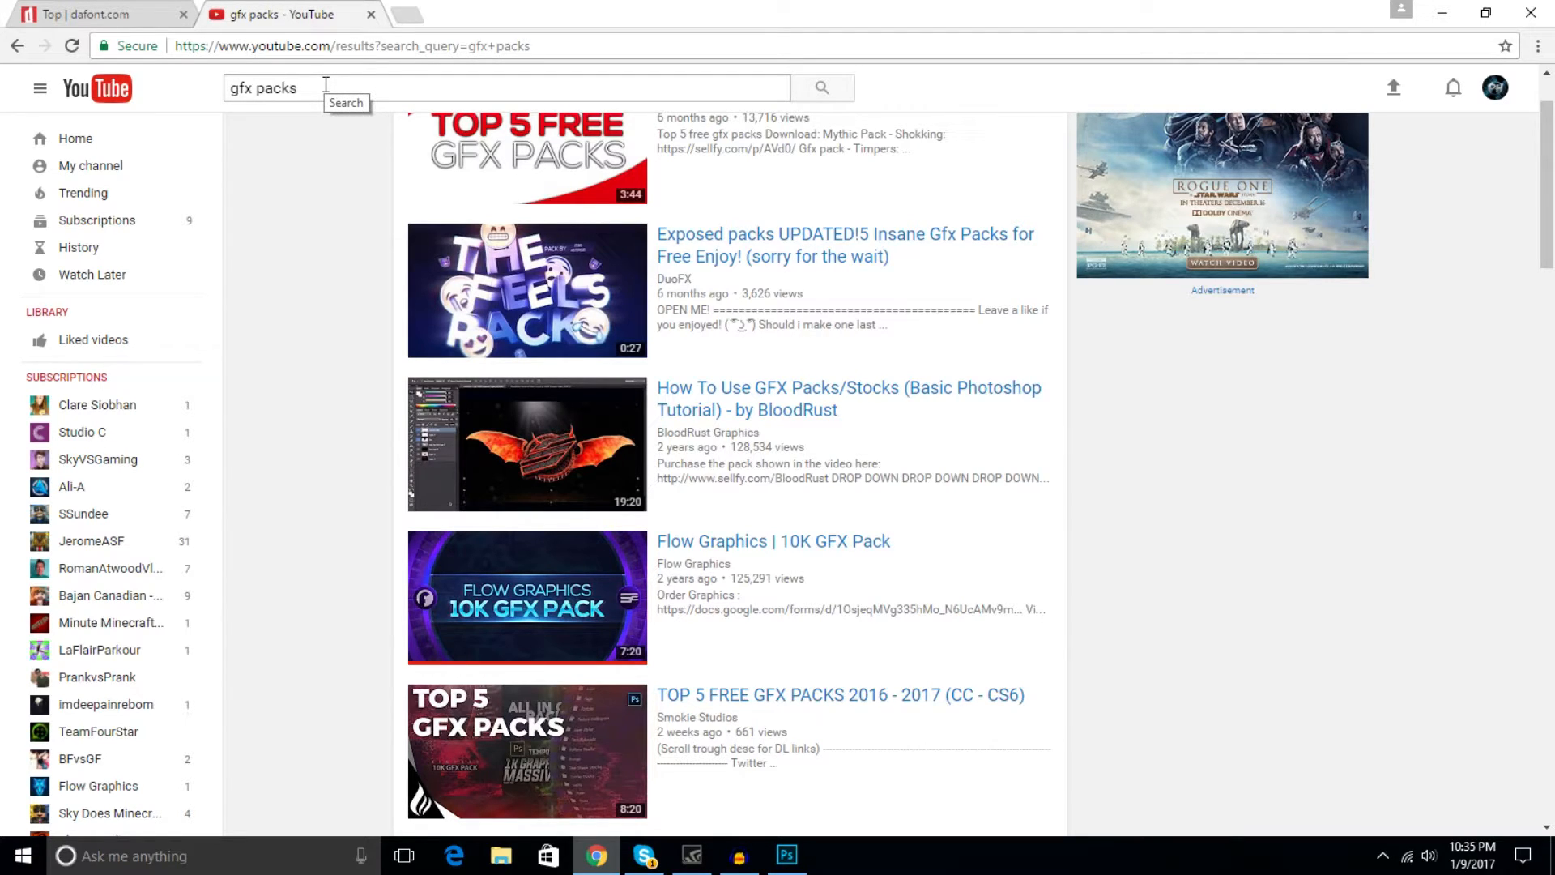
{"action": "scroll", "coordinate": [708, 296], "scroll_direction": "down", "scroll_amount": 3}
{"action": "scroll", "coordinate": [708, 296], "scroll_direction": "down", "scroll_amount": 2}
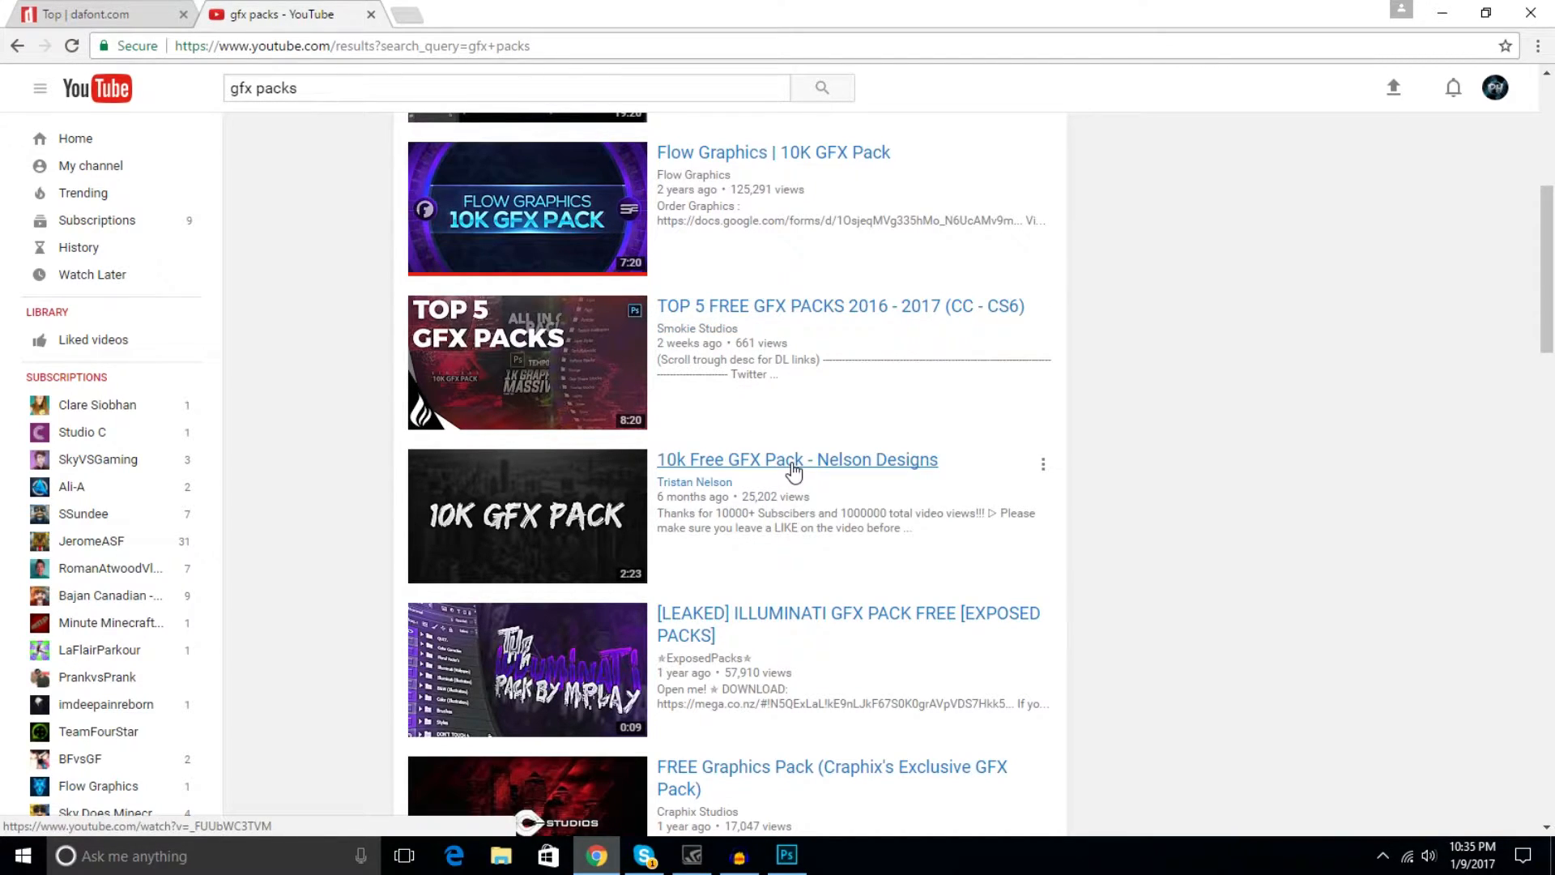
{"action": "scroll", "coordinate": [786, 460], "scroll_direction": "down", "scroll_amount": 3}
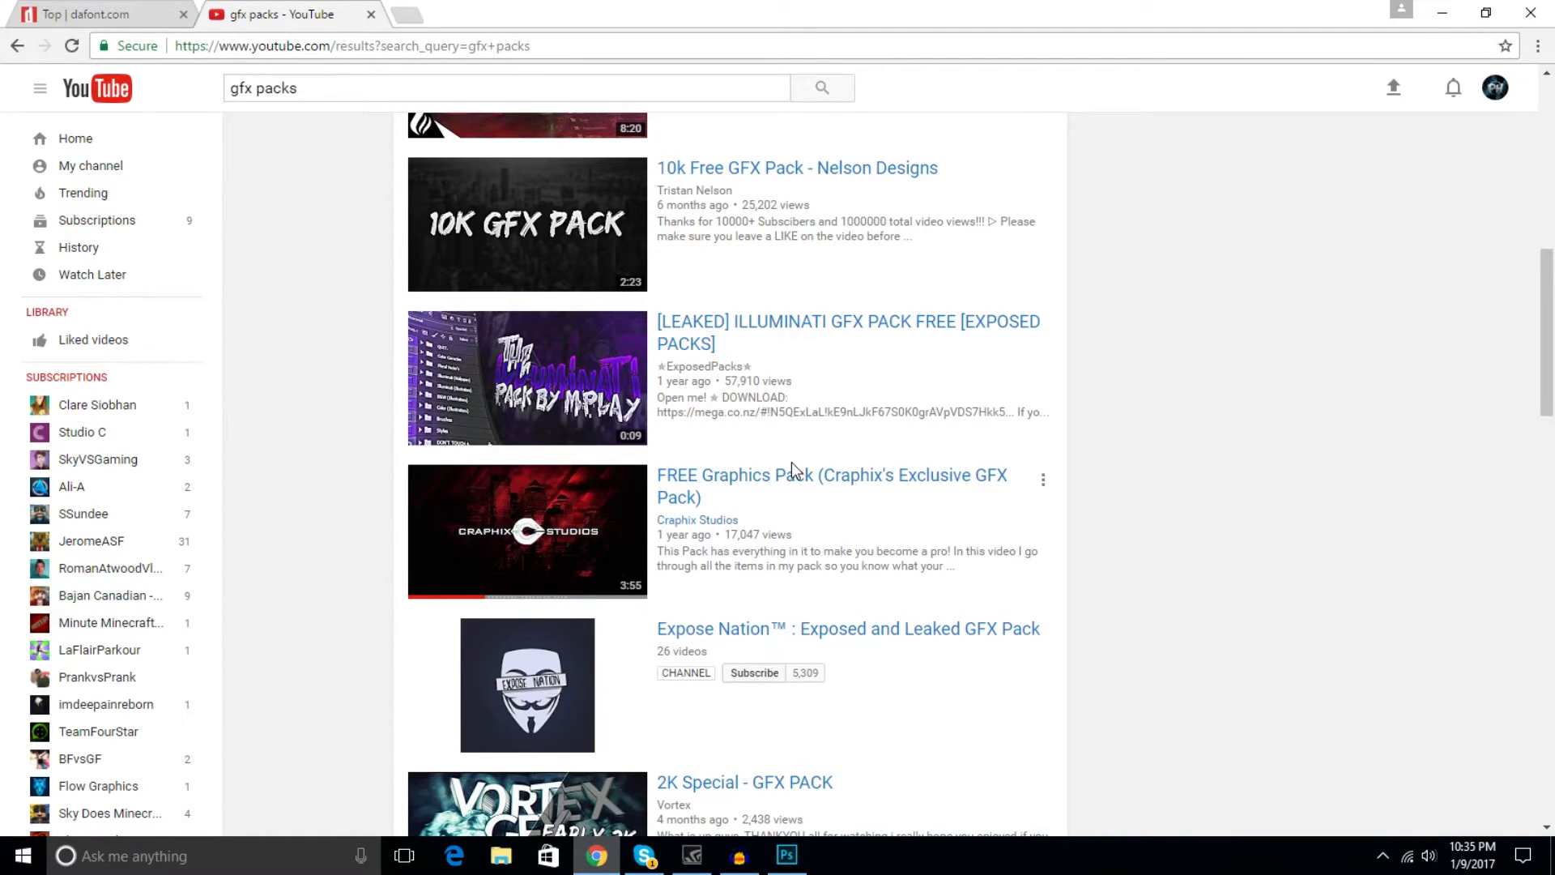
{"action": "scroll", "coordinate": [792, 468], "scroll_direction": "up", "scroll_amount": 3}
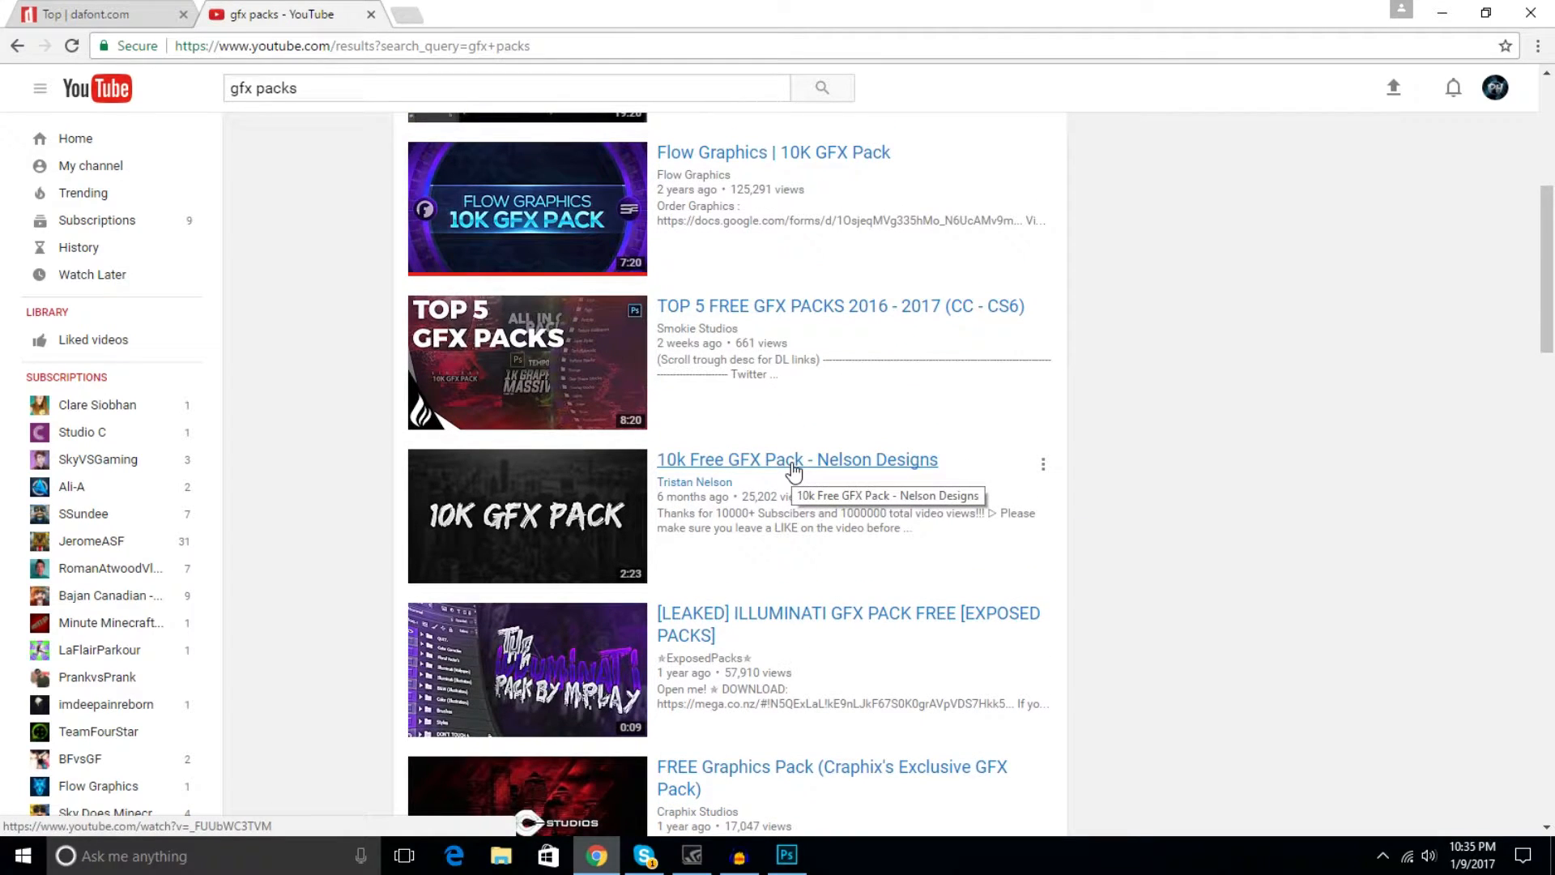
{"action": "scroll", "coordinate": [793, 470], "scroll_direction": "up", "scroll_amount": 5}
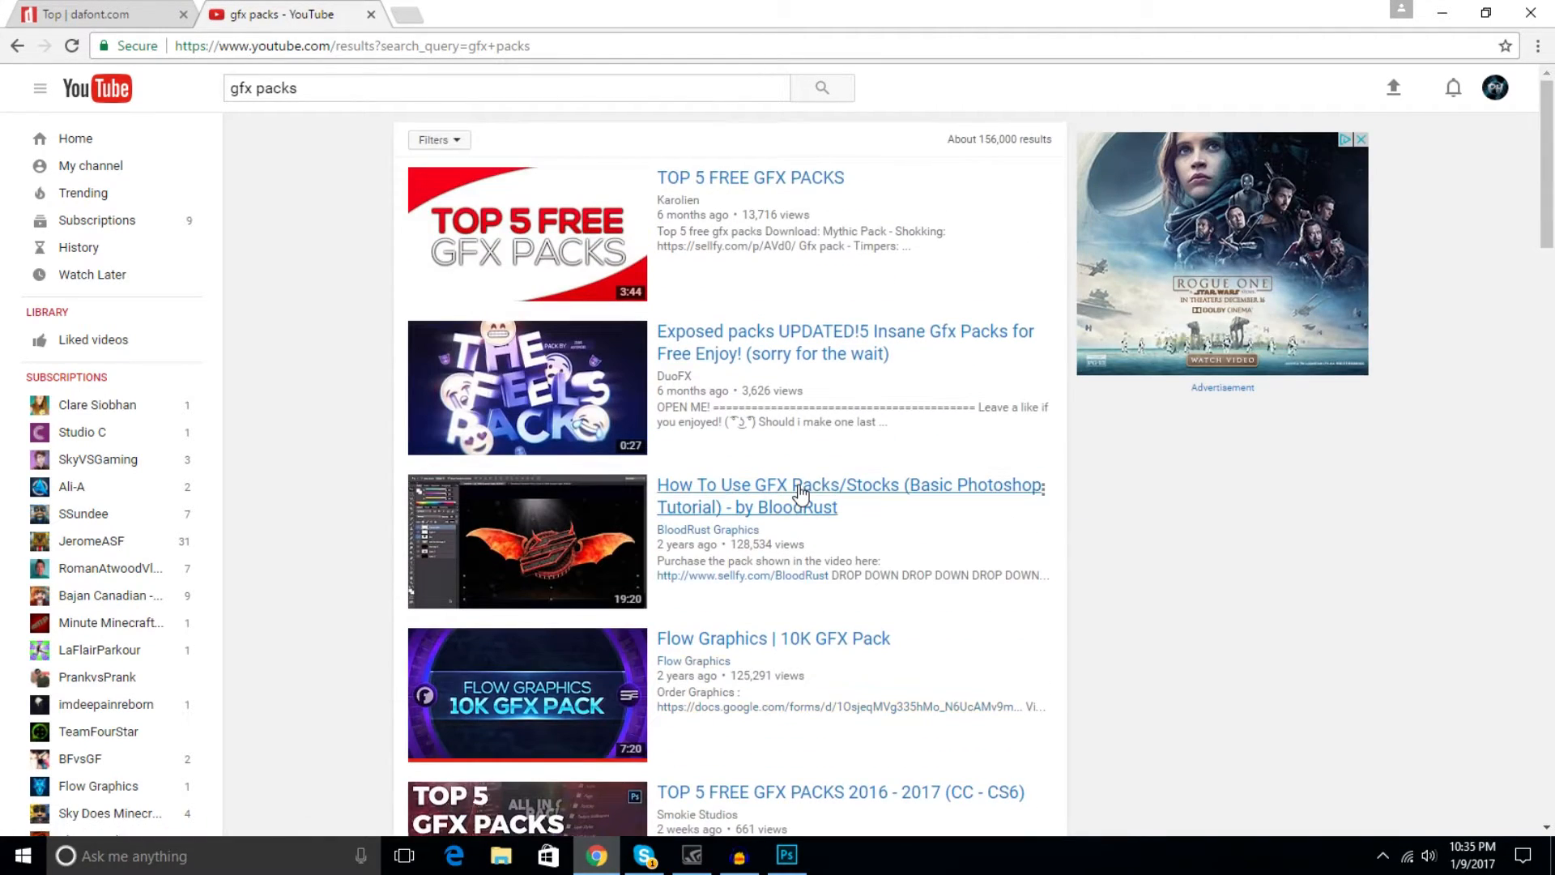
Examine more GFX pack videos further down the search results.
{"action": "scroll", "coordinate": [810, 471], "scroll_direction": "down", "scroll_amount": 3}
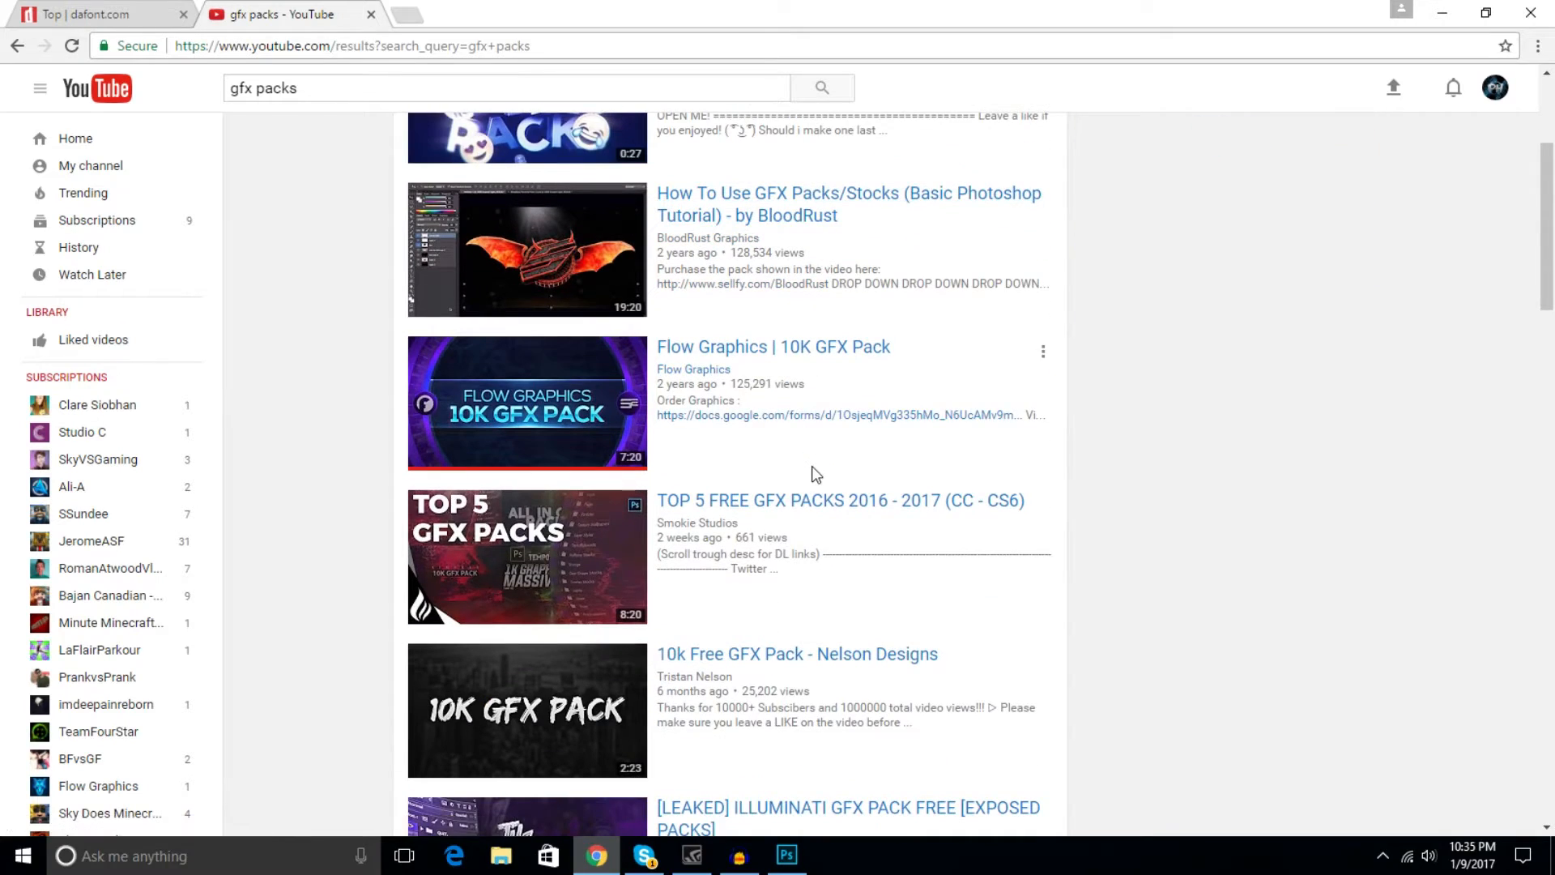
{"action": "scroll", "coordinate": [812, 474], "scroll_direction": "down", "scroll_amount": 9}
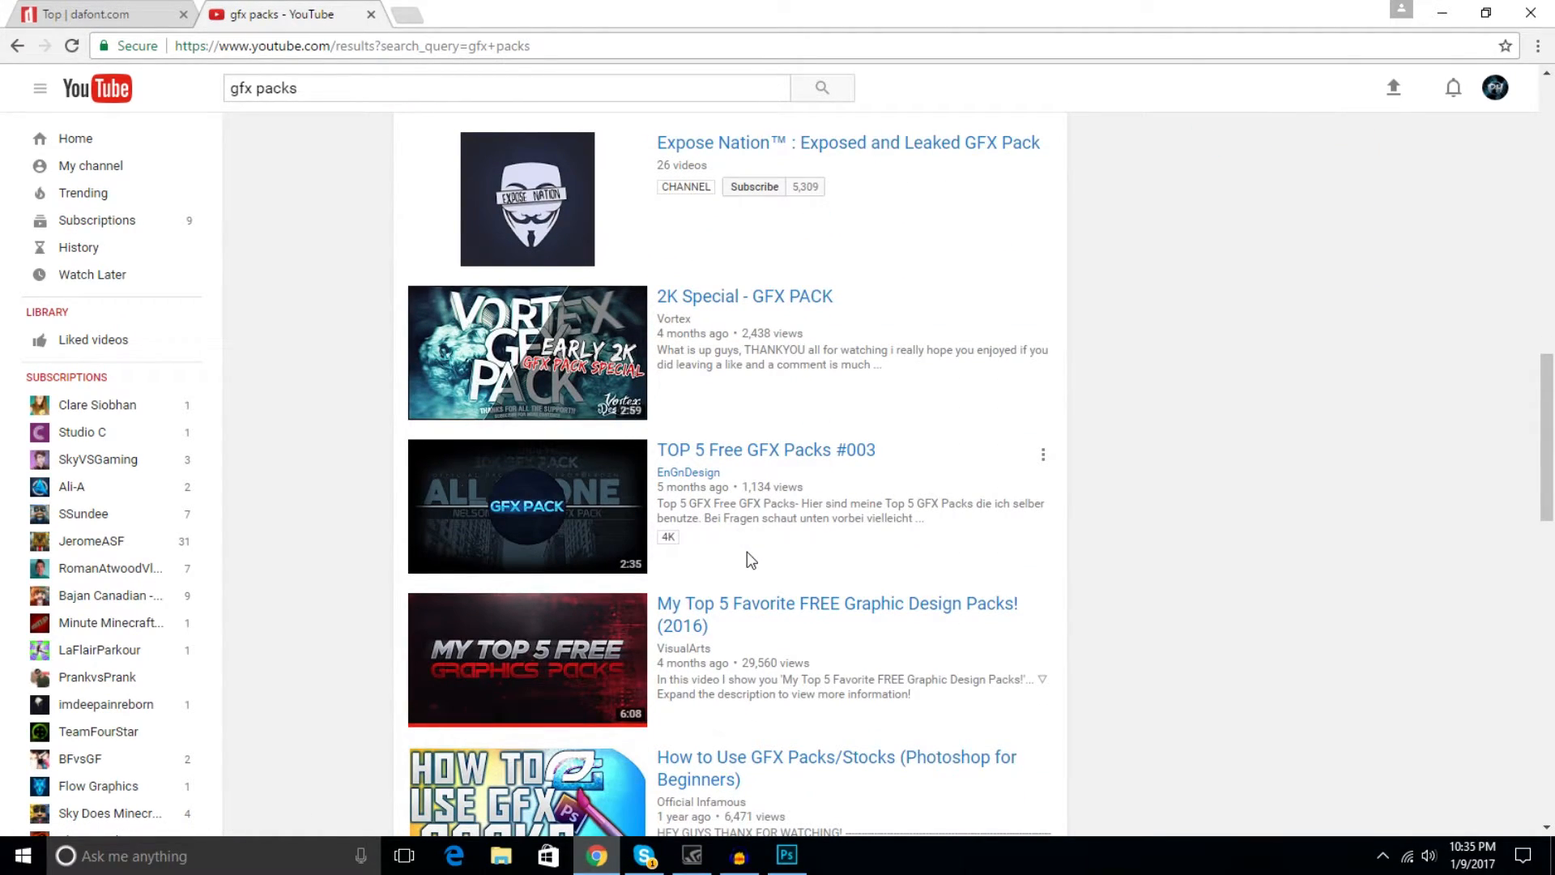
{"action": "scroll", "coordinate": [747, 551], "scroll_direction": "up", "scroll_amount": 8}
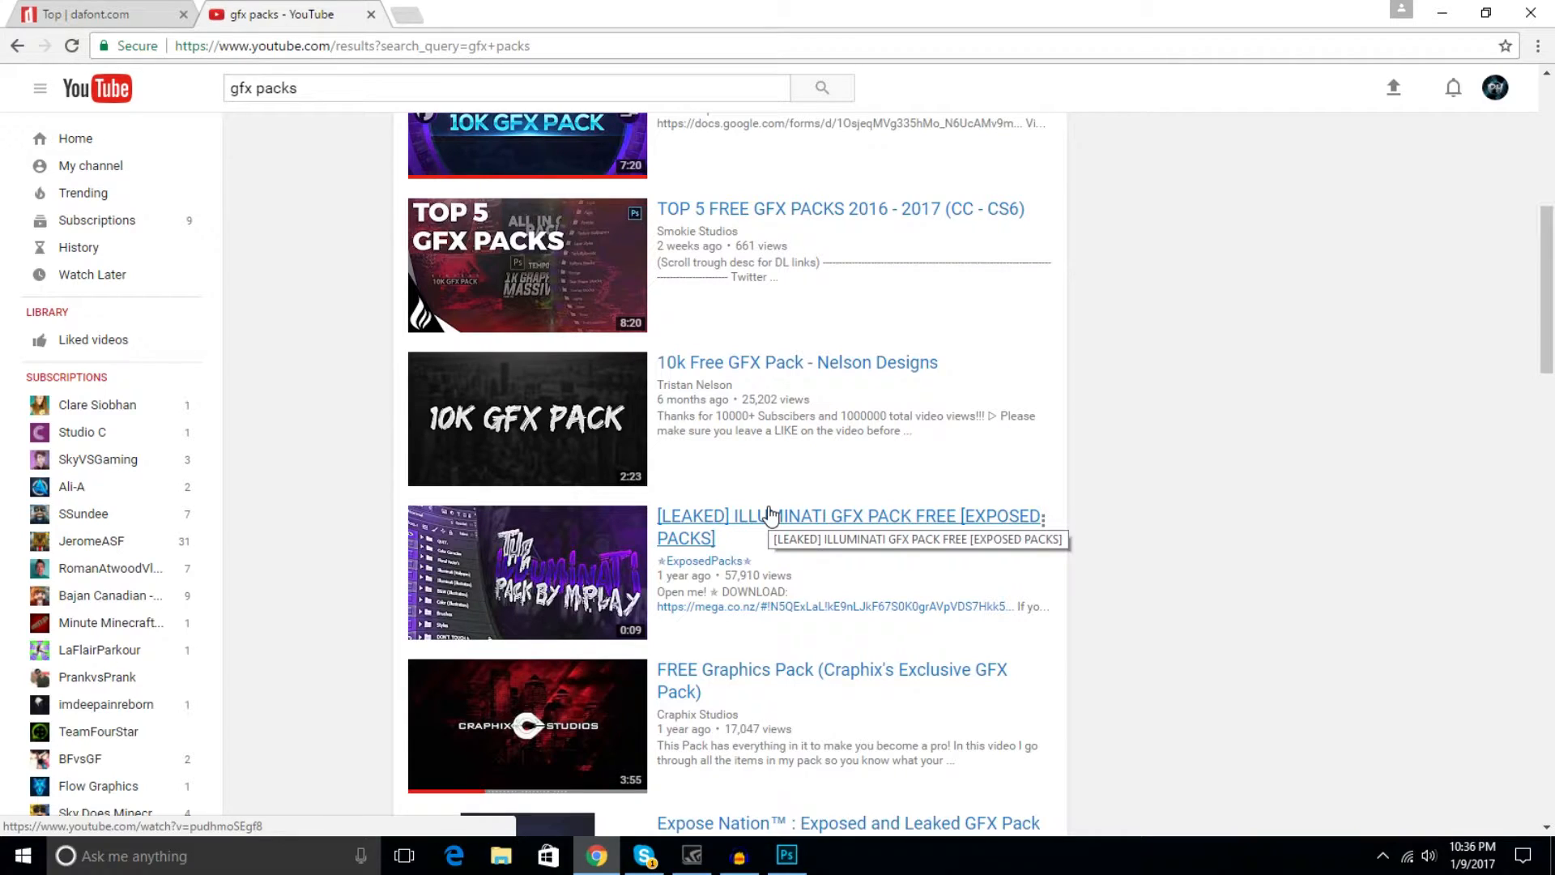
Switch to Photoshop, open Miga Pack from the desktop's Editing > Graphics Packs folder without creating a library, and hide its Enjoy (close) layer.
{"action": "key", "text": "alt+Tab"}
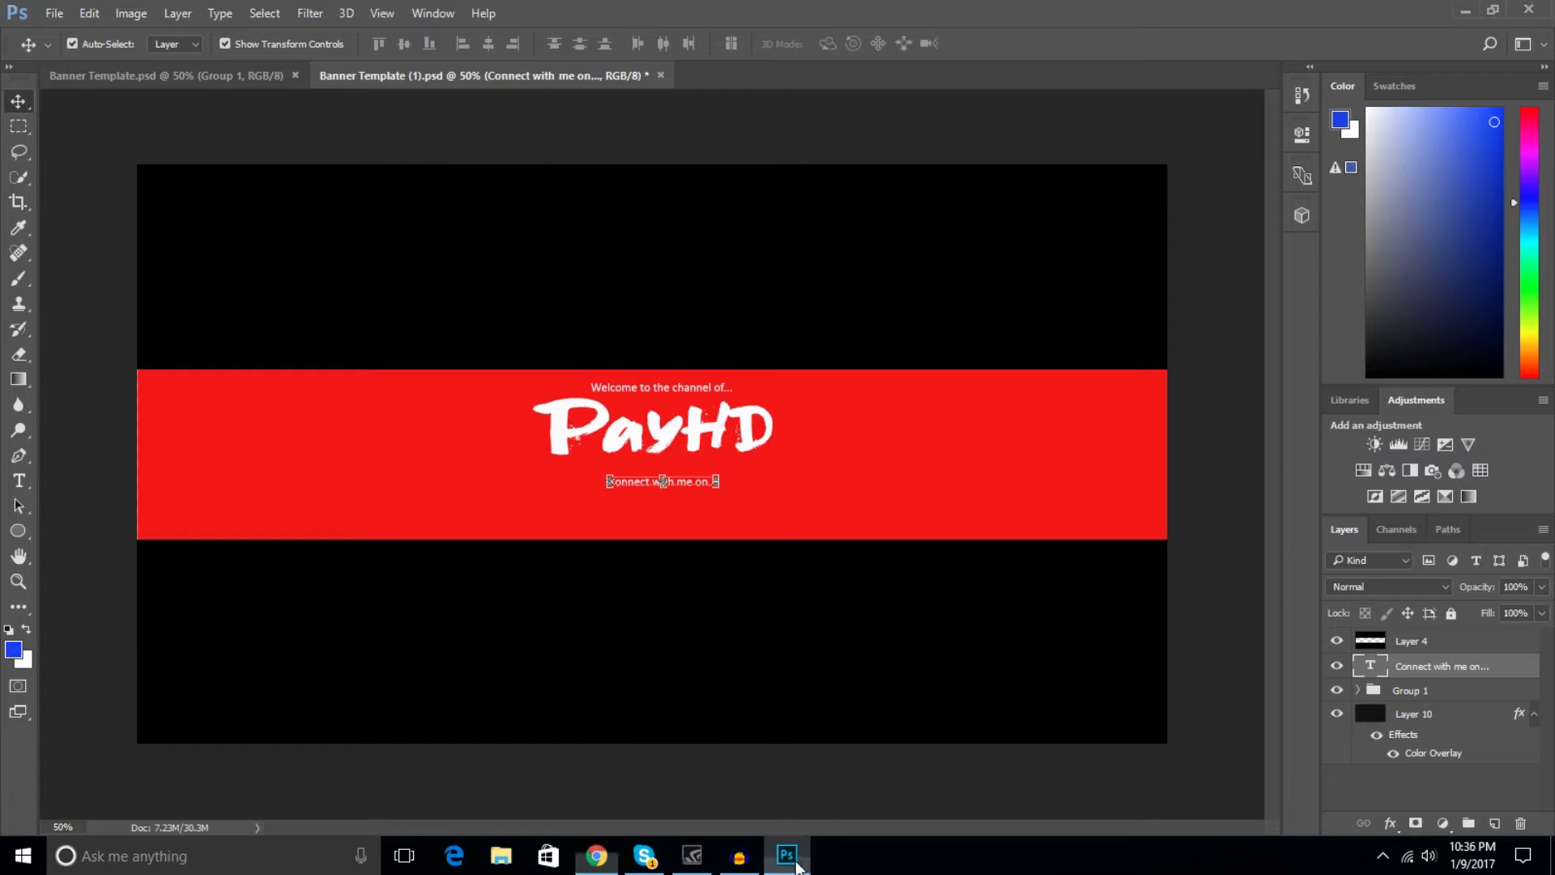
{"action": "left_click", "coordinate": [60, 14]}
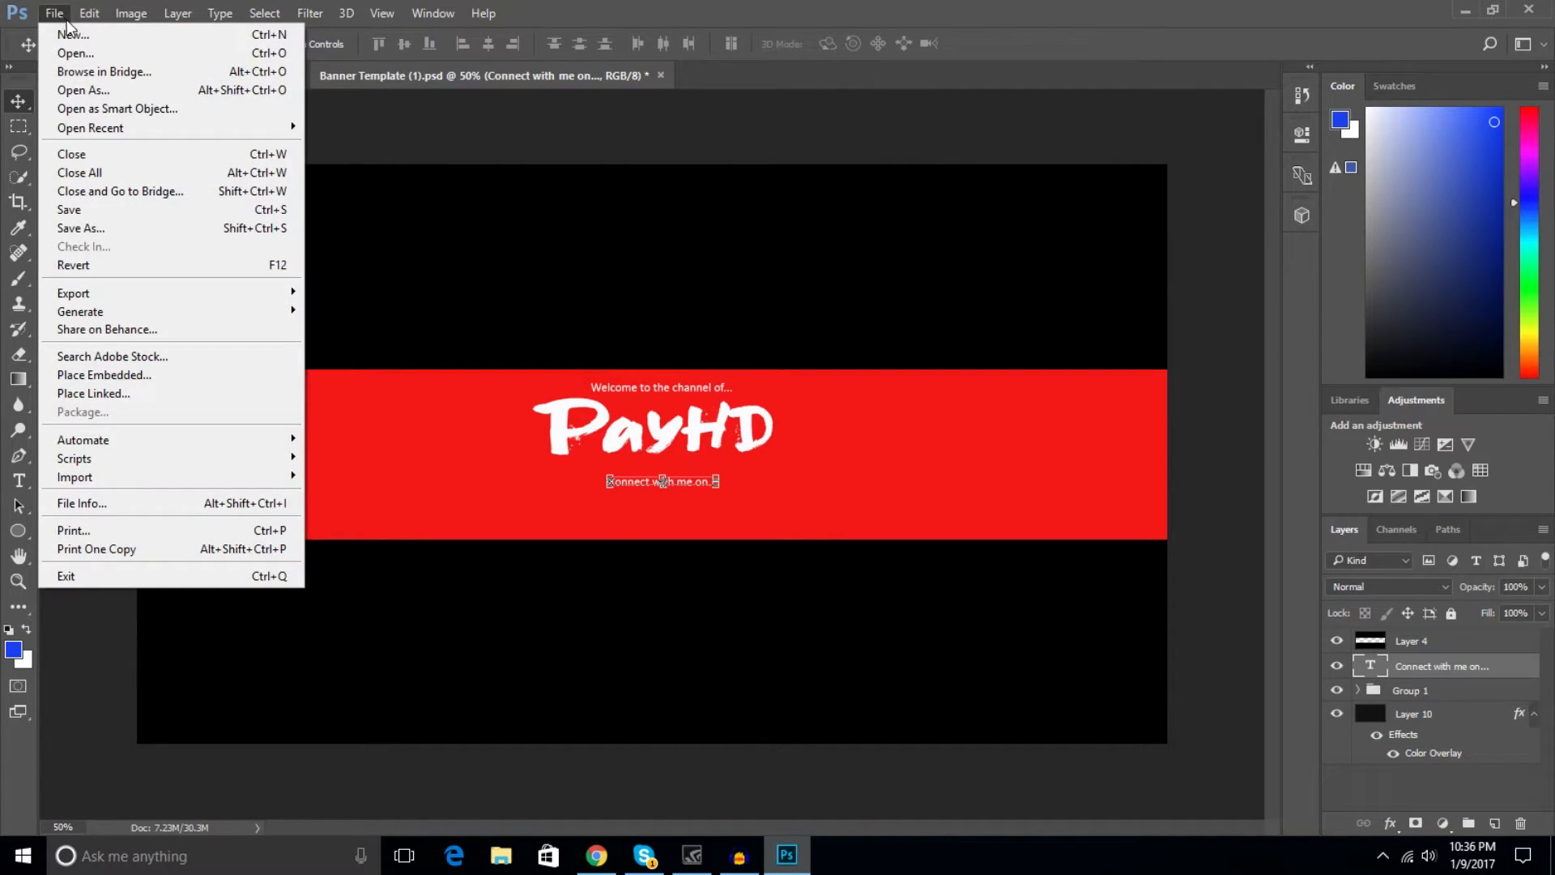
{"action": "left_click", "coordinate": [80, 52]}
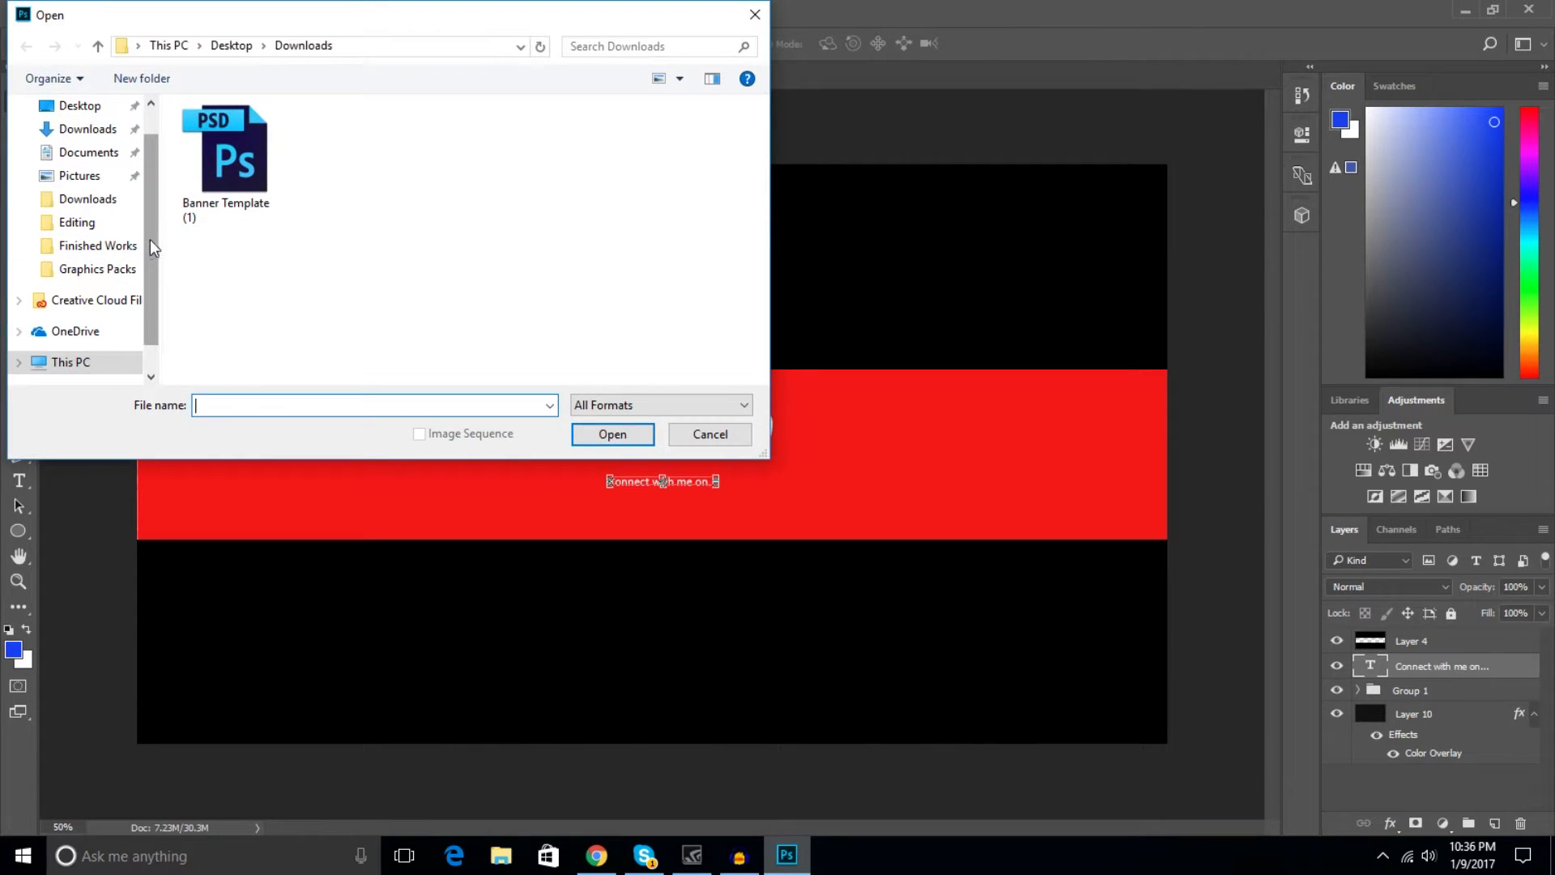
{"action": "left_click", "coordinate": [112, 147]}
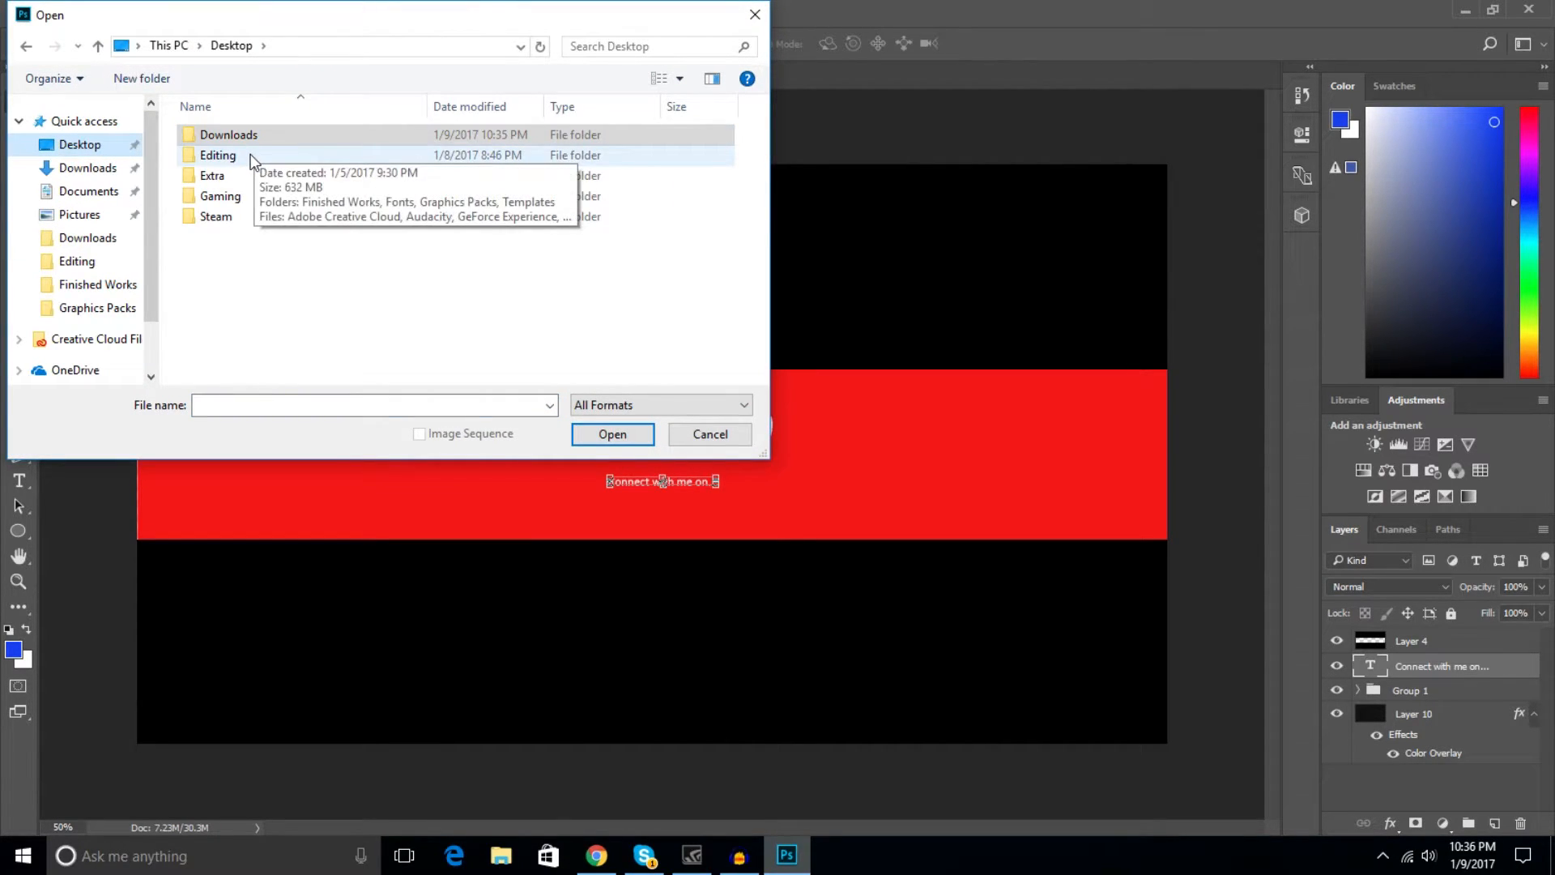
{"action": "left_click", "coordinate": [242, 158]}
{"action": "double_click", "coordinate": [242, 159]}
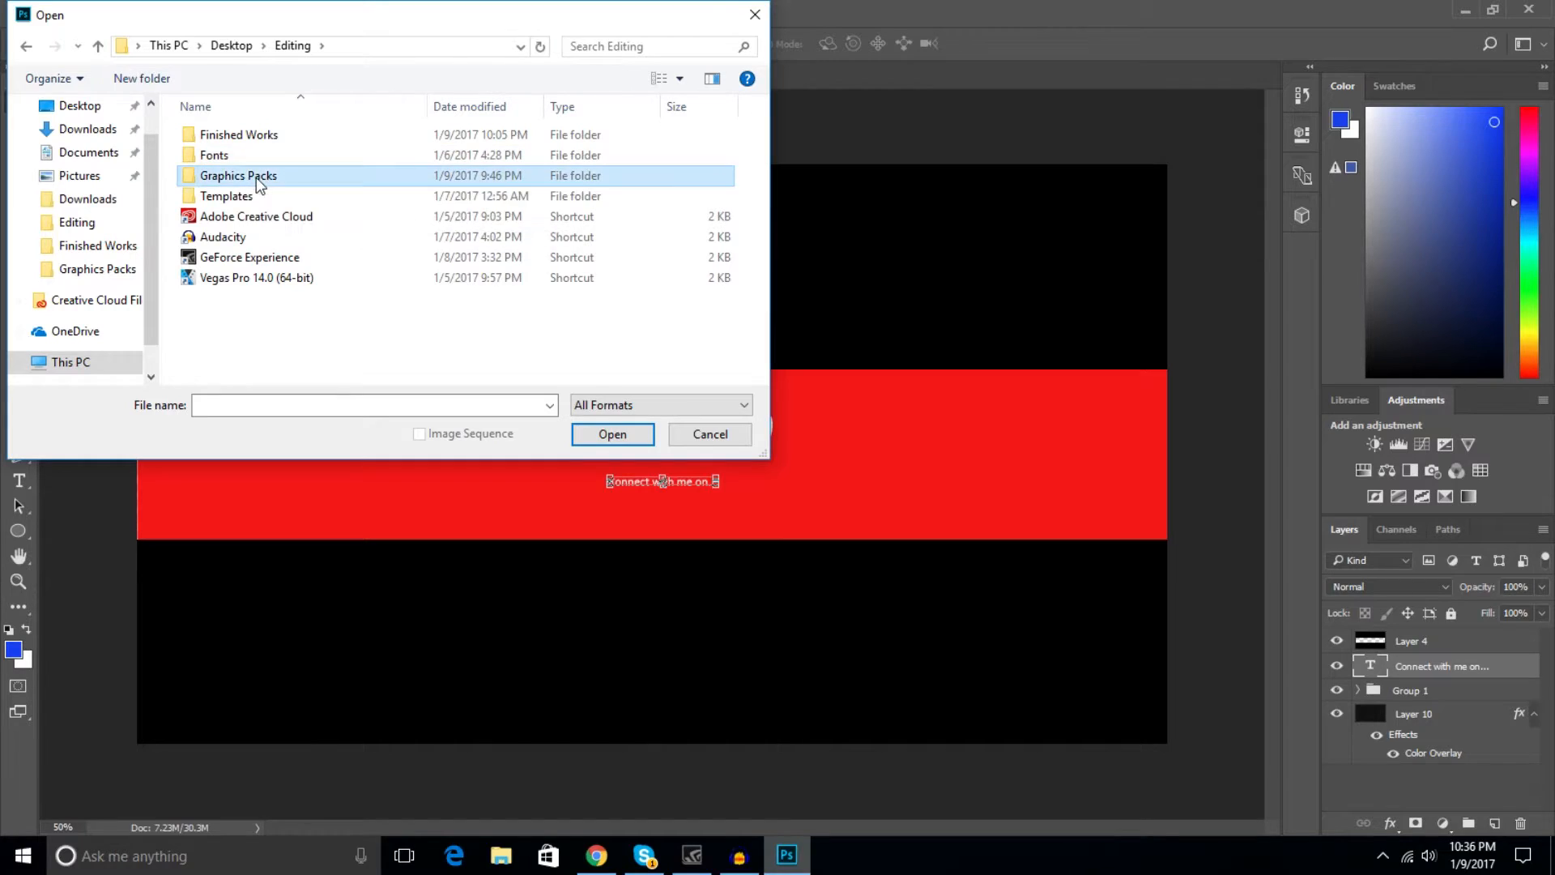
{"action": "double_click", "coordinate": [243, 175]}
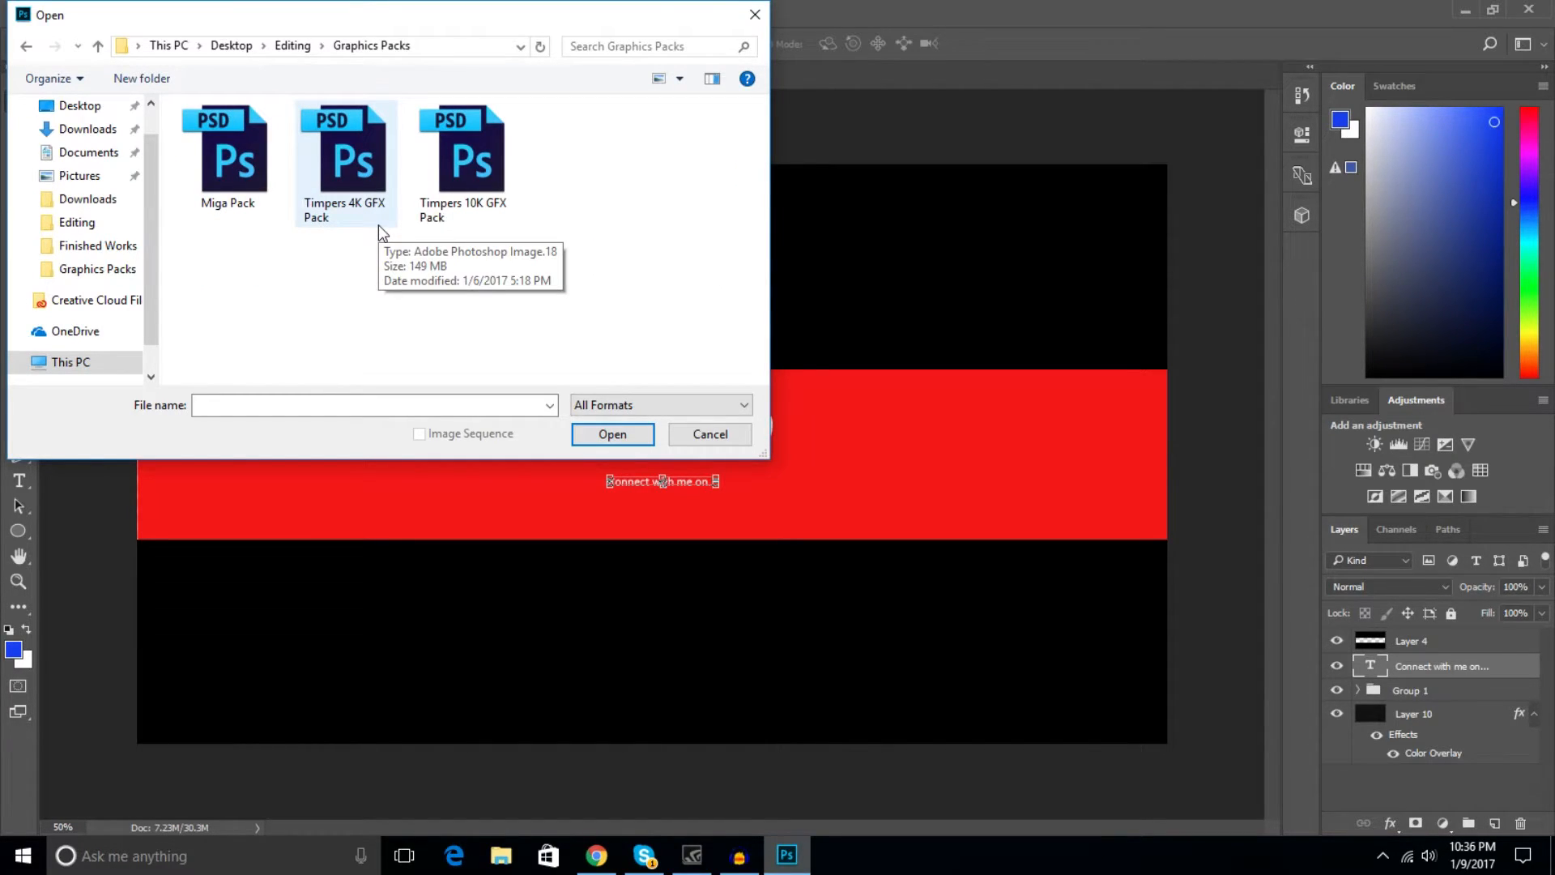
{"action": "left_click", "coordinate": [229, 186]}
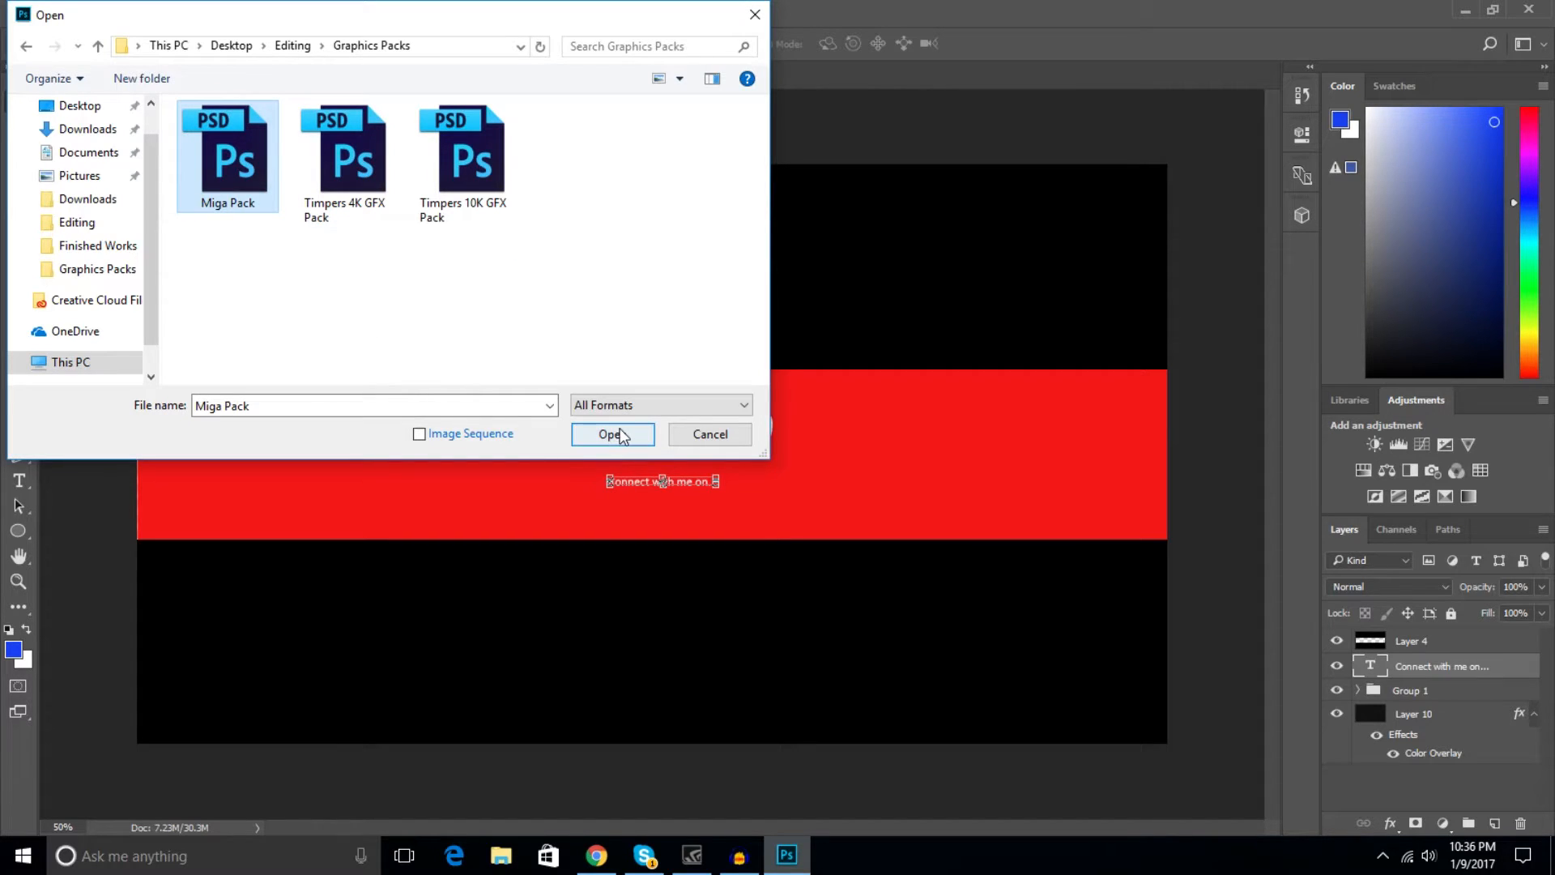
{"action": "left_click", "coordinate": [613, 434]}
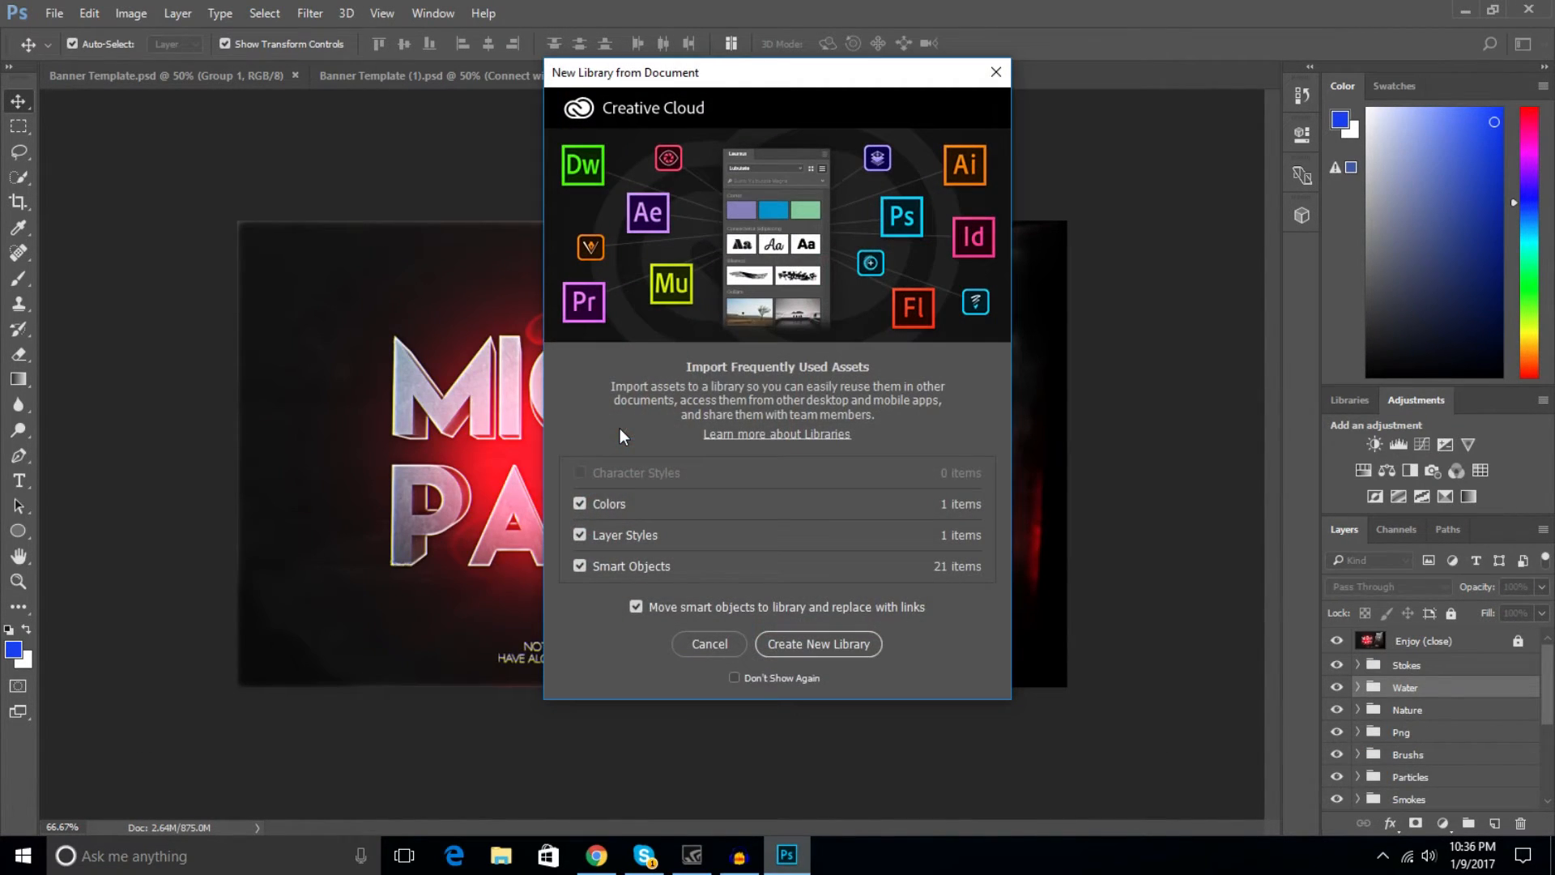
{"action": "left_click", "coordinate": [996, 72]}
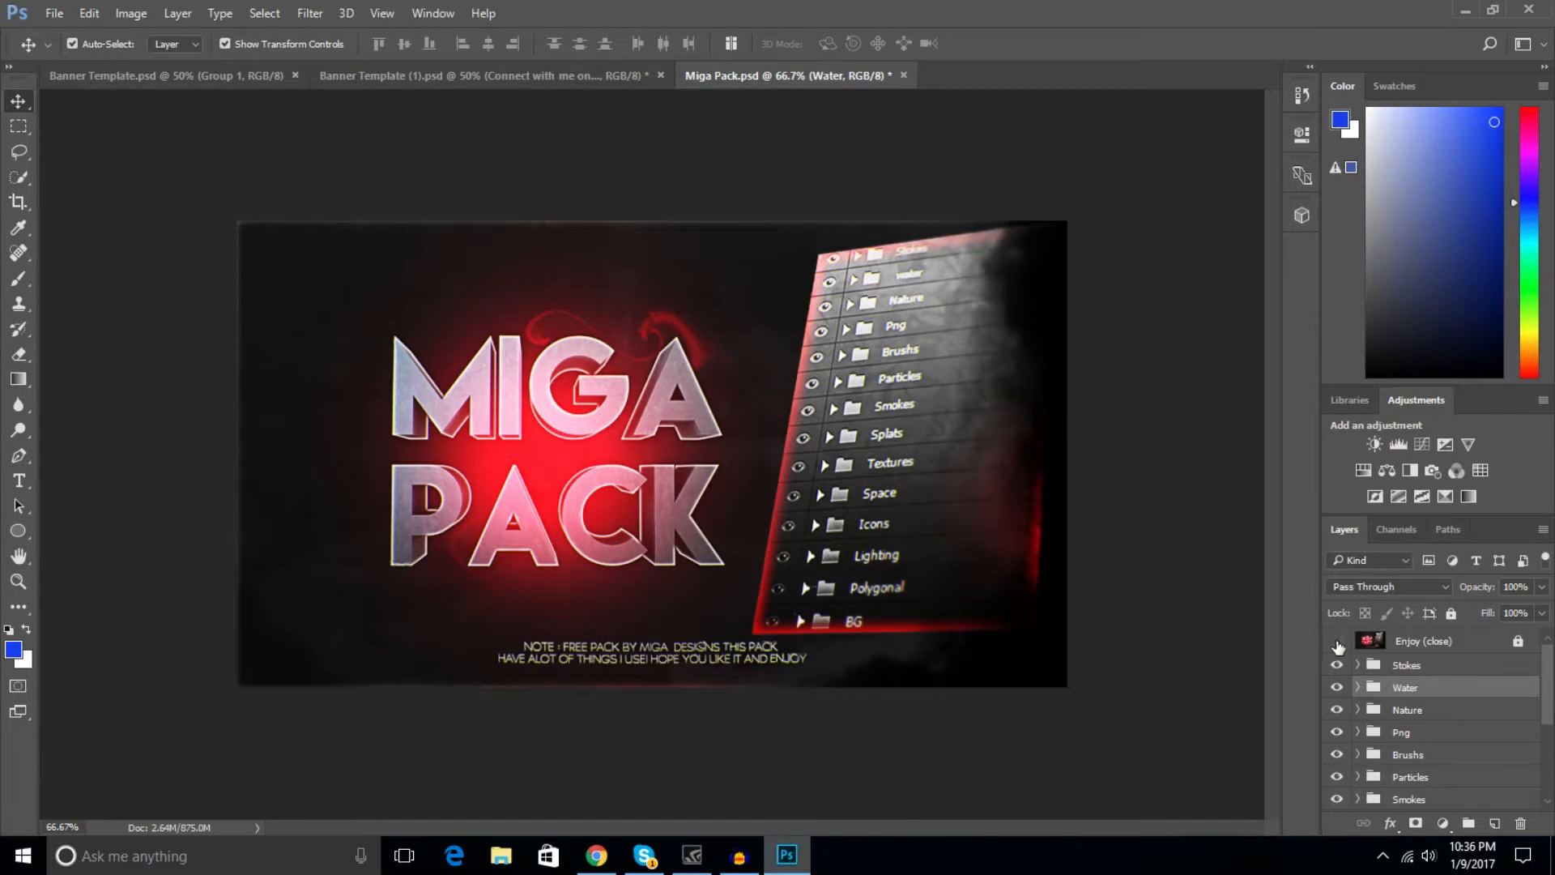
Open Timpers 10K GFX Pack without creating a library and hide its HOME (HIDE) layer.
{"action": "left_click", "coordinate": [62, 21]}
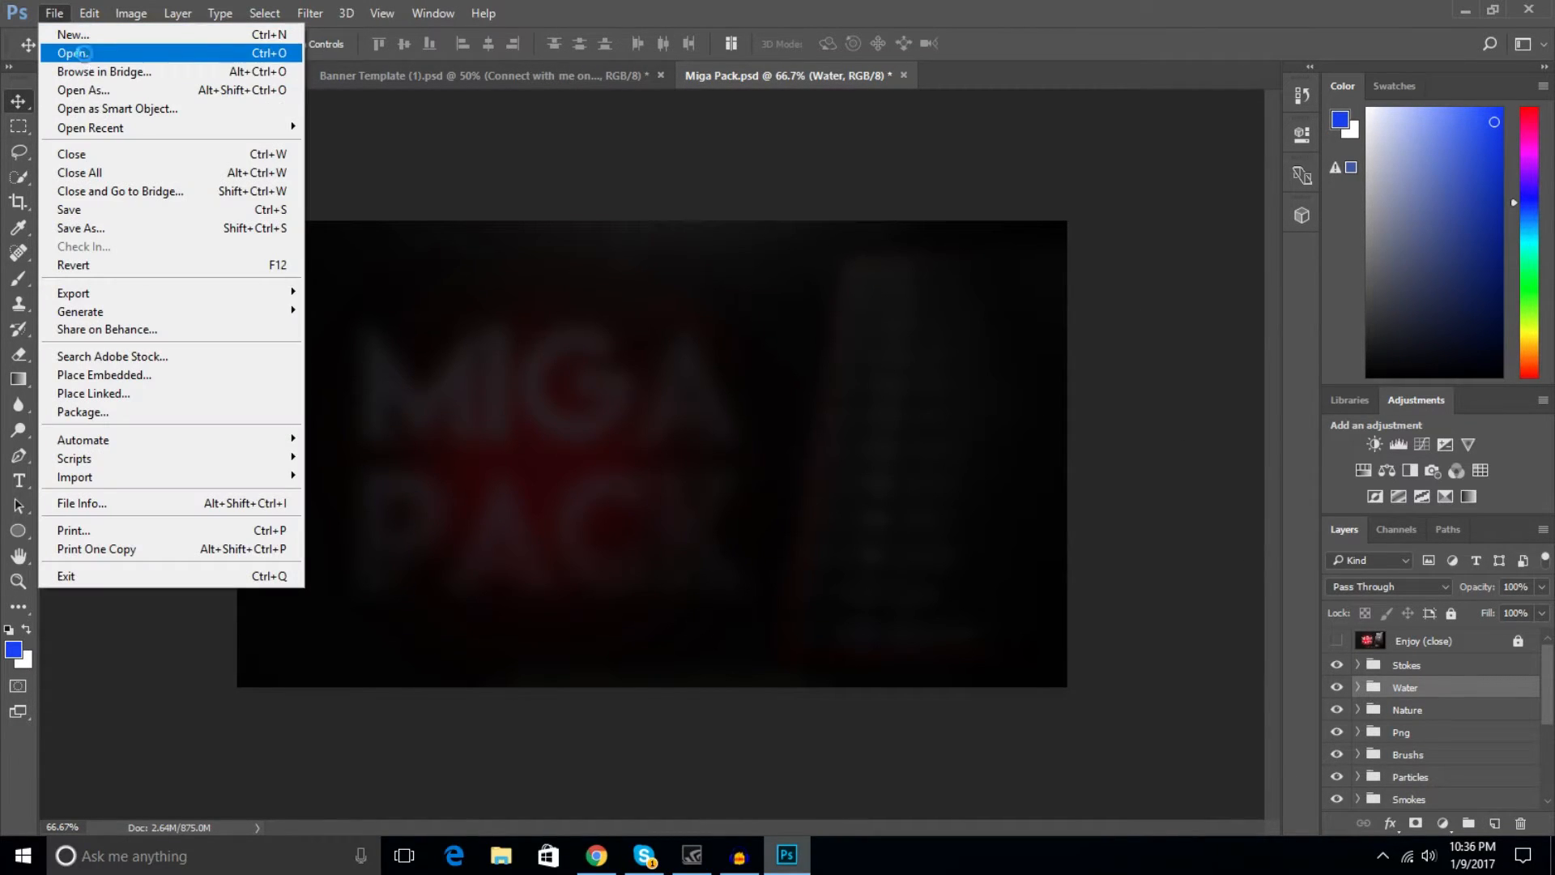
{"action": "left_click", "coordinate": [85, 42]}
{"action": "left_click", "coordinate": [450, 189]}
{"action": "left_click", "coordinate": [606, 435]}
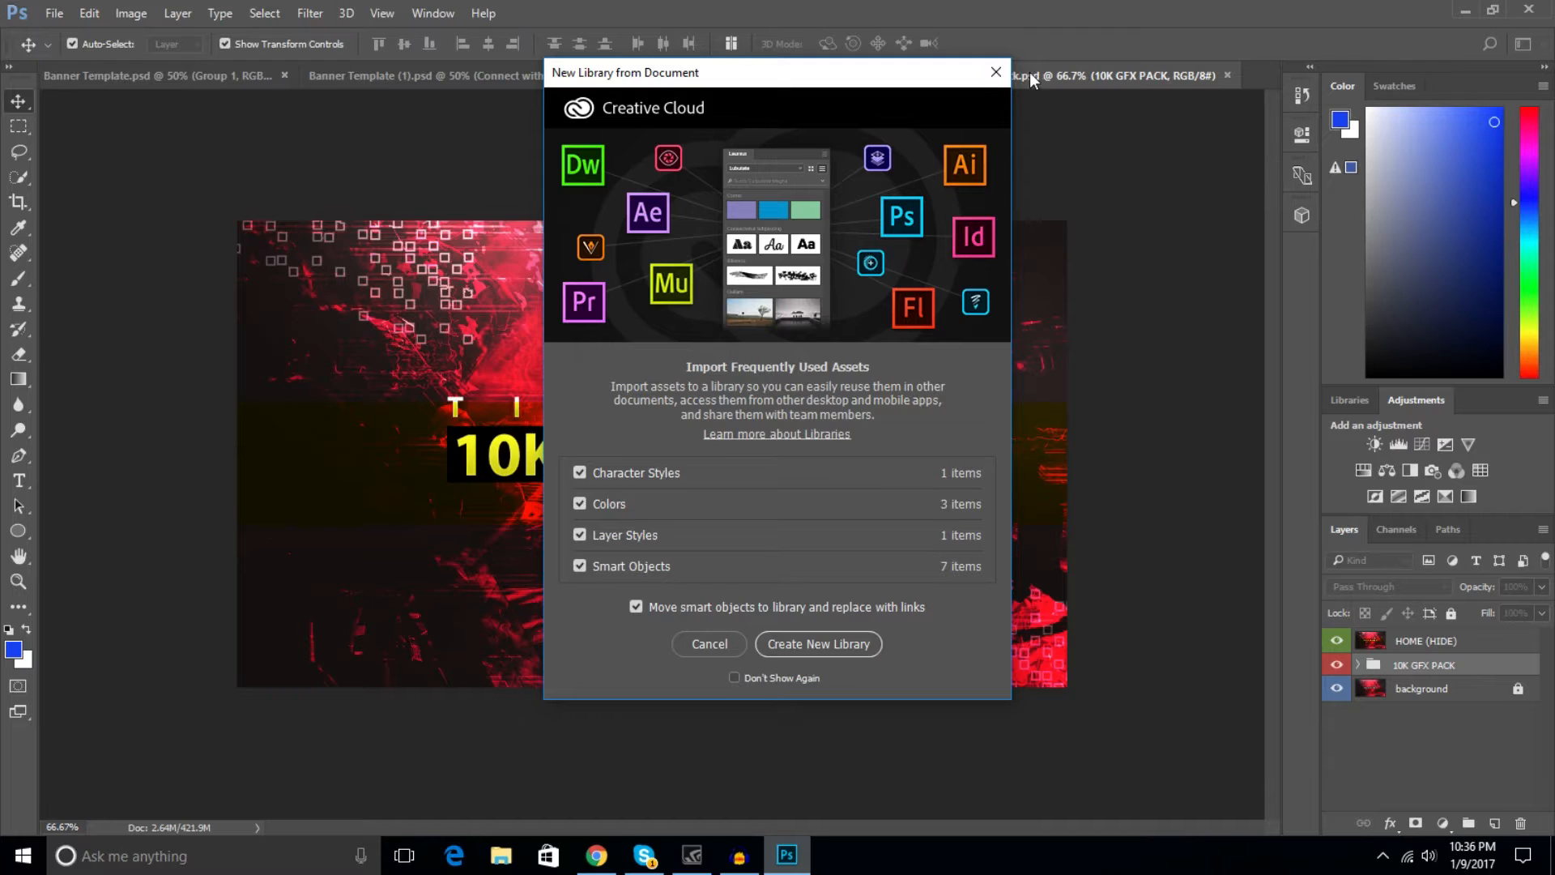
{"action": "left_click", "coordinate": [996, 72]}
{"action": "left_click", "coordinate": [1336, 641]}
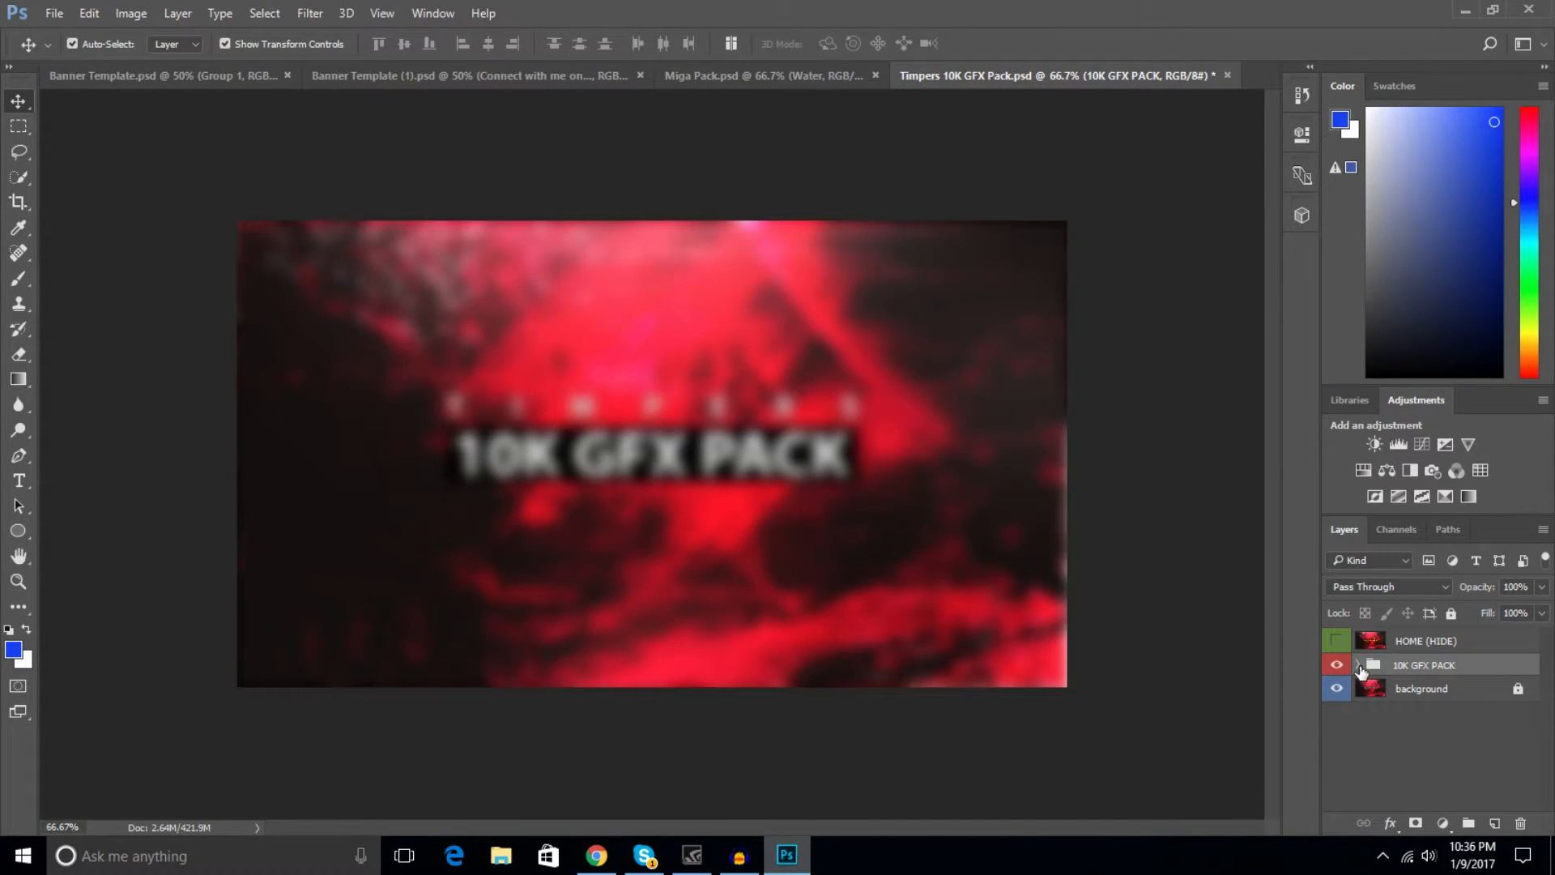
Expand the 10K GFX PACK group and its Overlays subgroup to reach the overlay layers.
{"action": "left_click", "coordinate": [1359, 665]}
{"action": "left_click", "coordinate": [1374, 689]}
{"action": "scroll", "coordinate": [1369, 685], "scroll_direction": "down", "scroll_amount": 3}
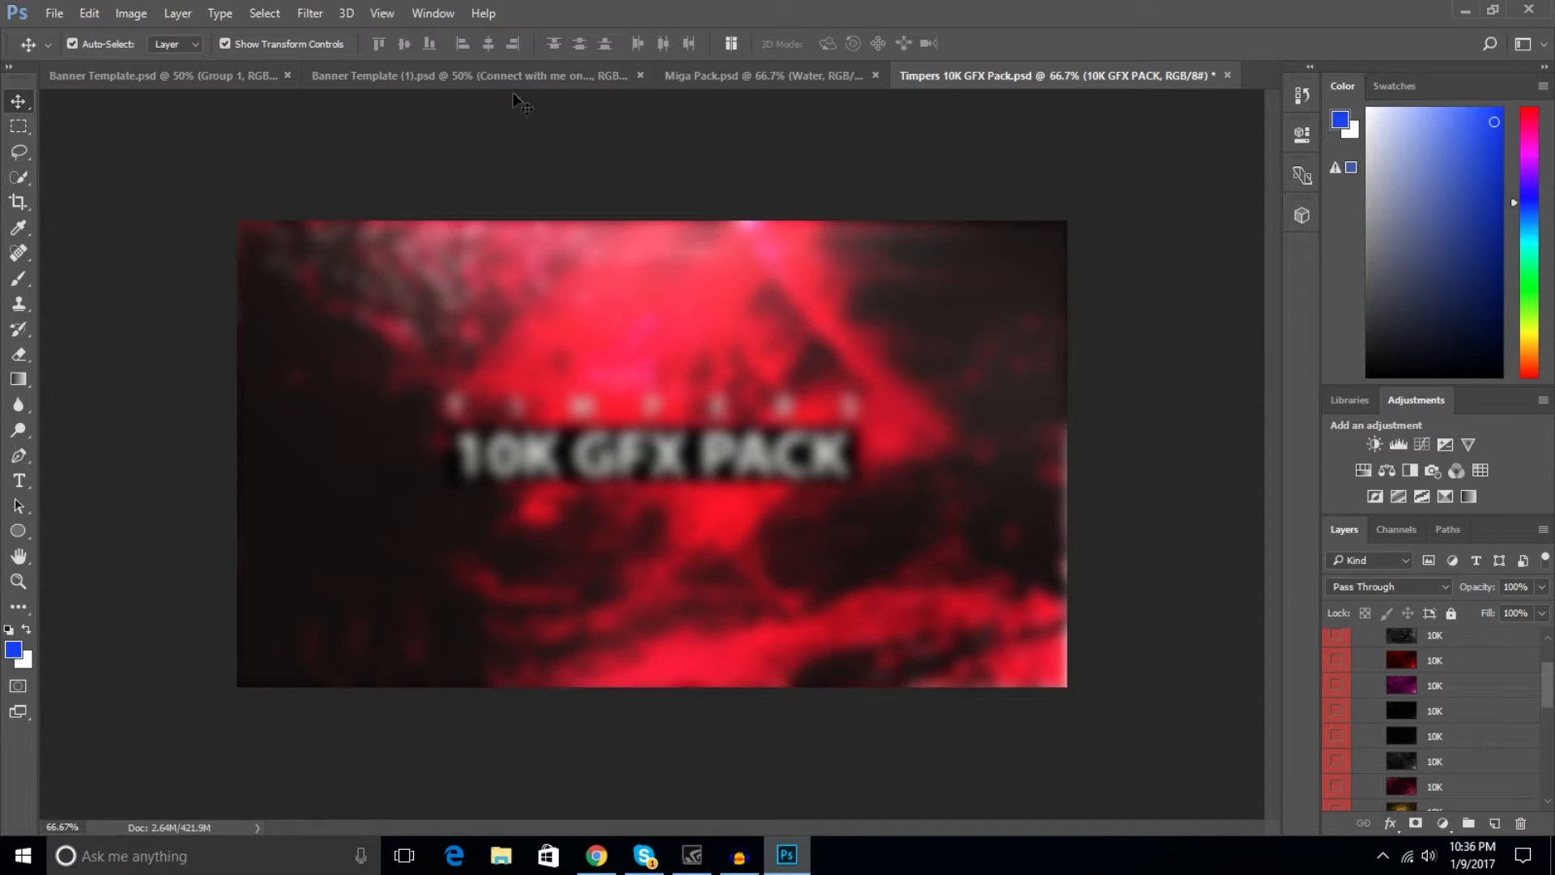
Review the finished blue banner and the red banner in progress, ending back in Timpers 10K GFX Pack.
{"action": "left_click", "coordinate": [198, 82]}
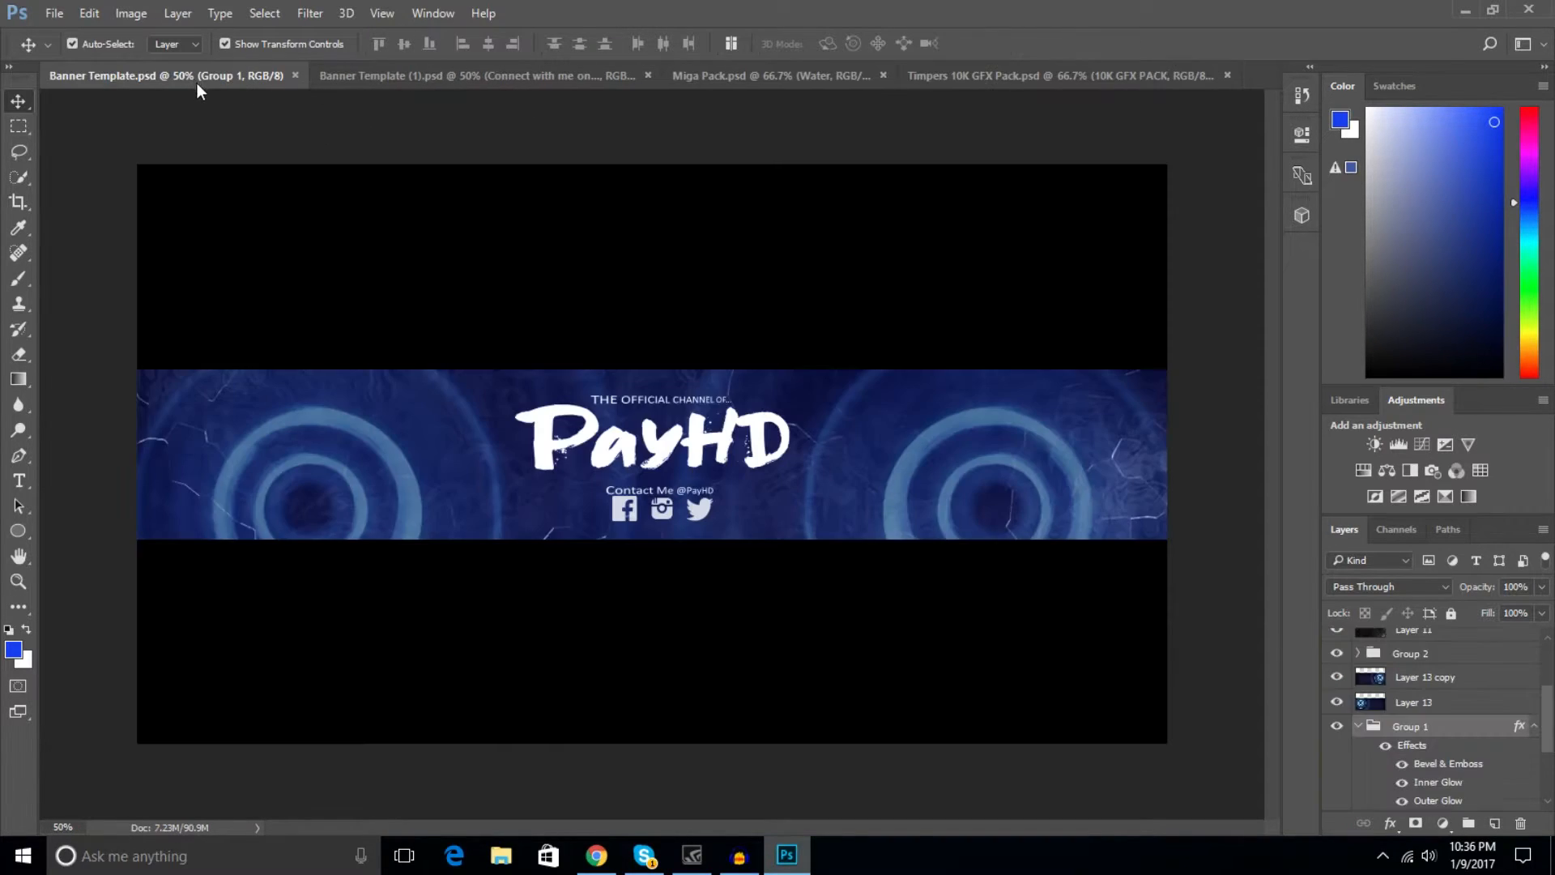
{"action": "left_click", "coordinate": [446, 76]}
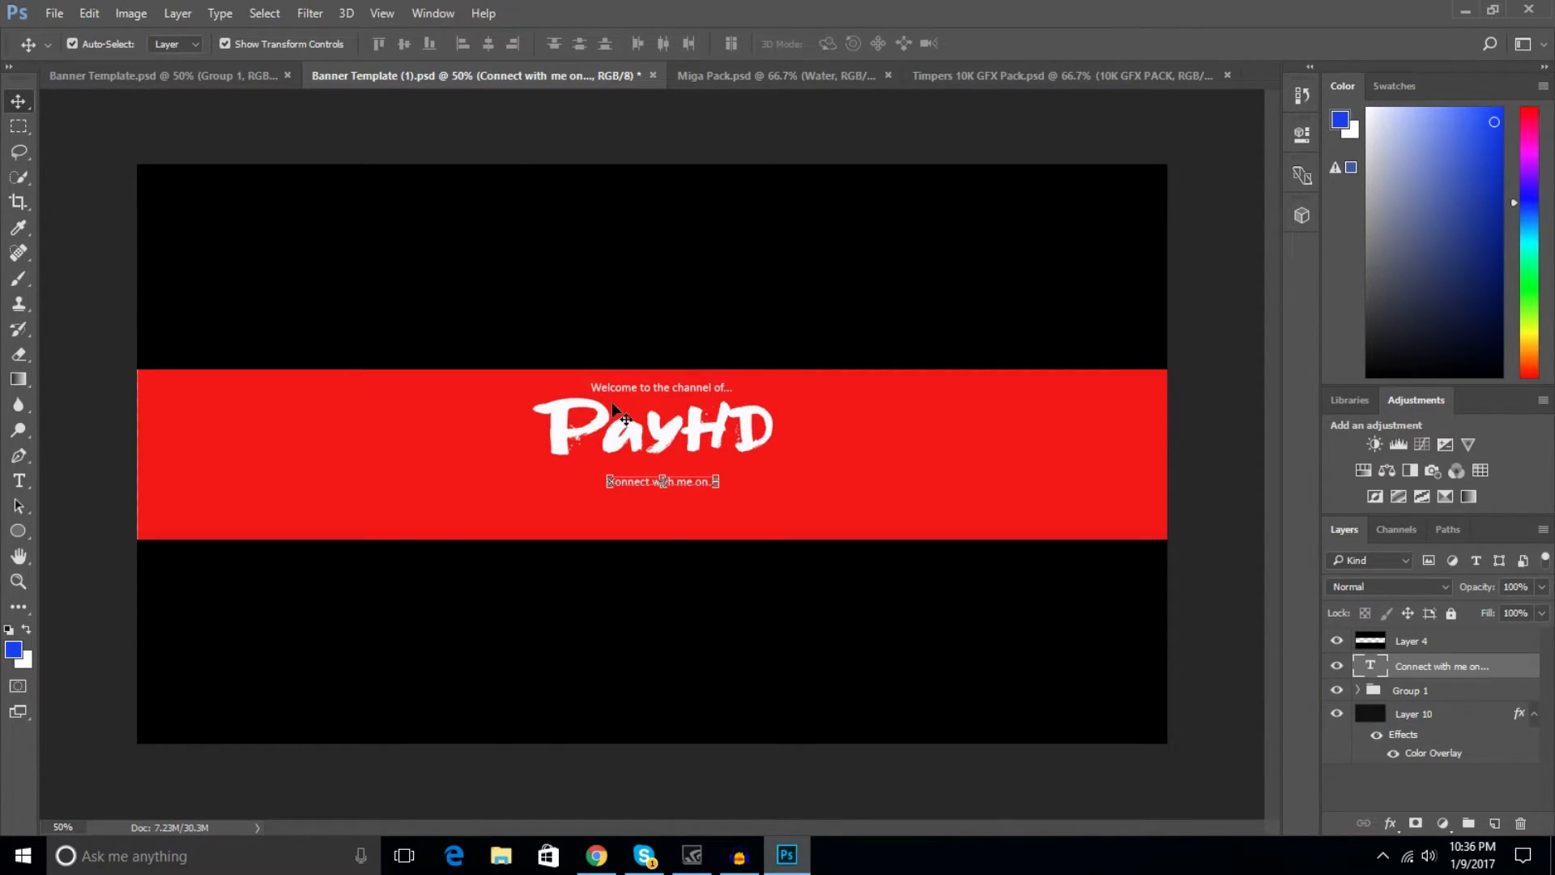
{"action": "left_click", "coordinate": [1028, 80]}
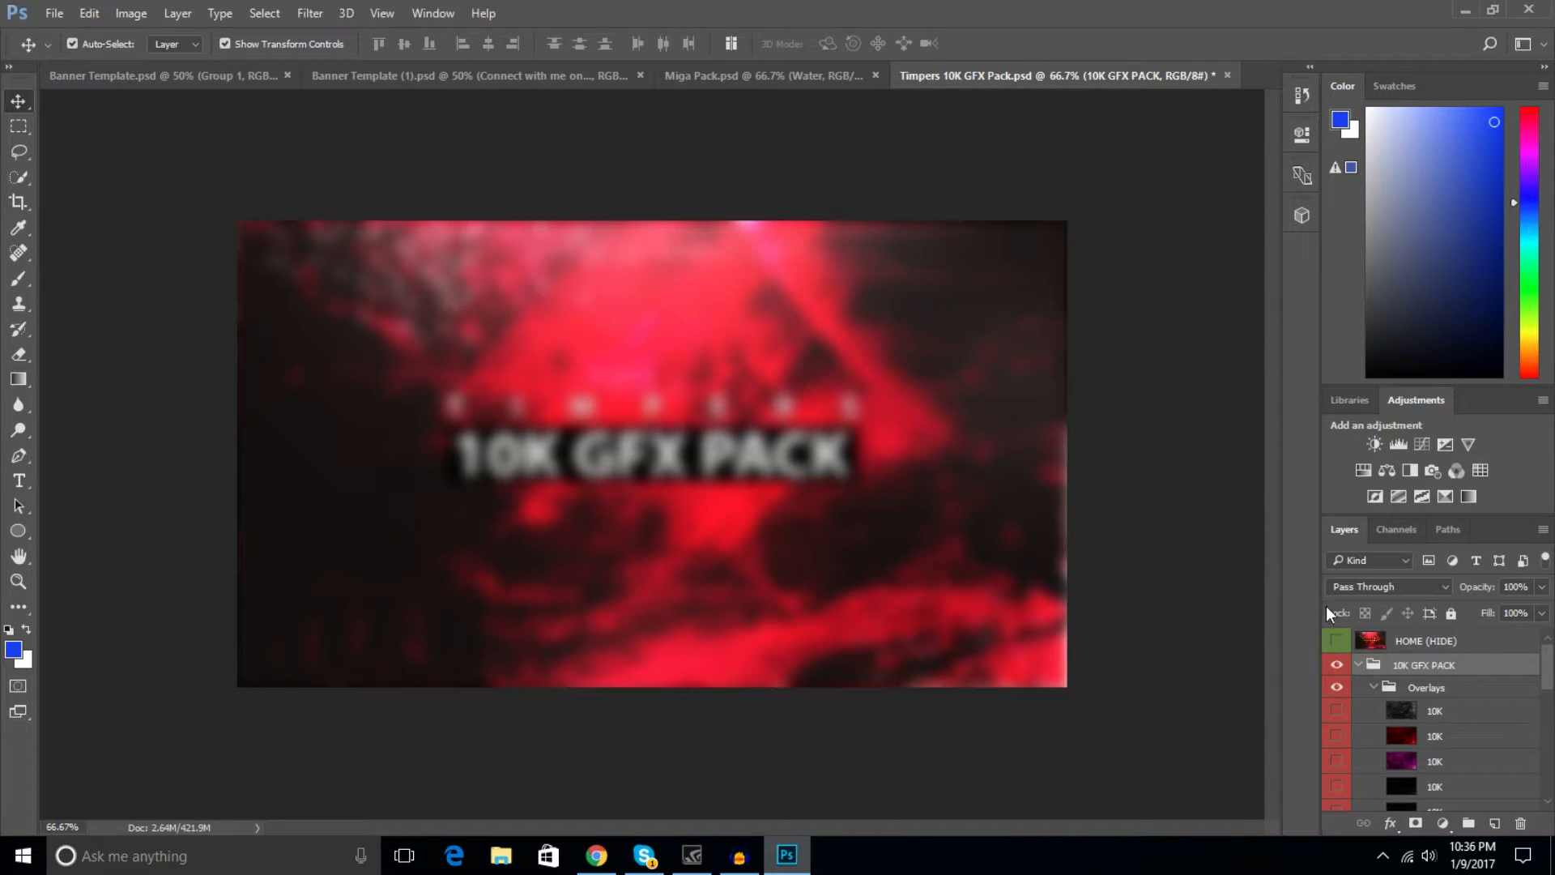
Preview the red streaked overlay and the pink-red overlay in the Overlays group by toggling their visibility.
{"action": "scroll", "coordinate": [1337, 705], "scroll_direction": "down", "scroll_amount": 1}
{"action": "left_click", "coordinate": [1332, 712]}
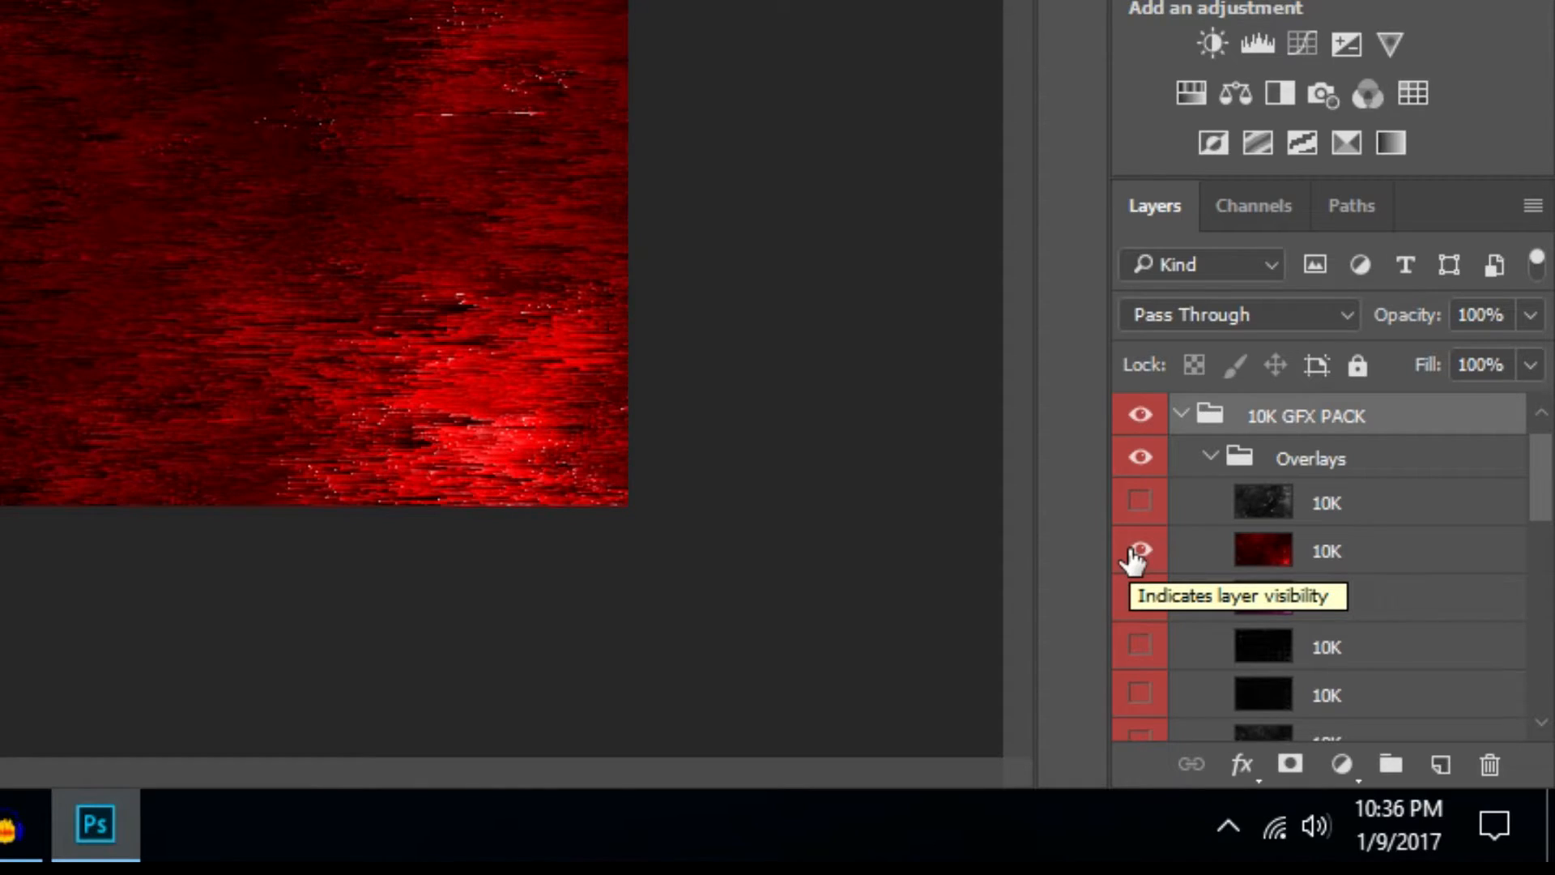
{"action": "scroll", "coordinate": [1138, 557], "scroll_direction": "down", "scroll_amount": 3}
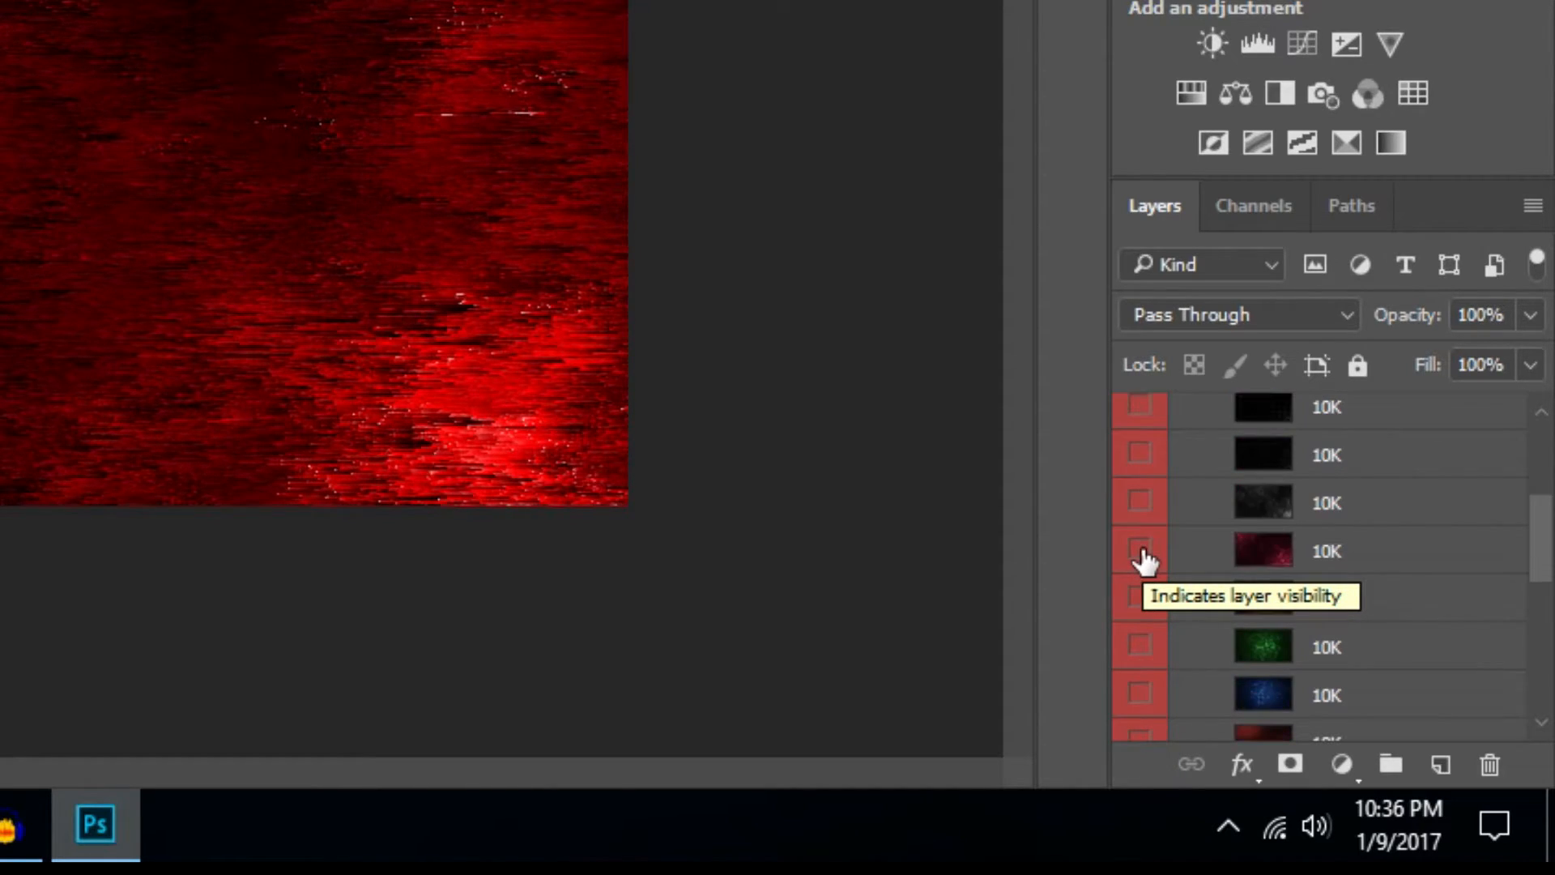
{"action": "left_click", "coordinate": [1140, 551]}
{"action": "scroll", "coordinate": [1151, 543], "scroll_direction": "up", "scroll_amount": 3}
{"action": "left_click", "coordinate": [1139, 456]}
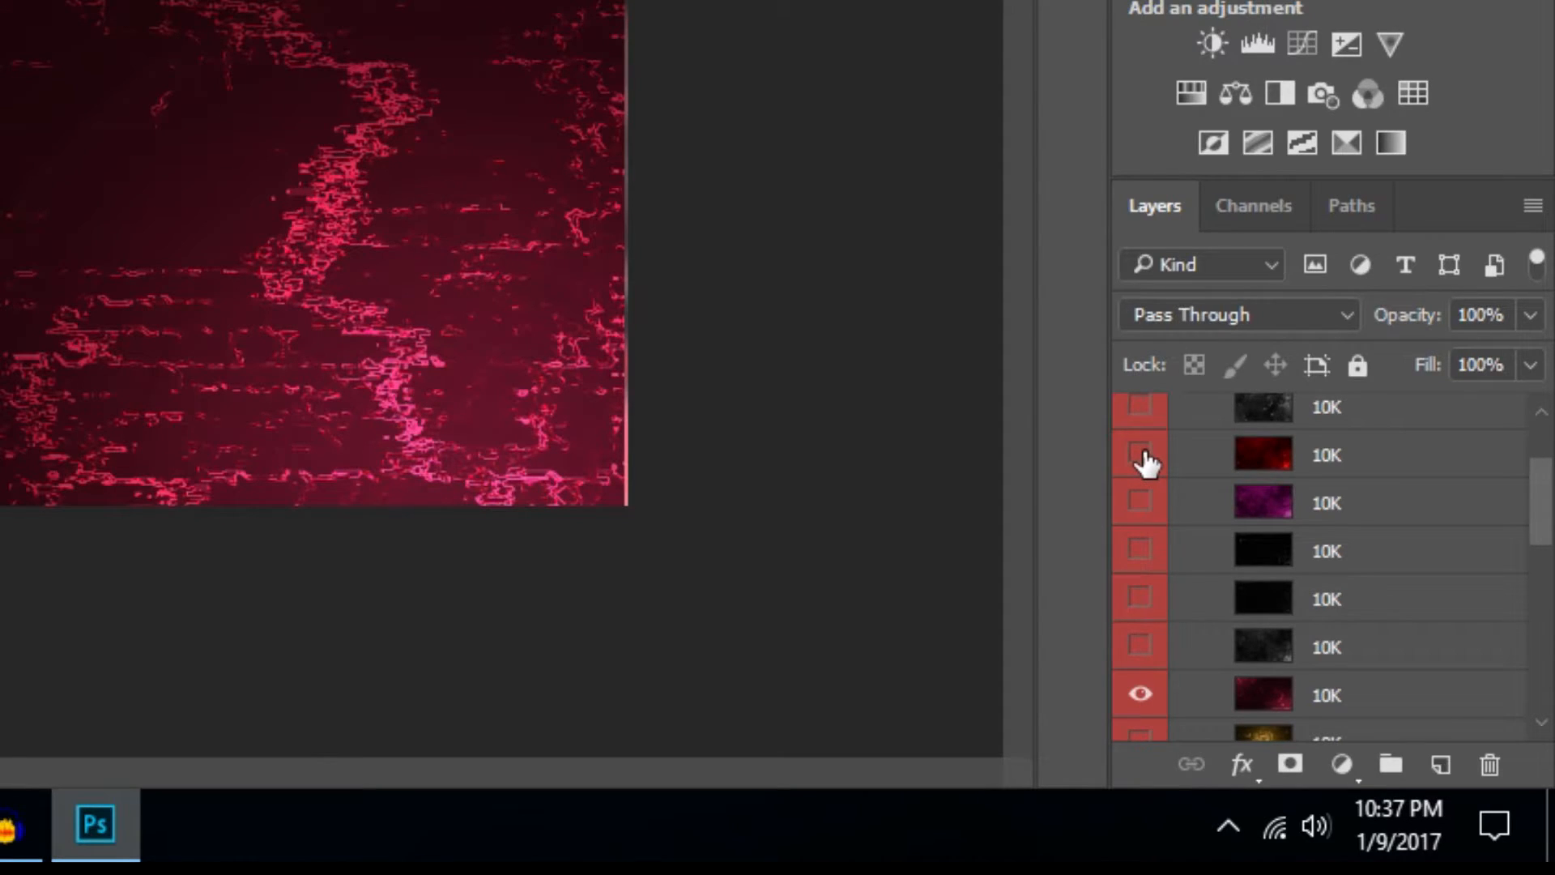
{"action": "left_click", "coordinate": [1140, 455]}
{"action": "scroll", "coordinate": [1142, 455], "scroll_direction": "down", "scroll_amount": 3}
{"action": "left_click", "coordinate": [1140, 455]}
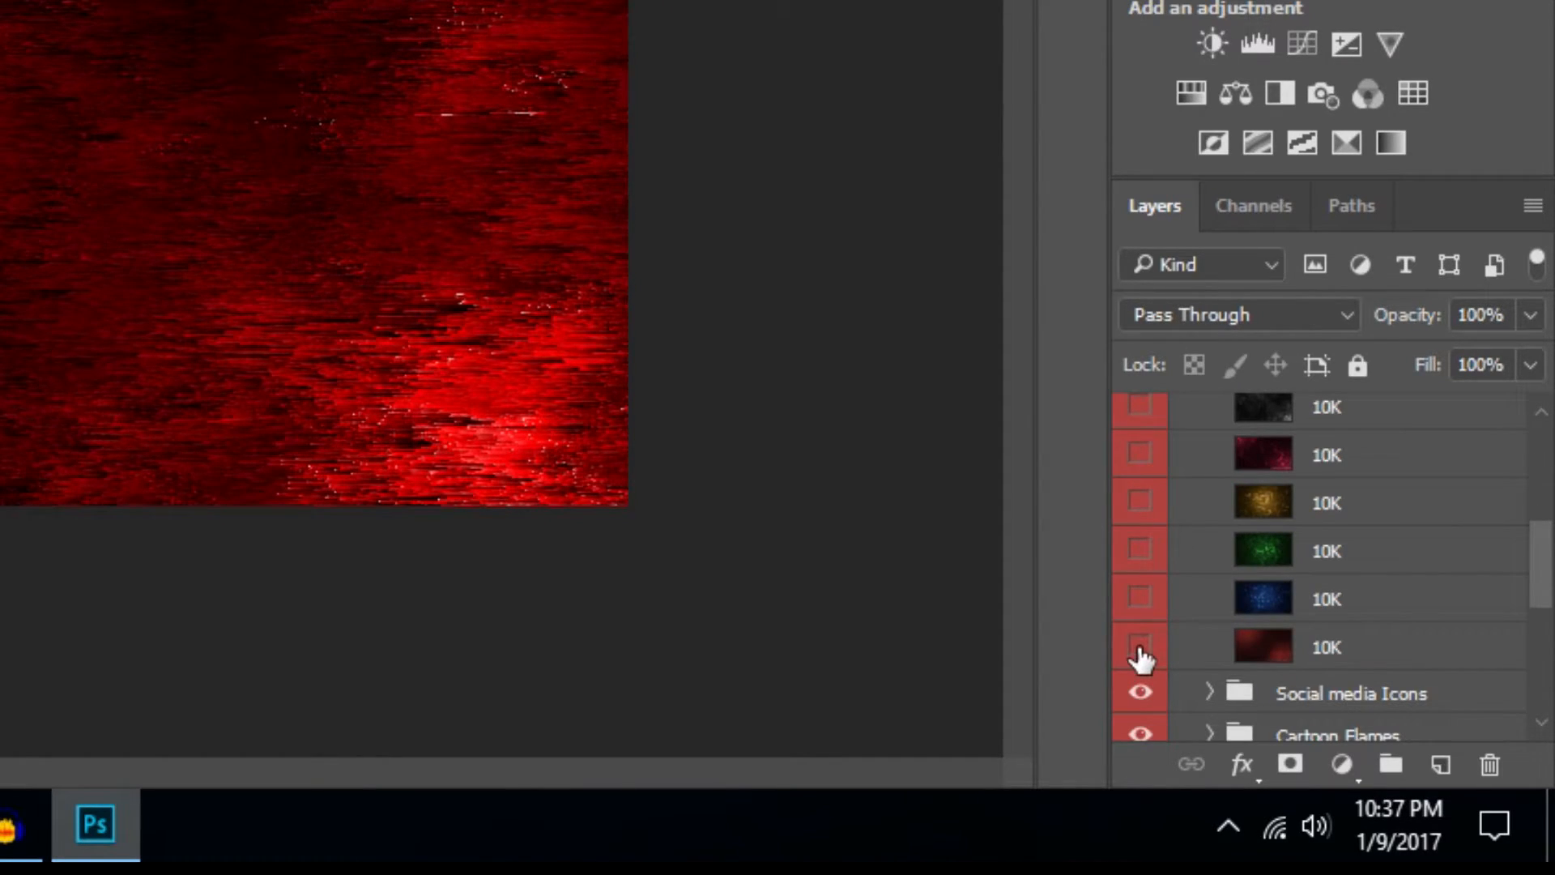
Compare the lowest dark red overlay and the pink-red overlay, leaving only the red streaked overlay visible.
{"action": "scroll", "coordinate": [1143, 653], "scroll_direction": "up", "scroll_amount": 6}
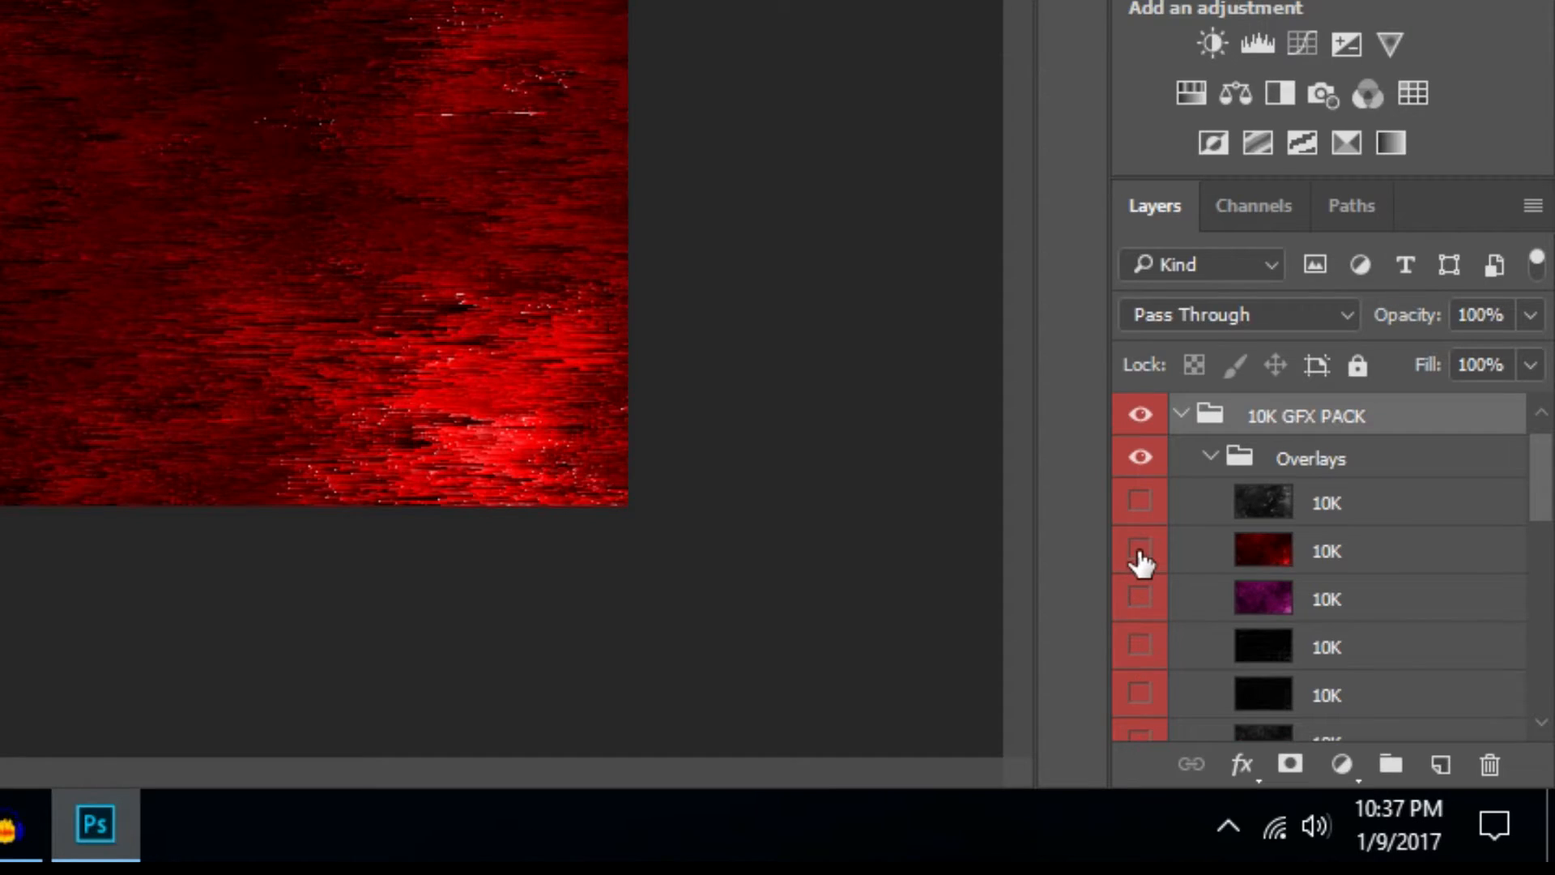
{"action": "left_click", "coordinate": [1139, 551]}
{"action": "scroll", "coordinate": [1141, 562], "scroll_direction": "down", "scroll_amount": 2}
{"action": "scroll", "coordinate": [1140, 559], "scroll_direction": "down", "scroll_amount": 2}
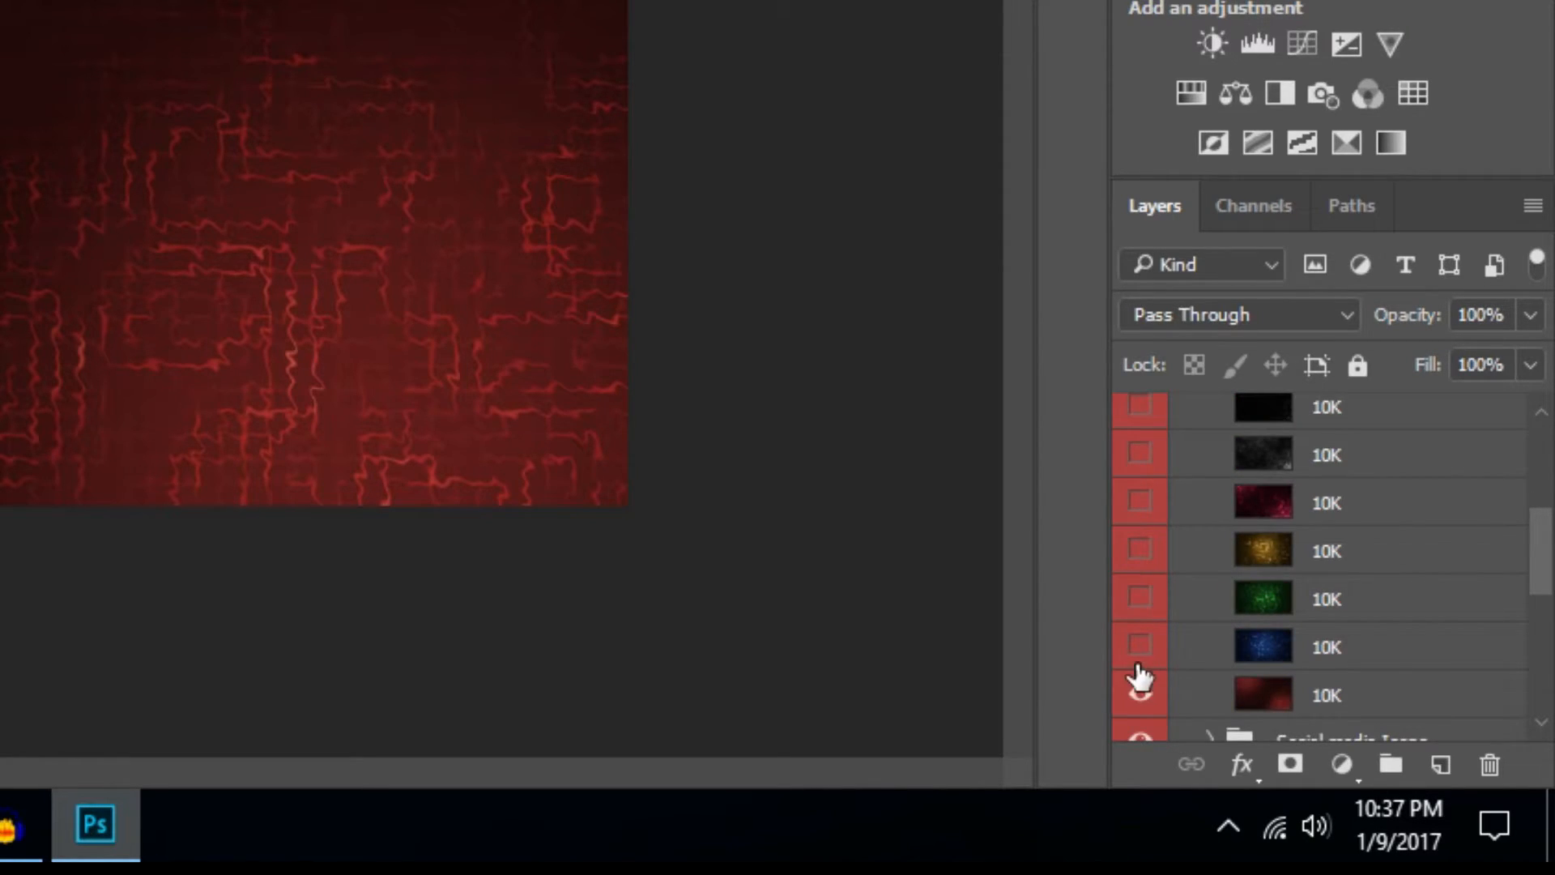
{"action": "left_click", "coordinate": [1139, 503]}
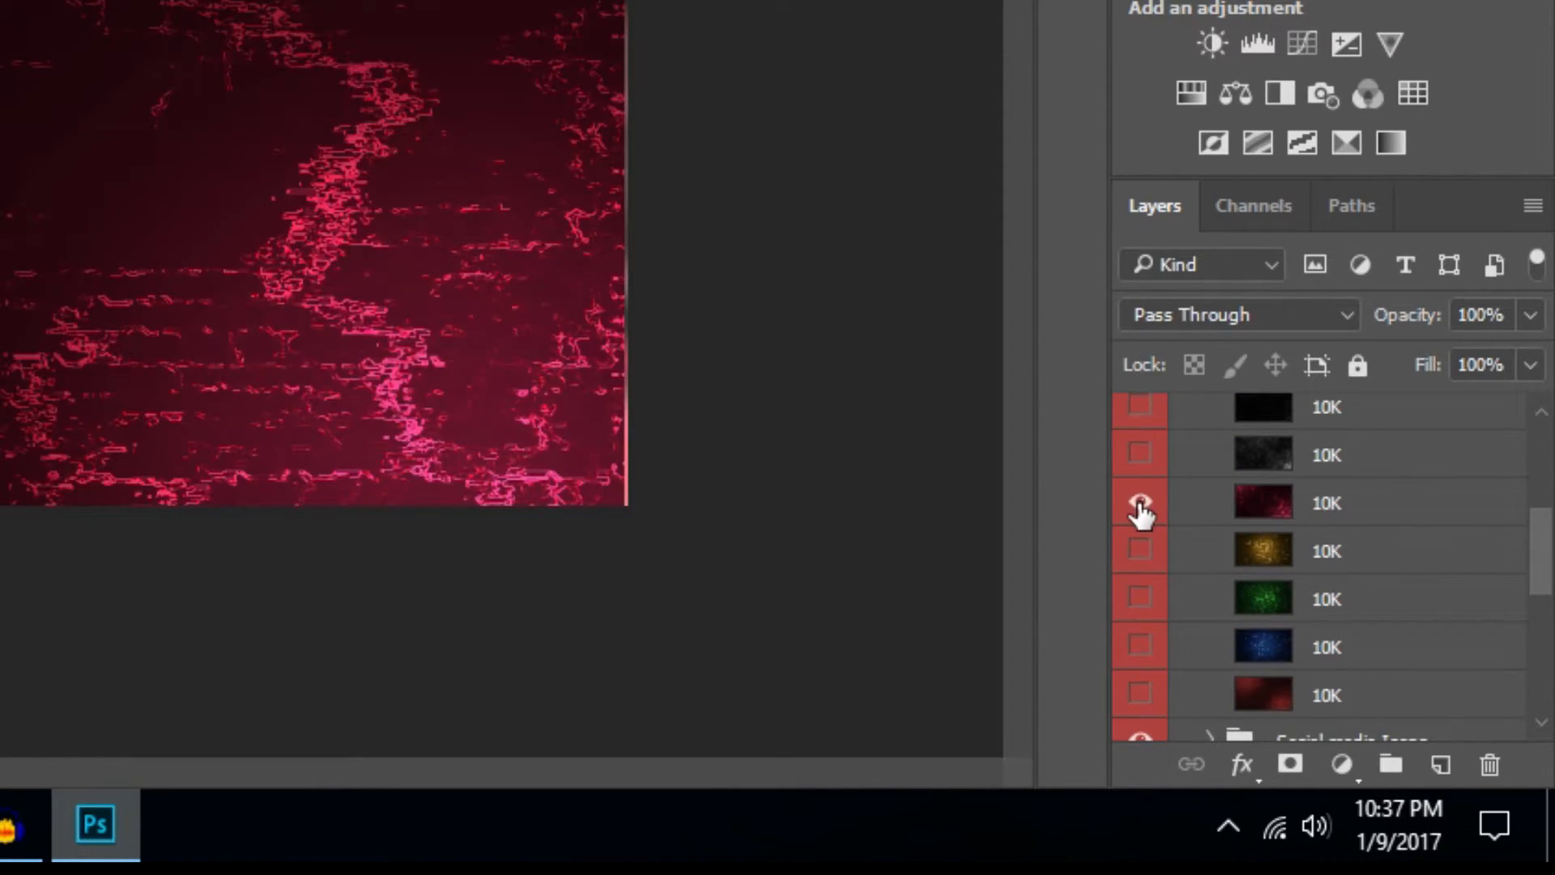
{"action": "left_click", "coordinate": [1139, 505]}
{"action": "scroll", "coordinate": [1141, 513], "scroll_direction": "up", "scroll_amount": 2}
{"action": "scroll", "coordinate": [1142, 513], "scroll_direction": "up", "scroll_amount": 1}
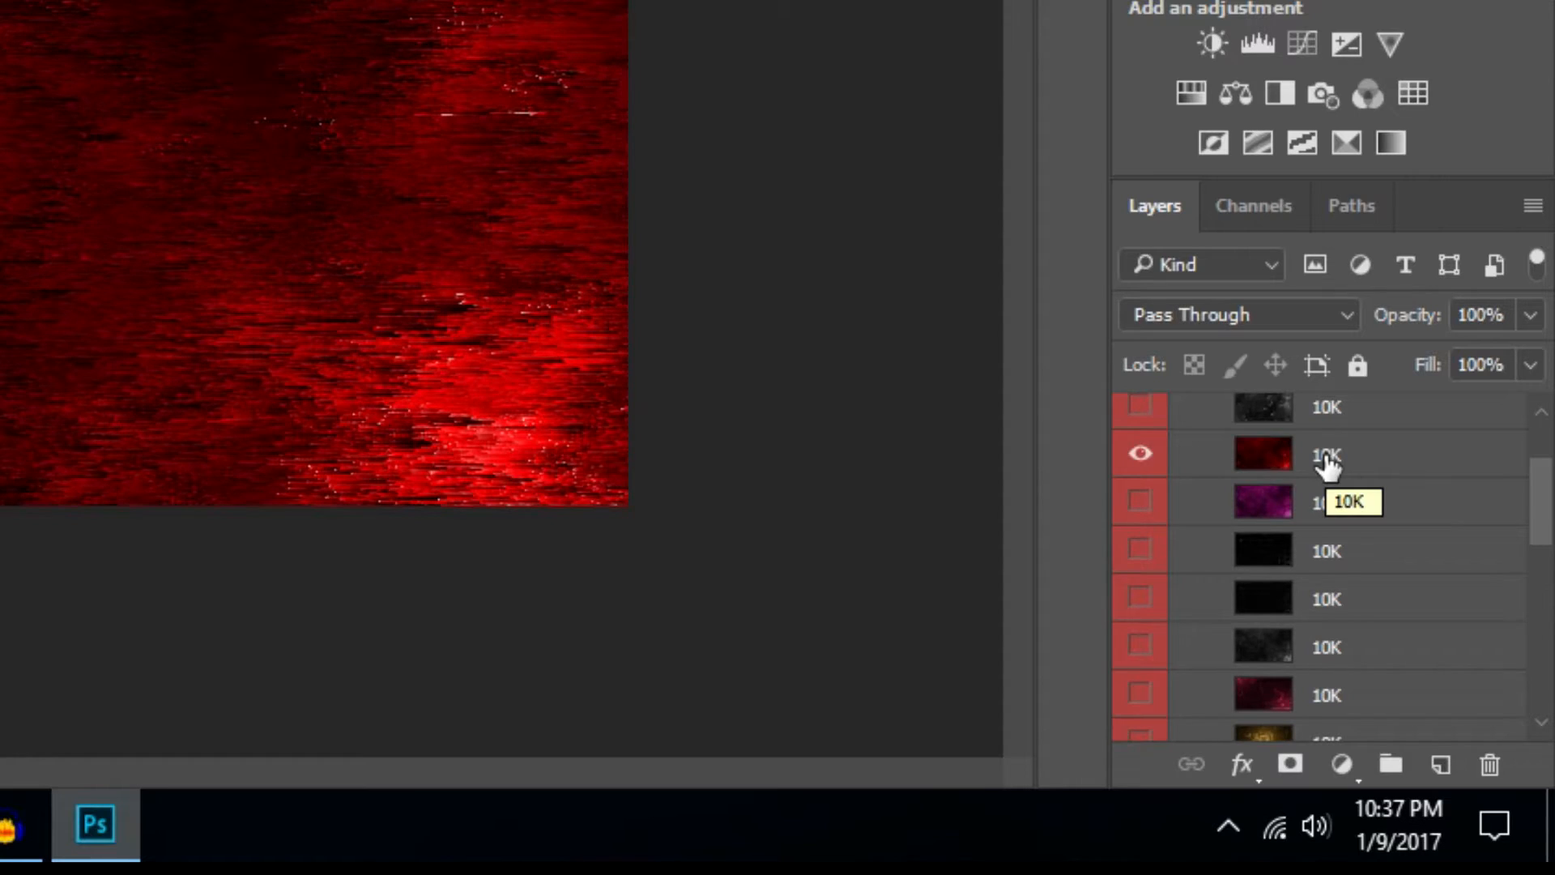
Select and copy the whole red streaked overlay layer and paste it into Banner Template (1).psd.
{"action": "key", "text": "ctrl+a"}
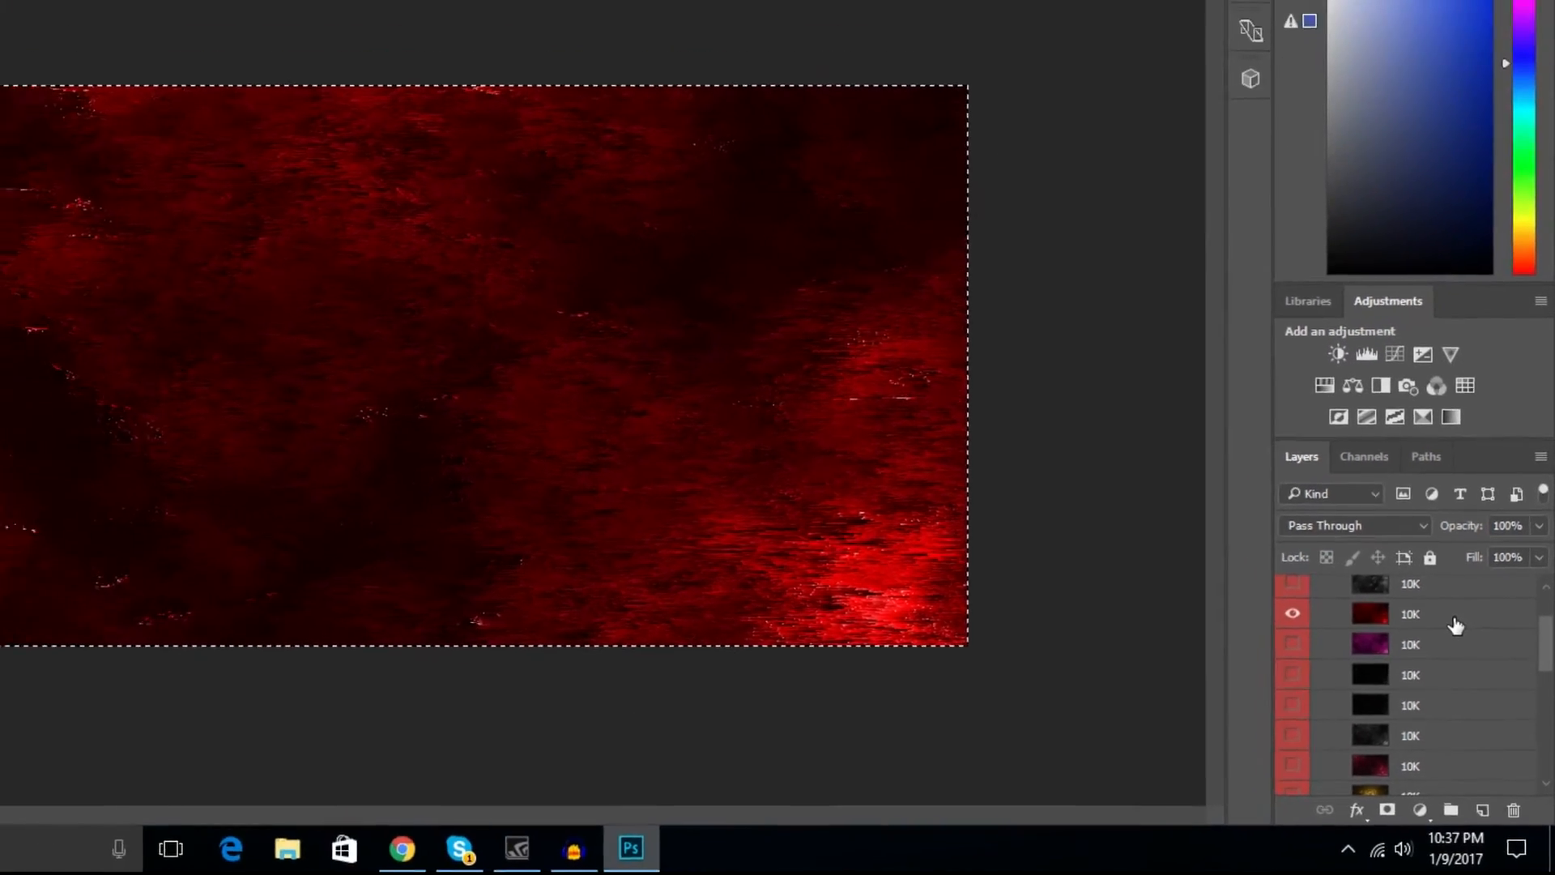
{"action": "left_click", "coordinate": [1456, 625]}
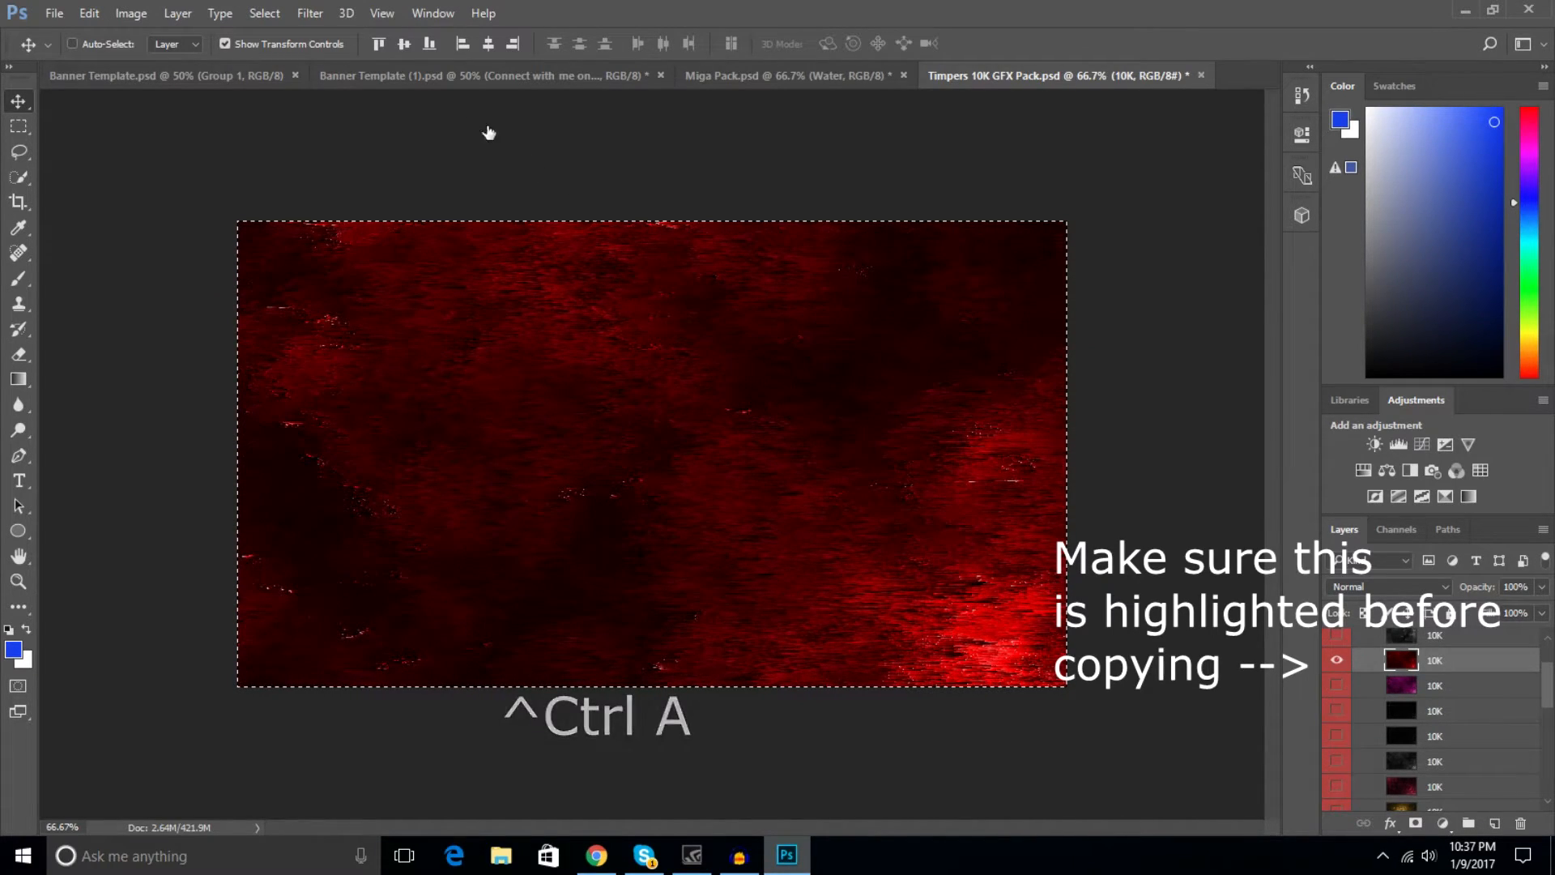
{"action": "left_click", "coordinate": [436, 75]}
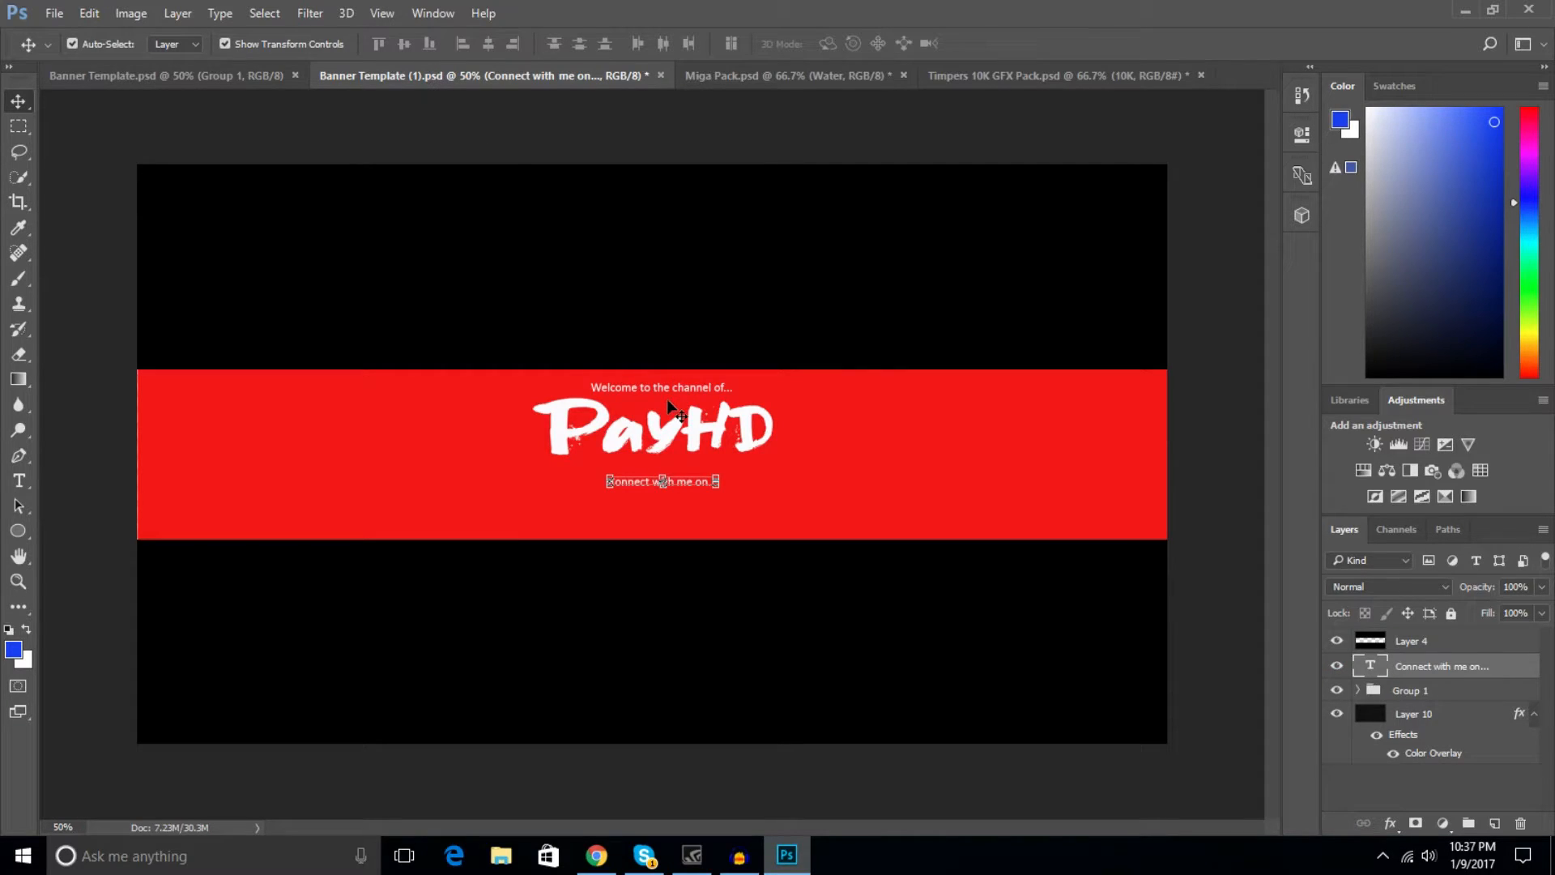
{"action": "key", "text": "ctrl+v"}
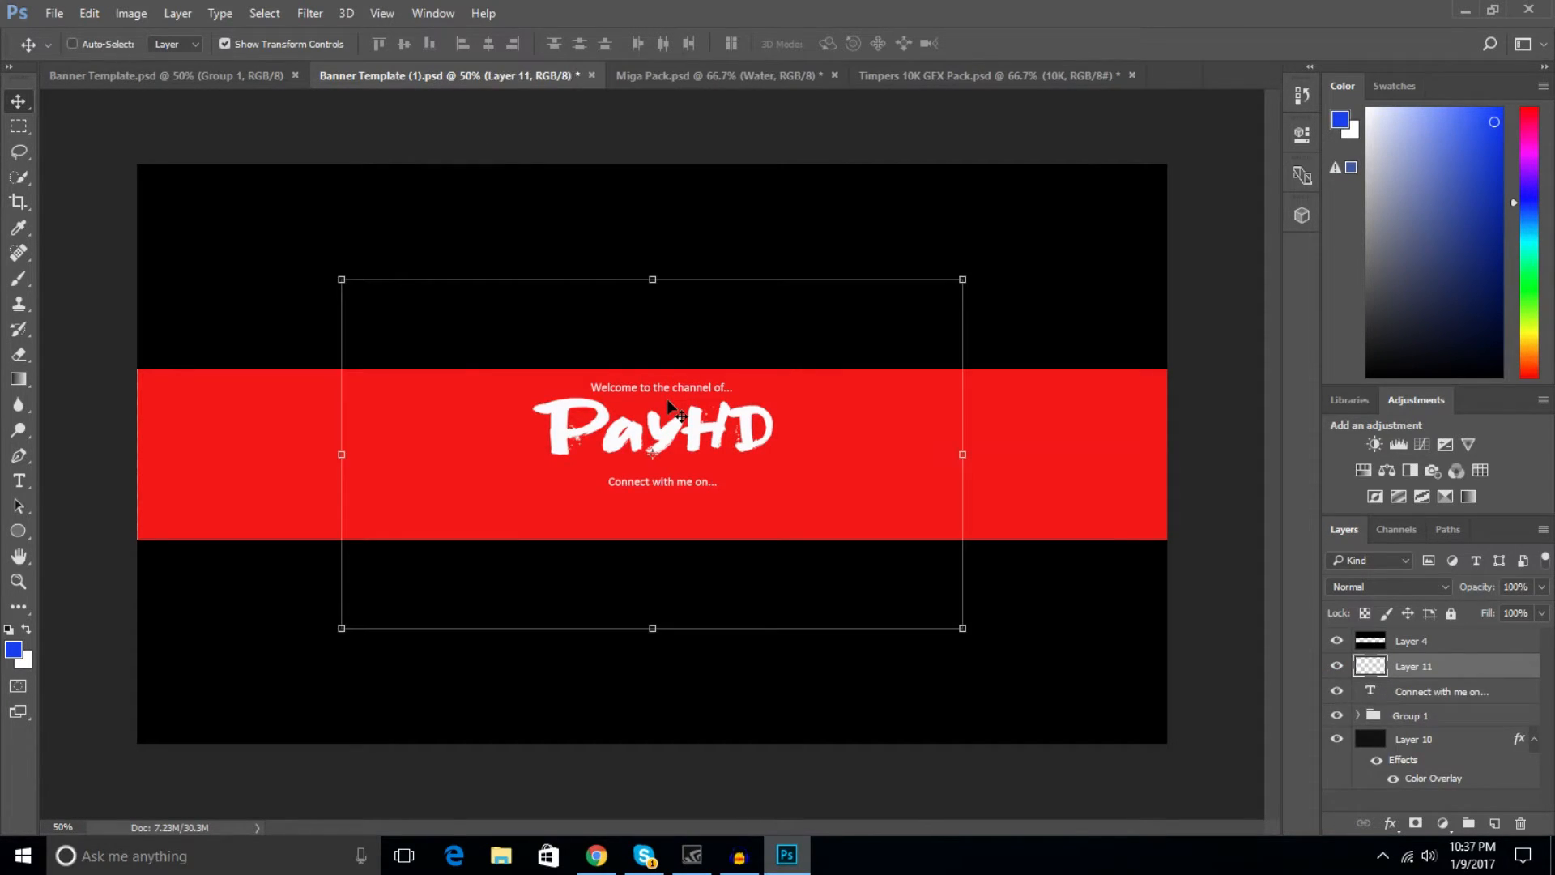
Stretch the pasted overlay to about 169% width and 105% height to span the banner, and set its blend mode to Screen.
{"action": "left_click_drag", "start_coordinate": [338, 277], "coordinate": [128, 276]}
{"action": "left_click_drag", "start_coordinate": [963, 630], "coordinate": [1187, 645]}
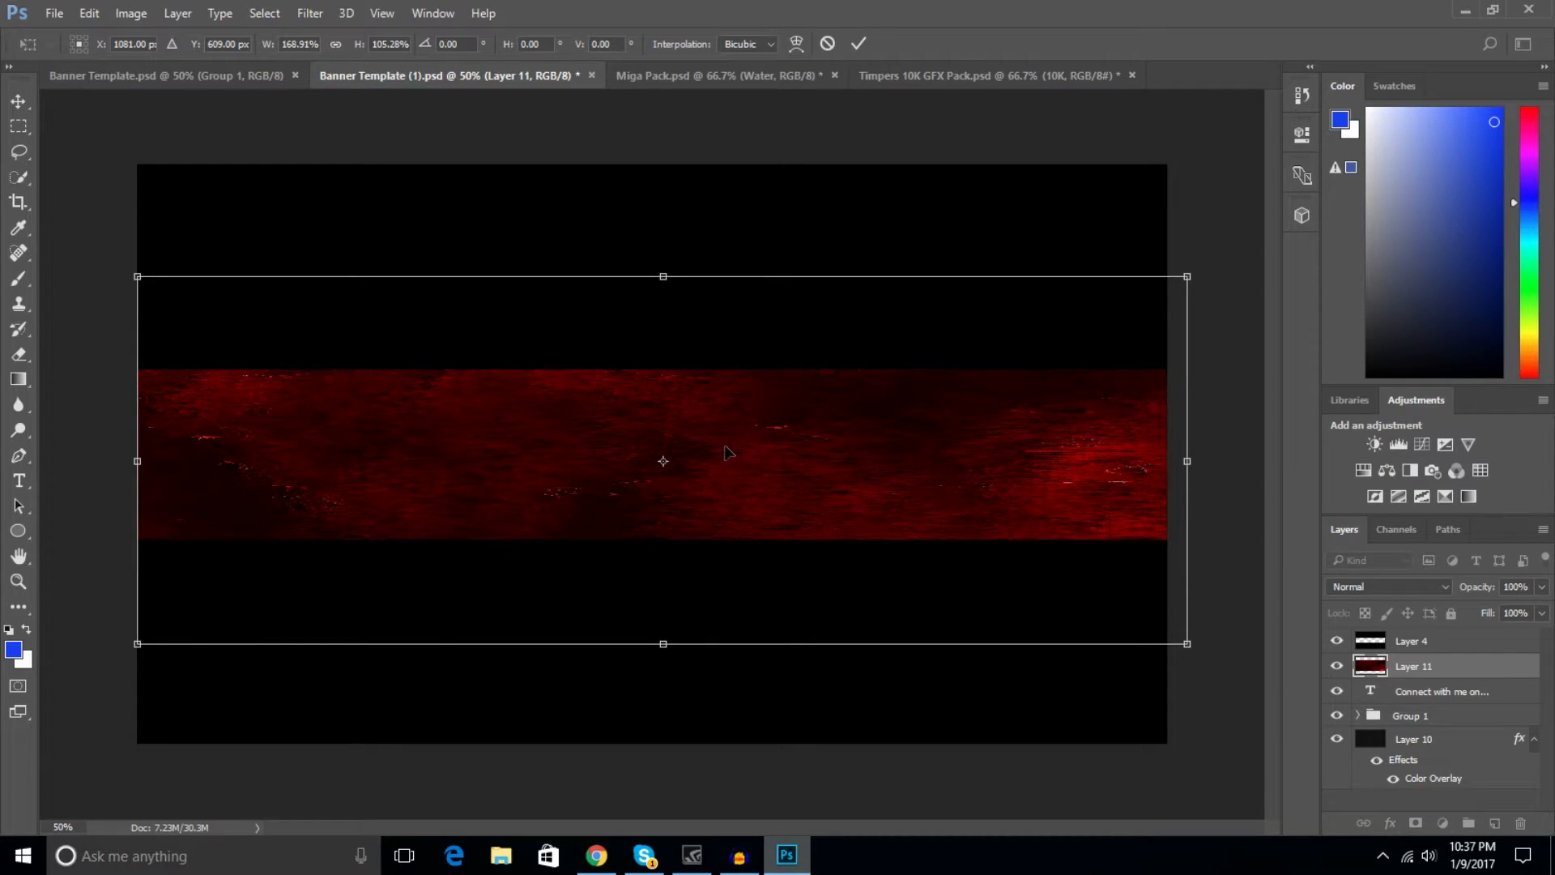
{"action": "key", "text": "Return"}
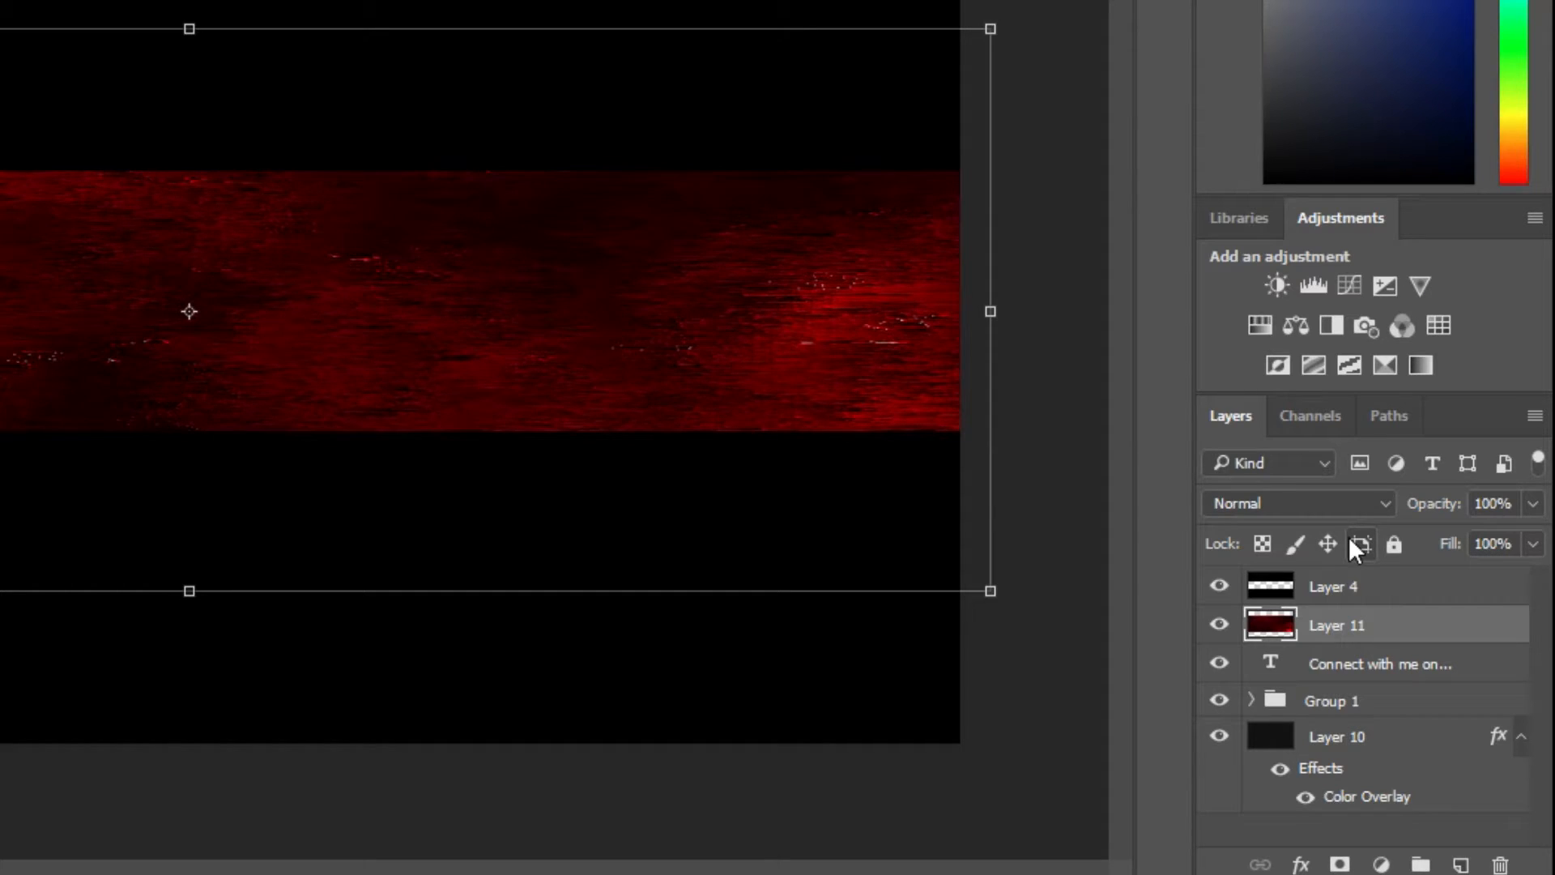
{"action": "left_click", "coordinate": [1382, 504]}
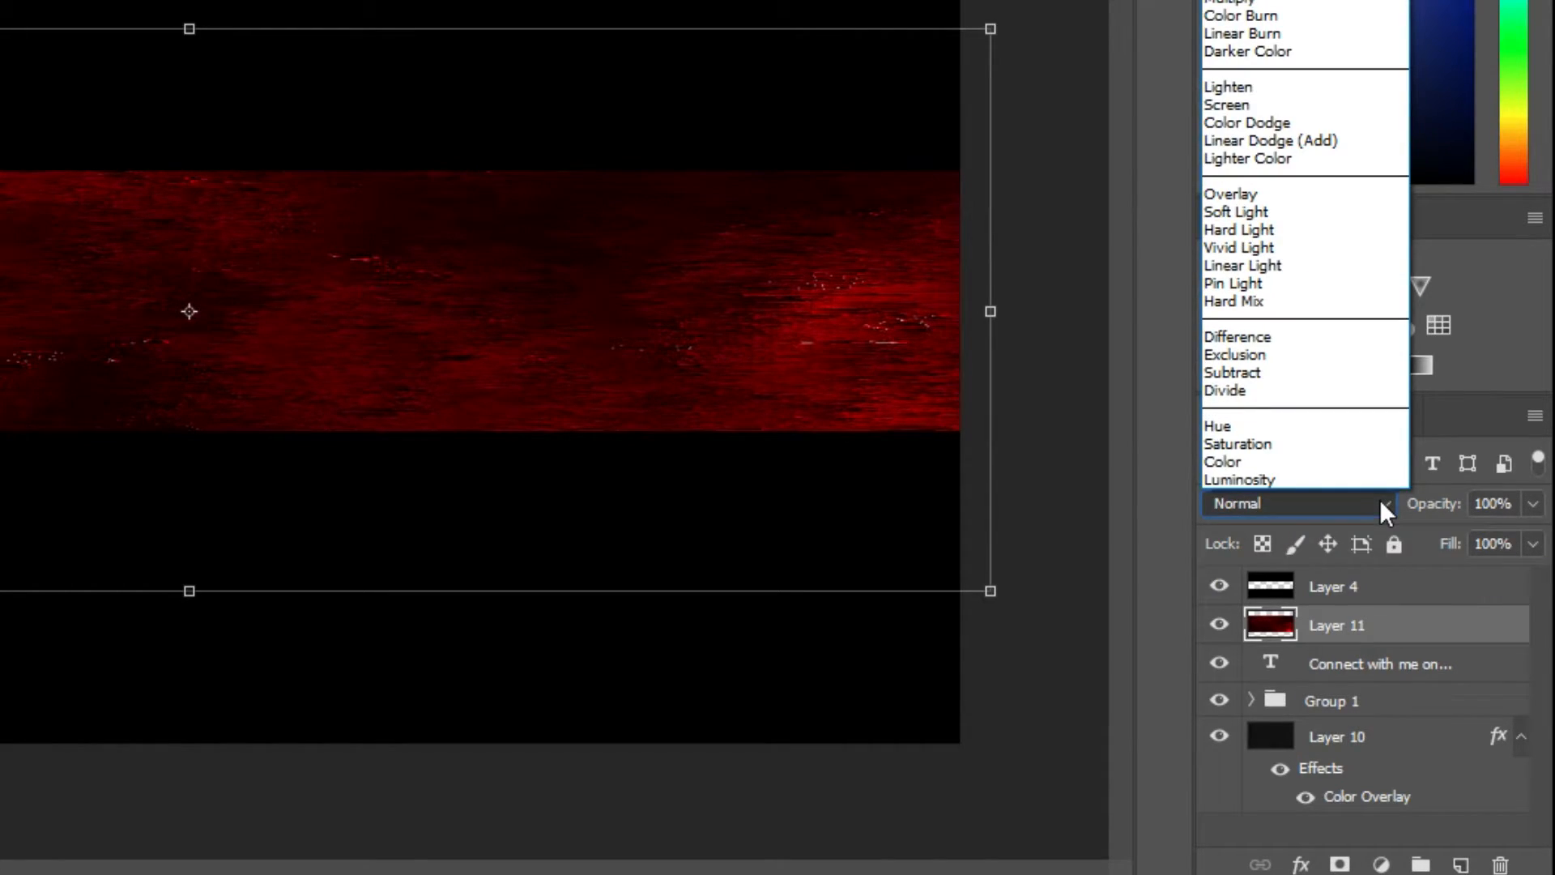
{"action": "left_click", "coordinate": [1252, 103]}
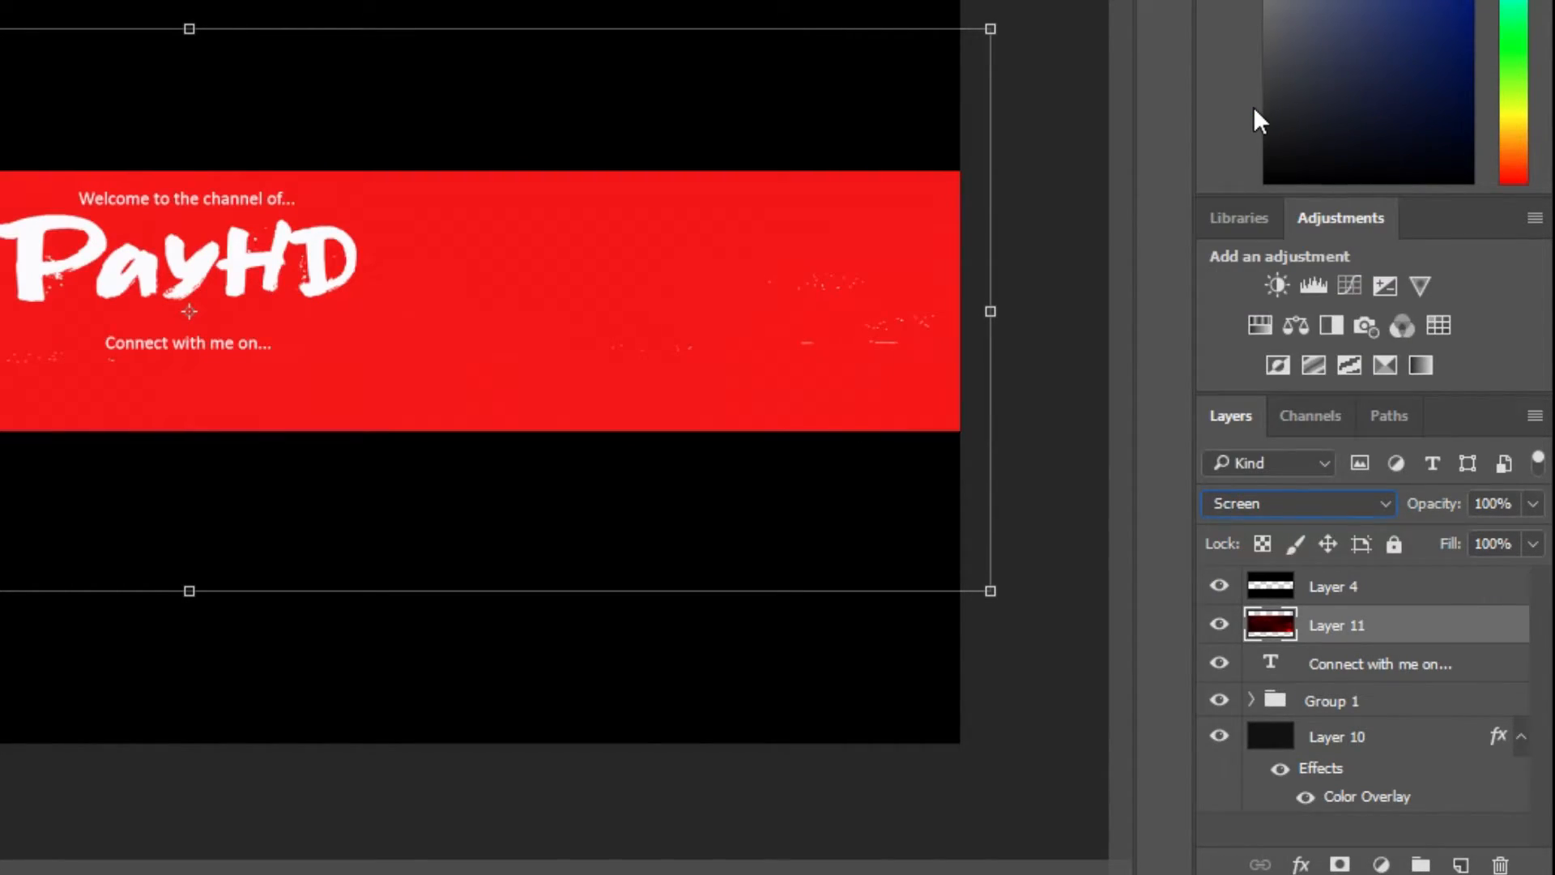
Set the red streaked overlay's blend mode to Normal and move its layer below Group 1, directly above Layer 10.
{"action": "left_click", "coordinate": [1219, 738]}
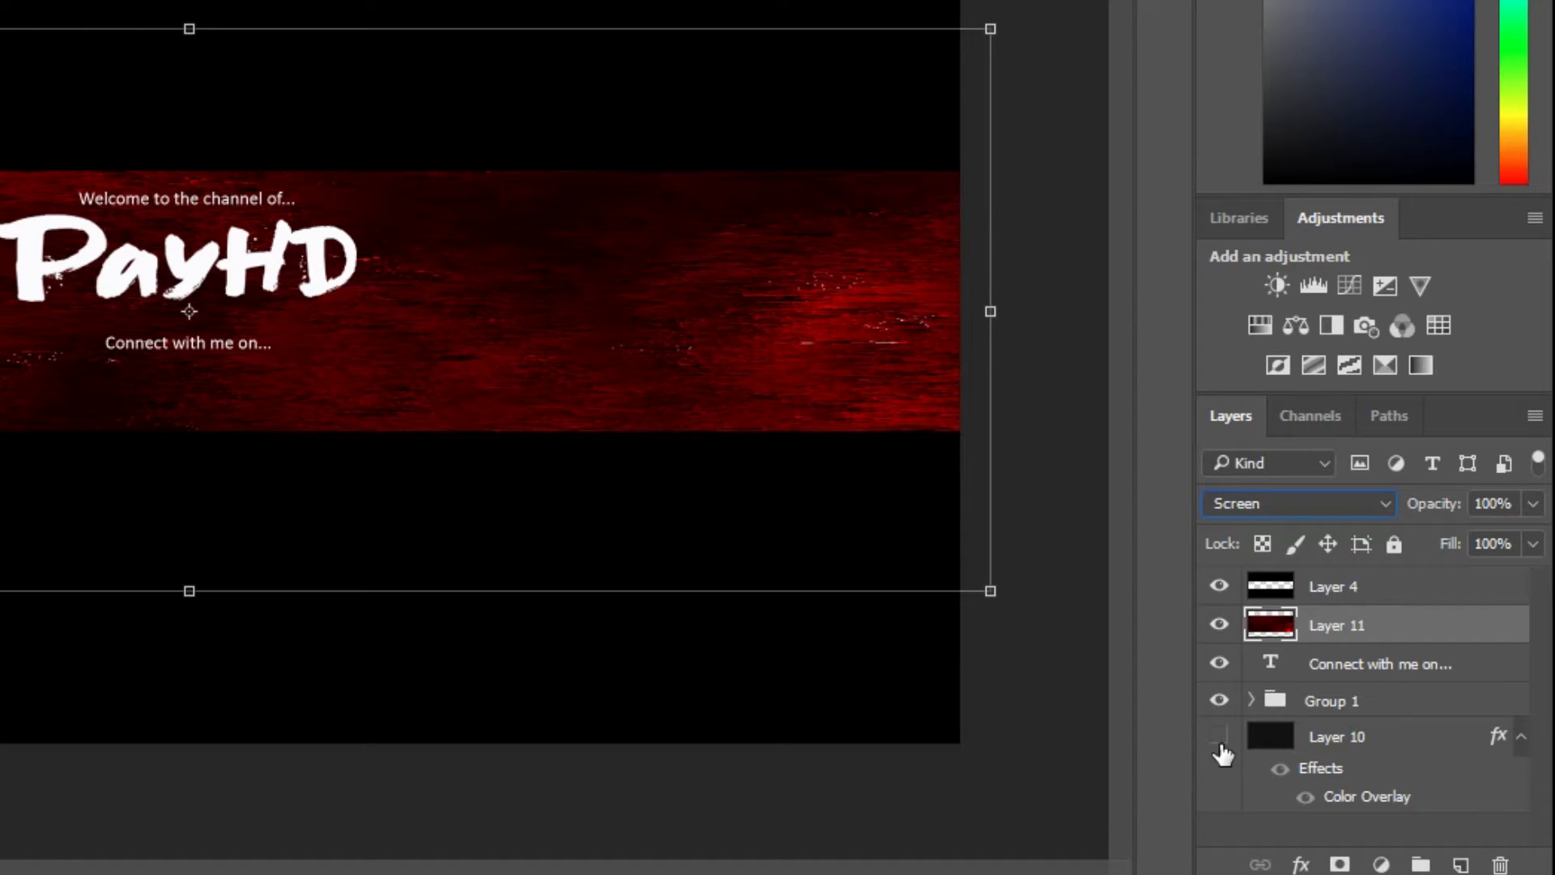
{"action": "left_click", "coordinate": [1219, 738]}
{"action": "left_click", "coordinate": [1359, 503]}
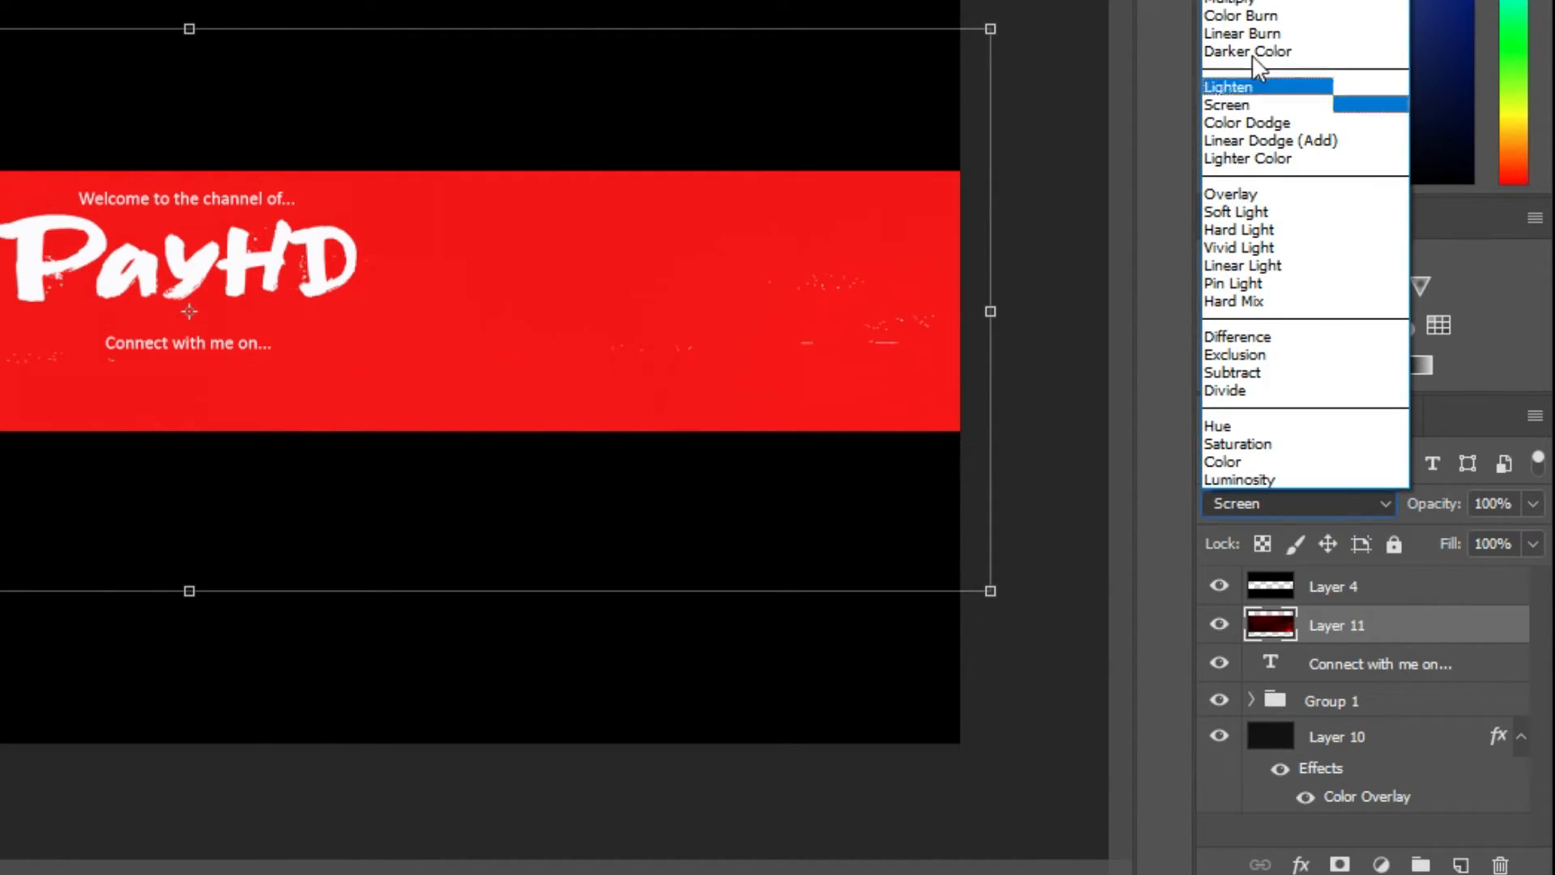
{"action": "left_click", "coordinate": [1252, 0]}
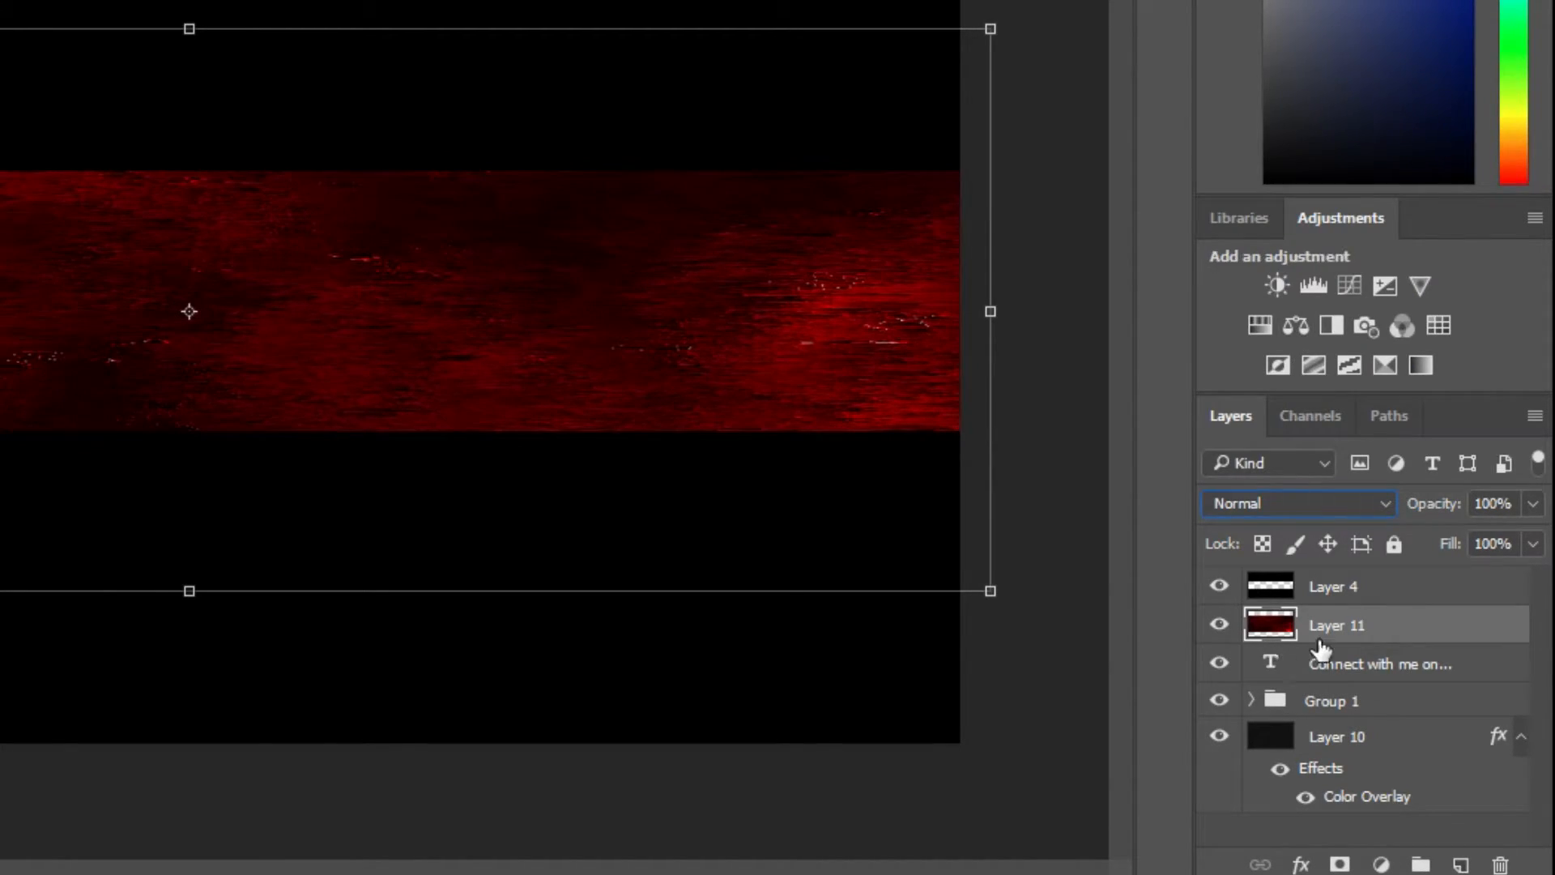
{"action": "left_click_drag", "start_coordinate": [1335, 630], "coordinate": [1353, 723]}
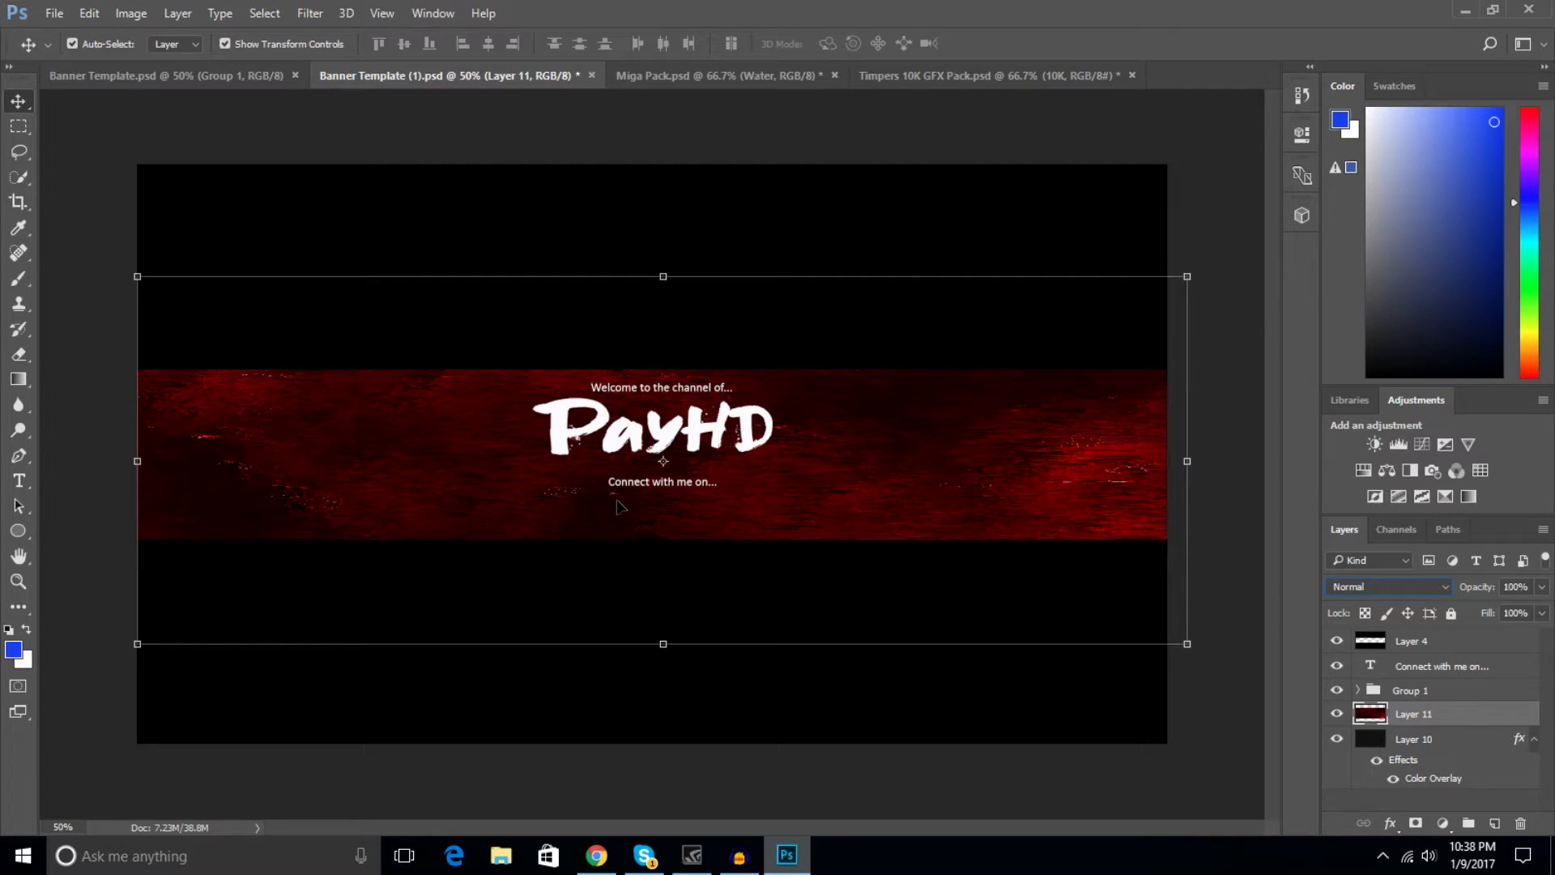
In Timpers 10K GFX Pack.psd, hide the red streaked overlay, collapse the Overlays group and expand White logos under Social media Icons.
{"action": "left_click", "coordinate": [955, 73]}
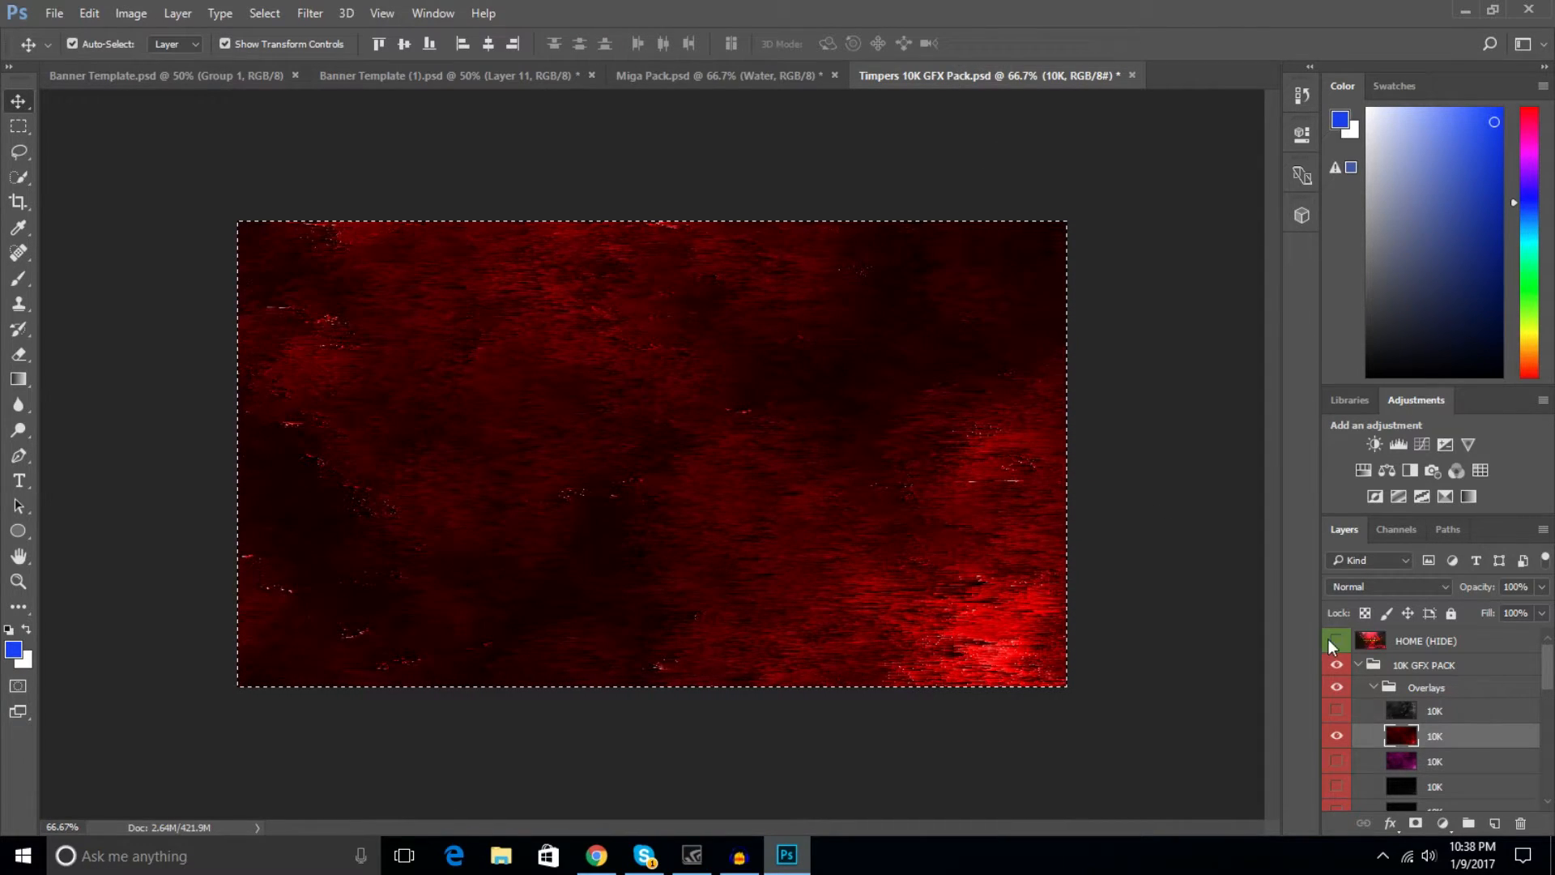
{"action": "left_click", "coordinate": [1359, 665]}
{"action": "left_click", "coordinate": [1359, 665]}
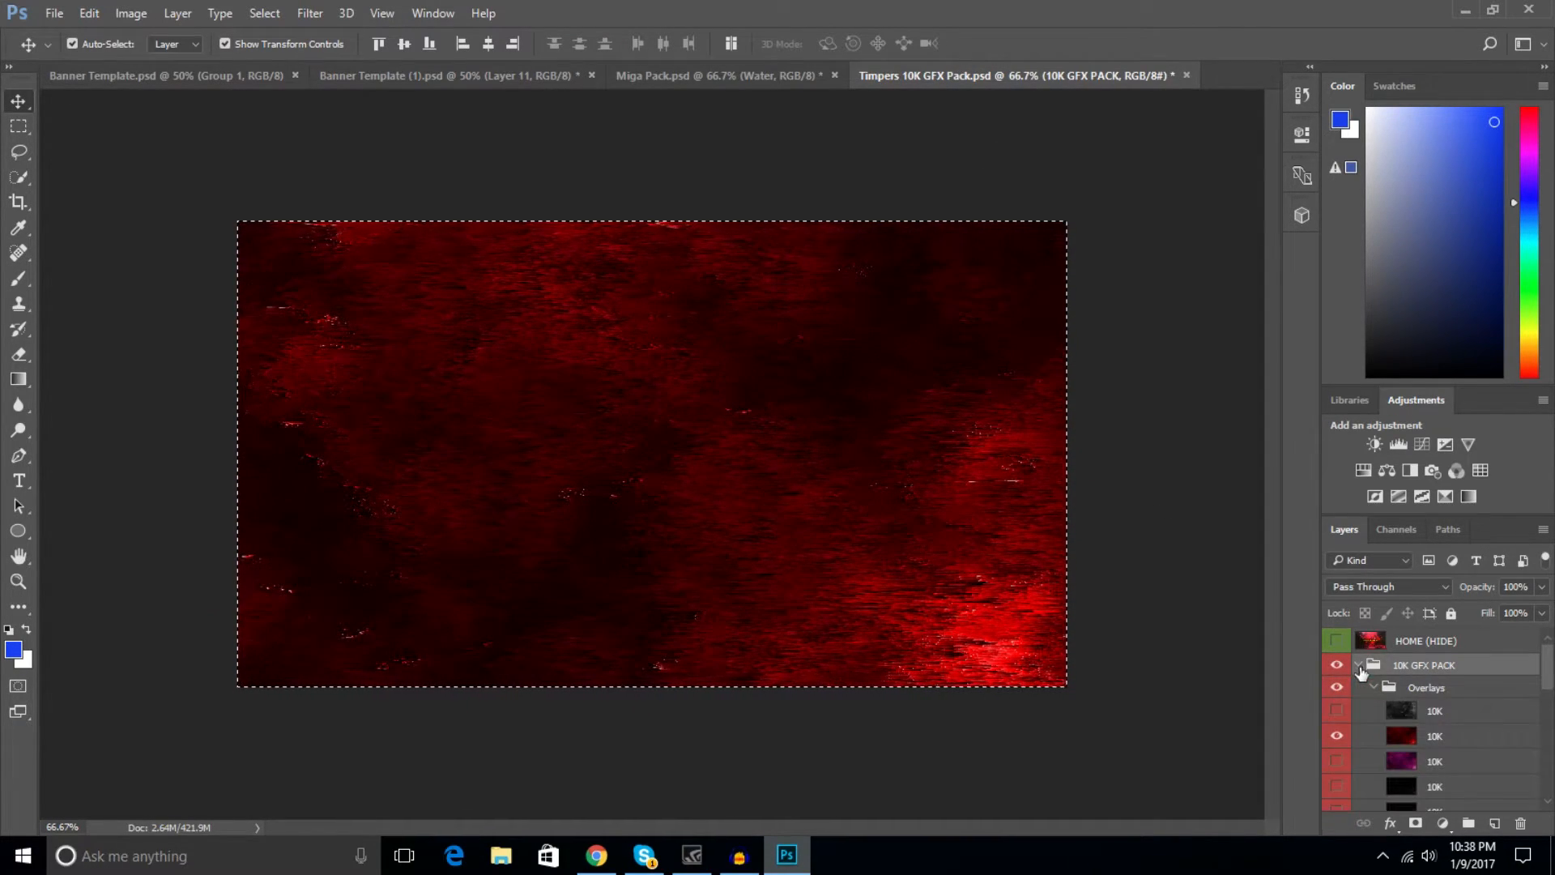
{"action": "left_click", "coordinate": [1337, 736]}
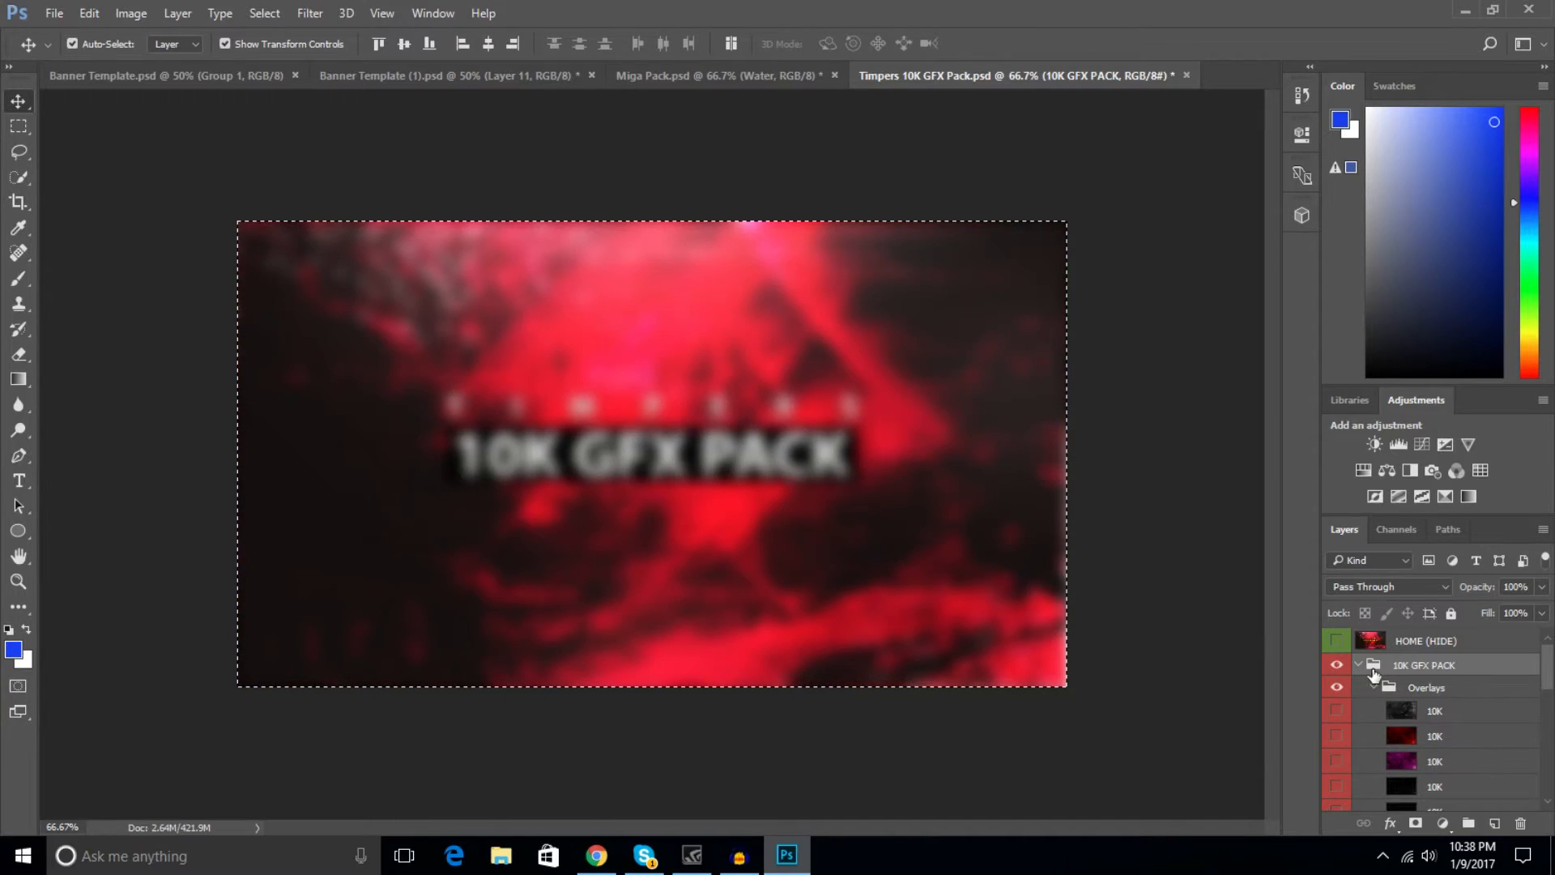
{"action": "left_click", "coordinate": [1374, 687]}
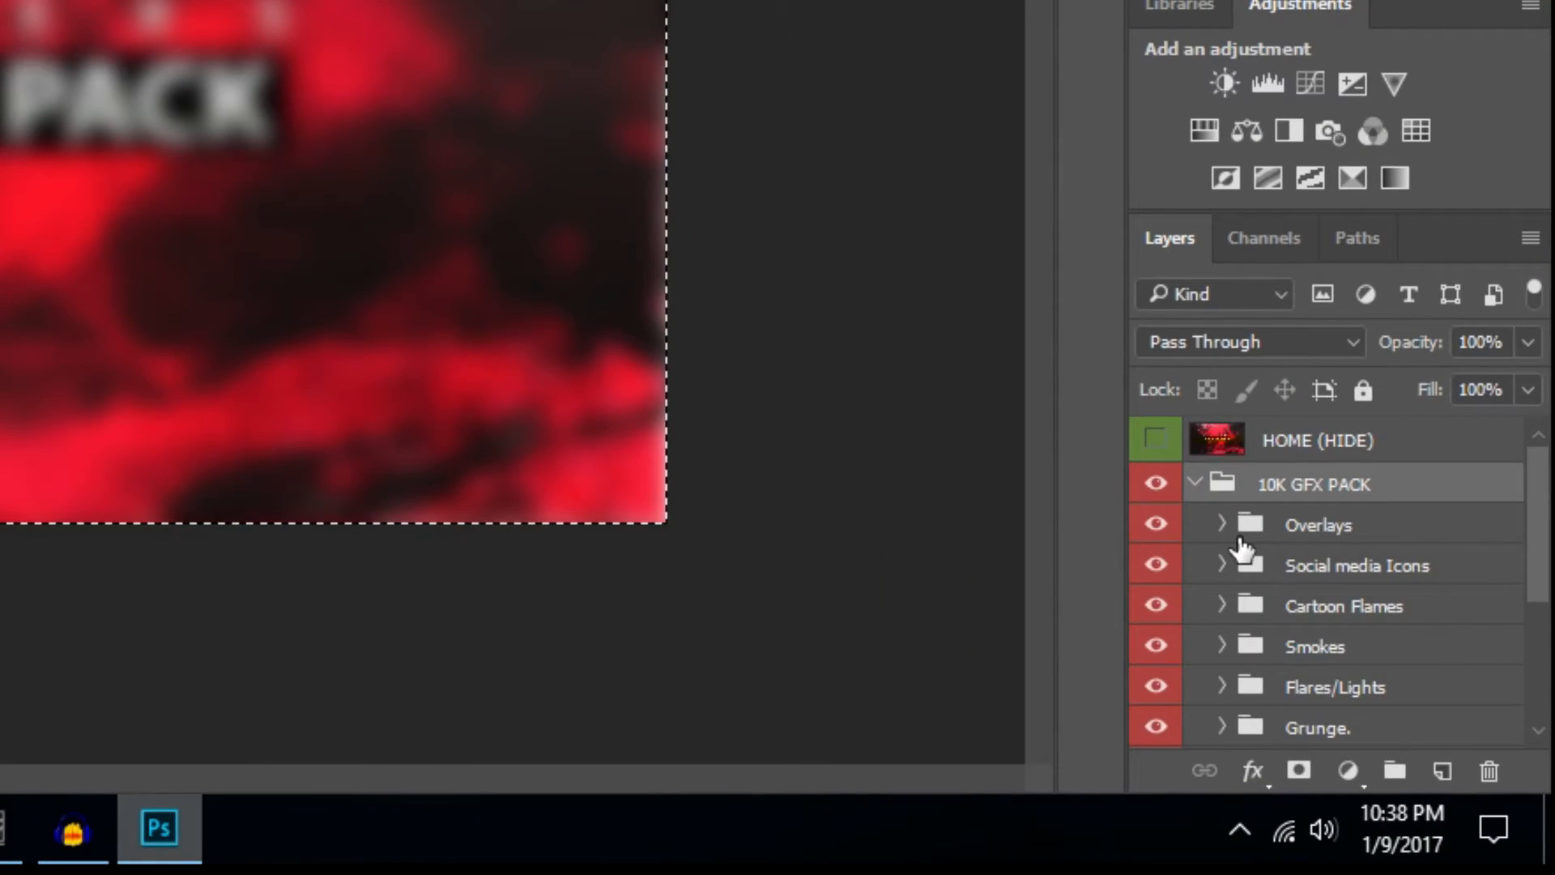
{"action": "scroll", "coordinate": [1244, 549], "scroll_direction": "down", "scroll_amount": 2}
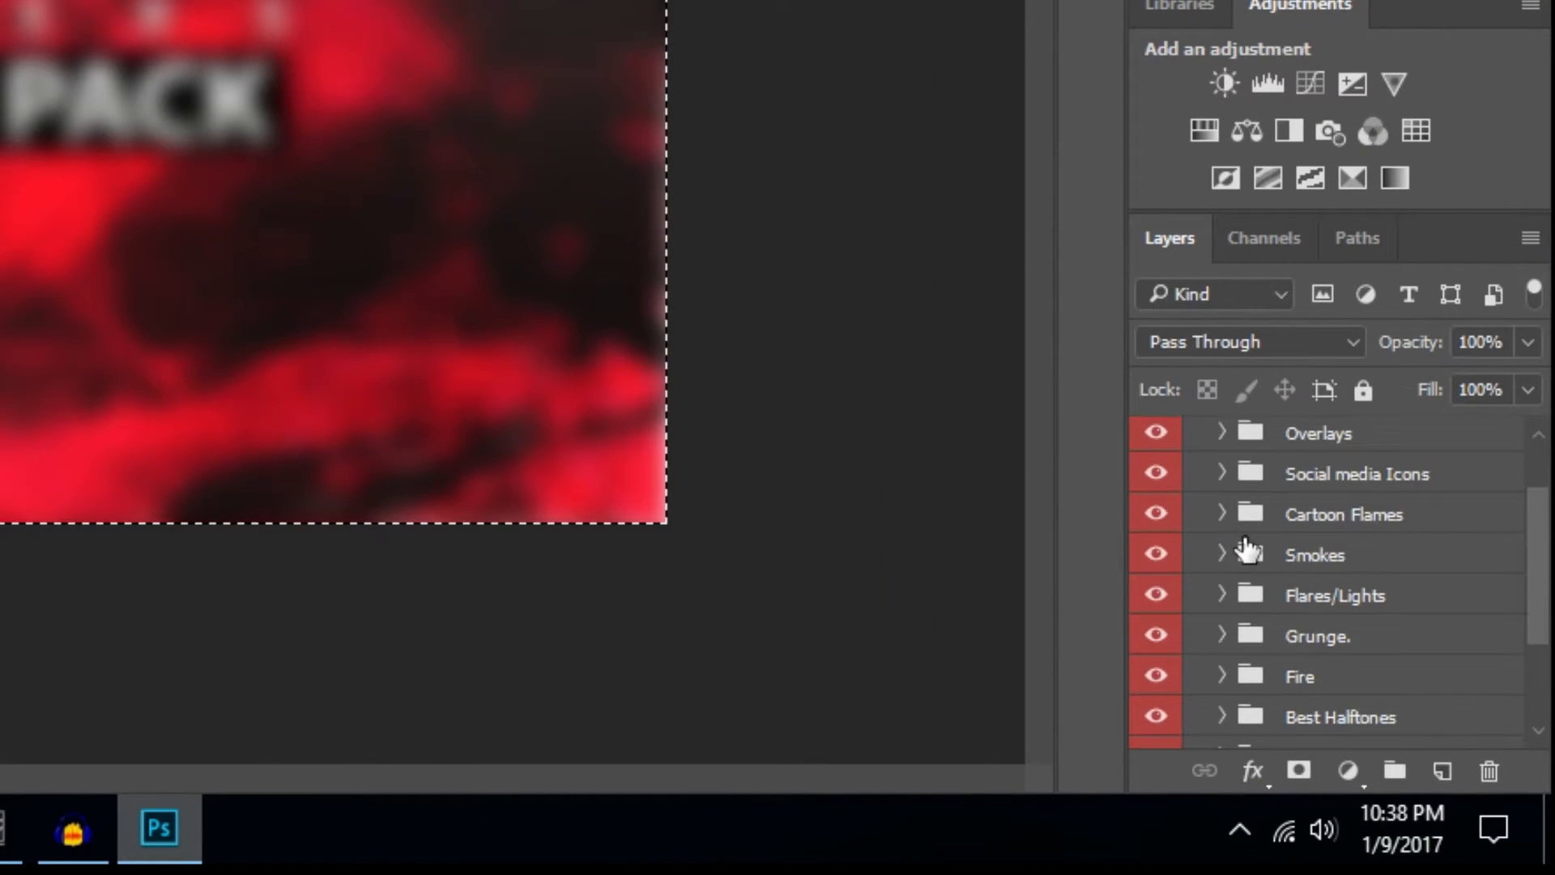
{"action": "left_click", "coordinate": [1223, 474]}
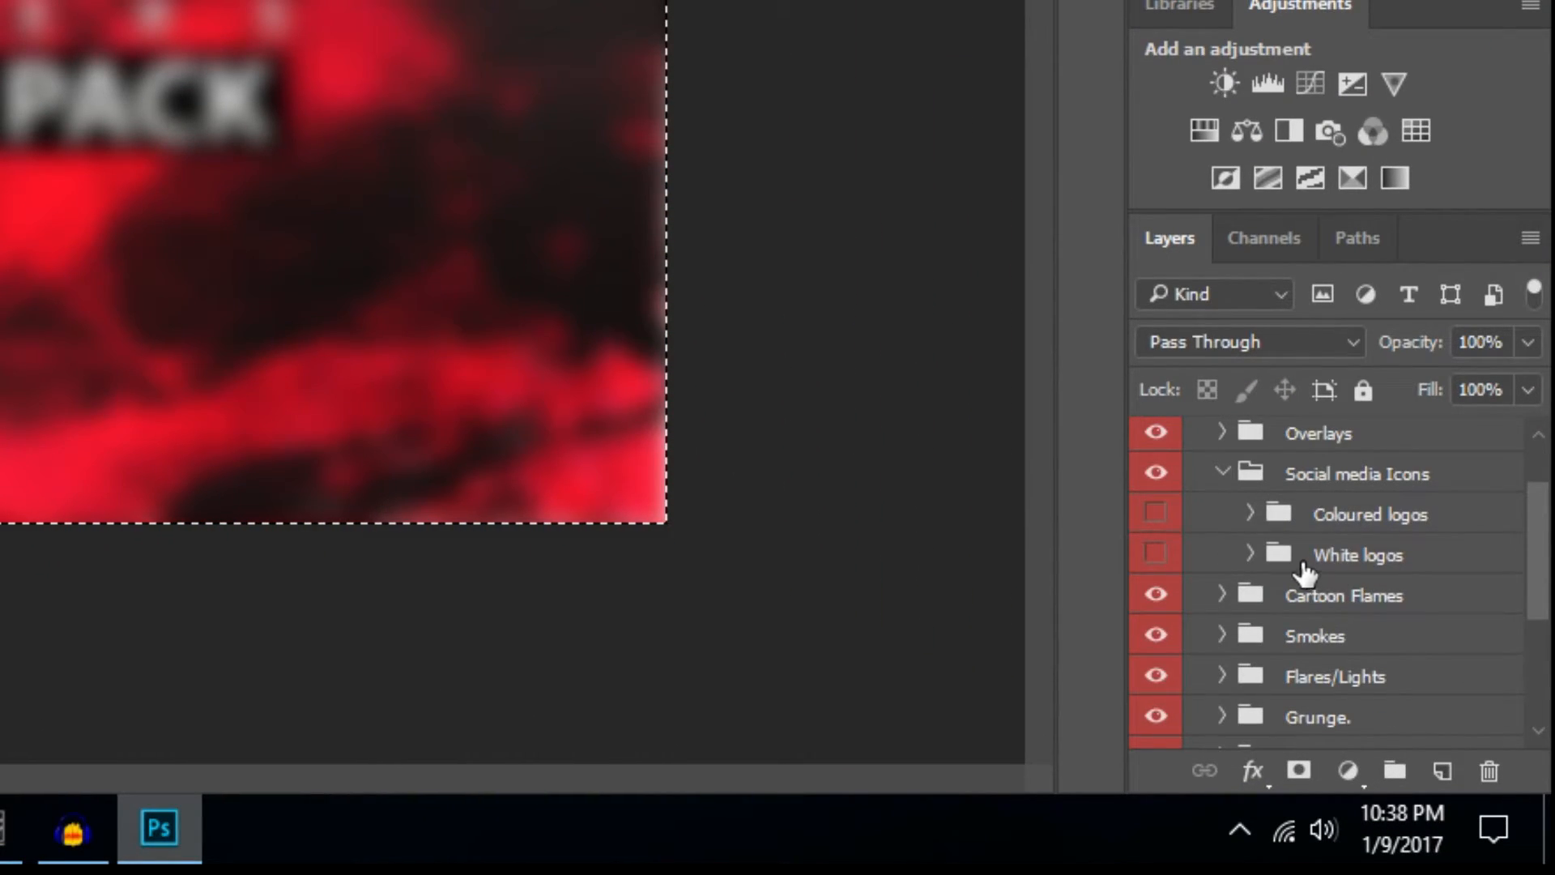
{"action": "left_click", "coordinate": [1250, 555]}
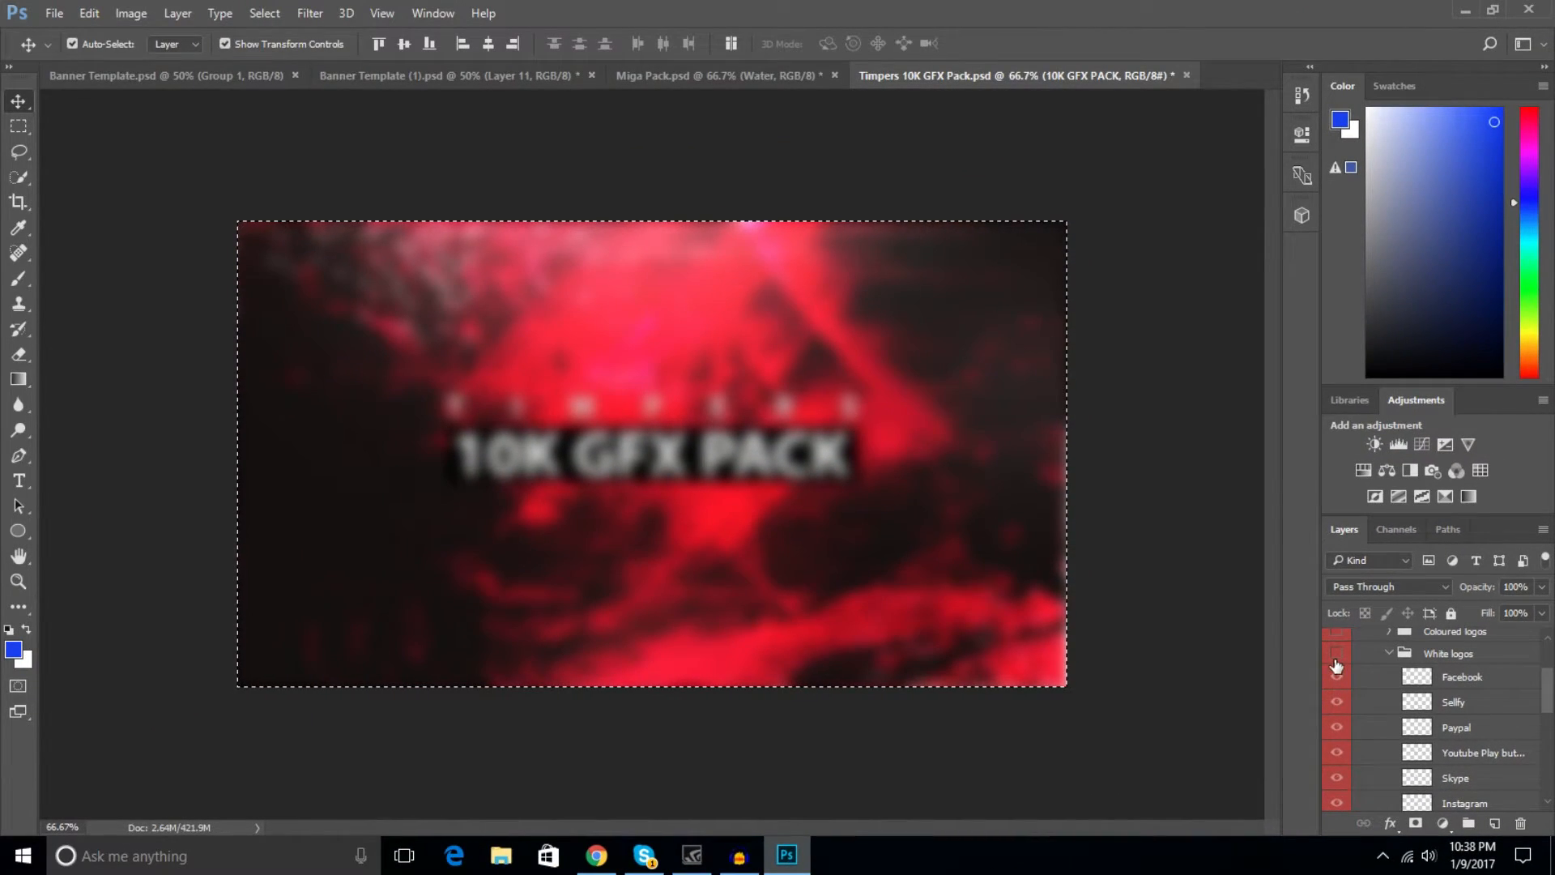
Show the White logos group and hide its Sellfy, Paypal, Youtube Play button, Skype and Instagram layers.
{"action": "left_click", "coordinate": [1244, 555]}
{"action": "scroll", "coordinate": [1245, 561], "scroll_direction": "down", "scroll_amount": 2}
{"action": "scroll", "coordinate": [1338, 658], "scroll_direction": "up", "scroll_amount": 1}
{"action": "left_click", "coordinate": [1337, 679]}
{"action": "left_click", "coordinate": [1337, 702]}
{"action": "left_click", "coordinate": [1338, 726]}
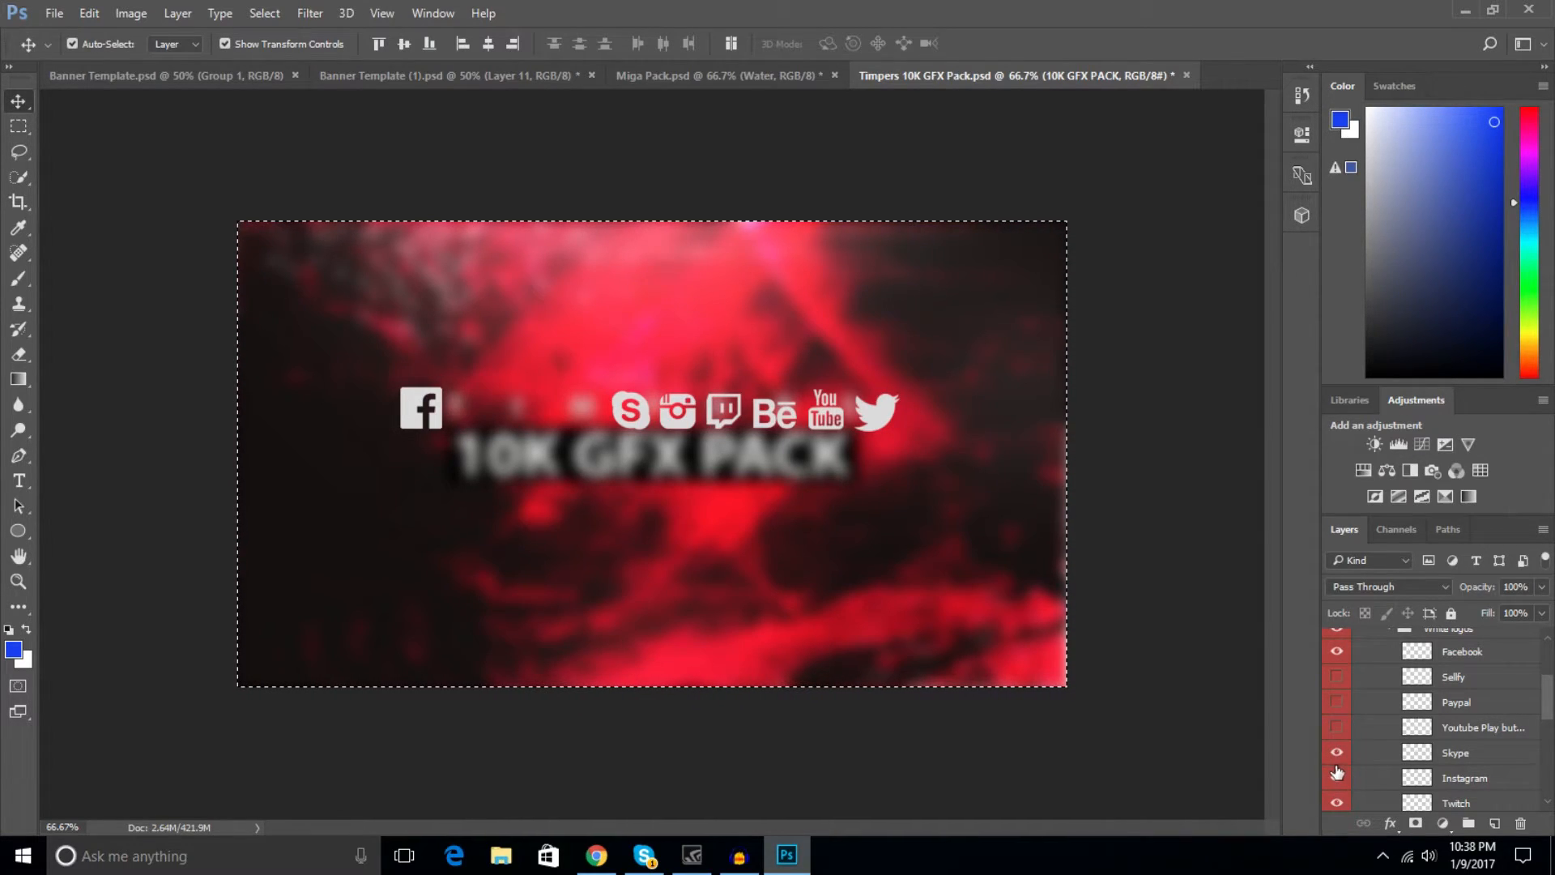
{"action": "left_click", "coordinate": [1338, 752]}
{"action": "left_click", "coordinate": [1337, 778]}
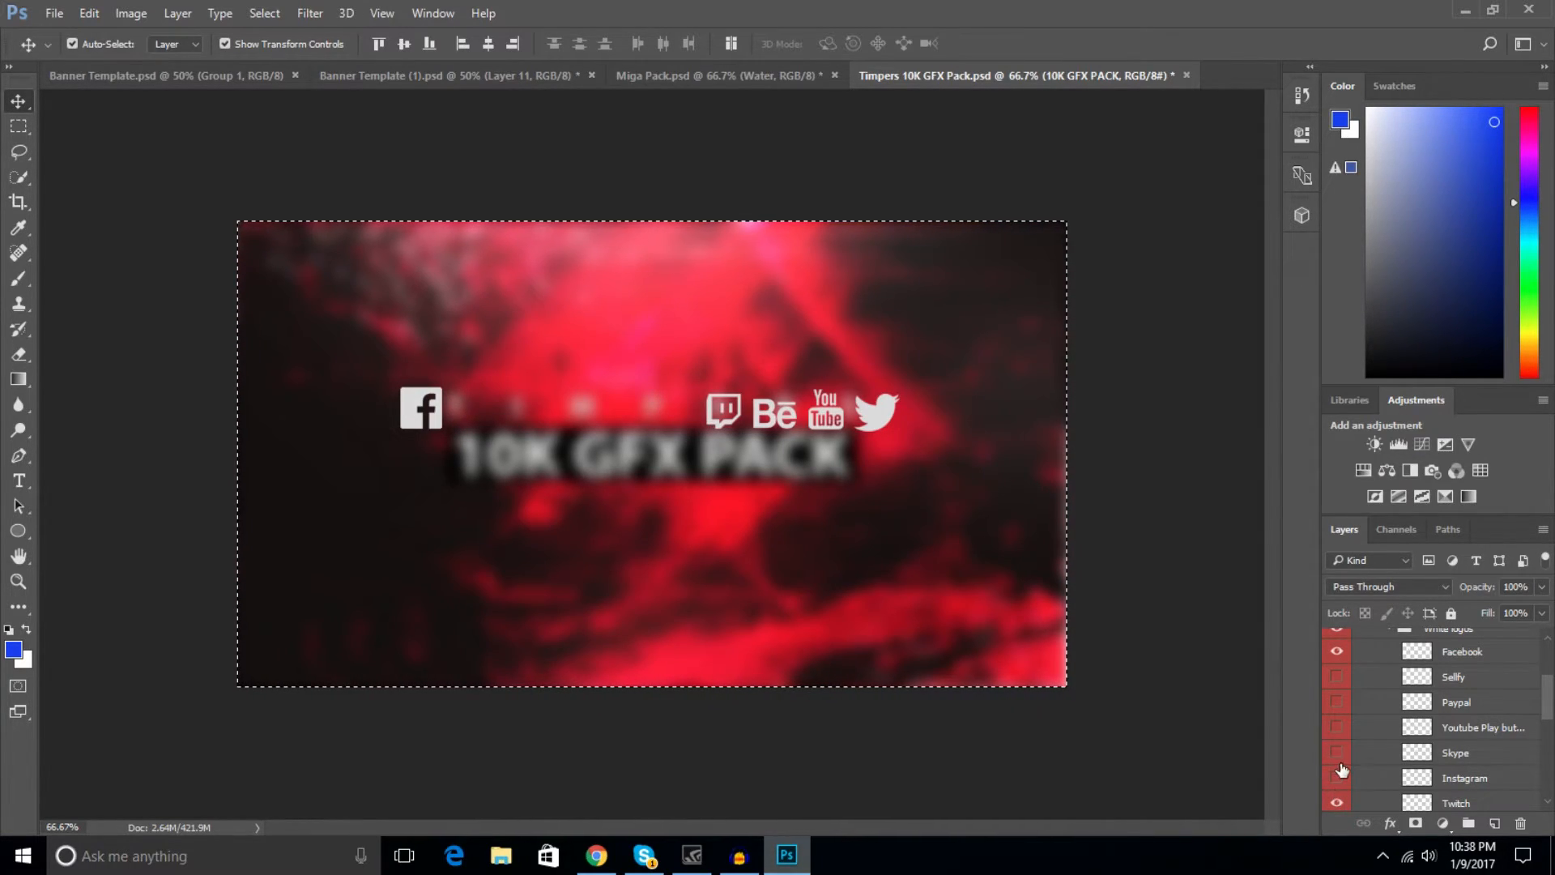
Hide the Twitch, Behance, YouTube and Twitter logos so that only the white Facebook logo is shown.
{"action": "scroll", "coordinate": [1341, 766], "scroll_direction": "down", "scroll_amount": 1}
{"action": "scroll", "coordinate": [1337, 746], "scroll_direction": "down", "scroll_amount": 2}
{"action": "left_click", "coordinate": [1338, 728]}
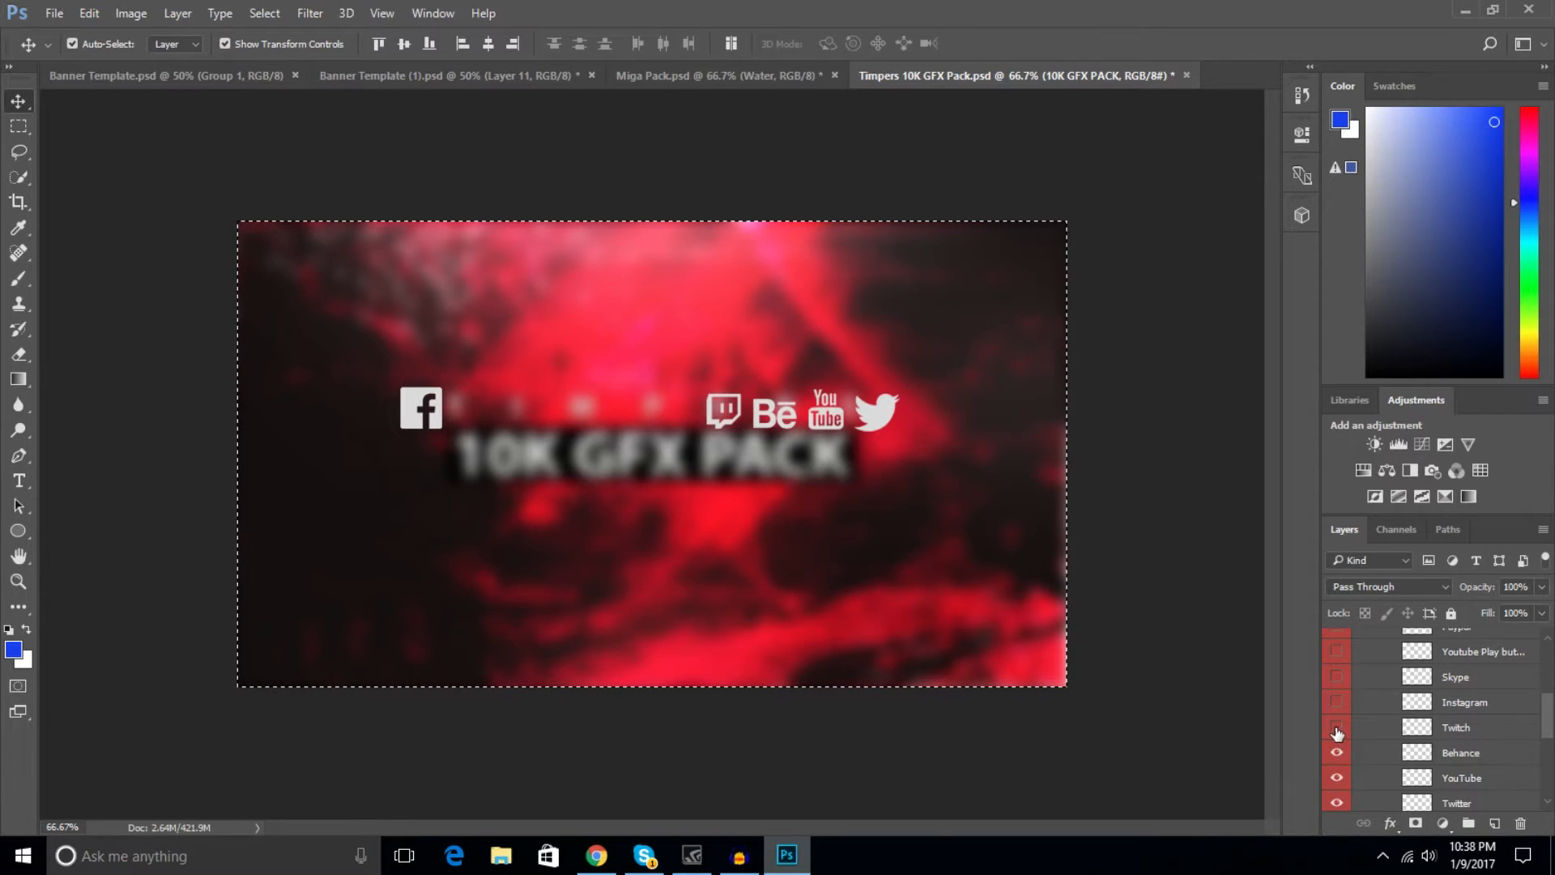
{"action": "left_click", "coordinate": [1338, 752]}
{"action": "scroll", "coordinate": [1337, 752], "scroll_direction": "down", "scroll_amount": 2}
{"action": "left_click", "coordinate": [1337, 727]}
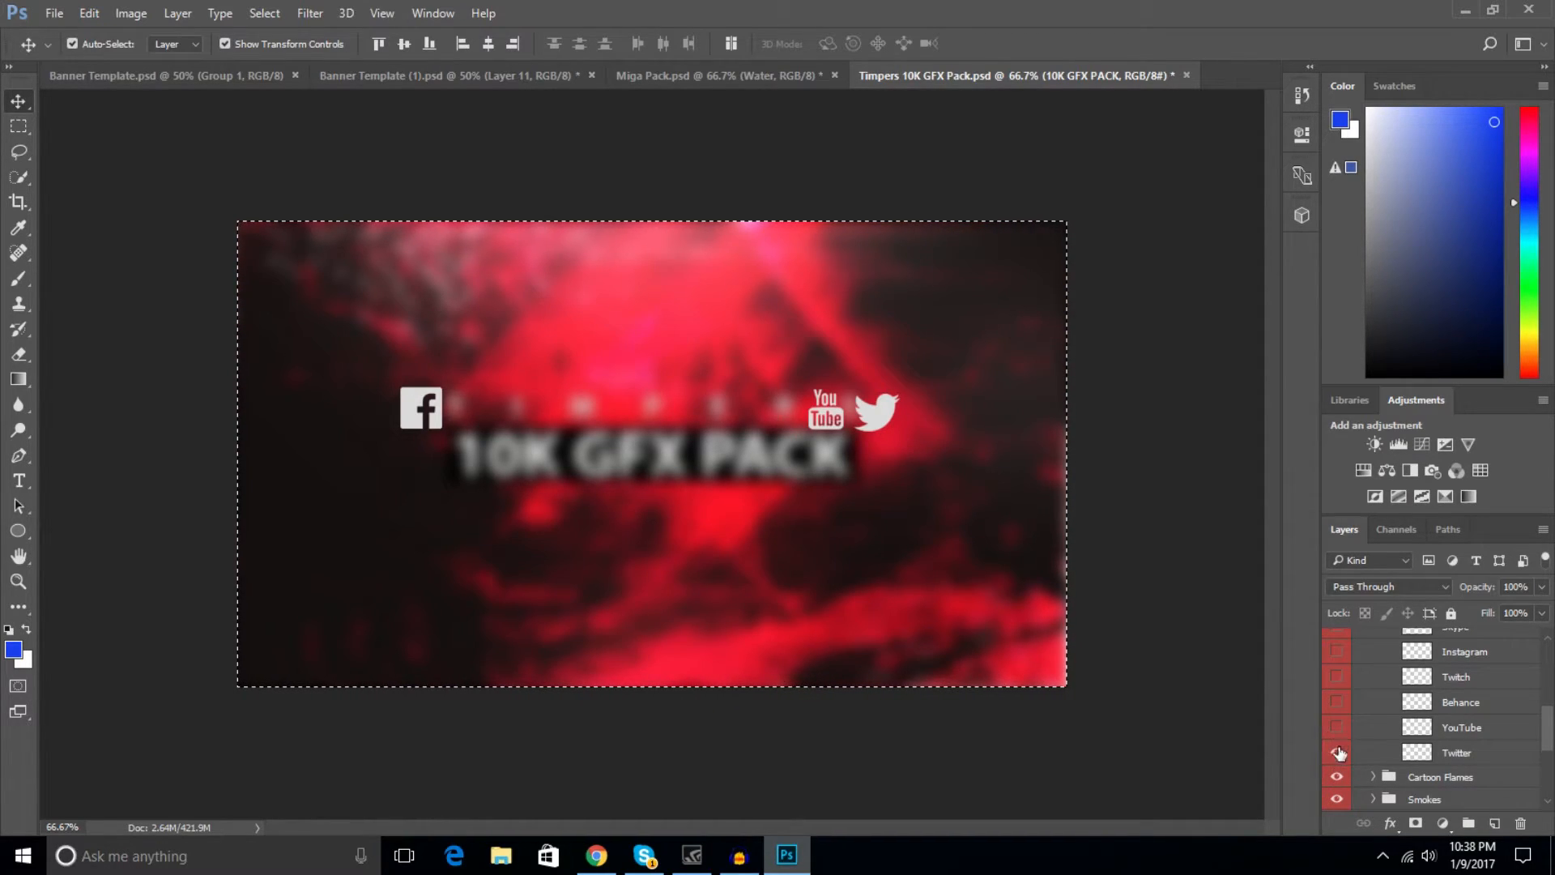
{"action": "left_click", "coordinate": [1337, 752]}
{"action": "scroll", "coordinate": [1345, 738], "scroll_direction": "up", "scroll_amount": 7}
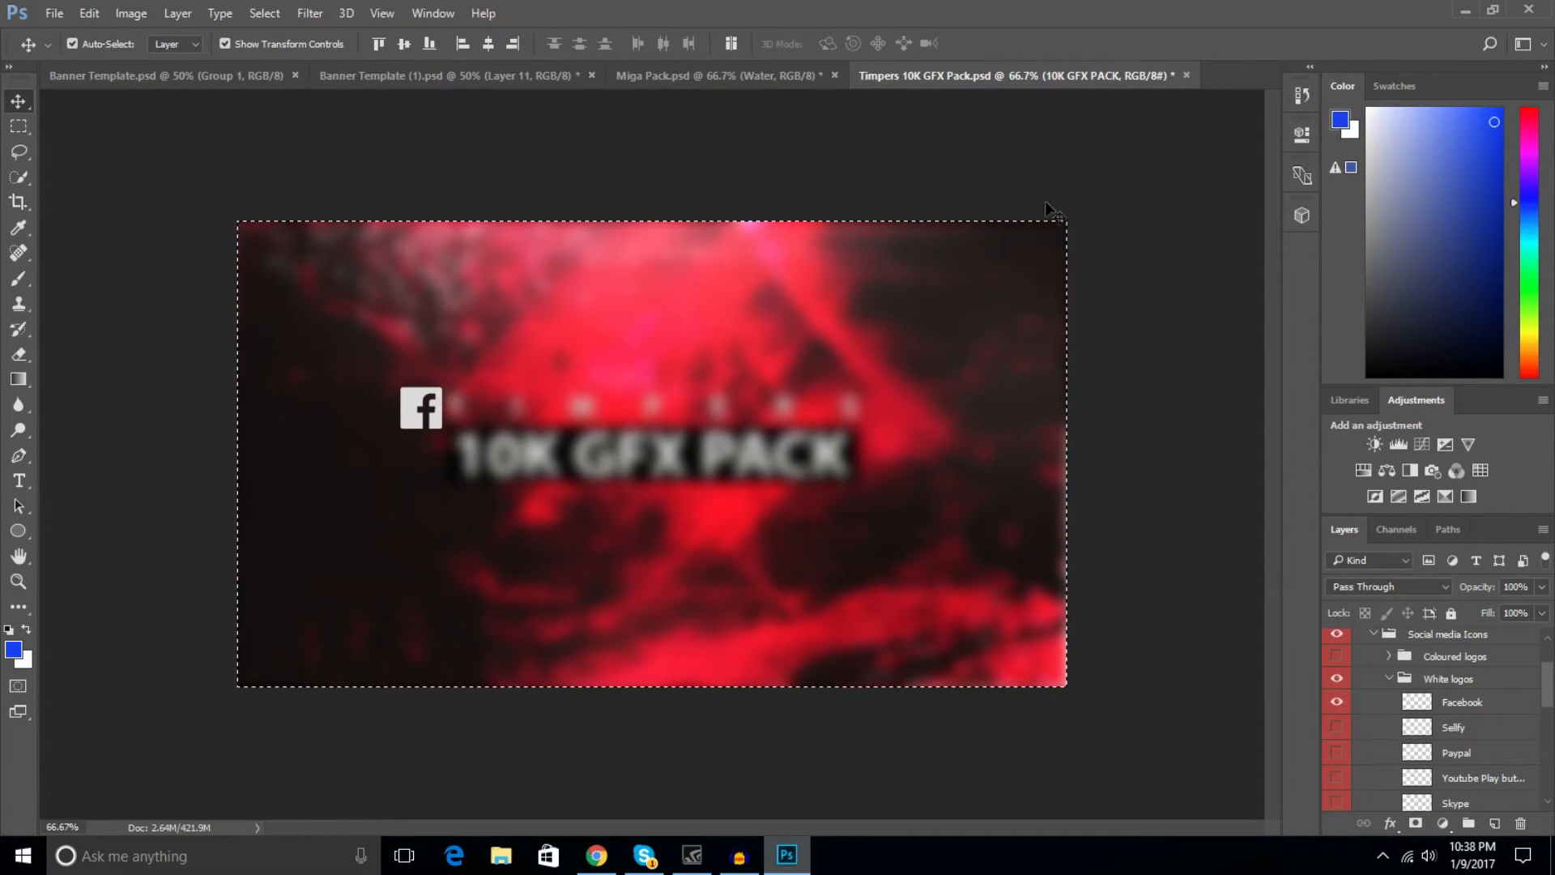
{"action": "key", "text": "ctrl"}
{"action": "key", "text": "ctrl+d"}
{"action": "key", "text": "ctrl+z"}
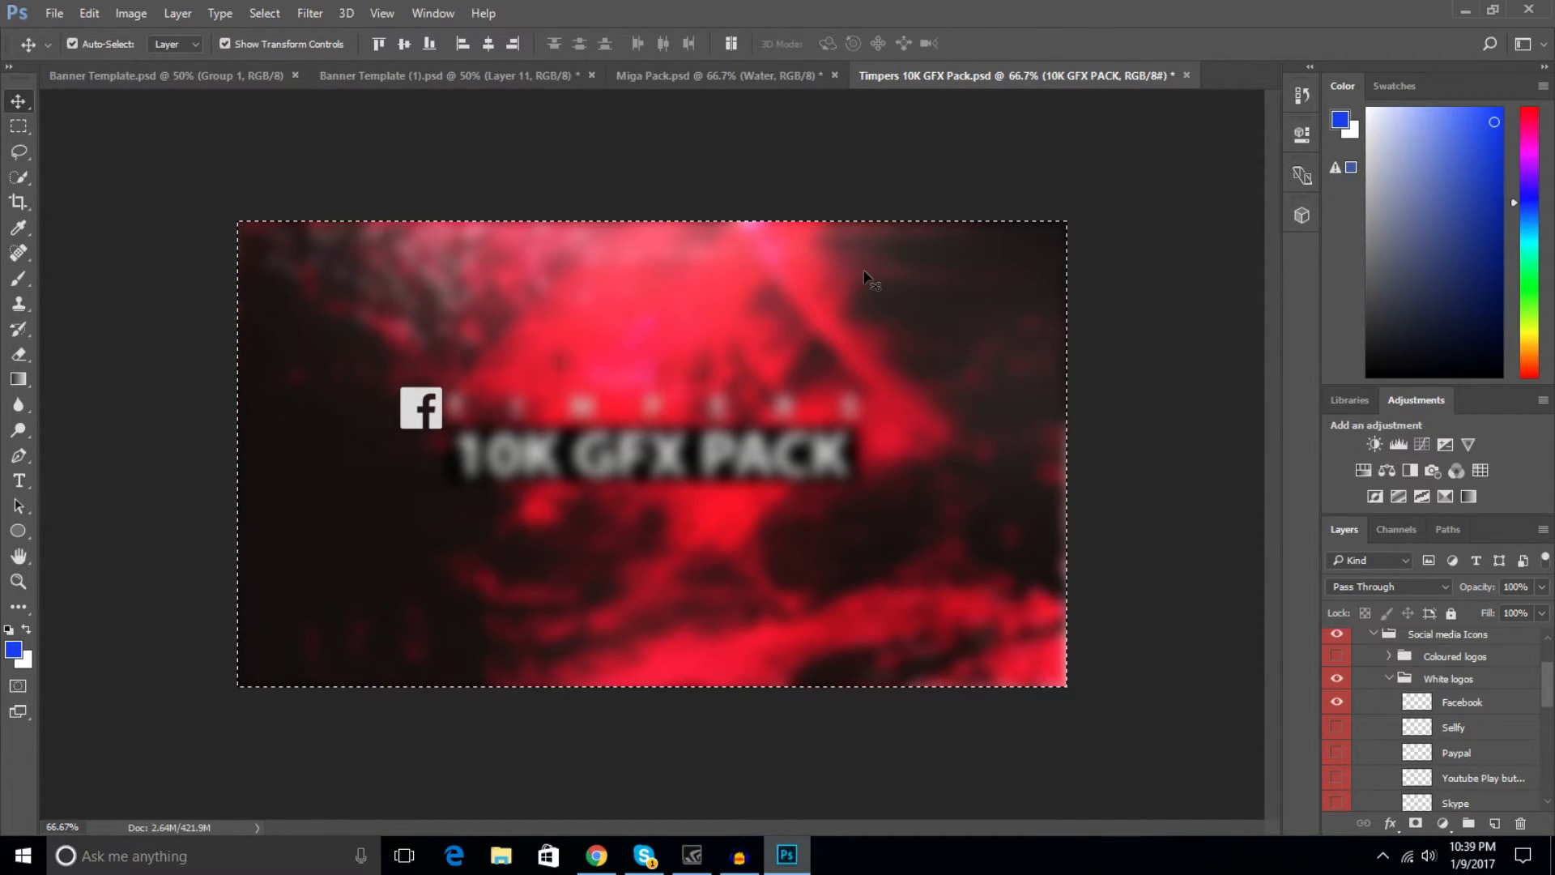
{"action": "key", "text": "ctrl+d"}
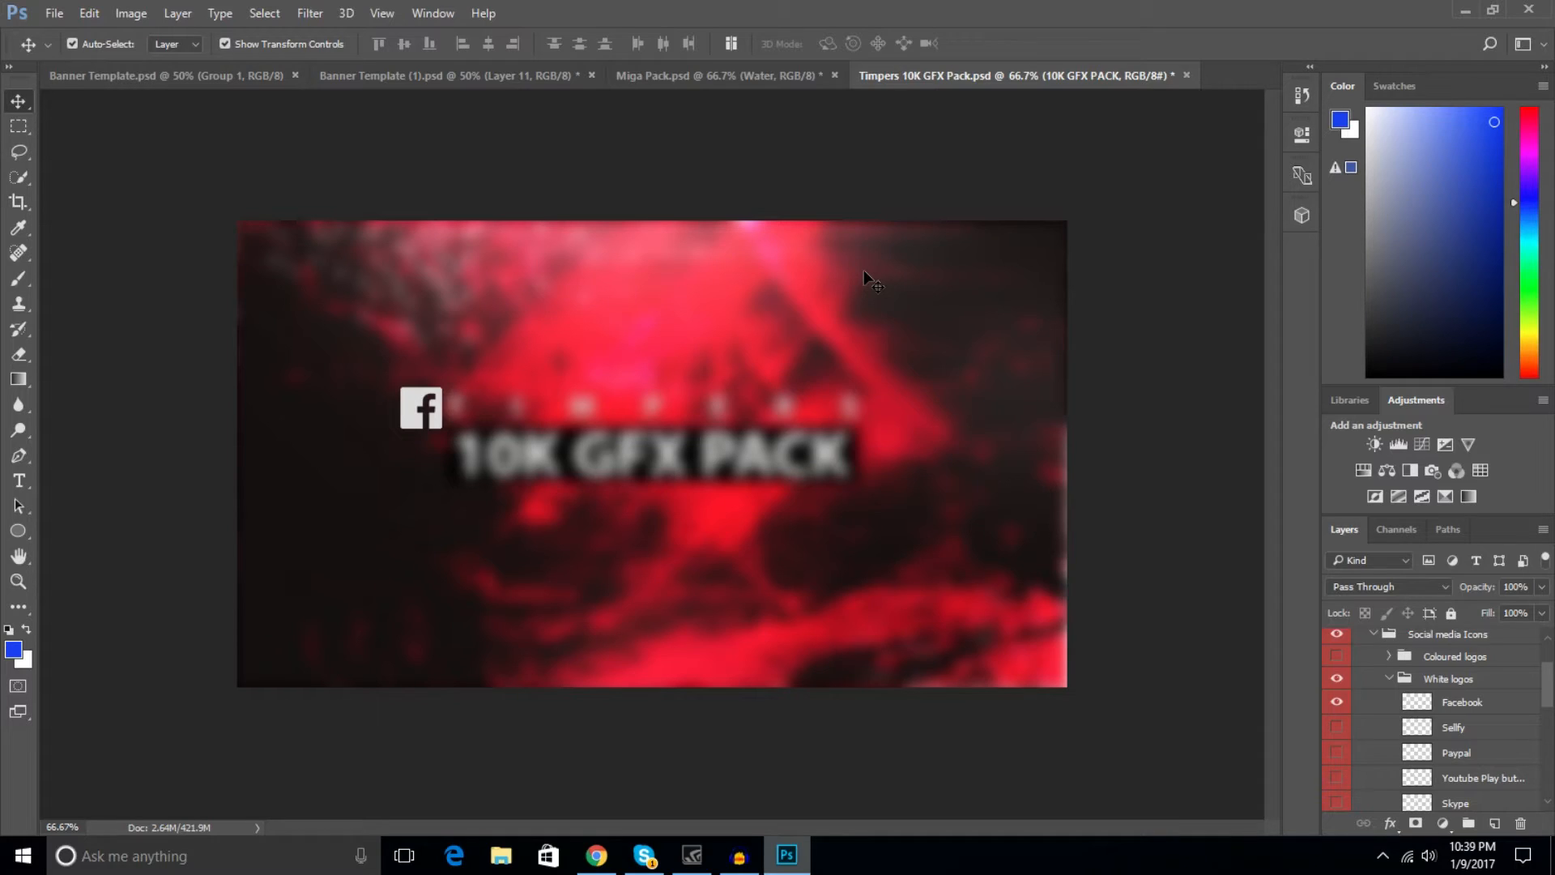
{"action": "key", "text": "ctrl+z"}
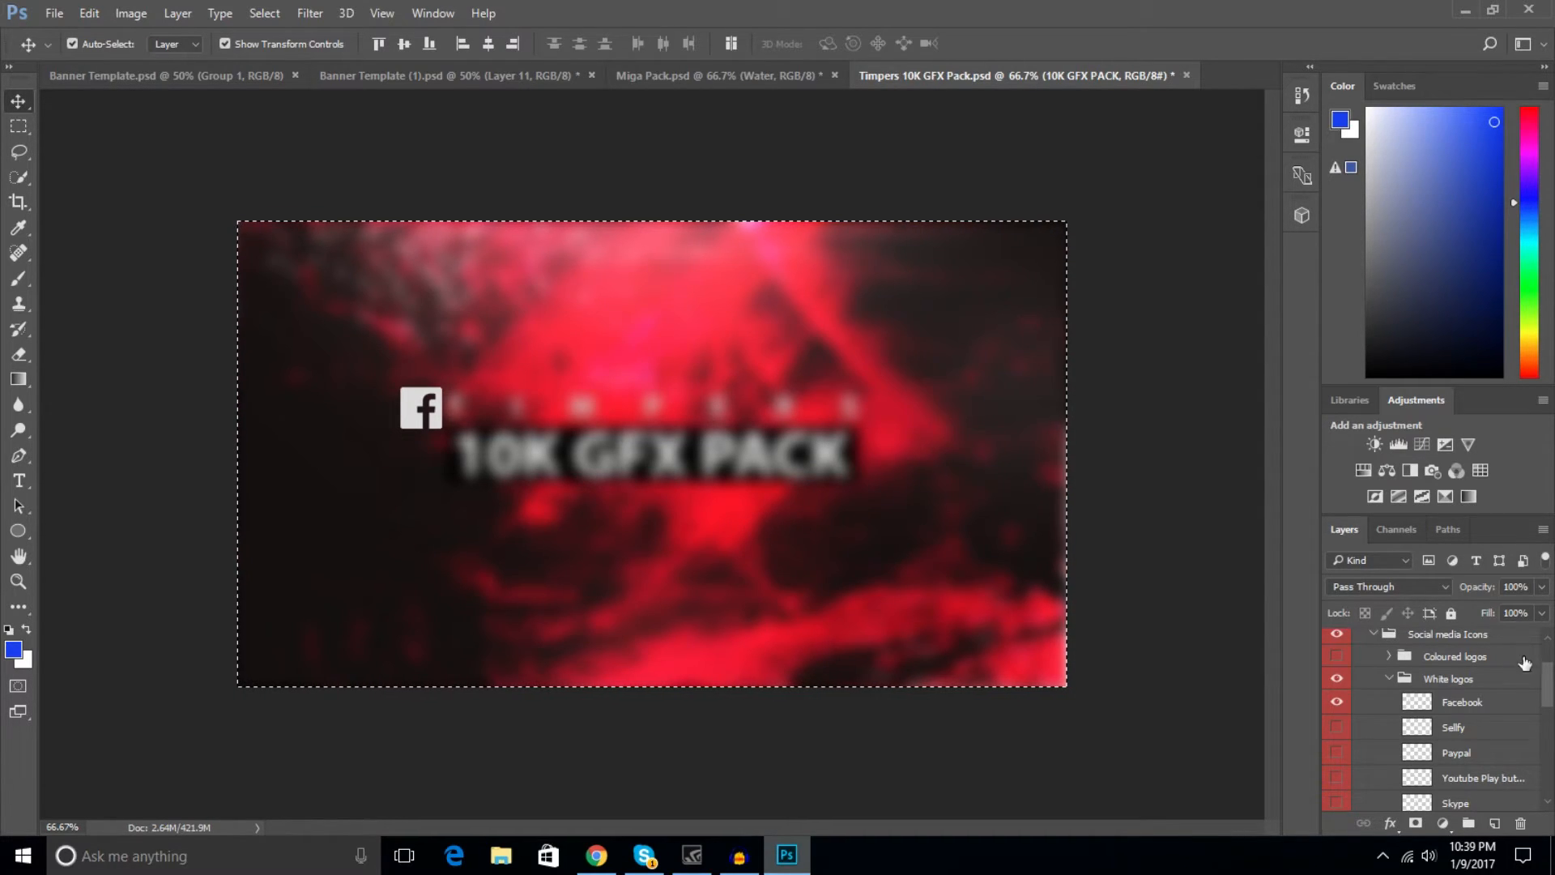
Copy the white Facebook logo layer and paste it into Banner Template (1).psd.
{"action": "left_click", "coordinate": [1471, 707]}
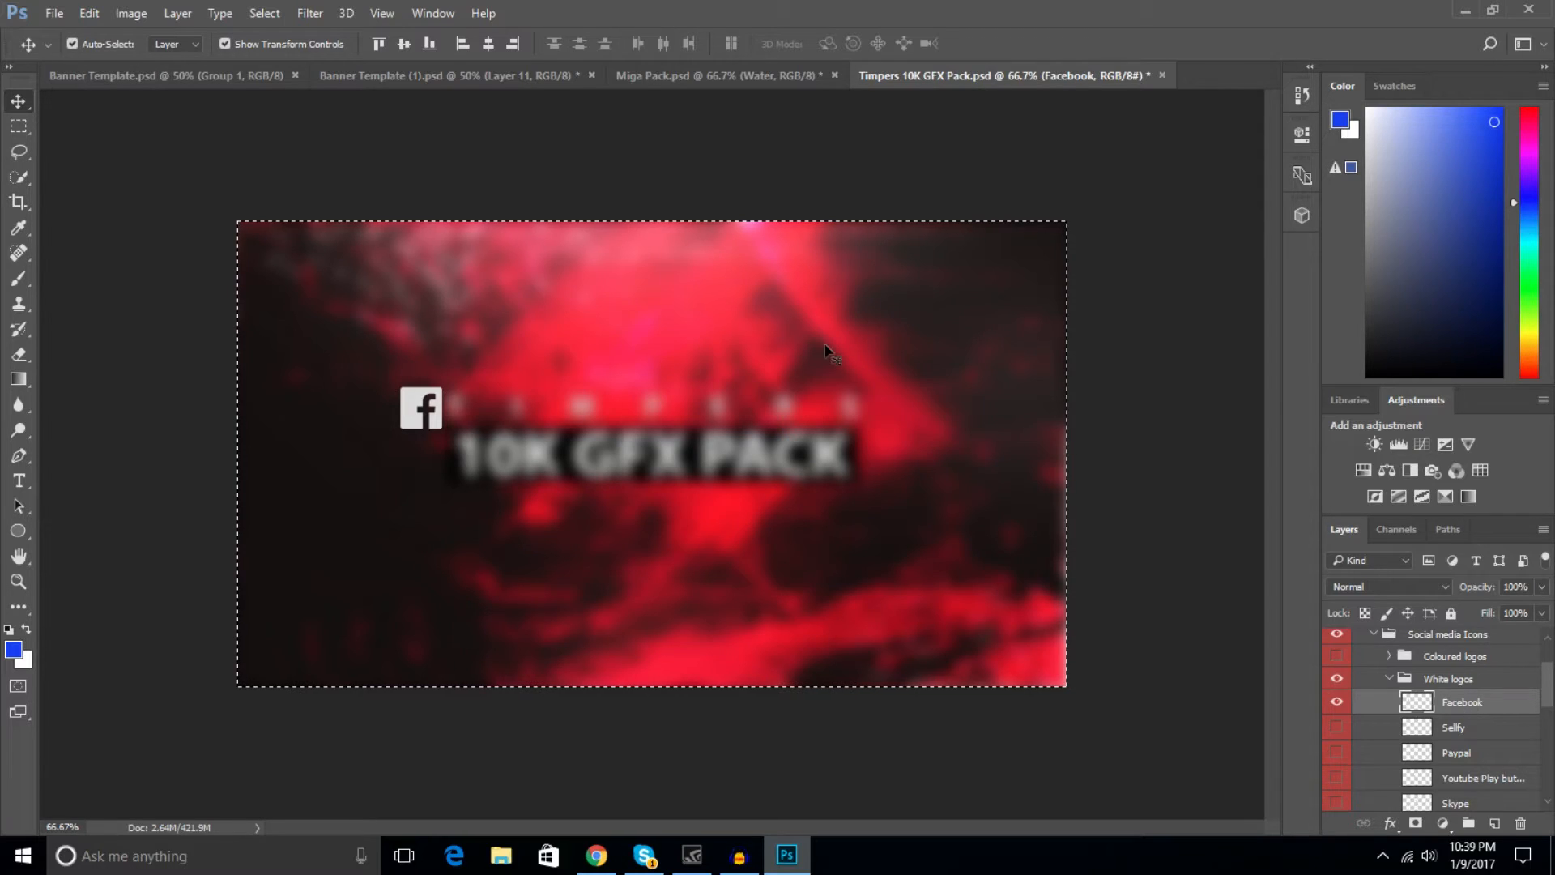
{"action": "left_click", "coordinate": [439, 75]}
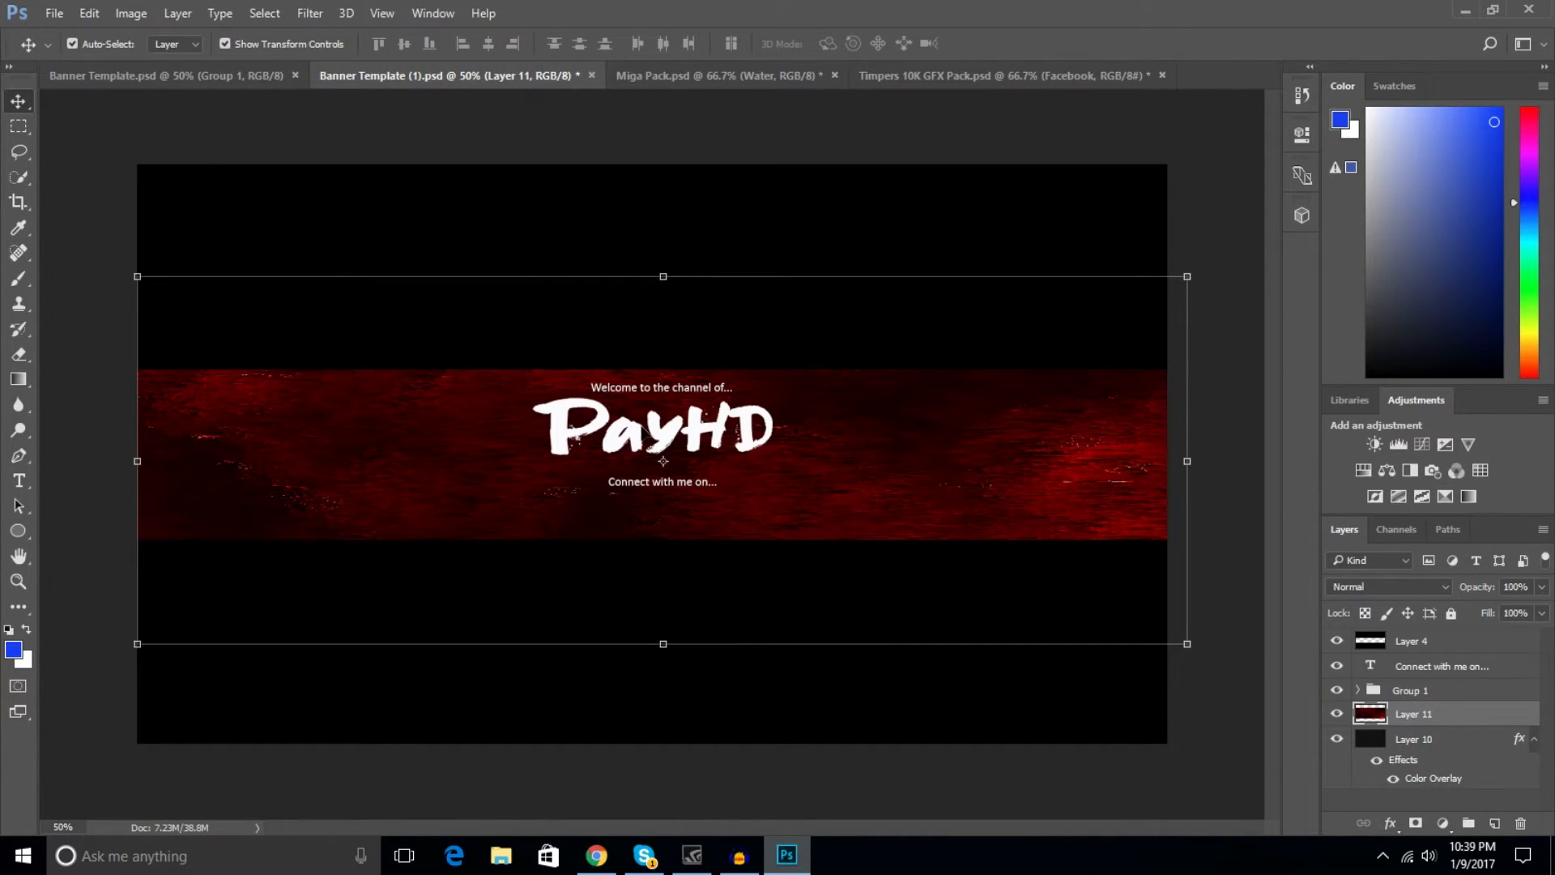
{"action": "key", "text": "ctrl+v"}
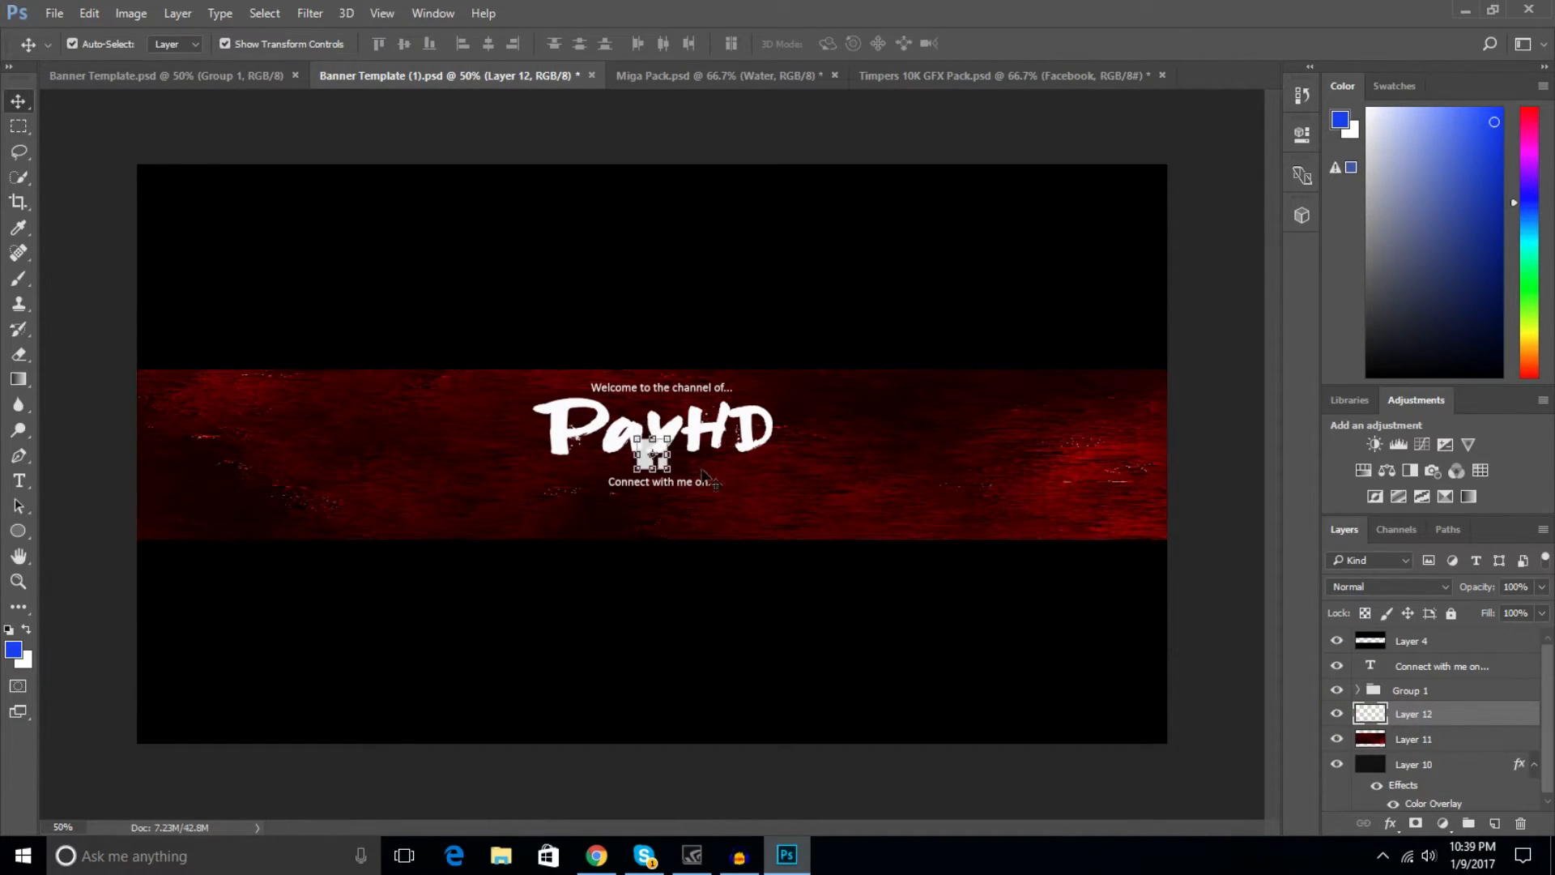
Move the pasted Facebook logo beneath the "Connect with me on..." line and shift it left to the start of the text.
{"action": "key", "text": "shift+Down"}
{"action": "key", "text": "shift+Down"}
{"action": "key", "text": "shift+Down"}
{"action": "key", "text": "shift+Down"}
{"action": "key", "text": "shift+Down"}
{"action": "key", "text": "shift+Down"}
{"action": "key", "text": "shift+Down"}
{"action": "key", "text": "shift+Down"}
{"action": "key", "text": "shift+Down"}
{"action": "key", "text": "shift+Down"}
{"action": "key", "text": "shift+Down"}
{"action": "key", "text": "shift+Down"}
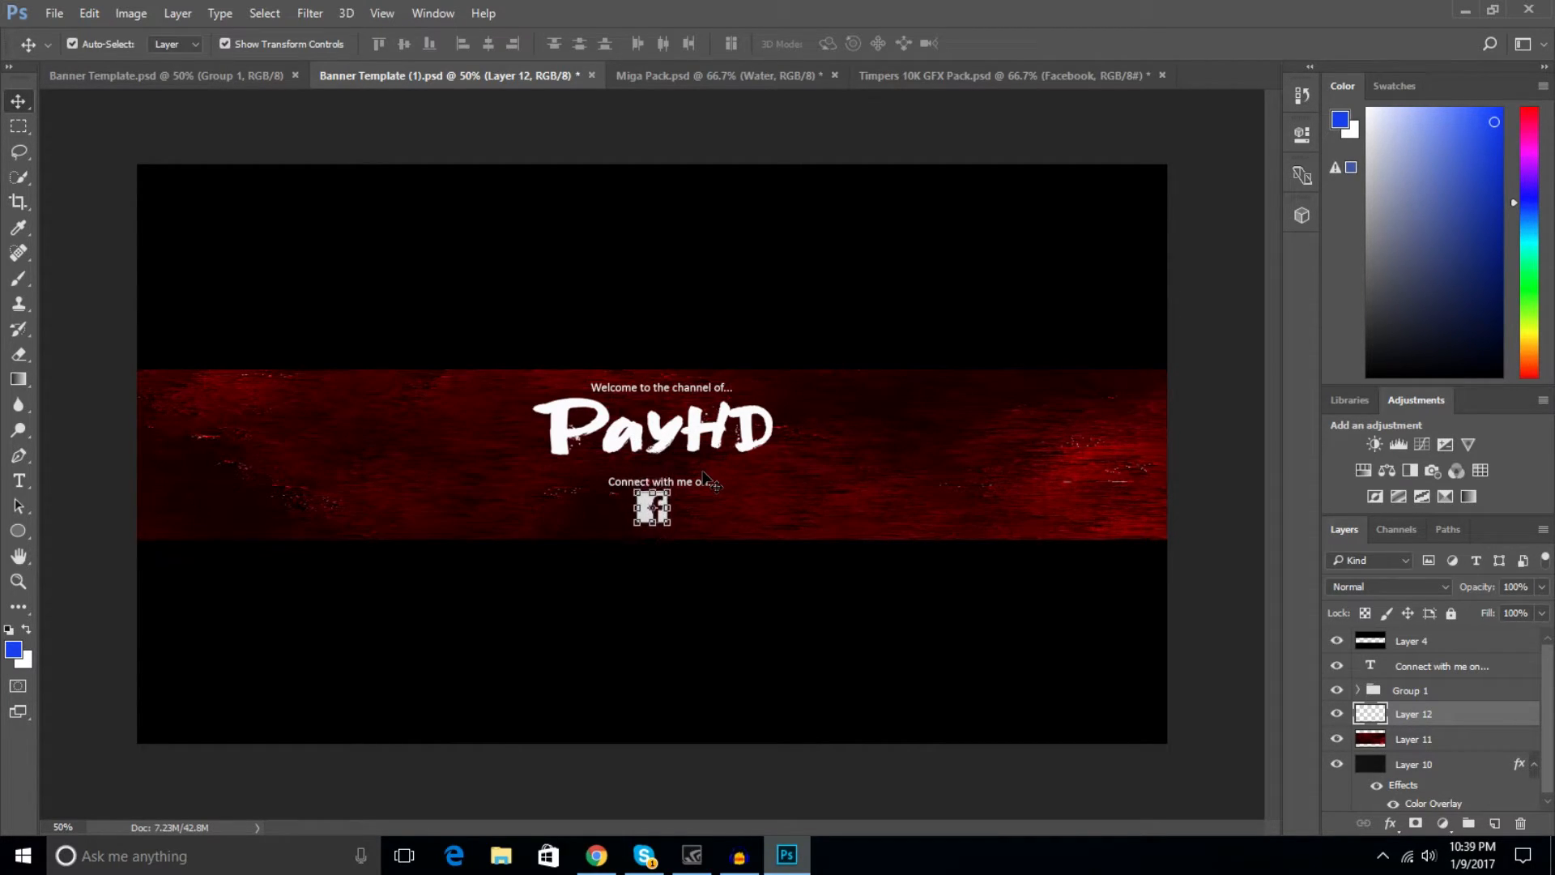
{"action": "key", "text": "Left"}
{"action": "key", "text": "Left"}
{"action": "key", "text": "Left"}
{"action": "key", "text": "Left"}
{"action": "key", "text": "Left"}
{"action": "key", "text": "Left"}
{"action": "key", "text": "Left"}
{"action": "key", "text": "Left"}
{"action": "key", "text": "Left"}
{"action": "key", "text": "Left"}
{"action": "key", "text": "Left"}
{"action": "key", "text": "Left"}
{"action": "key", "text": "Left"}
{"action": "key", "text": "Left"}
{"action": "key", "text": "Left"}
{"action": "key", "text": "Left"}
{"action": "key", "text": "Left"}
{"action": "key", "text": "Left"}
{"action": "key", "text": "Left"}
{"action": "key", "text": "Left"}
{"action": "key", "text": "Left"}
{"action": "key", "text": "Left"}
{"action": "key", "text": "Left"}
{"action": "key", "text": "Left"}
{"action": "key", "text": "Left"}
{"action": "key", "text": "Left"}
{"action": "key", "text": "Left"}
{"action": "key", "text": "Left"}
{"action": "key", "text": "Left"}
{"action": "key", "text": "Left"}
{"action": "key", "text": "Left"}
{"action": "key", "text": "Left"}
{"action": "key", "text": "Left"}
{"action": "key", "text": "Left"}
{"action": "key", "text": "Left"}
{"action": "key", "text": "Left"}
{"action": "key", "text": "Left"}
{"action": "key", "text": "Left"}
{"action": "key", "text": "Left"}
{"action": "key", "text": "Left"}
{"action": "key", "text": "Left"}
{"action": "key", "text": "Left"}
{"action": "key", "text": "Left"}
{"action": "key", "text": "Left"}
{"action": "key", "text": "Left"}
{"action": "key", "text": "Left"}
{"action": "key", "text": "Left"}
{"action": "key", "text": "Left"}
{"action": "key", "text": "Left"}
{"action": "key", "text": "Left"}
{"action": "key", "text": "Left"}
{"action": "key", "text": "Left"}
{"action": "key", "text": "Left"}
{"action": "key", "text": "Left"}
{"action": "key", "text": "Left"}
{"action": "key", "text": "Left"}
{"action": "key", "text": "Left"}
{"action": "key", "text": "Left"}
{"action": "key", "text": "Left"}
{"action": "key", "text": "Left"}
{"action": "key", "text": "Left"}
{"action": "key", "text": "Left"}
{"action": "key", "text": "Left"}
{"action": "key", "text": "Left"}
{"action": "key", "text": "Left"}
{"action": "key", "text": "Left"}
{"action": "key", "text": "Left"}
{"action": "key", "text": "Left"}
{"action": "key", "text": "Left"}
{"action": "key", "text": "Left"}
{"action": "key", "text": "Left"}
{"action": "key", "text": "Left"}
{"action": "key", "text": "Left"}
{"action": "key", "text": "Left"}
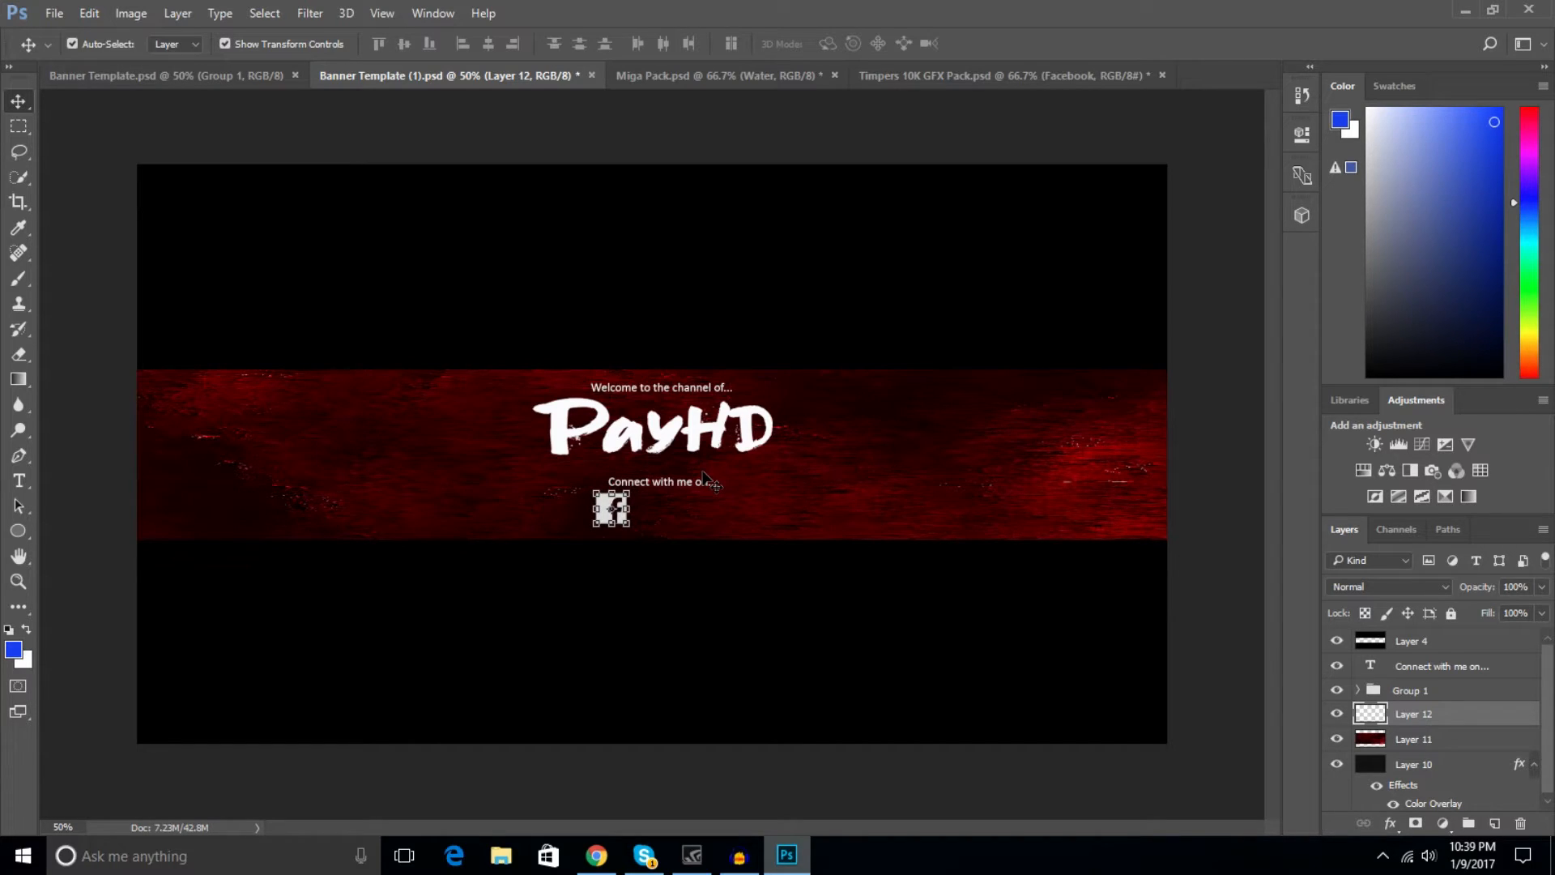
Back in Timpers 10K GFX Pack.psd, hide the Facebook logo and show only the white Skype logo.
{"action": "left_click", "coordinate": [868, 71]}
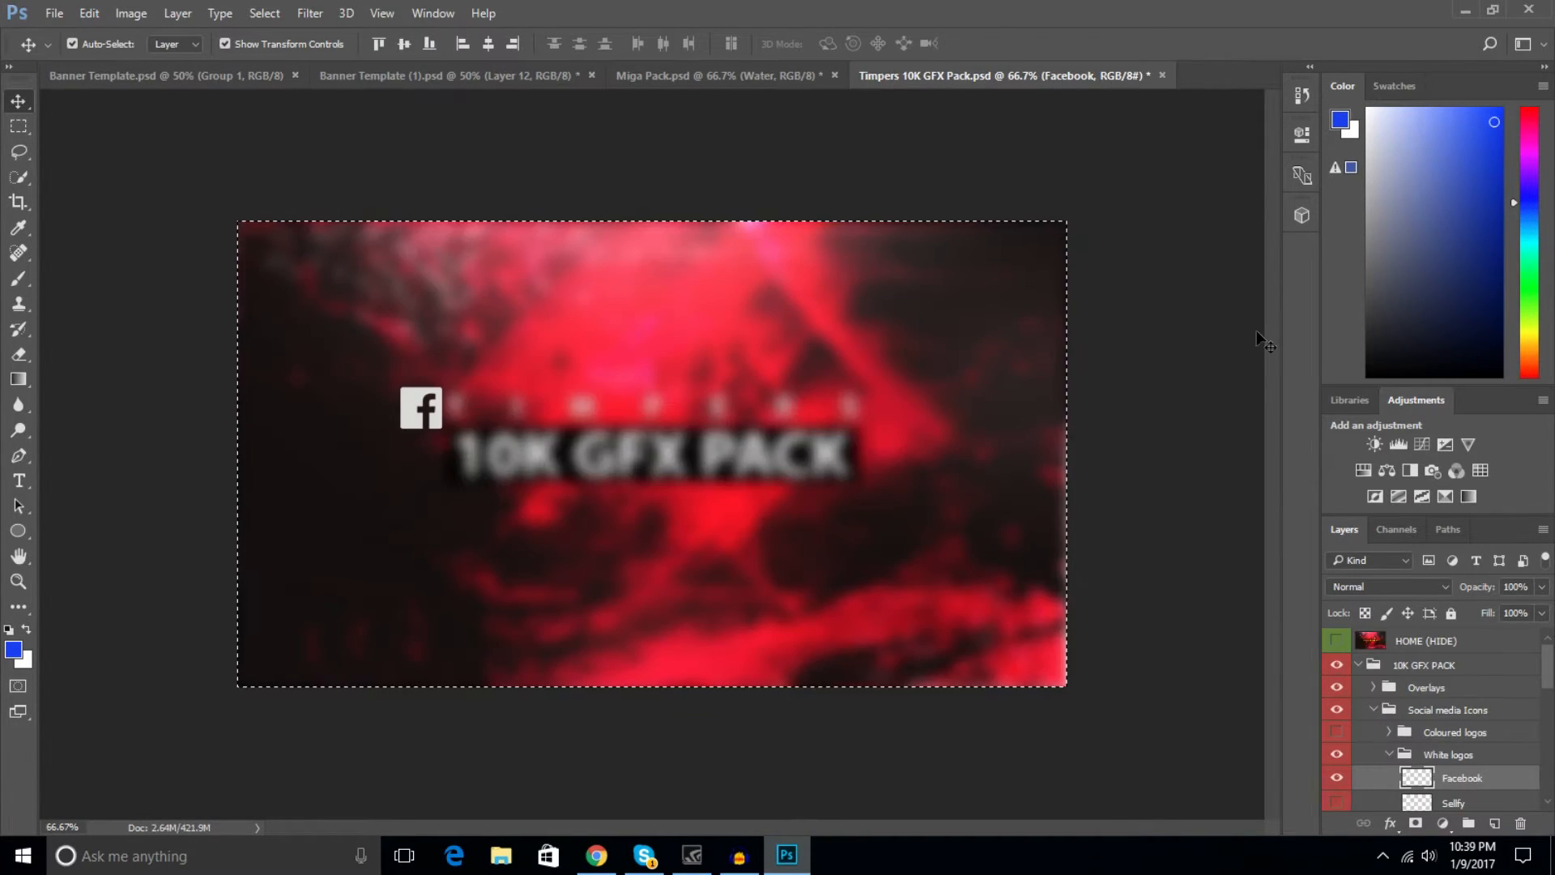
{"action": "scroll", "coordinate": [1391, 729], "scroll_direction": "down", "scroll_amount": 2}
{"action": "left_click", "coordinate": [1337, 727]}
{"action": "scroll", "coordinate": [1423, 711], "scroll_direction": "down", "scroll_amount": 2}
{"action": "scroll", "coordinate": [1423, 710], "scroll_direction": "down", "scroll_amount": 2}
{"action": "left_click", "coordinate": [1336, 754]}
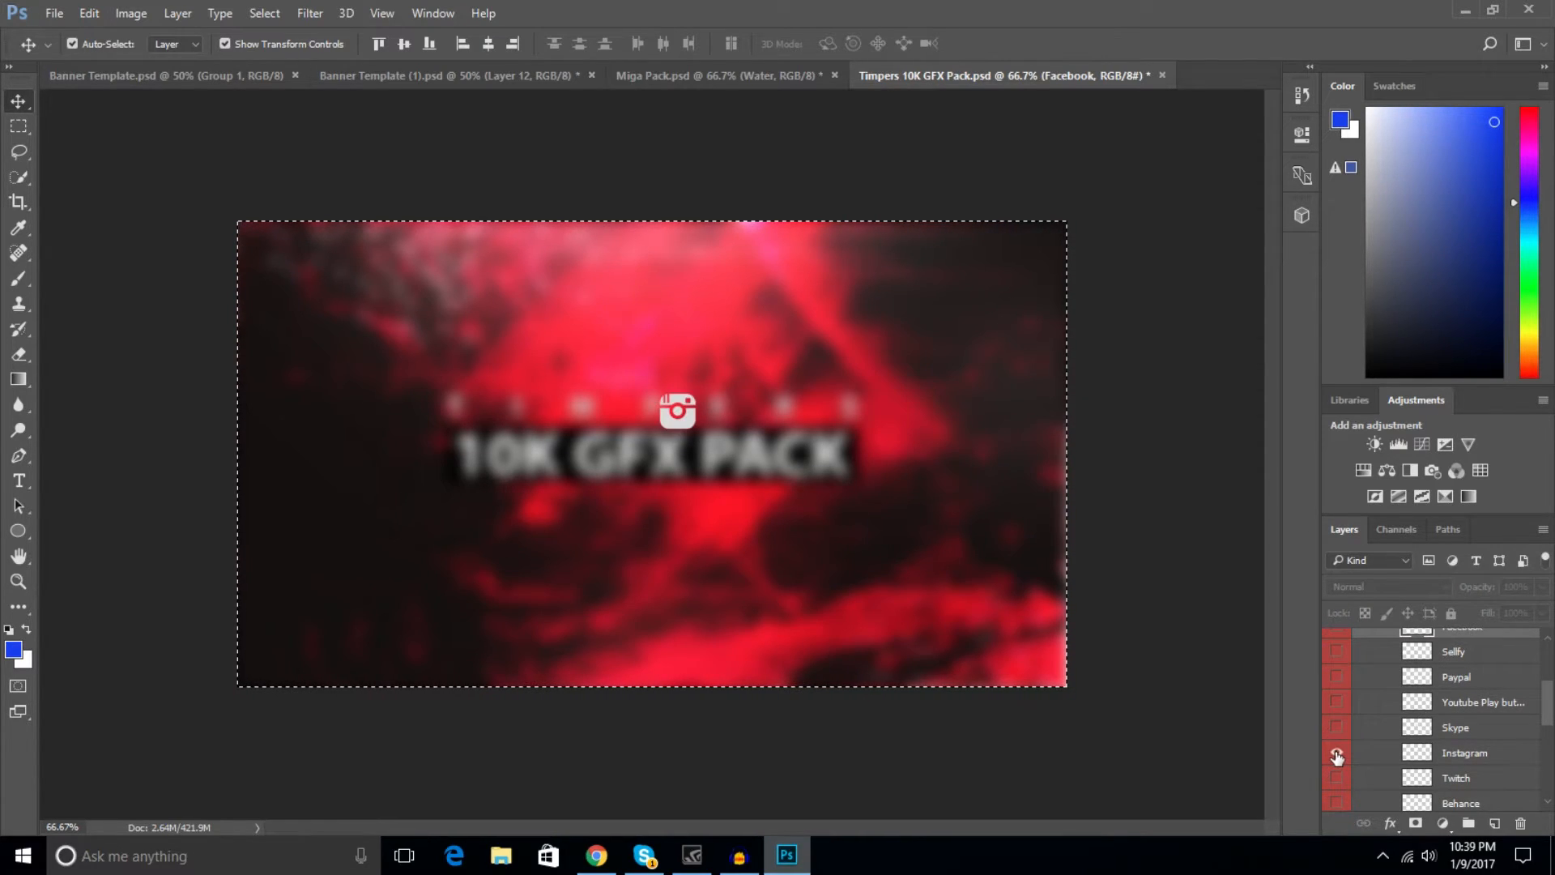
{"action": "left_click", "coordinate": [1337, 727]}
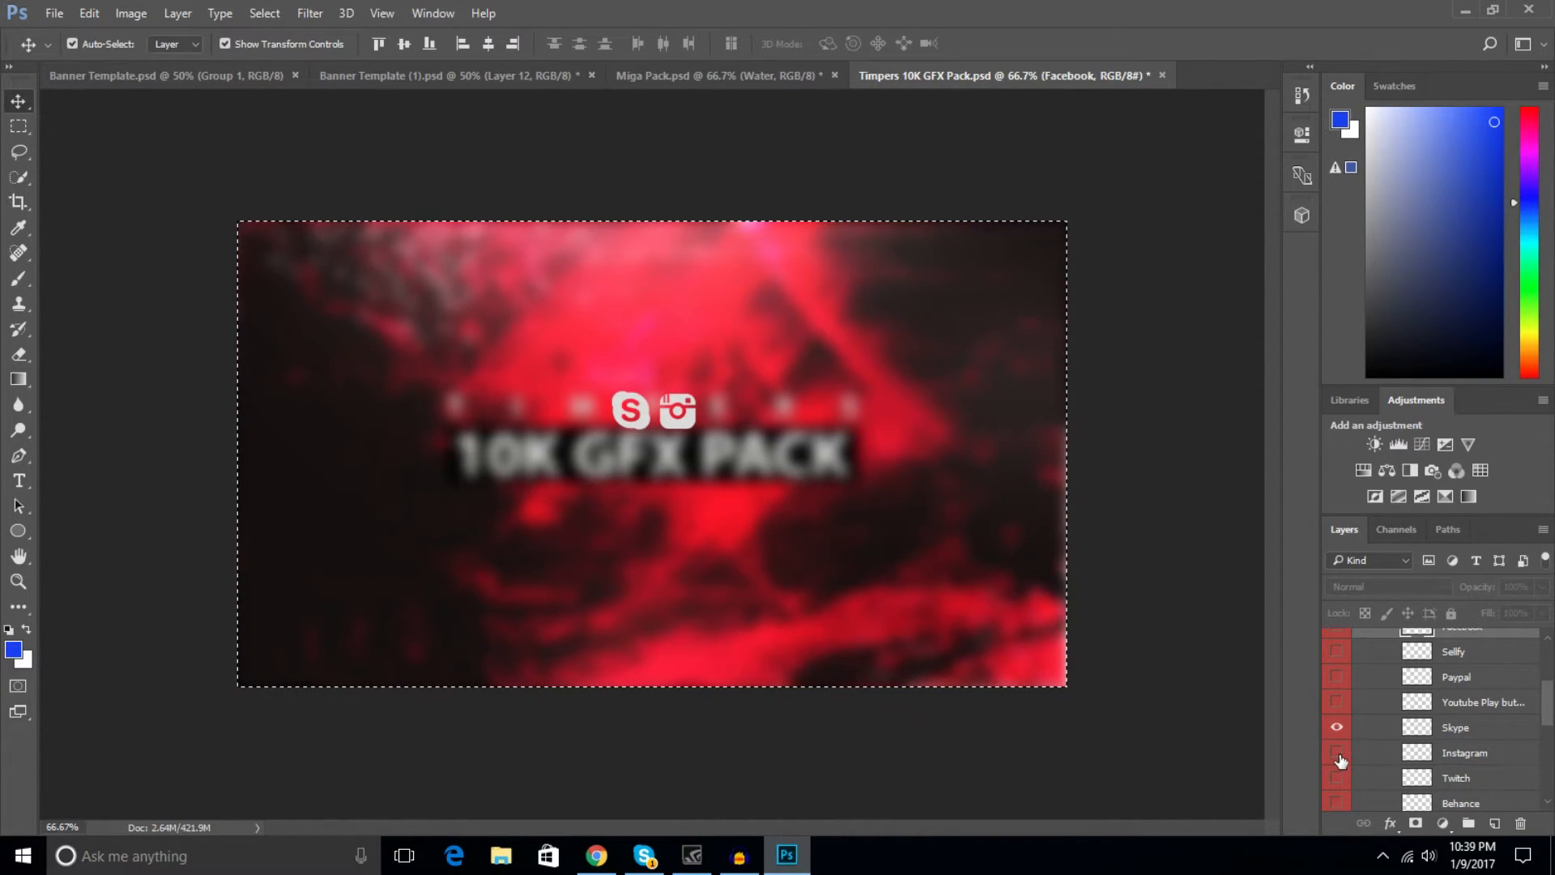
{"action": "left_click", "coordinate": [1338, 755]}
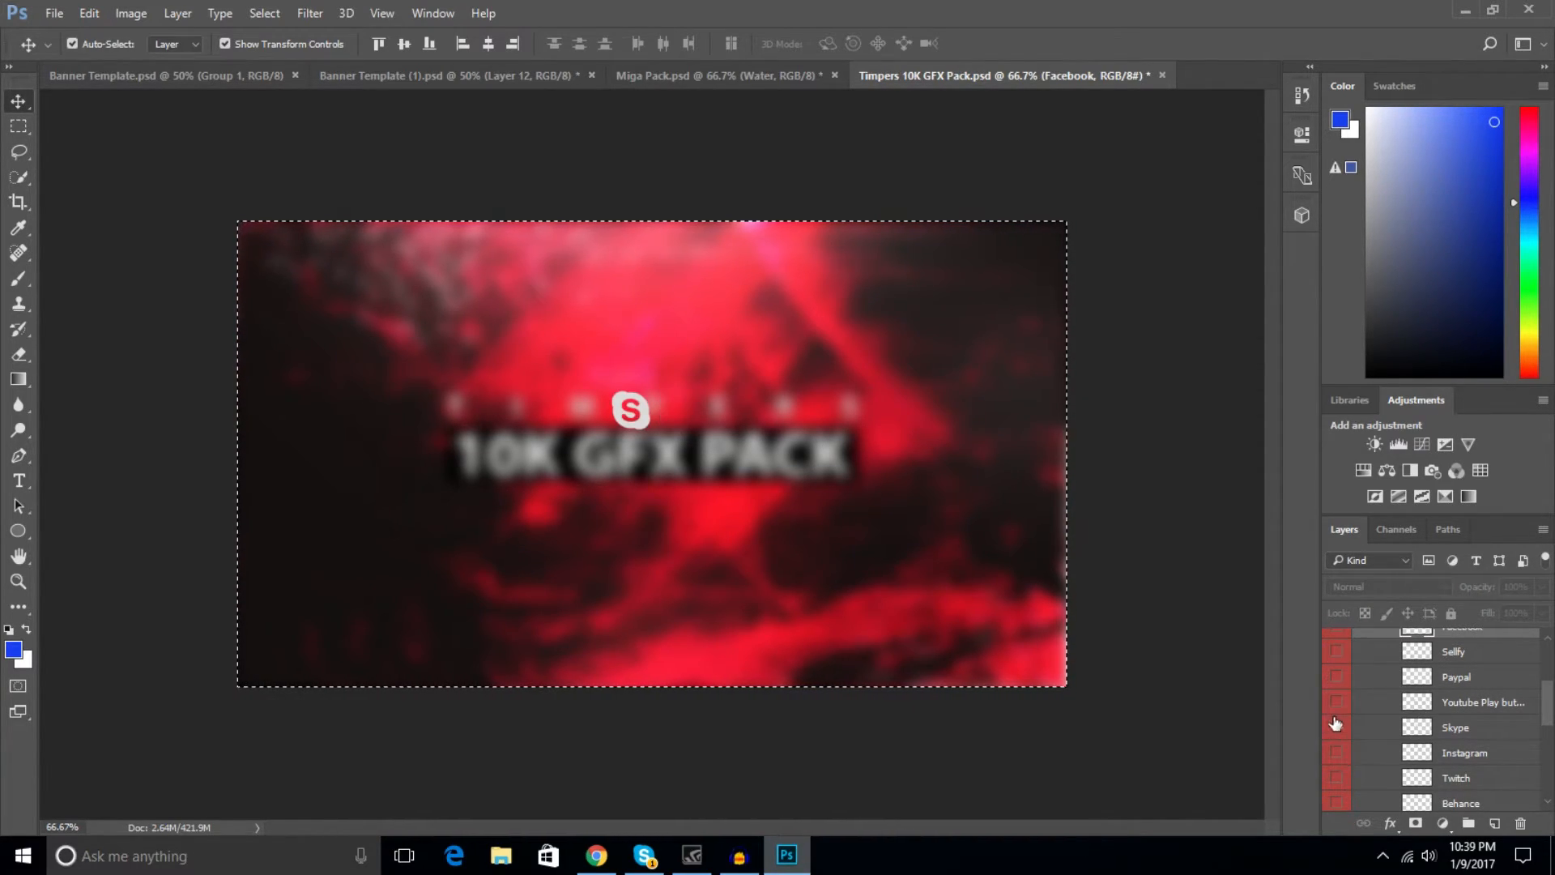
Copy the white Skype logo layer and paste it into Banner Template (1).psd.
{"action": "left_click", "coordinate": [1475, 735]}
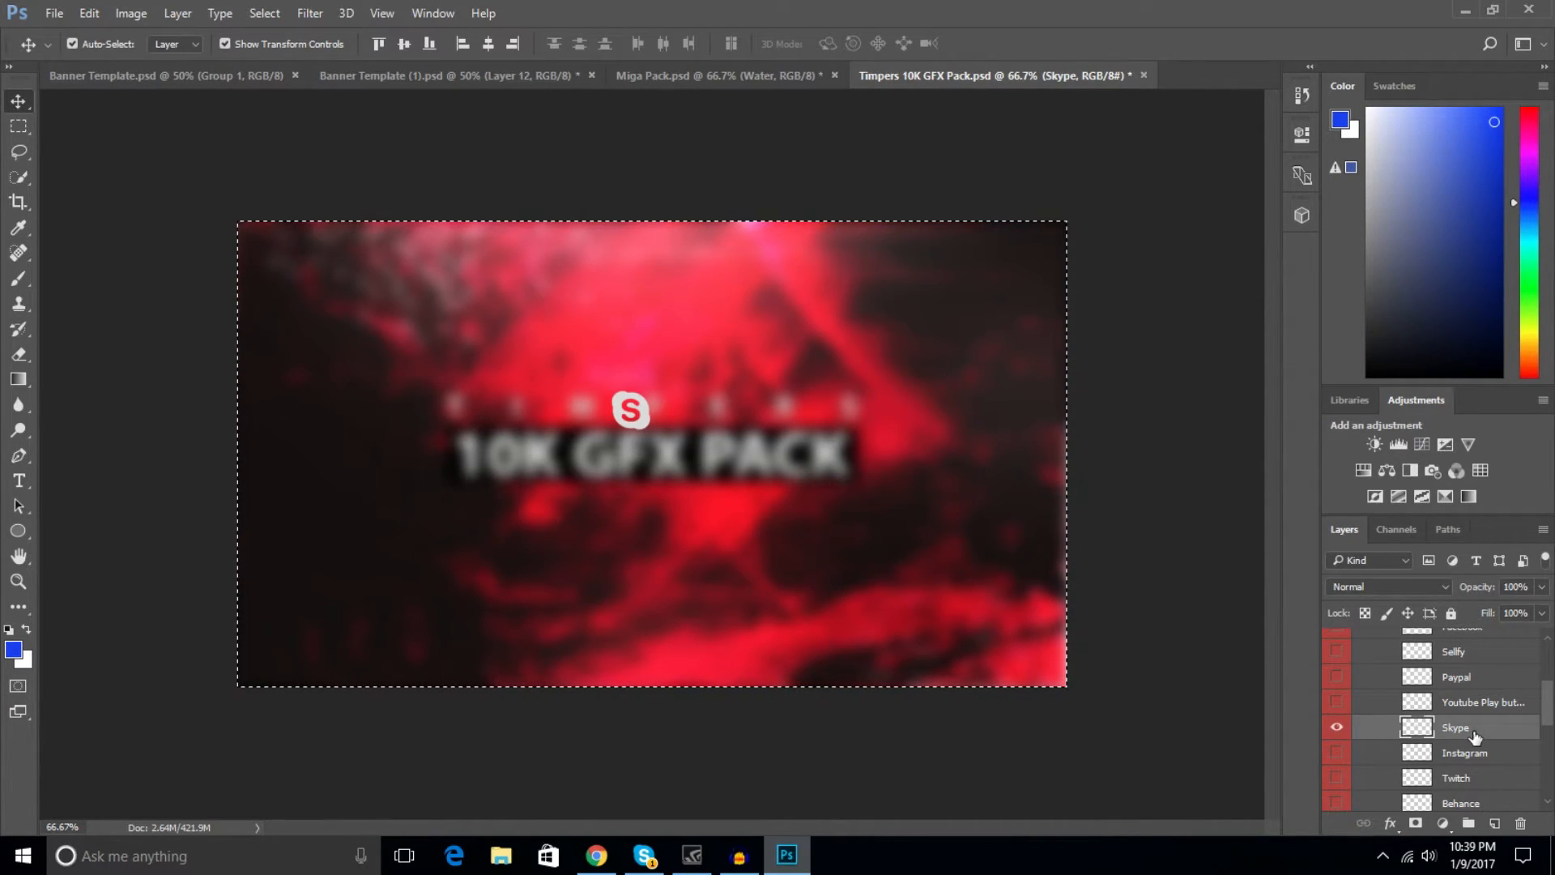
{"action": "key", "text": "ctrl+c"}
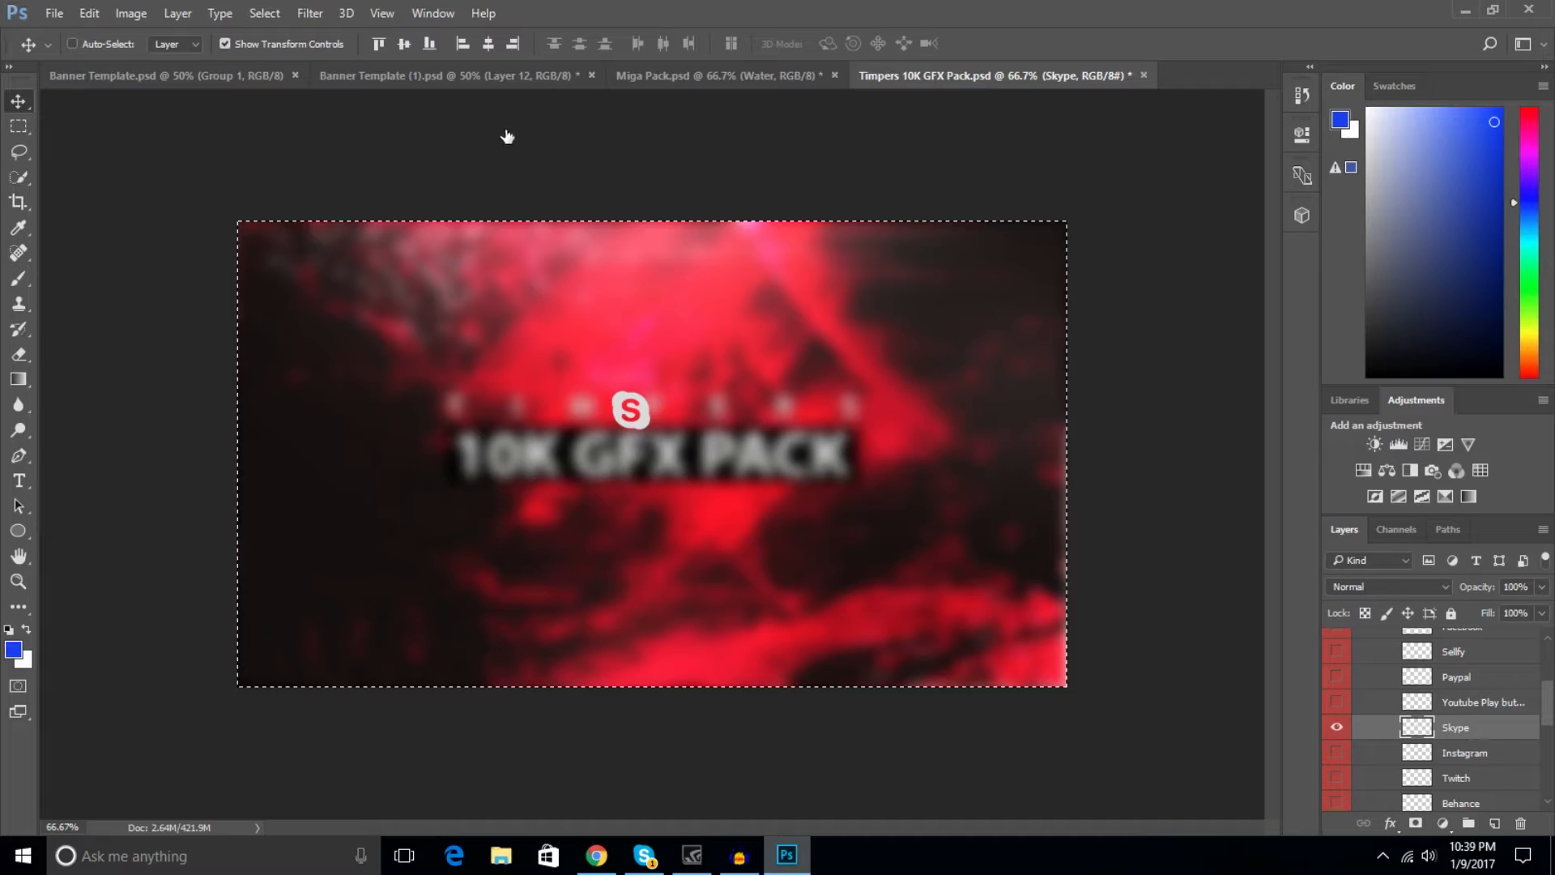
{"action": "left_click", "coordinate": [495, 76]}
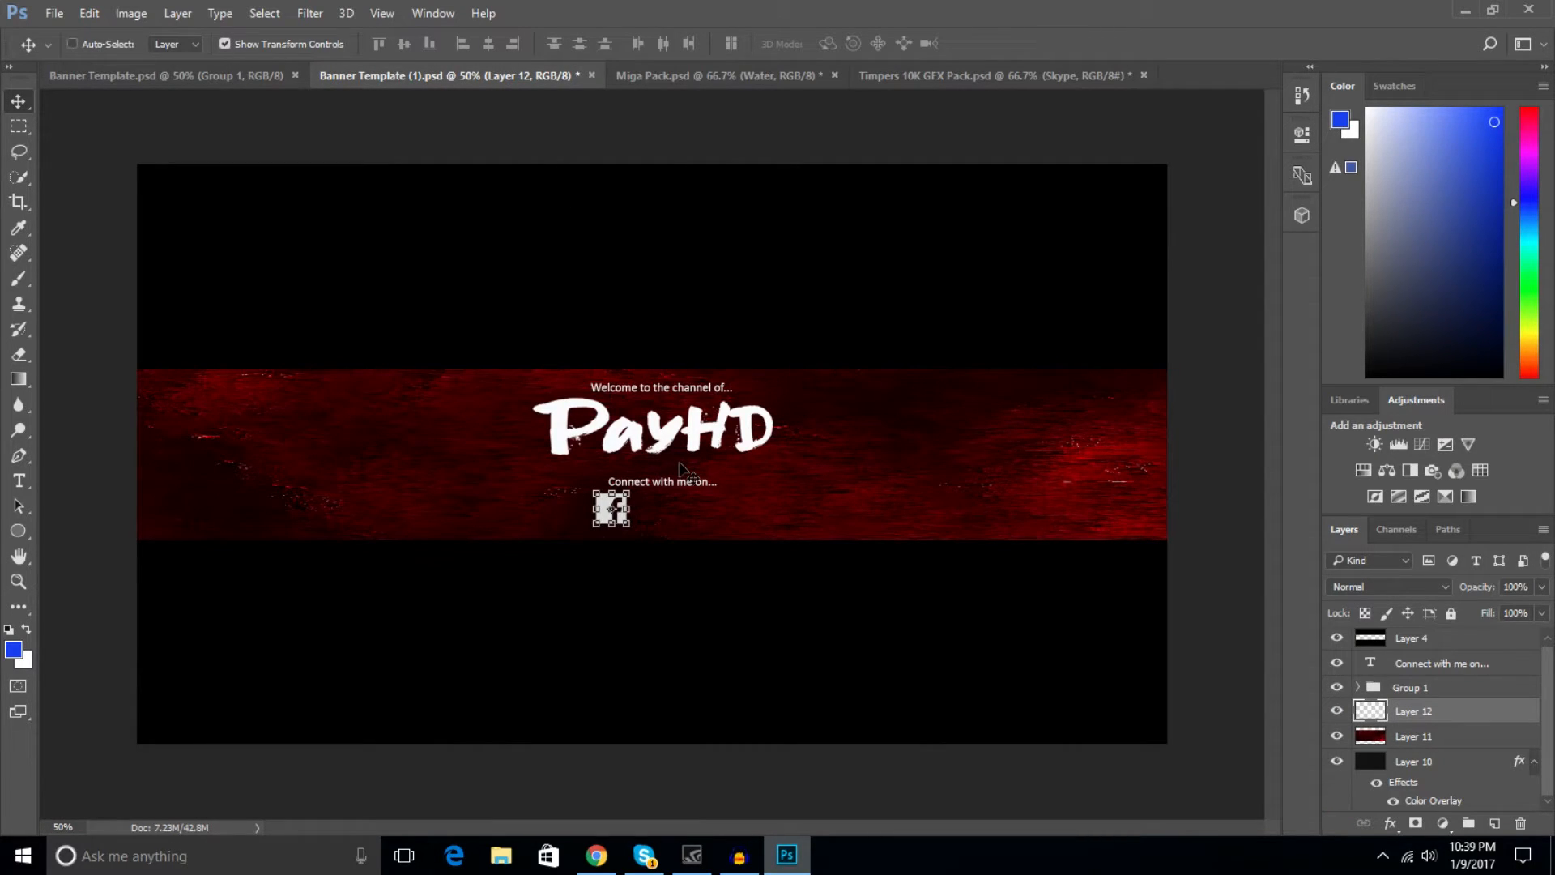
{"action": "key", "text": "ctrl+v"}
Move the pasted Skype logo down beneath the "Connect with me on..." line, onto the Facebook logo's row.
{"action": "key", "text": "shift+Down"}
{"action": "key", "text": "shift+Down"}
{"action": "key", "text": "shift+Down"}
{"action": "key", "text": "shift+Down"}
{"action": "key", "text": "shift+Down"}
{"action": "key", "text": "shift+Down"}
{"action": "key", "text": "shift+Down"}
{"action": "key", "text": "shift+Down"}
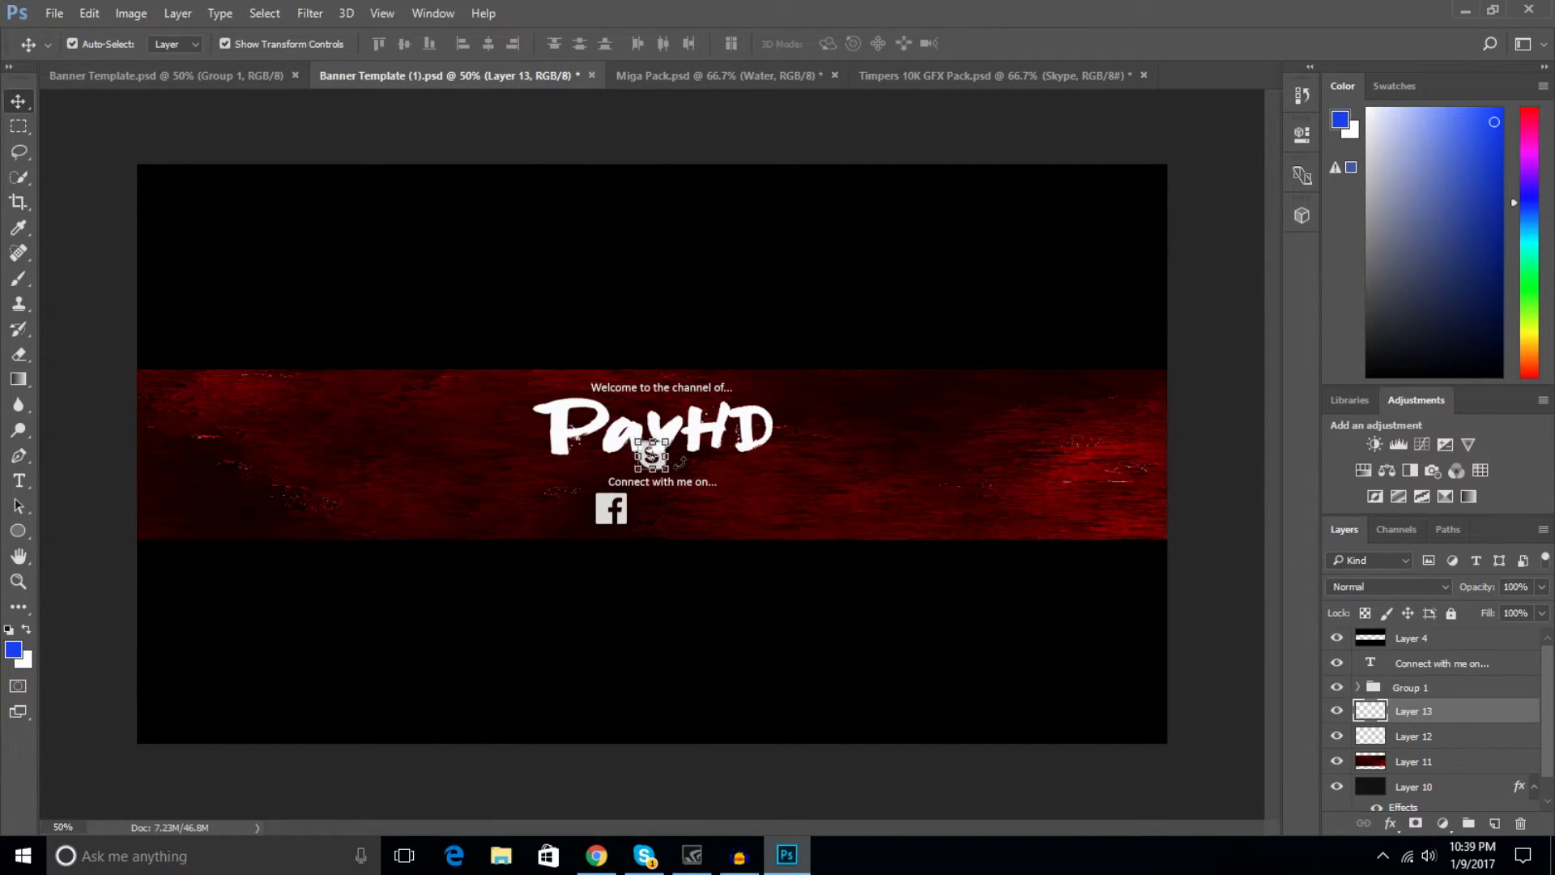
{"action": "key", "text": "shift+Down"}
{"action": "key", "text": "shift+Down"}
{"action": "key", "text": "shift+Down"}
{"action": "key", "text": "shift+Down"}
{"action": "key", "text": "shift+Down"}
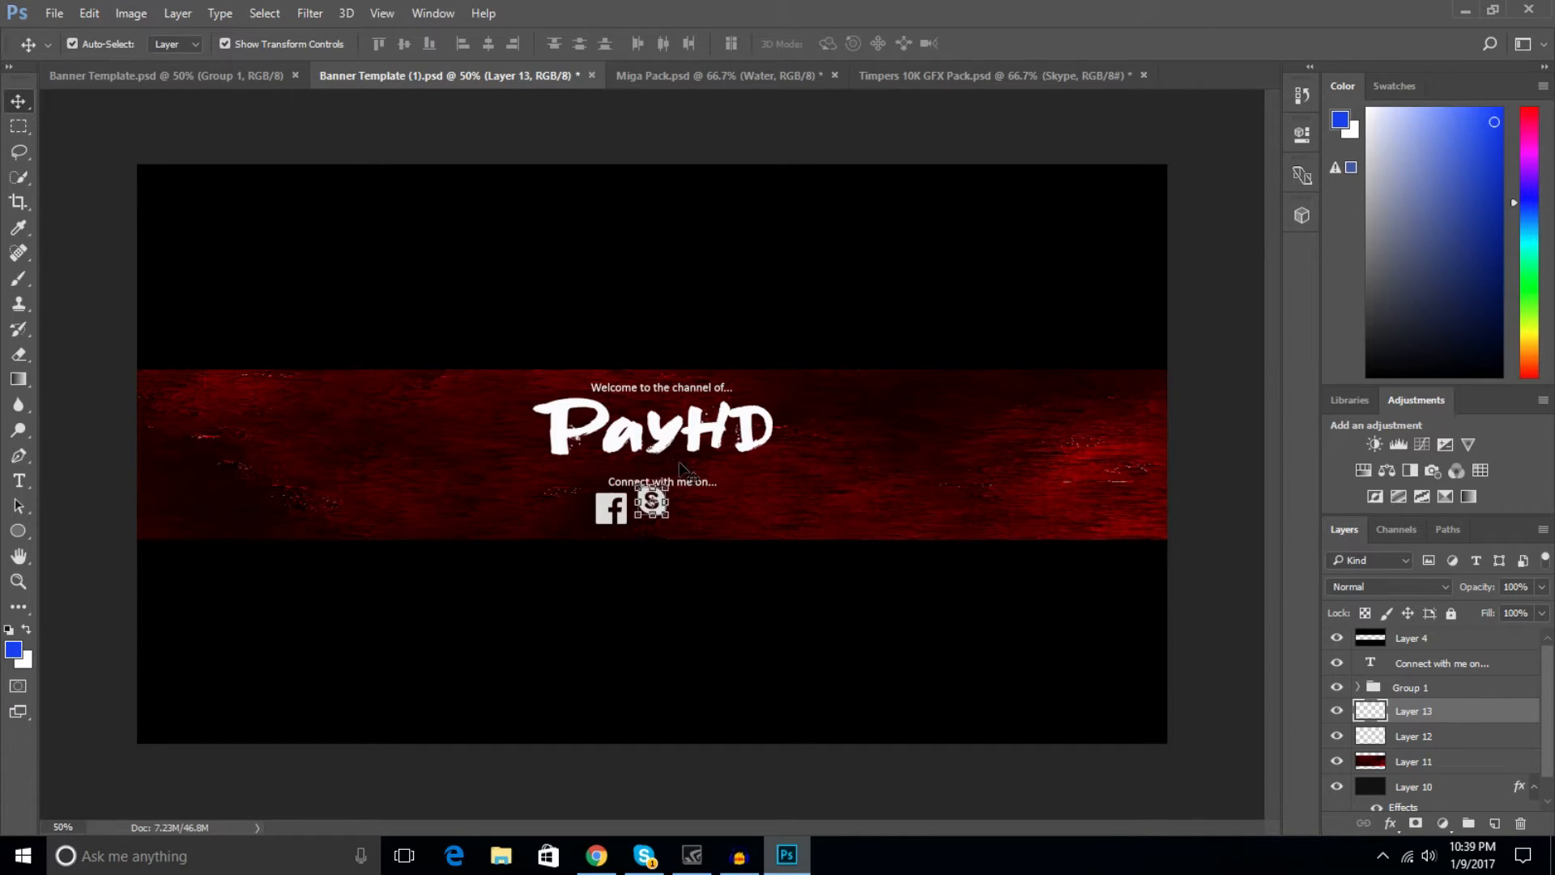
Adjust the Skype logo's horizontal position so it sits close beside the Facebook logo, separated by a small gap.
{"action": "key", "text": "Right"}
{"action": "key", "text": "Right"}
{"action": "key", "text": "Right"}
{"action": "key", "text": "Right"}
{"action": "key", "text": "Right"}
{"action": "key", "text": "Right"}
{"action": "key", "text": "Right"}
{"action": "key", "text": "Right"}
{"action": "key", "text": "Right"}
{"action": "key", "text": "Right"}
{"action": "key", "text": "Right"}
{"action": "key", "text": "Right"}
{"action": "key", "text": "Right"}
{"action": "key", "text": "Right"}
{"action": "key", "text": "Right"}
{"action": "key", "text": "Right"}
{"action": "key", "text": "Right"}
{"action": "key", "text": "Right"}
{"action": "key", "text": "Right"}
{"action": "key", "text": "Right"}
{"action": "key", "text": "Right"}
{"action": "key", "text": "Right"}
{"action": "key", "text": "Right"}
{"action": "key", "text": "Right"}
{"action": "key", "text": "Right"}
{"action": "key", "text": "Right"}
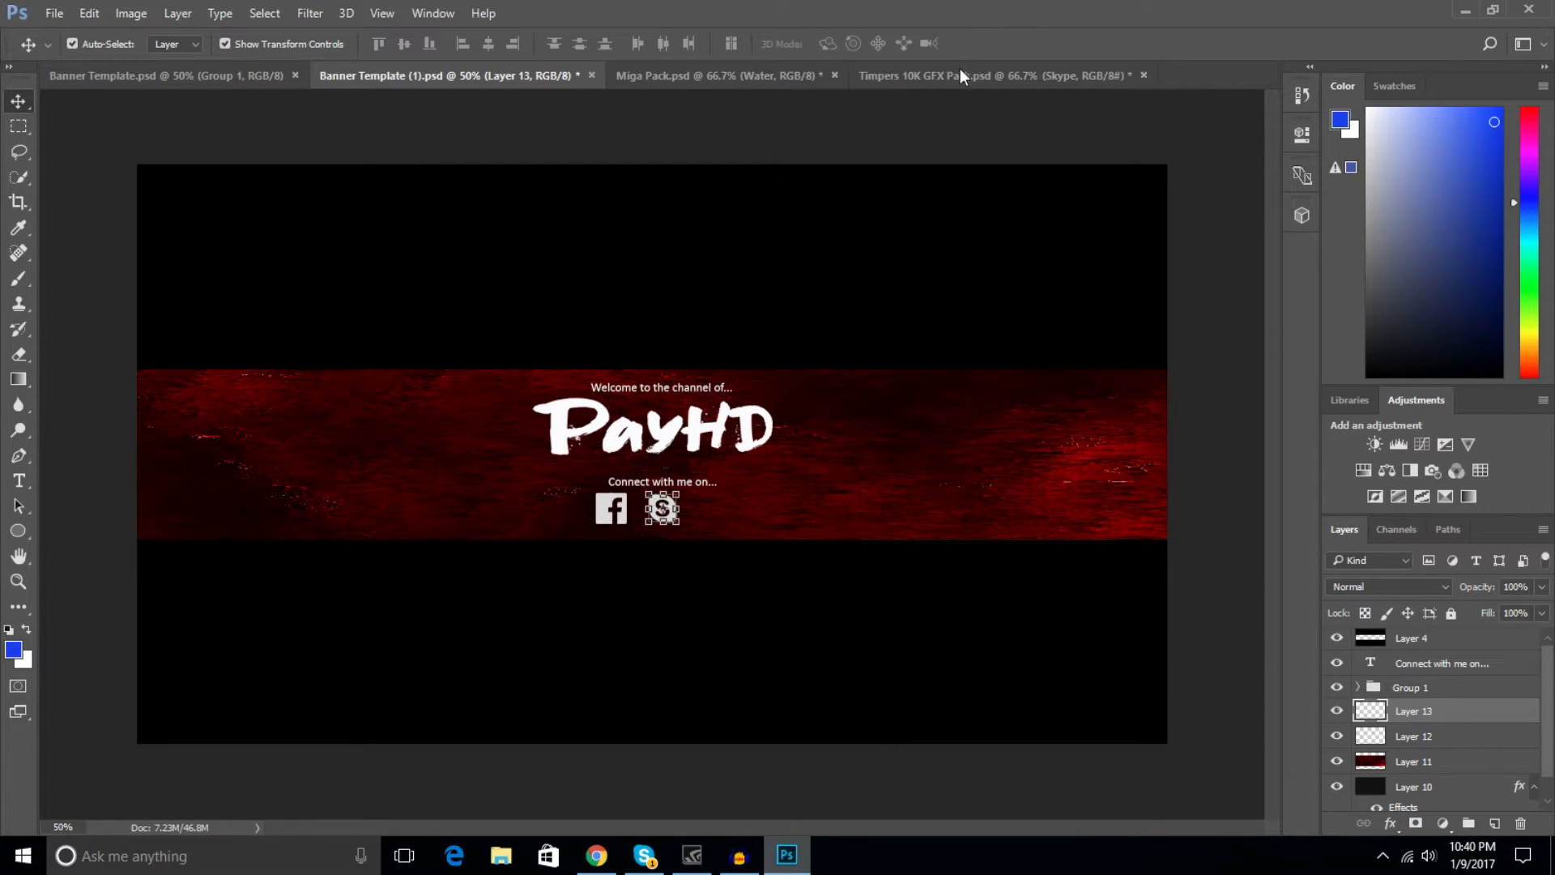
{"action": "key", "text": "Left"}
{"action": "key", "text": "Left"}
{"action": "key", "text": "Left"}
{"action": "key", "text": "Left"}
{"action": "key", "text": "Left"}
{"action": "key", "text": "Left"}
{"action": "key", "text": "Left"}
{"action": "key", "text": "Left"}
{"action": "key", "text": "Left"}
{"action": "key", "text": "Left"}
{"action": "key", "text": "Left"}
{"action": "key", "text": "Left"}
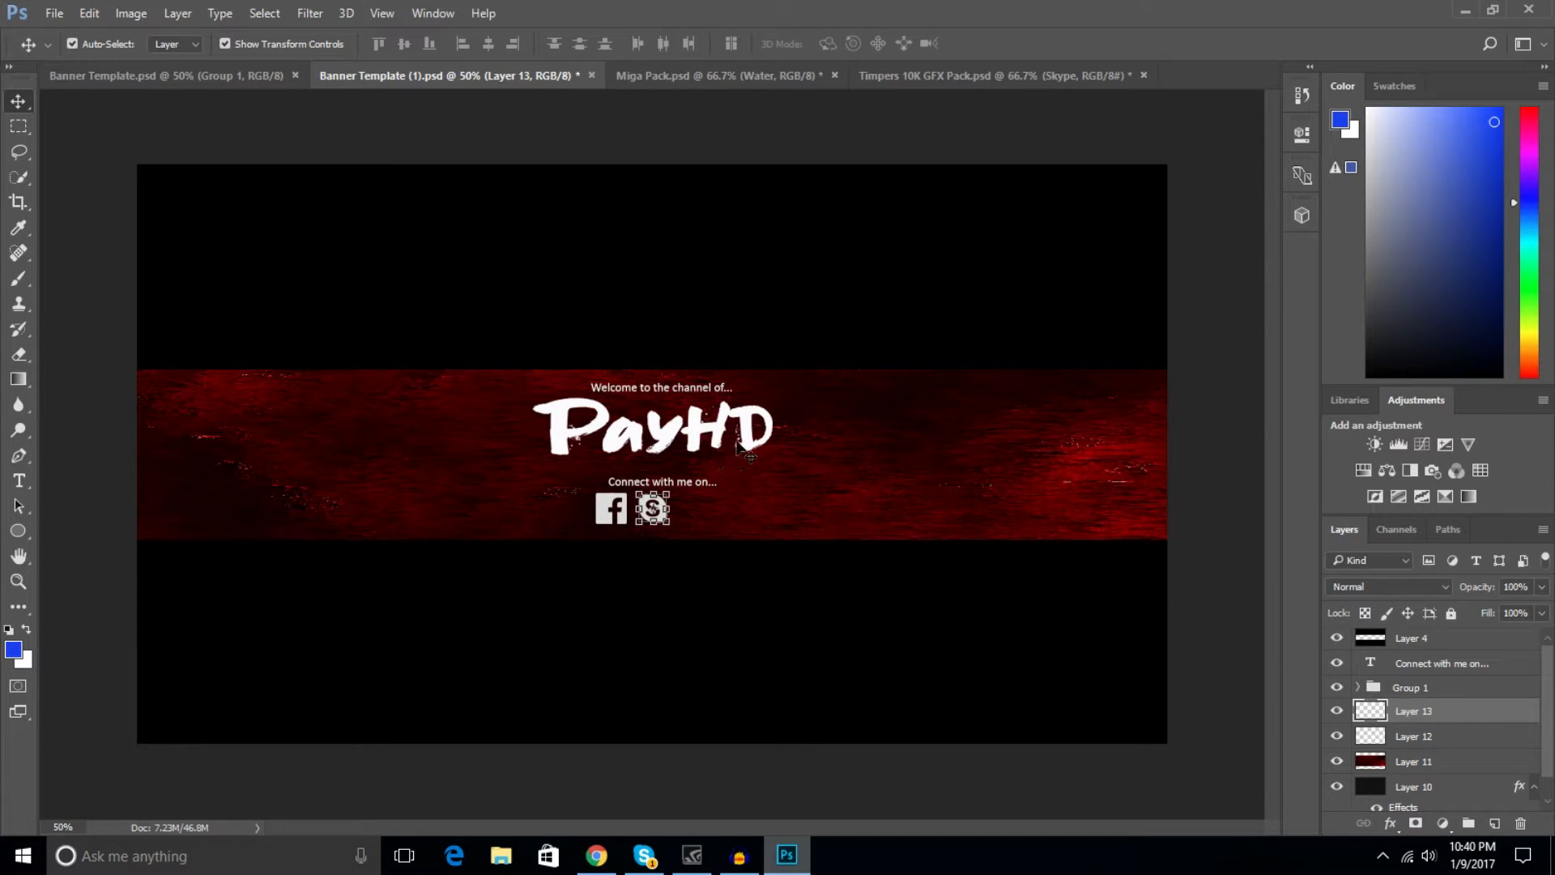
In Timpers 10K GFX Pack.psd, show only the white Instagram logo and copy its layer for Banner Template (1).psd.
{"action": "left_click", "coordinate": [1023, 74]}
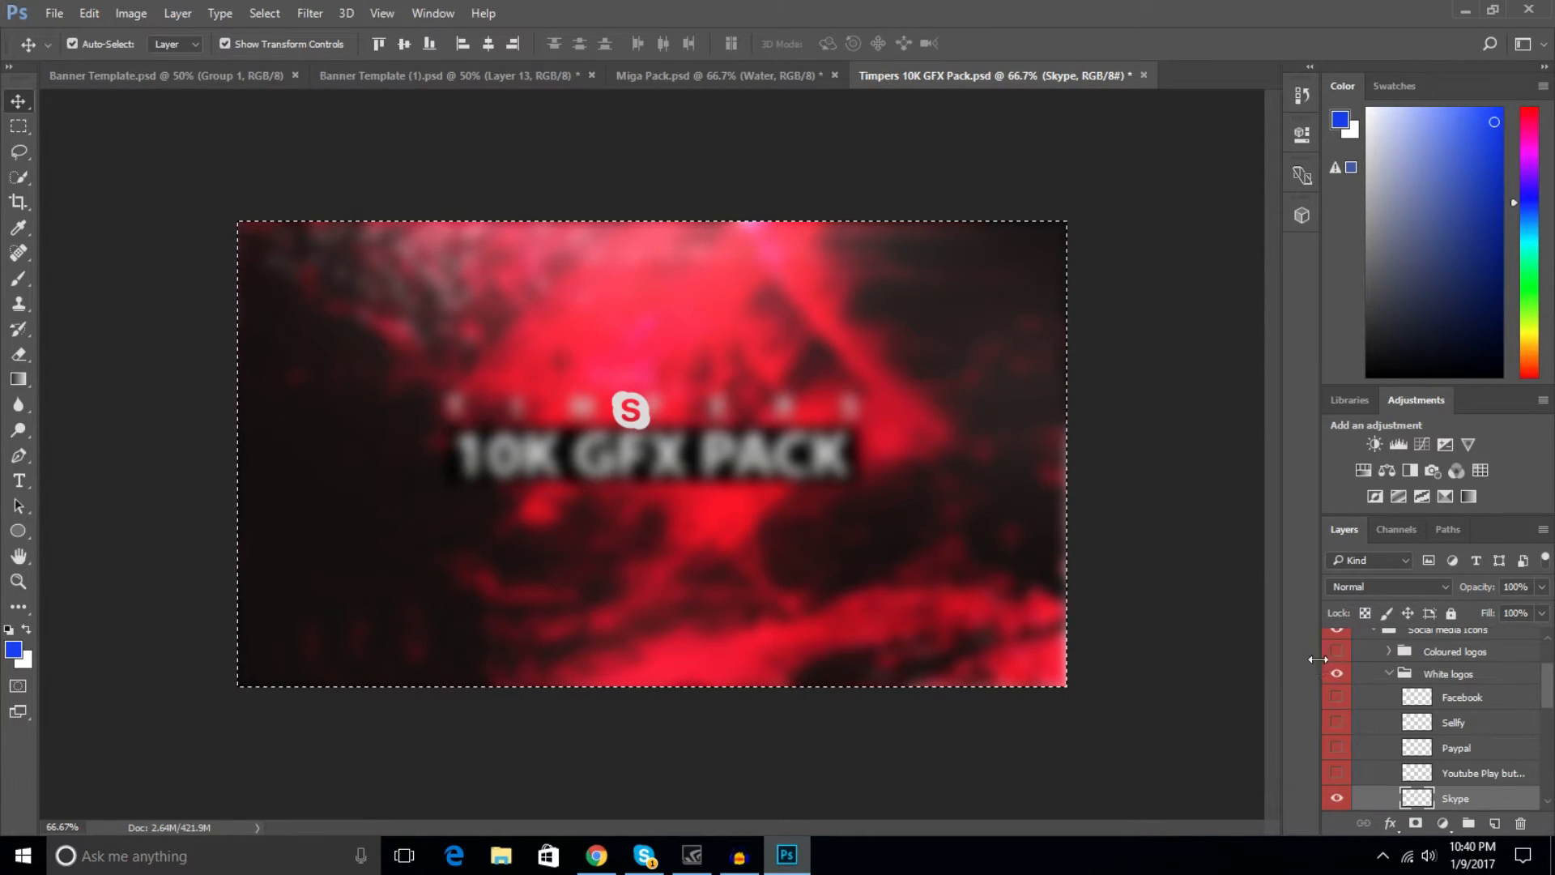
{"action": "scroll", "coordinate": [1345, 725], "scroll_direction": "down", "scroll_amount": 3}
{"action": "left_click", "coordinate": [1343, 723]}
{"action": "left_click", "coordinate": [1338, 747]}
{"action": "left_click", "coordinate": [1450, 747]}
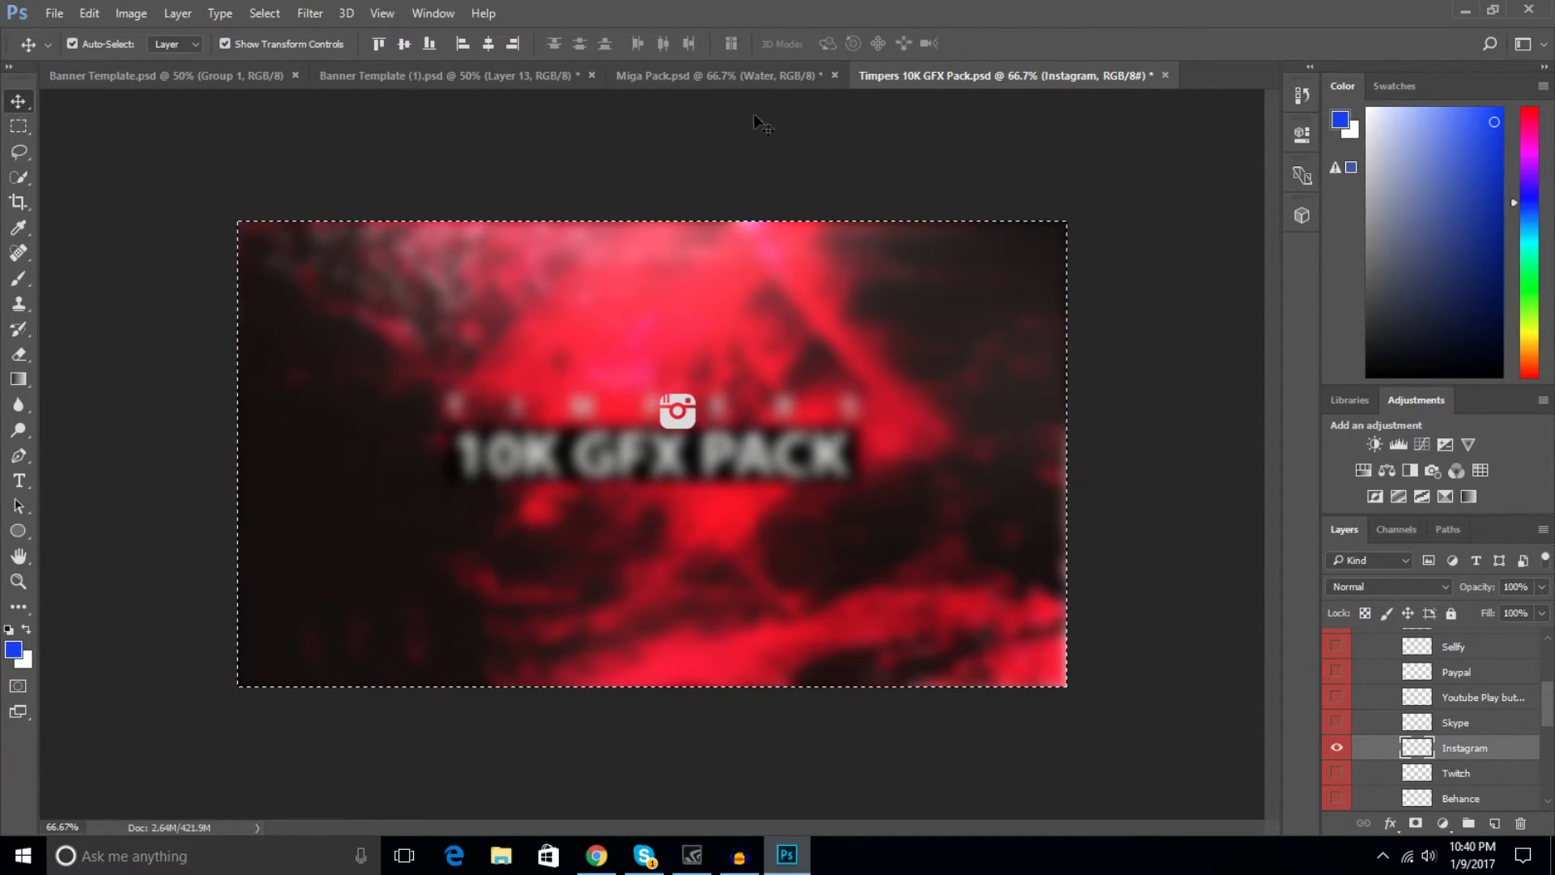
{"action": "left_click", "coordinate": [437, 75]}
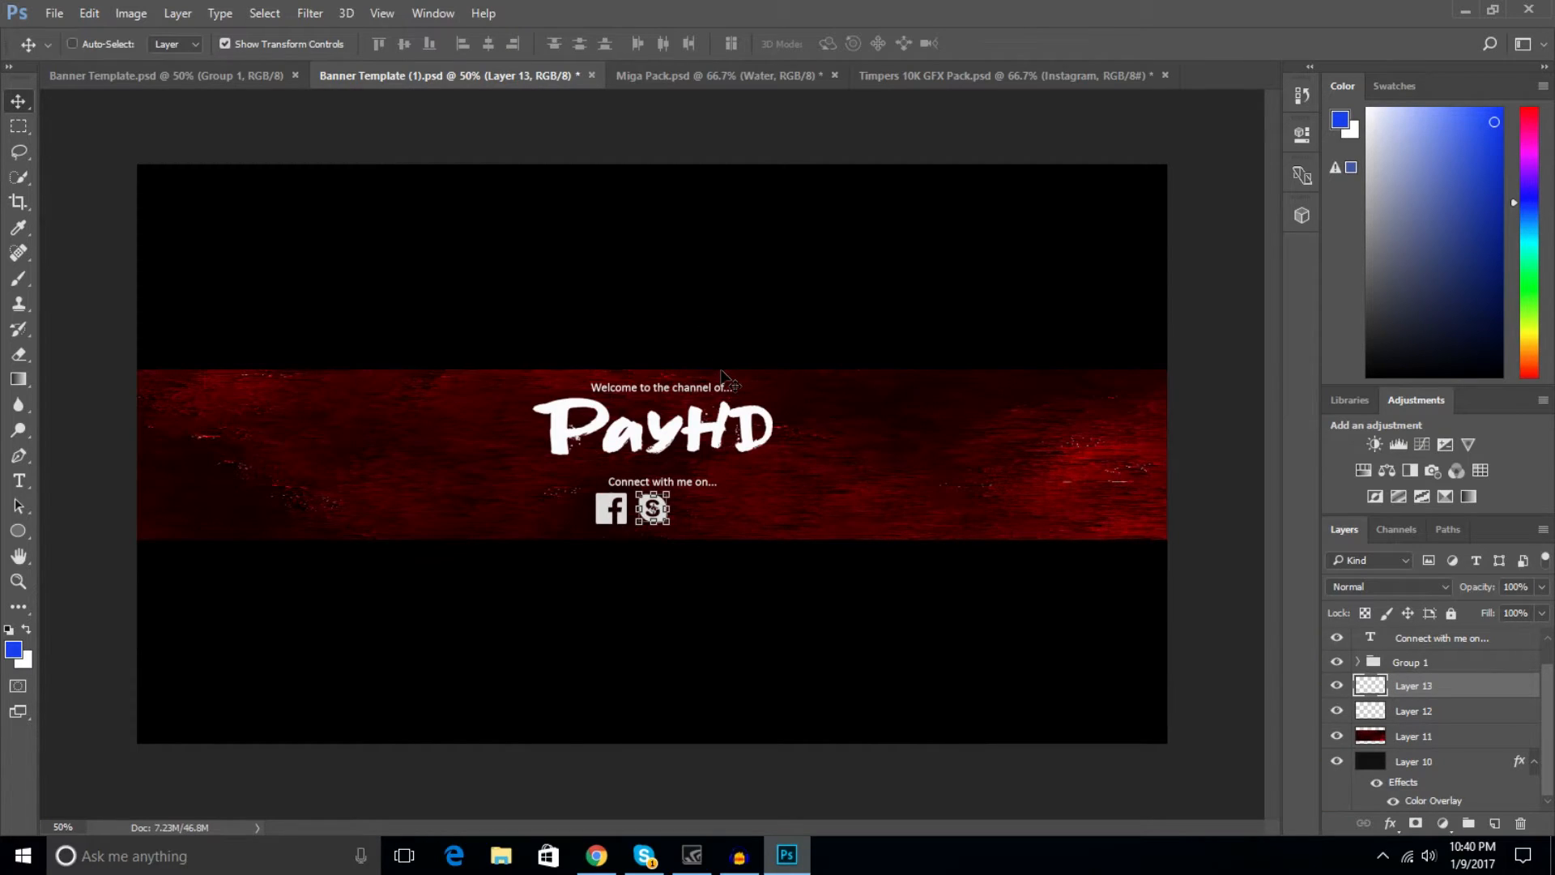
Paste the Instagram logo into the banner and position it just right of the Skype logo, on the same row.
{"action": "left_click_drag", "start_coordinate": [724, 377], "coordinate": [687, 459]}
{"action": "key", "text": "Down"}
{"action": "key", "text": "Down"}
{"action": "key", "text": "Down"}
{"action": "key", "text": "Down"}
{"action": "key", "text": "Down"}
{"action": "key", "text": "Down"}
{"action": "key", "text": "Down"}
{"action": "key", "text": "Down"}
{"action": "key", "text": "Down"}
{"action": "key", "text": "Down"}
{"action": "key", "text": "Down"}
{"action": "key", "text": "Down"}
{"action": "key", "text": "Down"}
{"action": "key", "text": "Down"}
{"action": "key", "text": "Down"}
{"action": "key", "text": "Down"}
{"action": "key", "text": "Down"}
{"action": "key", "text": "Down"}
{"action": "key", "text": "Down"}
{"action": "key", "text": "Down"}
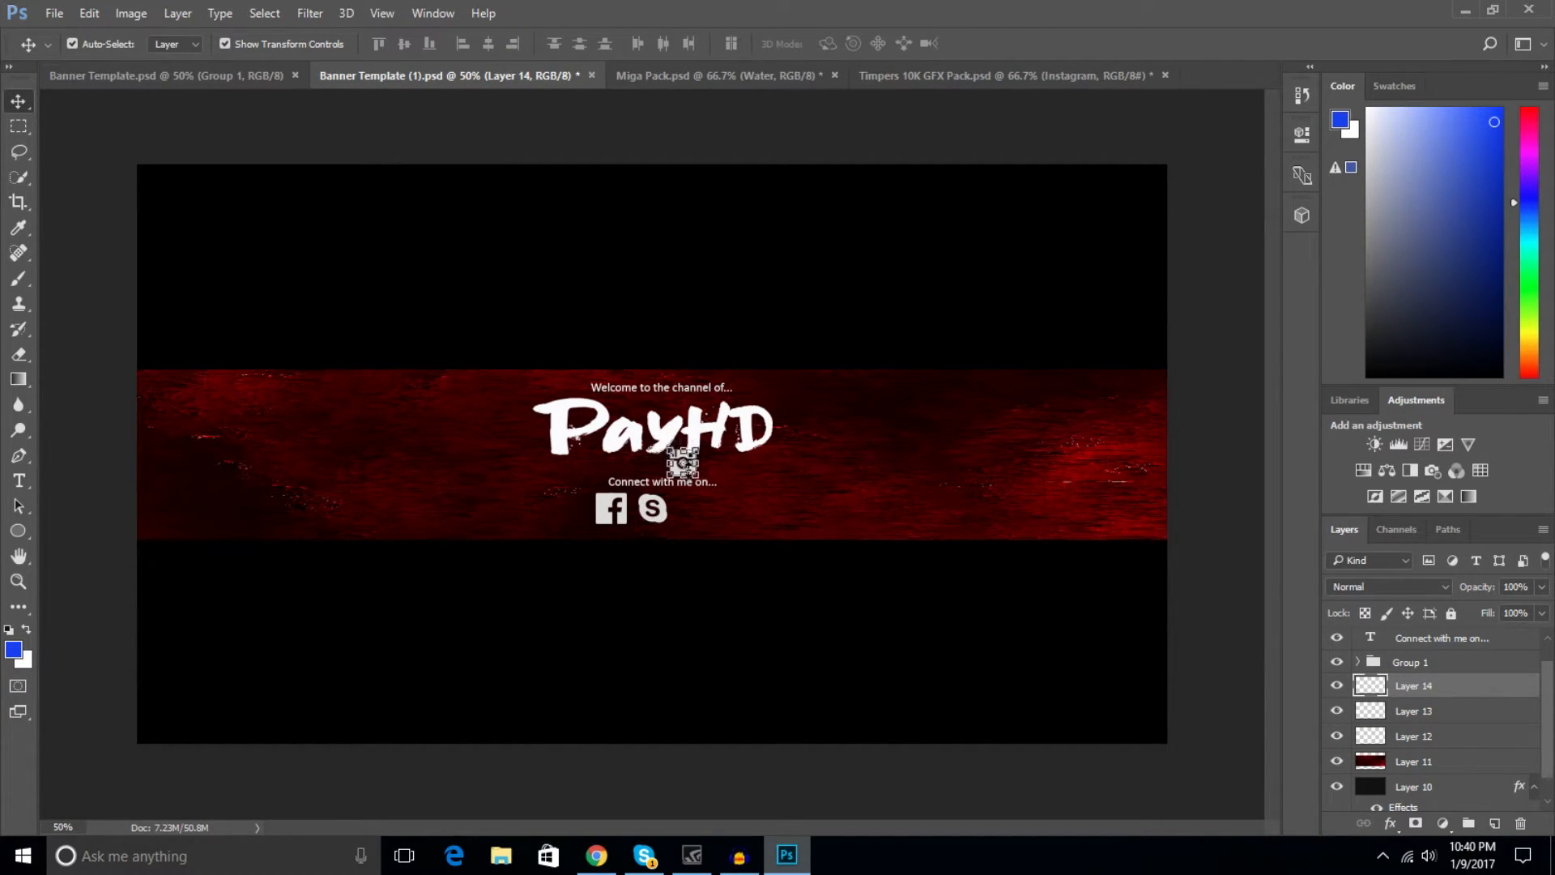
{"action": "key", "text": "Right"}
{"action": "key", "text": "Right"}
{"action": "key", "text": "Right"}
{"action": "key", "text": "Right"}
{"action": "key", "text": "Right"}
{"action": "key", "text": "Right"}
{"action": "key", "text": "Right"}
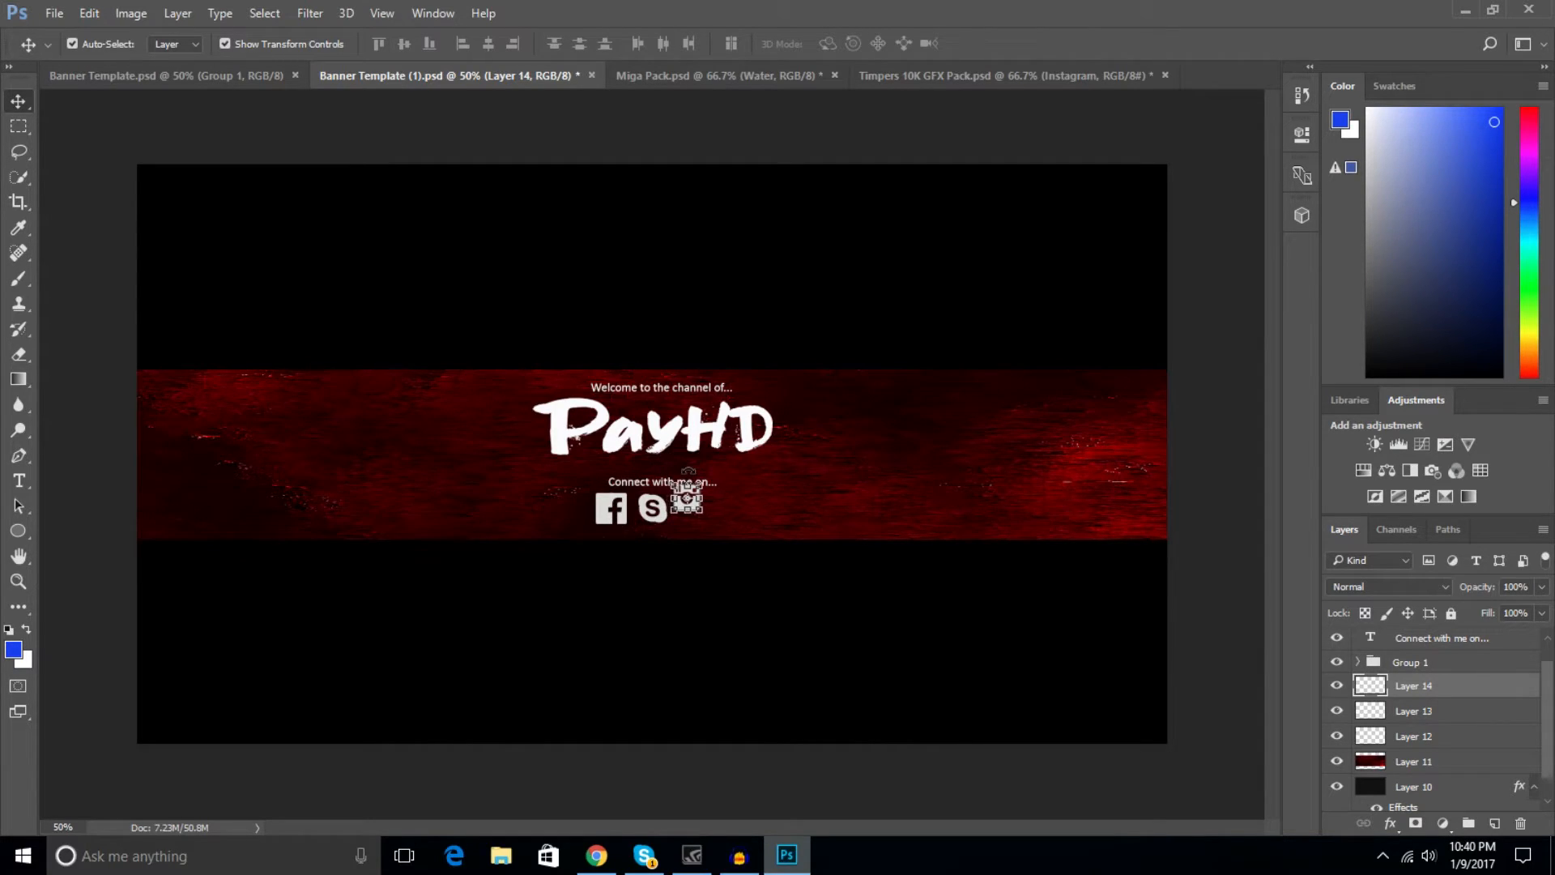
{"action": "key", "text": "Down"}
{"action": "key", "text": "Down"}
{"action": "key", "text": "Down"}
{"action": "key", "text": "Down"}
{"action": "key", "text": "Down"}
{"action": "key", "text": "Down"}
{"action": "key", "text": "Down"}
{"action": "key", "text": "Down"}
{"action": "key", "text": "Down"}
{"action": "key", "text": "Down"}
{"action": "key", "text": "Down"}
{"action": "key", "text": "Down"}
{"action": "key", "text": "Down"}
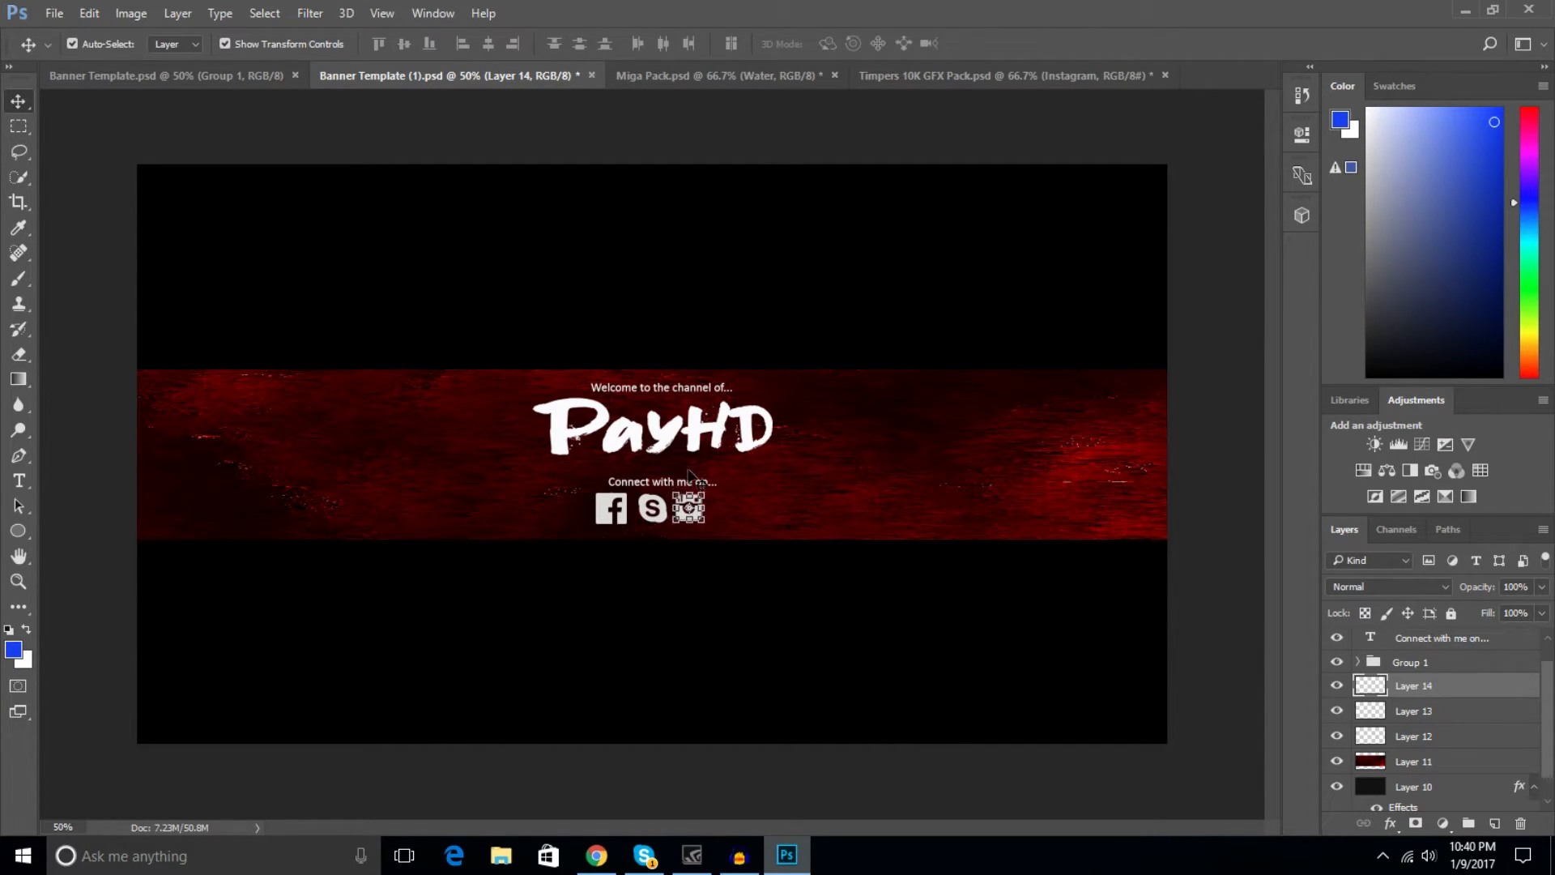
{"action": "key", "text": "Right"}
{"action": "key", "text": "Right"}
{"action": "key", "text": "Right"}
In Timpers 10K GFX Pack.psd, show only the white Twitter logo, then copy its layer into Banner Template (1).psd.
{"action": "left_click", "coordinate": [1008, 77]}
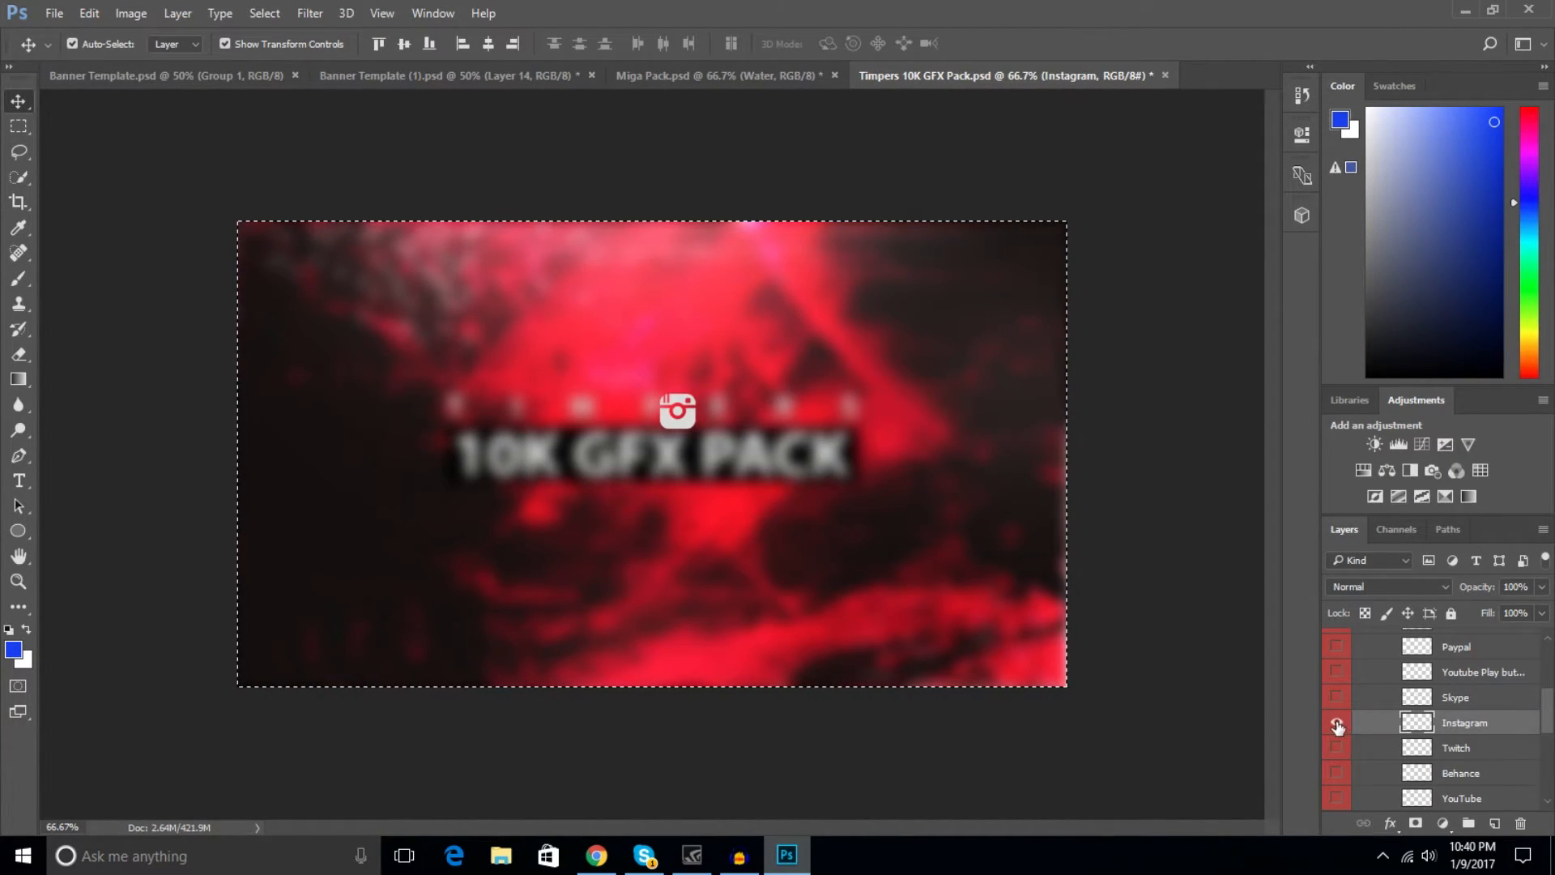
{"action": "left_click", "coordinate": [1336, 724]}
{"action": "scroll", "coordinate": [1337, 733], "scroll_direction": "down", "scroll_amount": 2}
{"action": "left_click", "coordinate": [1337, 775]}
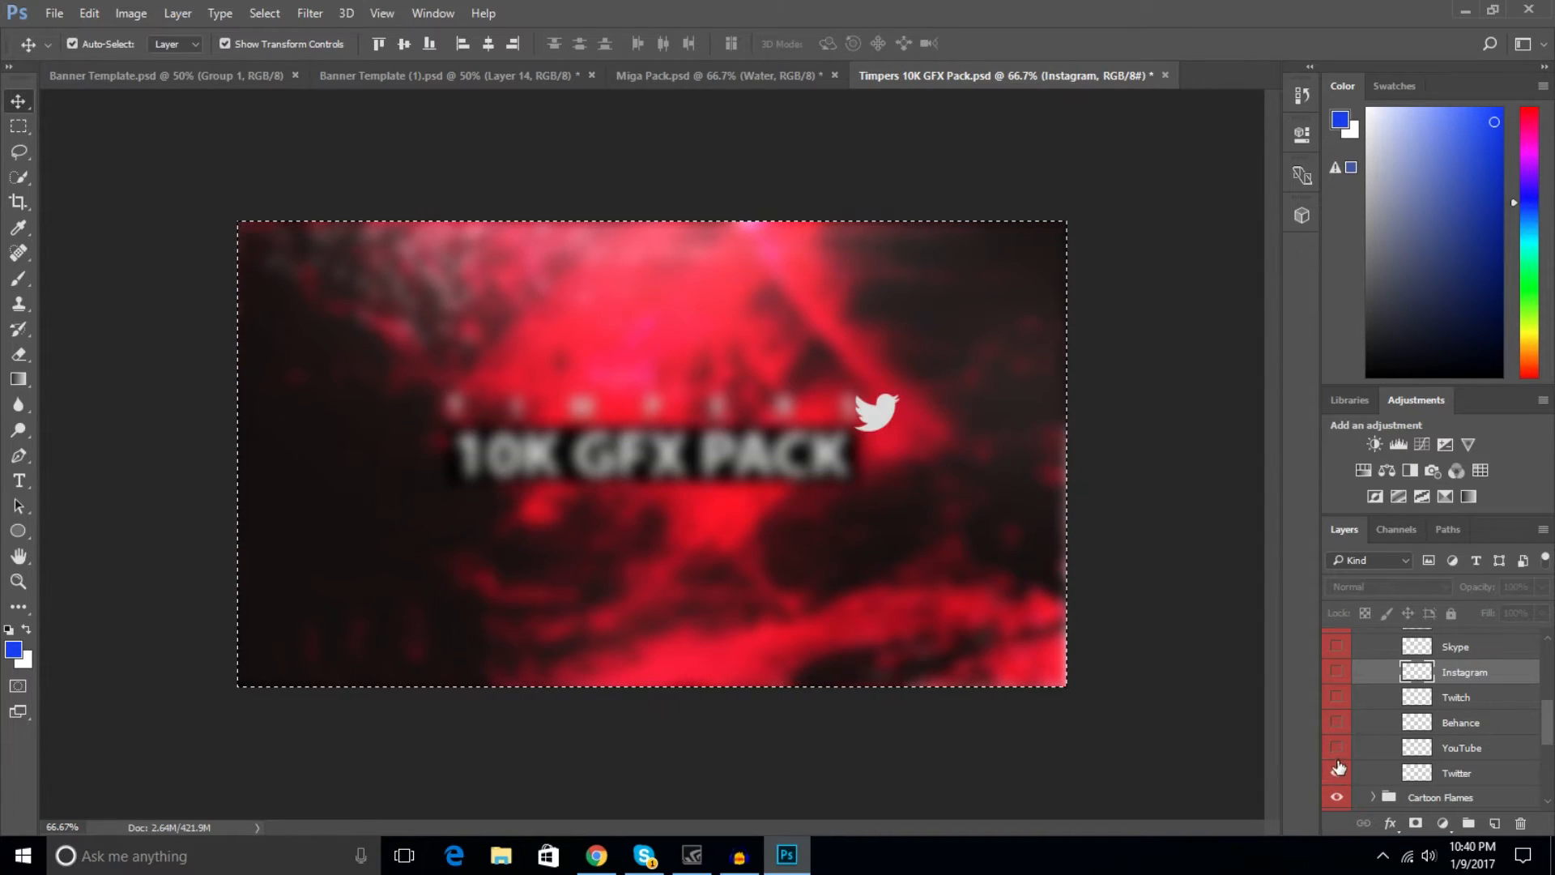
{"action": "left_click", "coordinate": [1465, 771]}
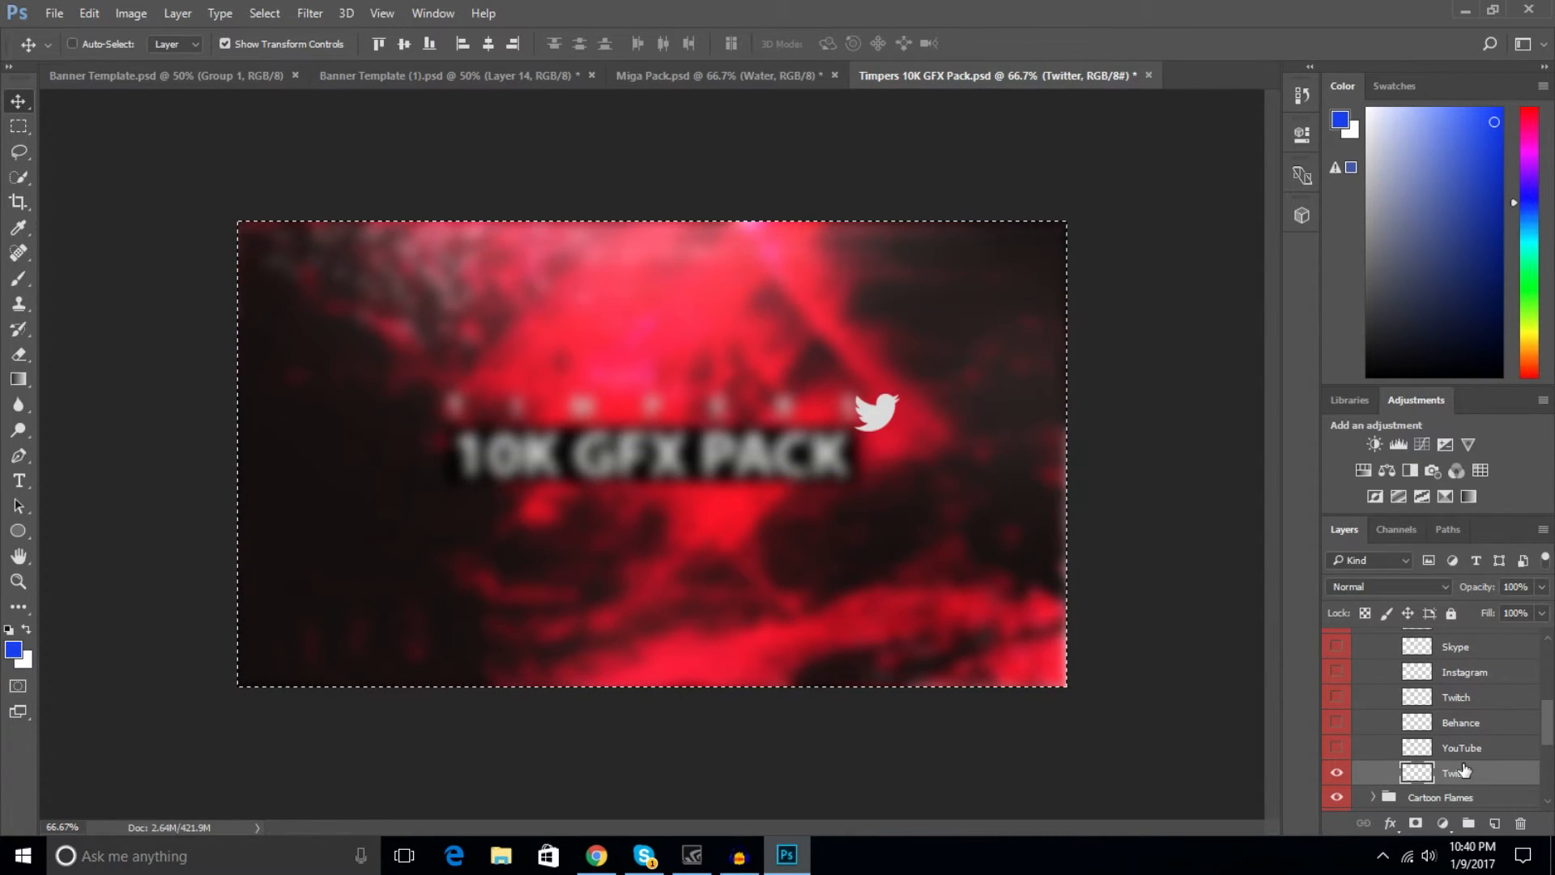
{"action": "left_click", "coordinate": [437, 75]}
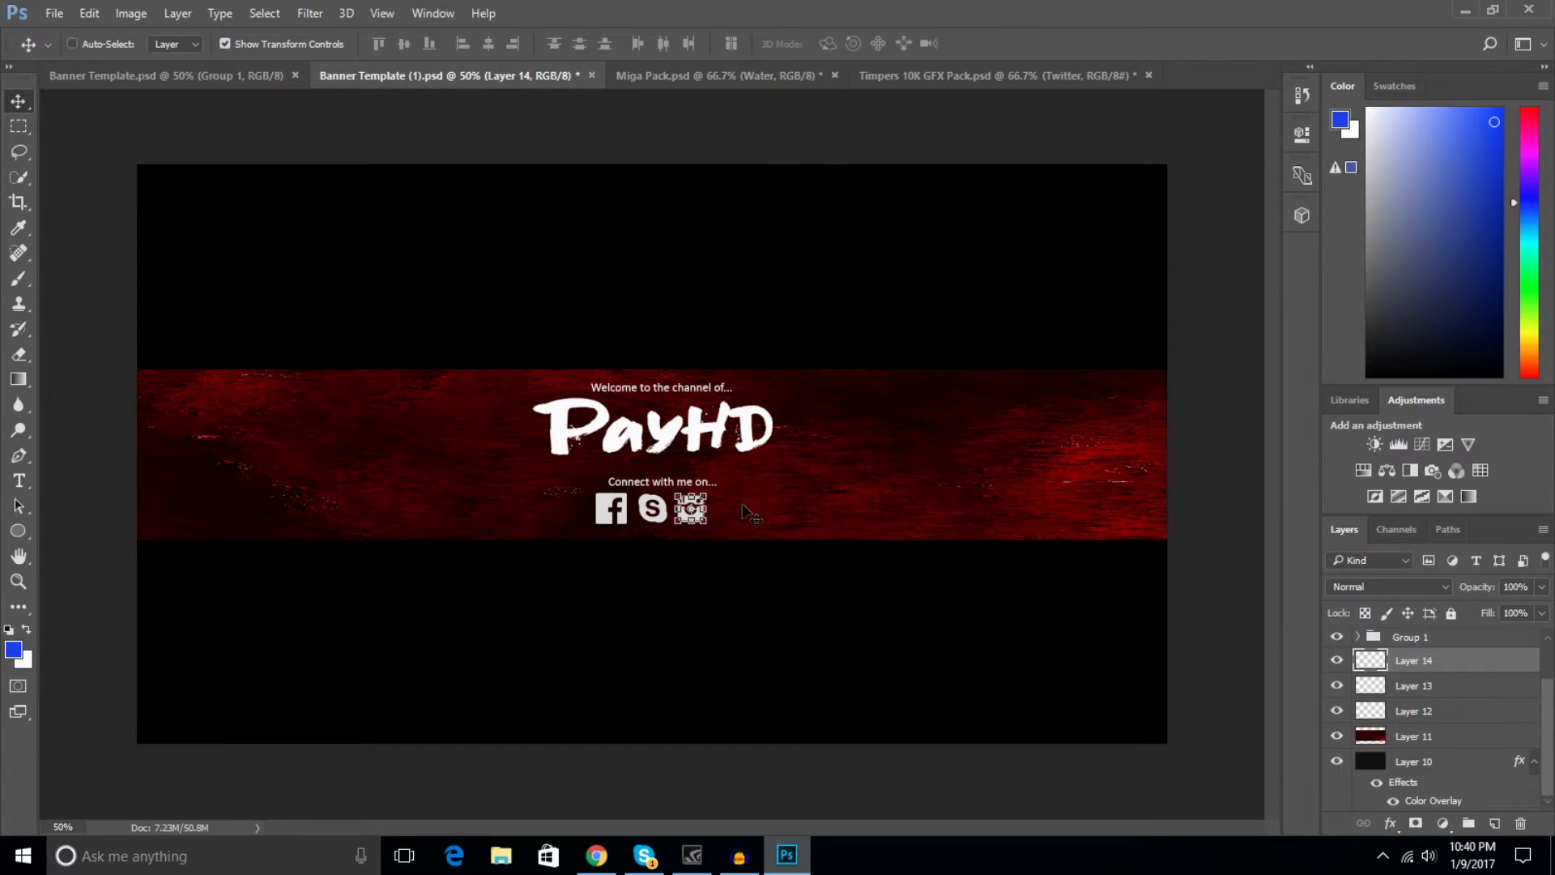
{"action": "key", "text": "ctrl+v"}
Move the Twitter logo right and down to the end of the logo row, beside the Instagram logo.
{"action": "key", "text": "shift+Right"}
{"action": "key", "text": "shift+Right"}
{"action": "key", "text": "shift+Right"}
{"action": "key", "text": "shift+Right"}
{"action": "key", "text": "shift+Right"}
{"action": "key", "text": "shift+Right"}
{"action": "key", "text": "shift+Right"}
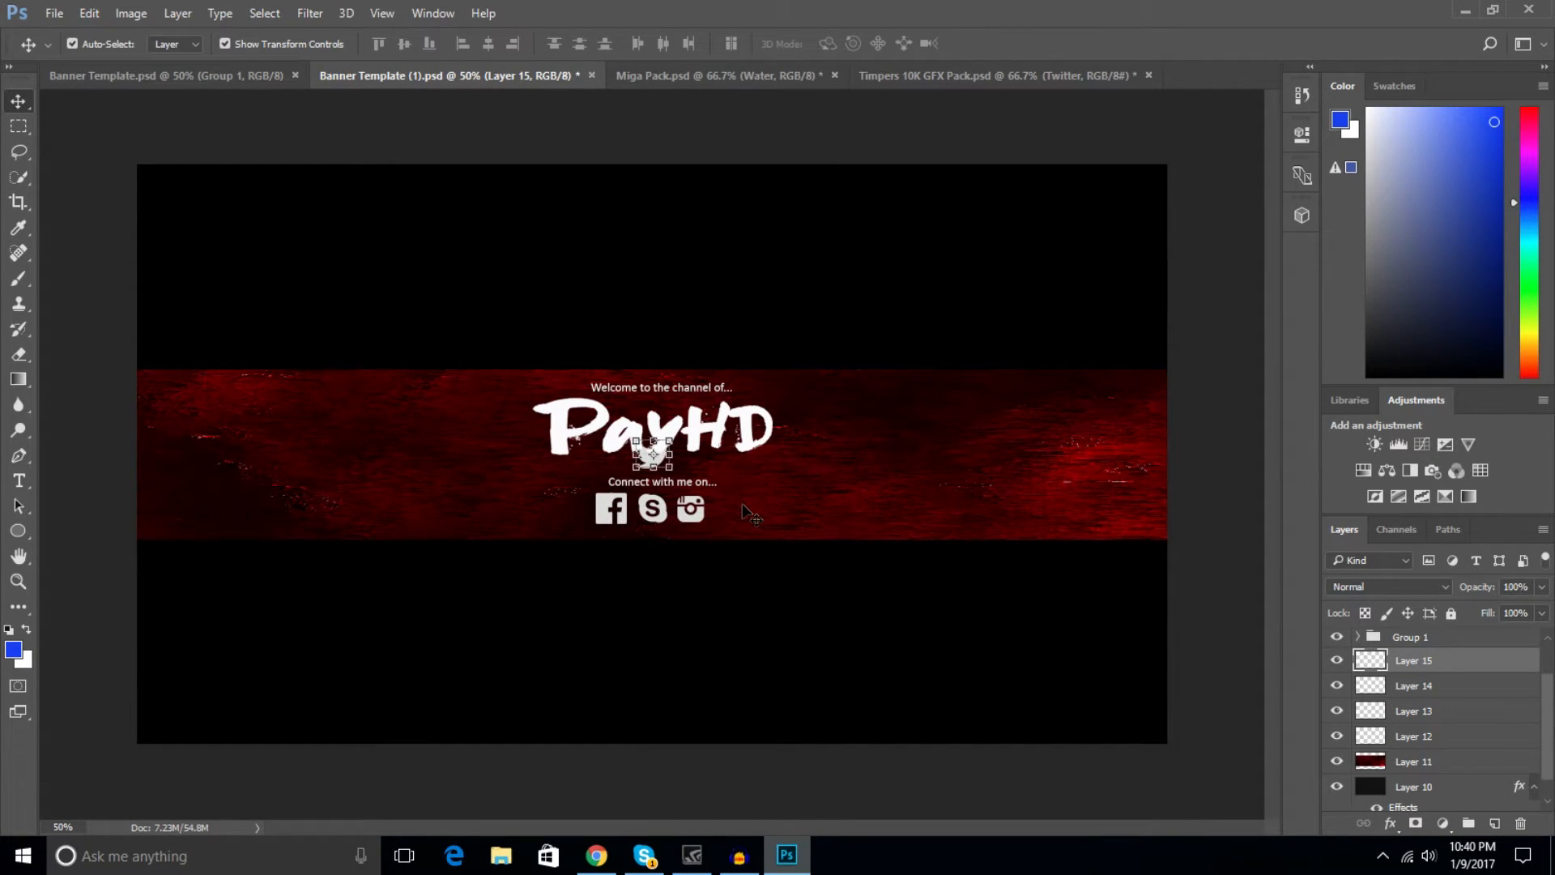
{"action": "key", "text": "shift+Right"}
{"action": "key", "text": "shift+Right"}
{"action": "key", "text": "shift+Right"}
{"action": "key", "text": "shift+Right"}
{"action": "key", "text": "shift+Right"}
{"action": "key", "text": "shift+Right"}
{"action": "key", "text": "shift+Right"}
{"action": "key", "text": "shift+Right"}
{"action": "key", "text": "shift+Right"}
{"action": "key", "text": "shift+Right"}
{"action": "key", "text": "shift+Right"}
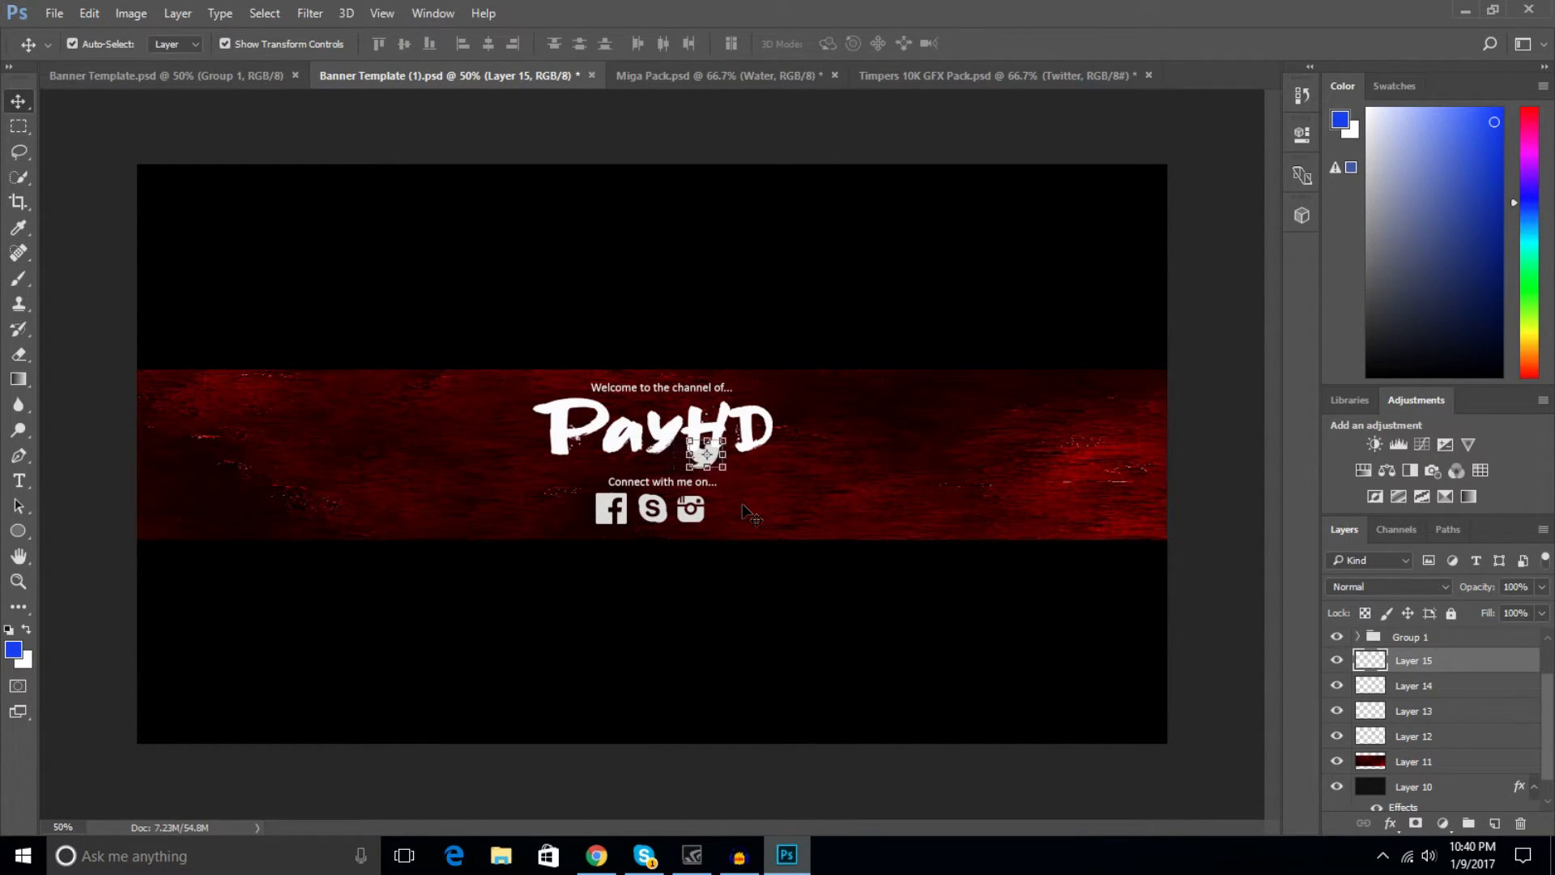
{"action": "key", "text": "shift+Down"}
{"action": "key", "text": "shift+Down"}
{"action": "key", "text": "shift+Down"}
{"action": "key", "text": "shift+Down"}
{"action": "key", "text": "shift+Down"}
{"action": "key", "text": "shift+Down"}
{"action": "key", "text": "shift+Down"}
{"action": "key", "text": "shift+Down"}
{"action": "key", "text": "shift+Down"}
{"action": "key", "text": "shift+Down"}
{"action": "key", "text": "shift+Down"}
{"action": "key", "text": "shift+Down"}
{"action": "key", "text": "shift+Down"}
{"action": "key", "text": "Down"}
{"action": "key", "text": "Down"}
Nudge the Skype, Instagram and Twitter logos slightly left to even out the spacing of the logo row.
{"action": "left_click", "coordinate": [1430, 685]}
{"action": "left_click", "coordinate": [1435, 715]}
{"action": "left_click", "coordinate": [1427, 688]}
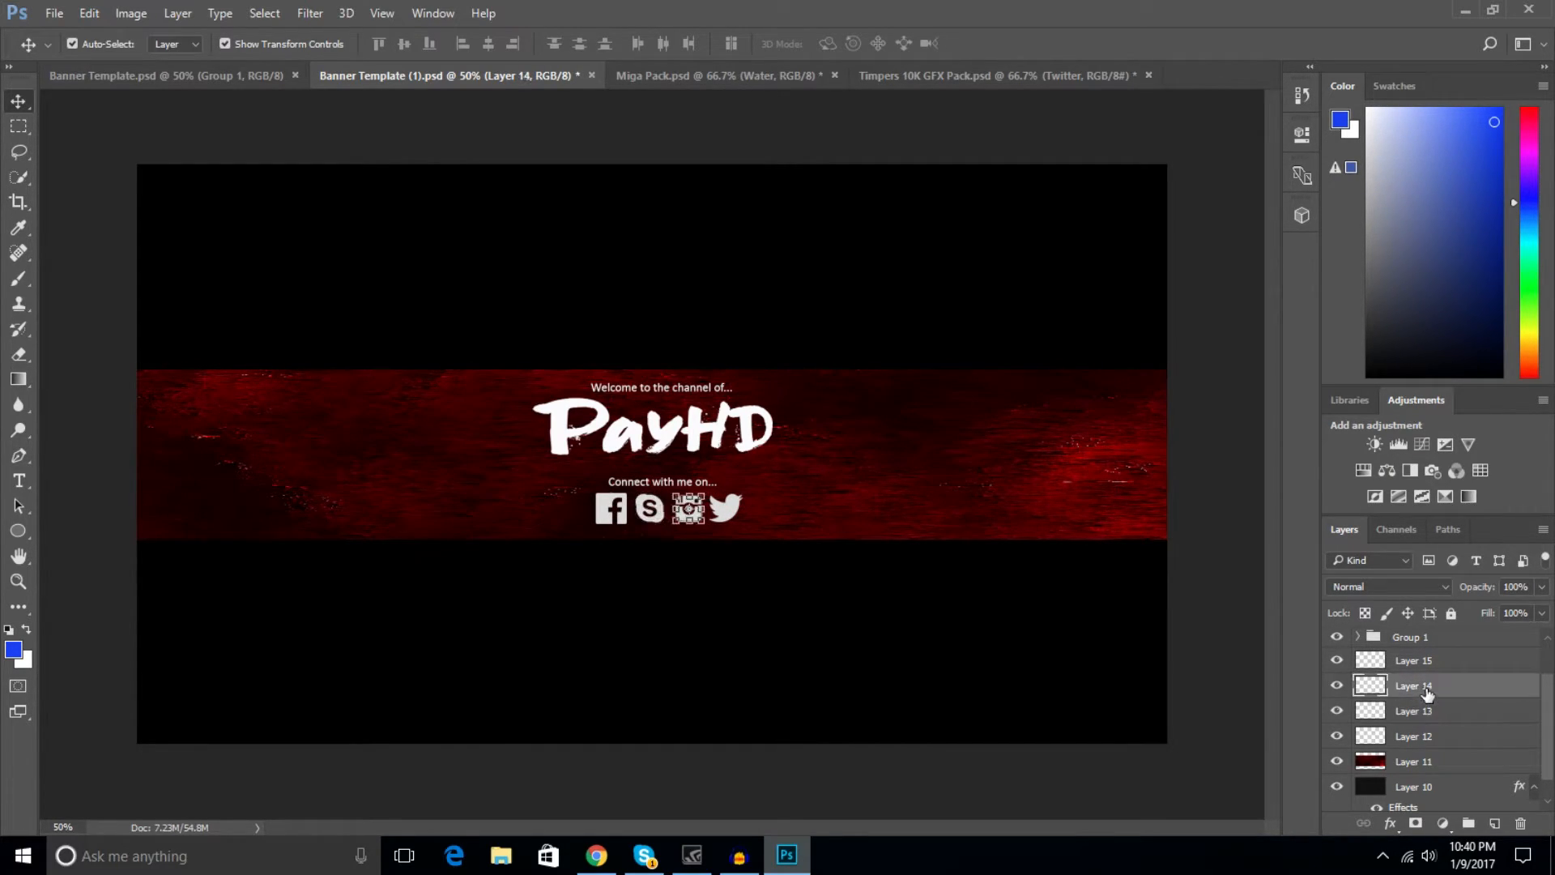
{"action": "left_click", "coordinate": [1423, 663]}
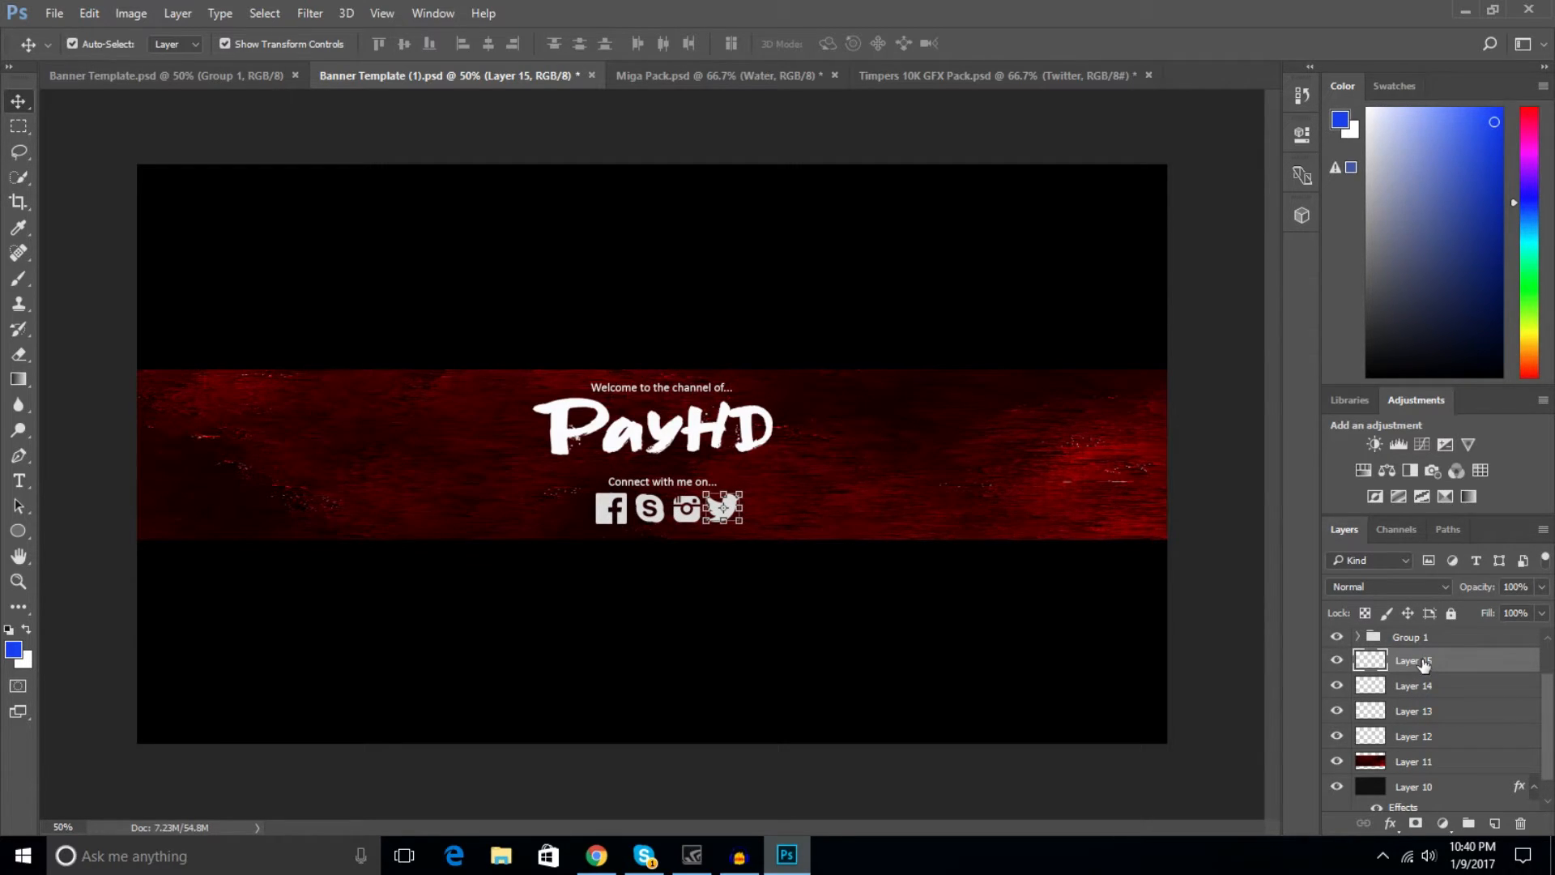
Nudge the "Connect with me on..." text slightly right to center it better above the logo row.
{"action": "scroll", "coordinate": [1442, 689], "scroll_direction": "down", "scroll_amount": 1}
{"action": "scroll", "coordinate": [1442, 688], "scroll_direction": "up", "scroll_amount": 3}
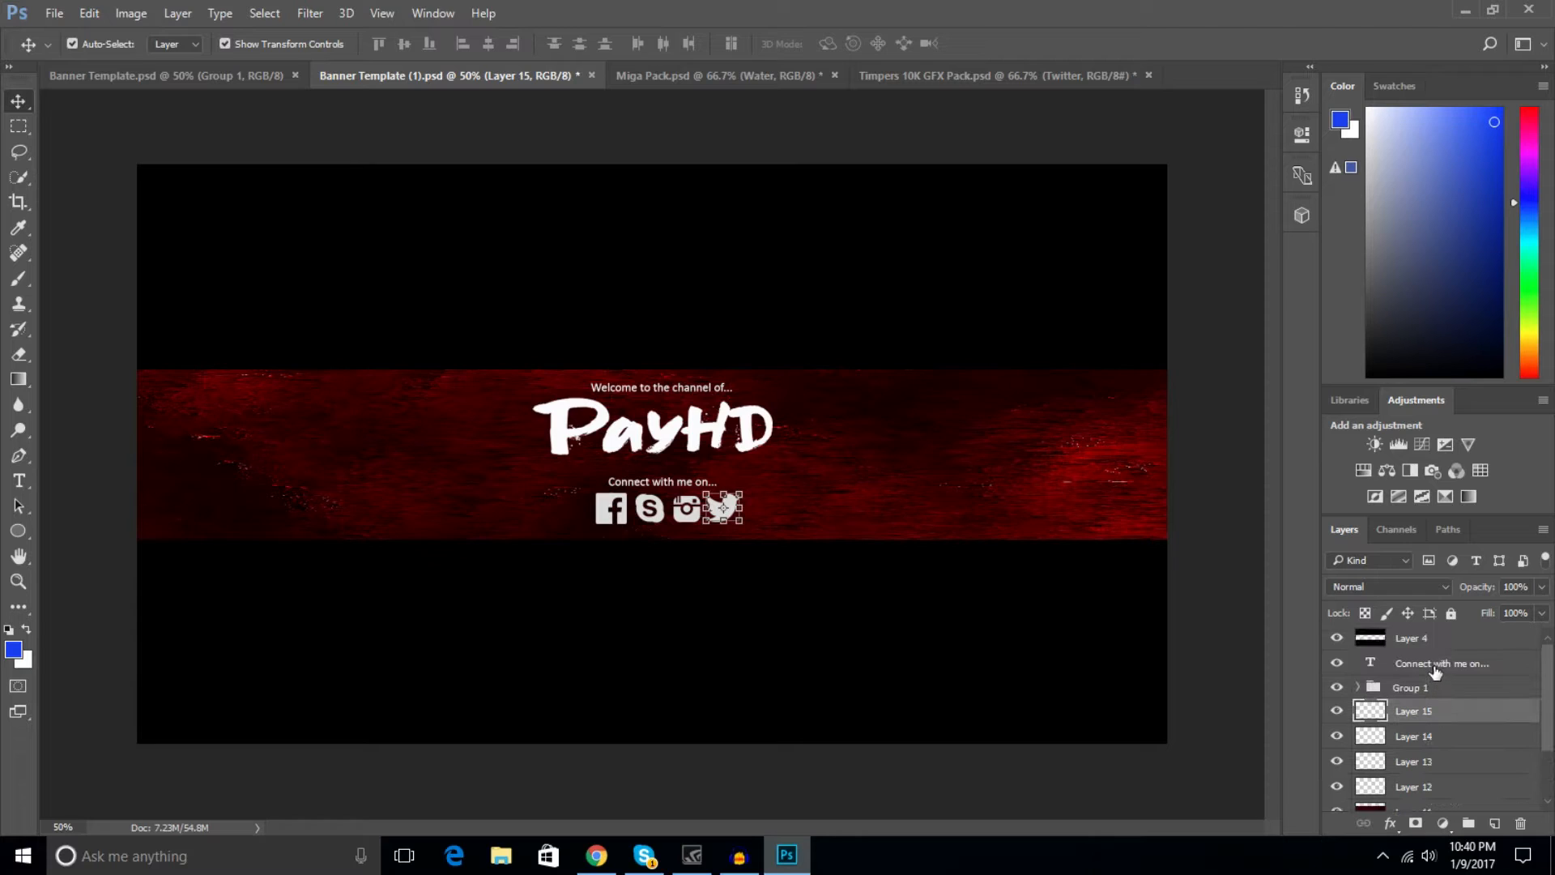
{"action": "left_click", "coordinate": [1415, 664]}
{"action": "key", "text": "Right"}
{"action": "key", "text": "Right"}
{"action": "key", "text": "Right"}
{"action": "key", "text": "Right"}
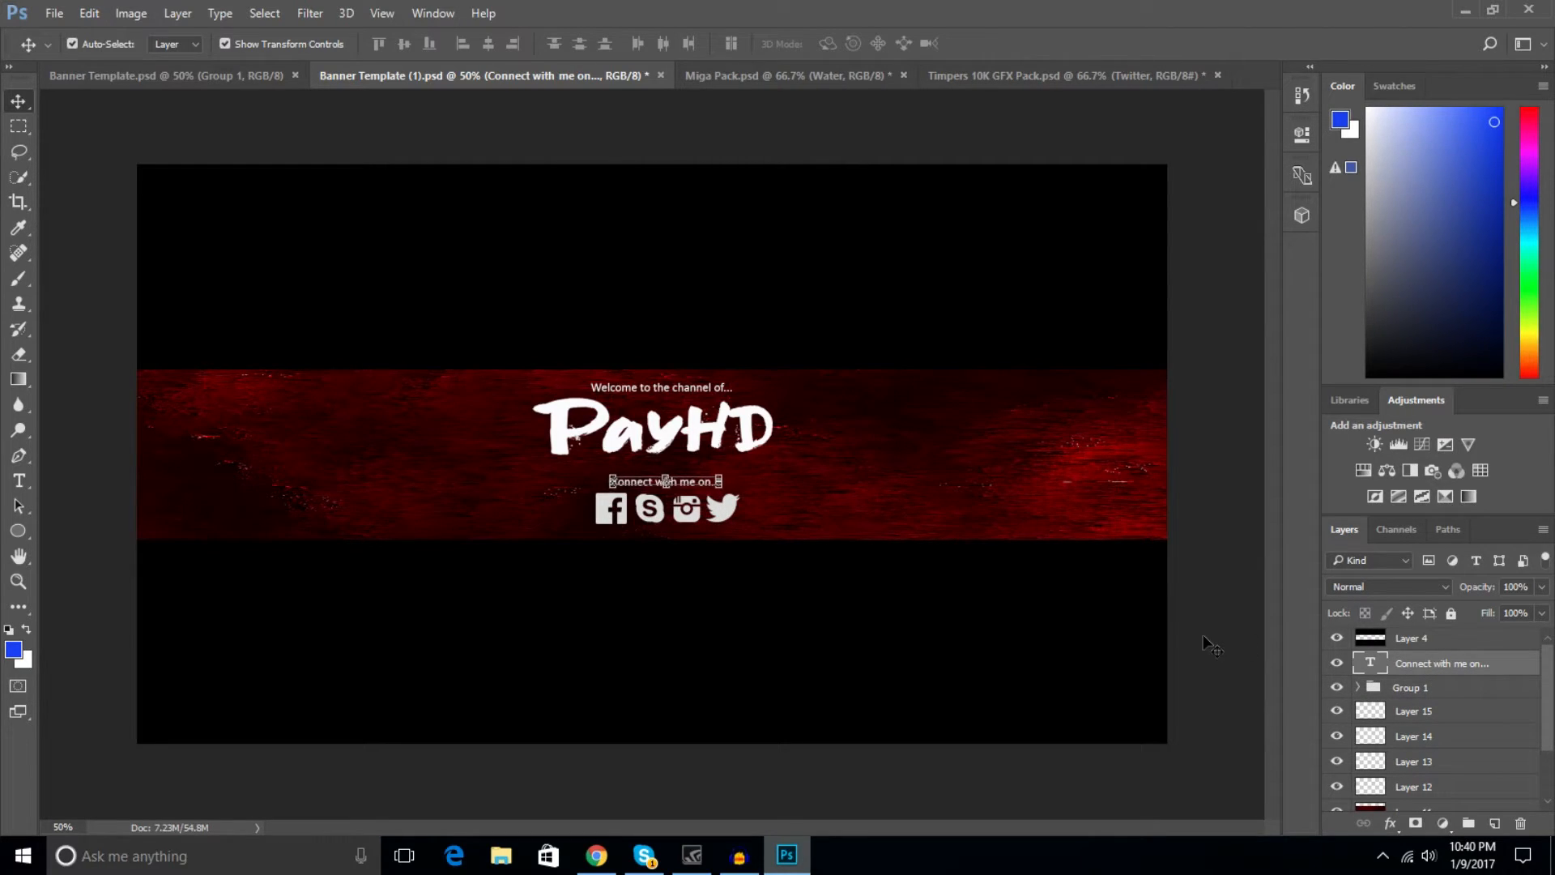
{"action": "key", "text": "Left"}
{"action": "key", "text": "Left"}
Move the "Connect with me on..." text layer below Group 1, directly above the Twitter logo's layer.
{"action": "left_click", "coordinate": [1446, 639]}
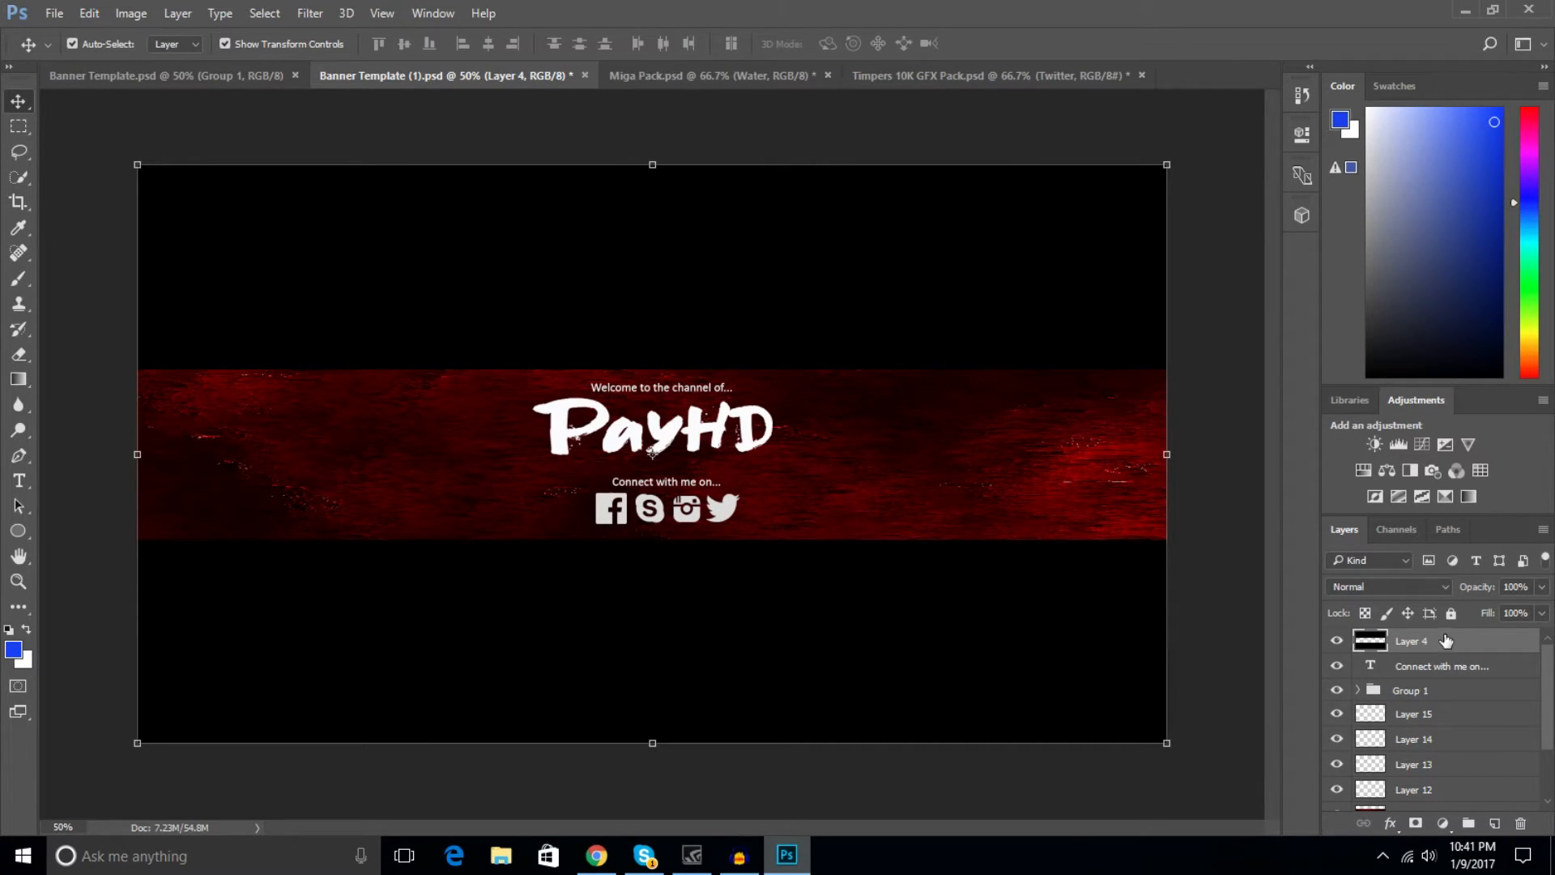
{"action": "left_click", "coordinate": [1425, 674]}
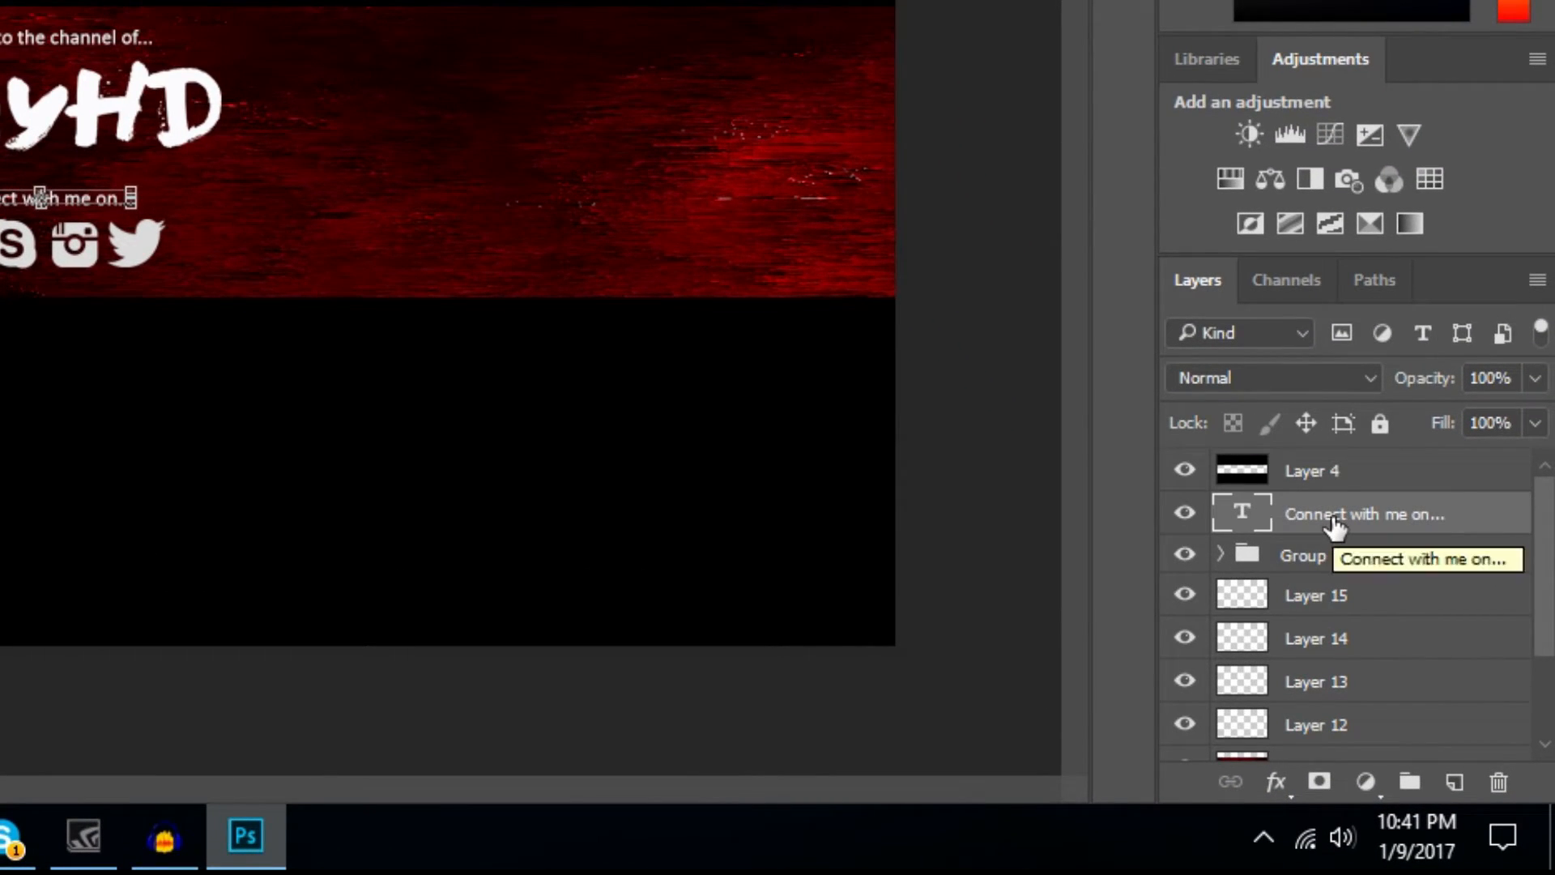
{"action": "left_click", "coordinate": [1360, 606], "text": "shift"}
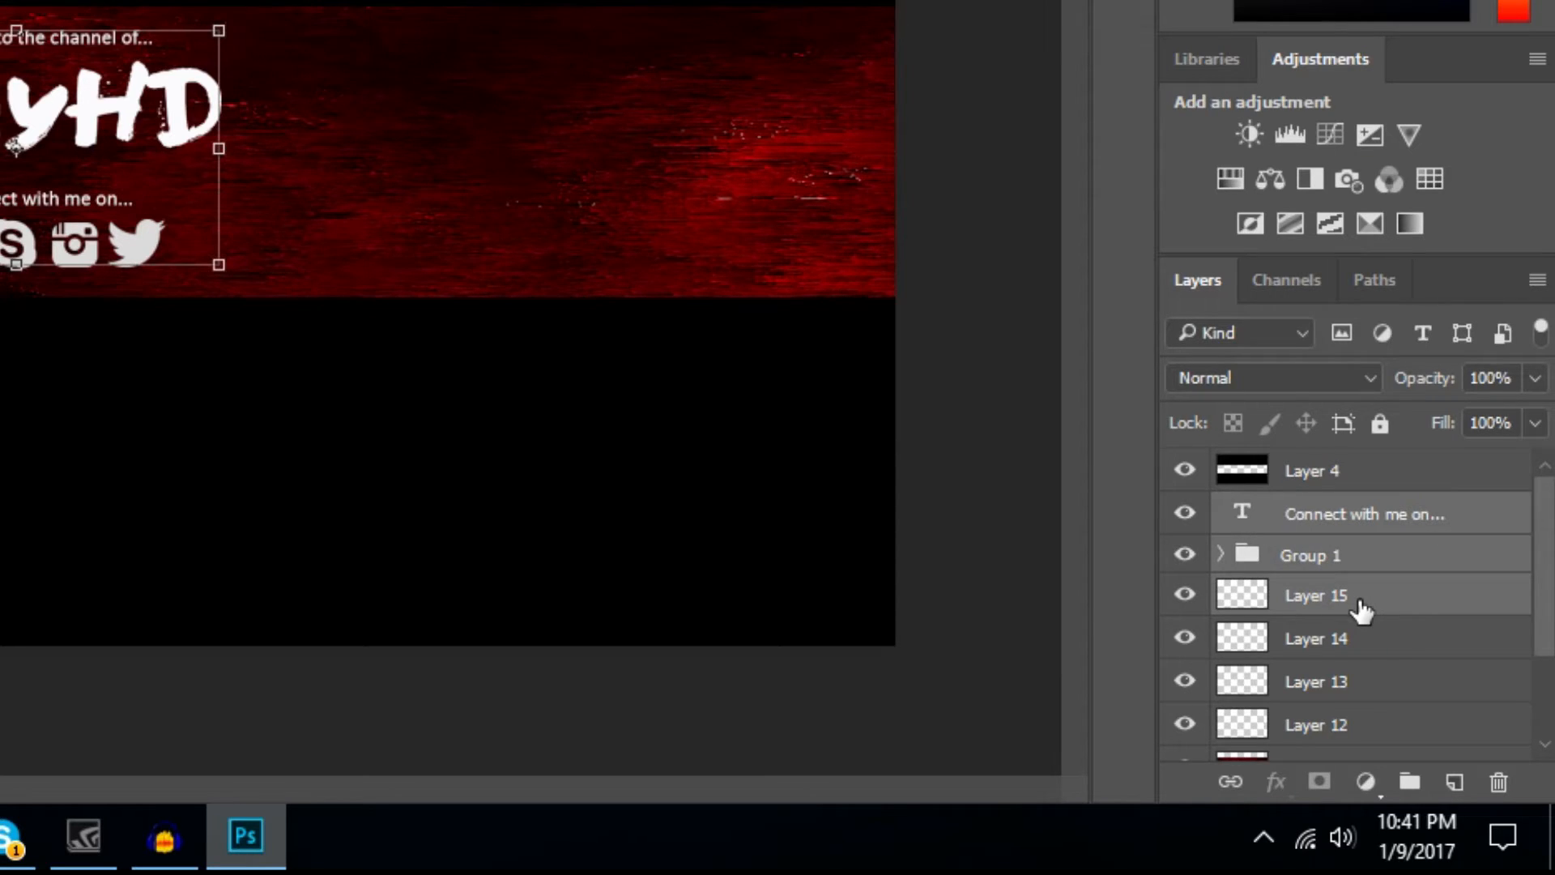
{"action": "left_click", "coordinate": [1349, 517]}
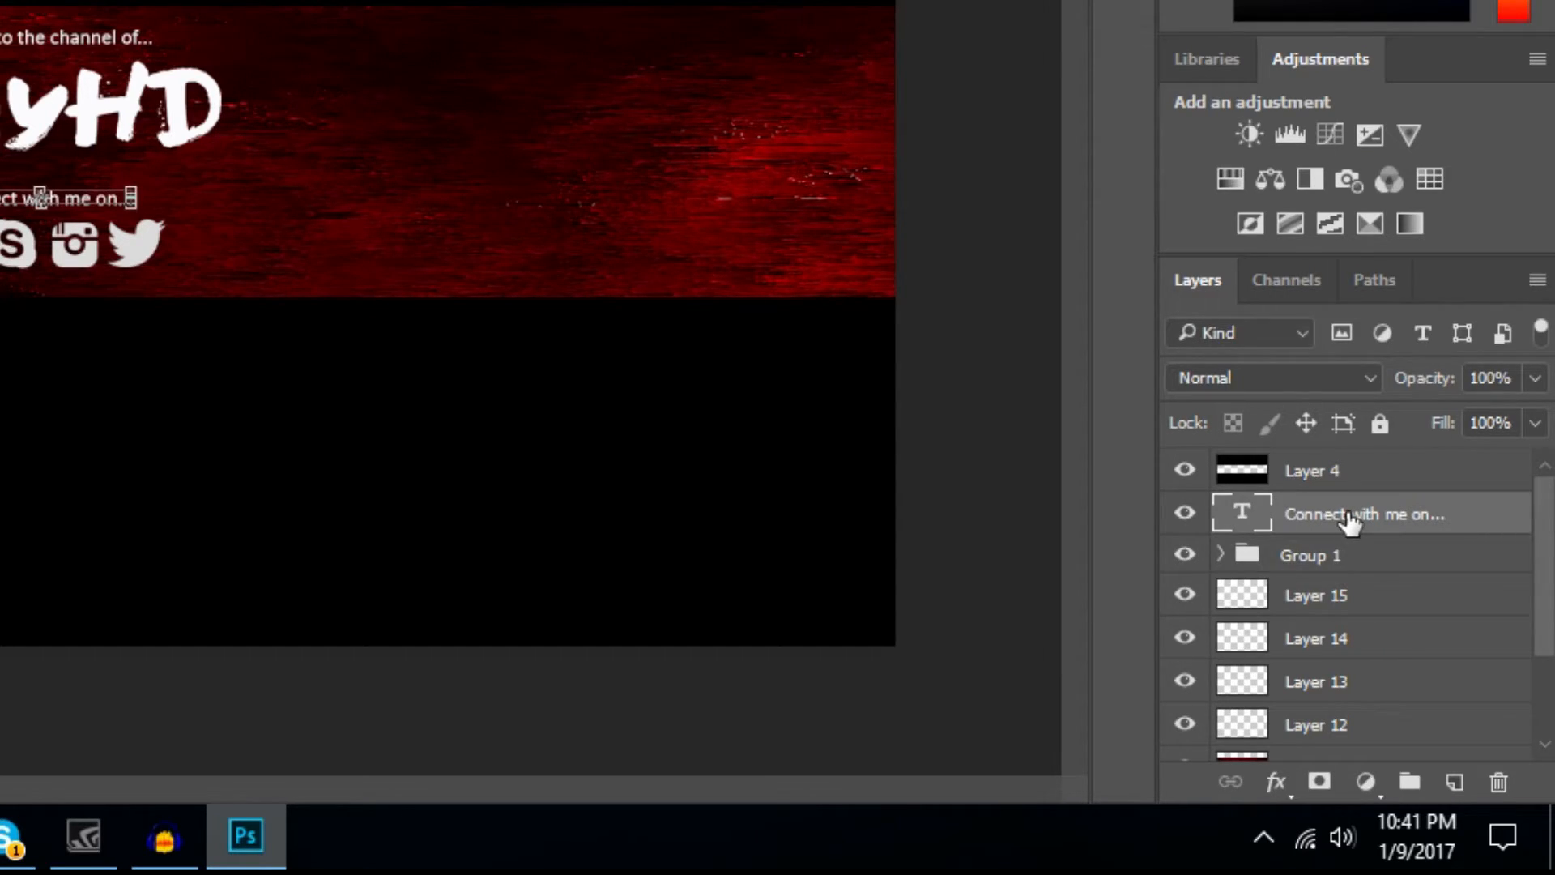
{"action": "left_click_drag", "start_coordinate": [1329, 526], "coordinate": [1329, 579]}
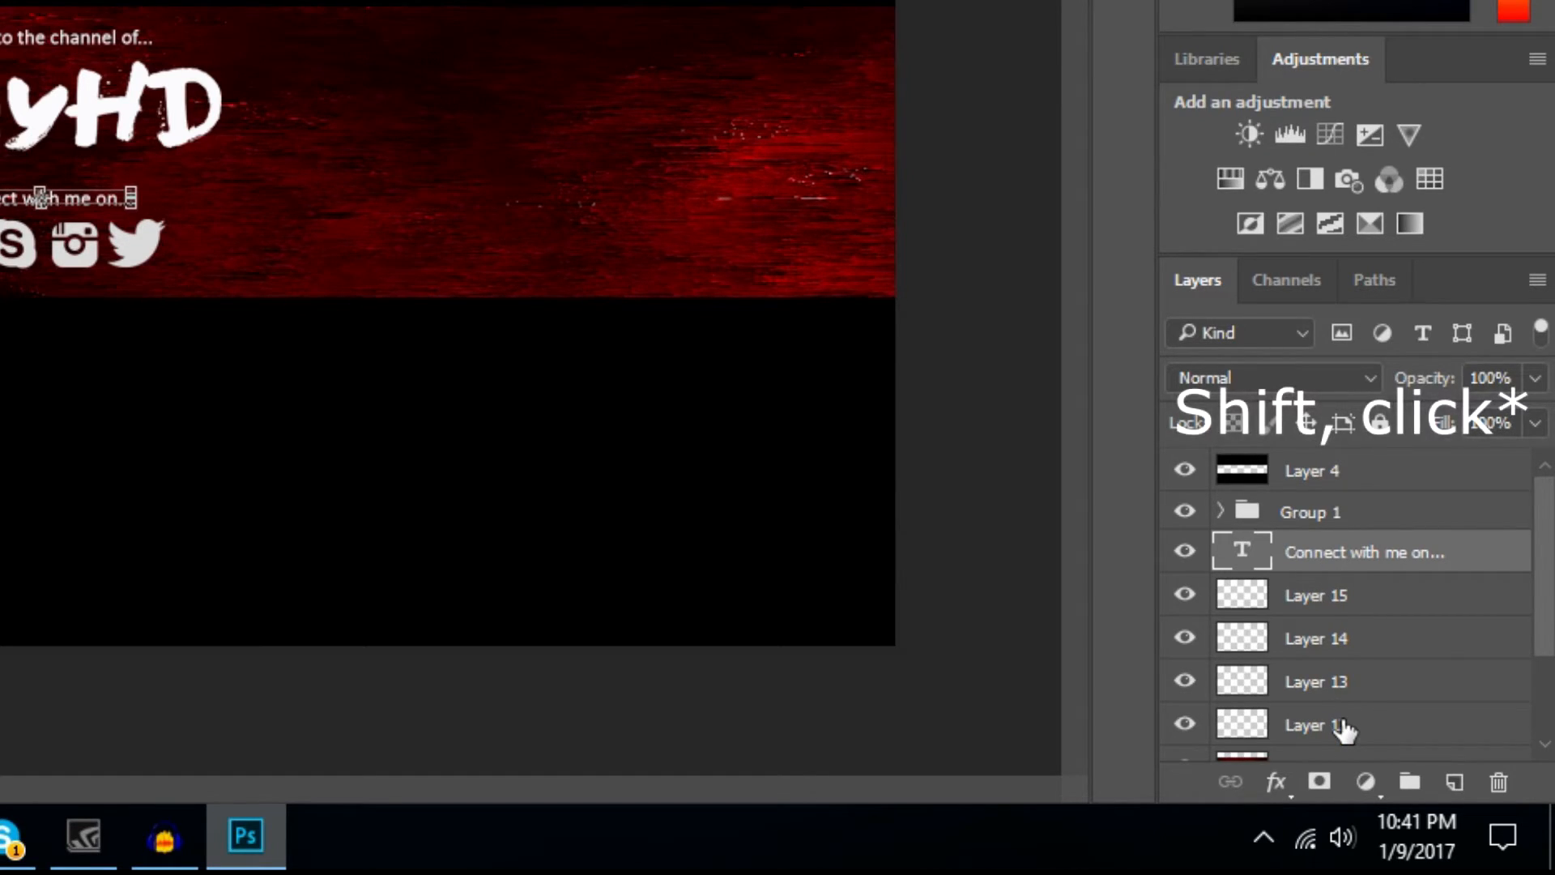
Group the "Connect with me on..." text with the four logo layers and nudge the group slightly up toward the PayHD title.
{"action": "left_click", "coordinate": [1355, 728], "text": "shift"}
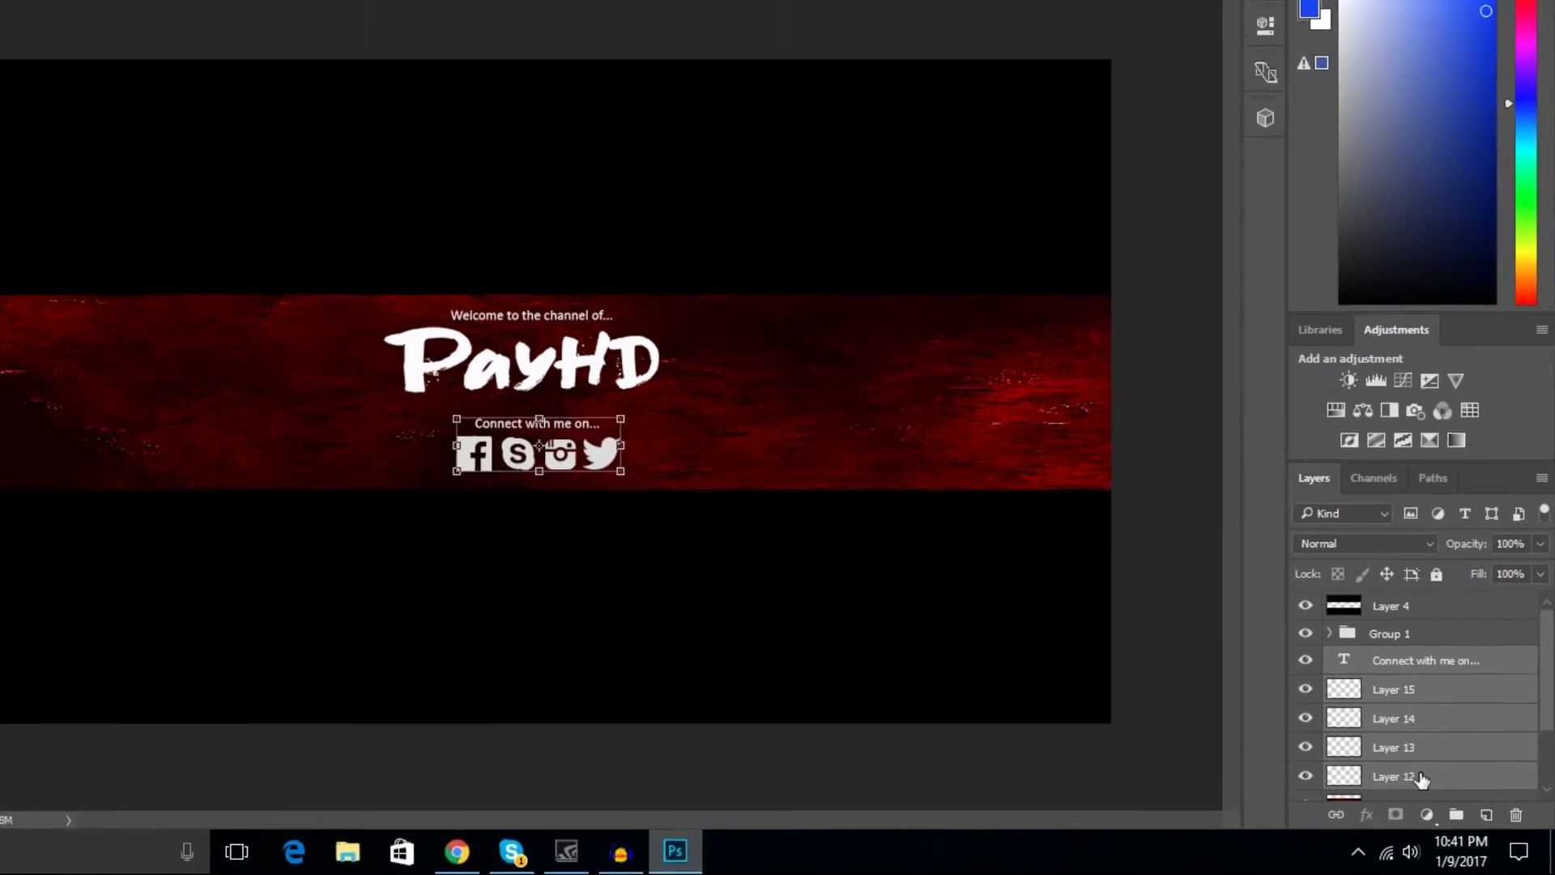
{"action": "key", "text": "ctrl+g"}
{"action": "key", "text": "Up"}
{"action": "key", "text": "Up"}
{"action": "key", "text": "Up"}
{"action": "key", "text": "Up"}
{"action": "key", "text": "Up"}
{"action": "key", "text": "Up"}
{"action": "key", "text": "Up"}
{"action": "key", "text": "Up"}
{"action": "key", "text": "Up"}
{"action": "key", "text": "Up"}
{"action": "key", "text": "Up"}
{"action": "key", "text": "Up"}
{"action": "key", "text": "Up"}
{"action": "key", "text": "Up"}
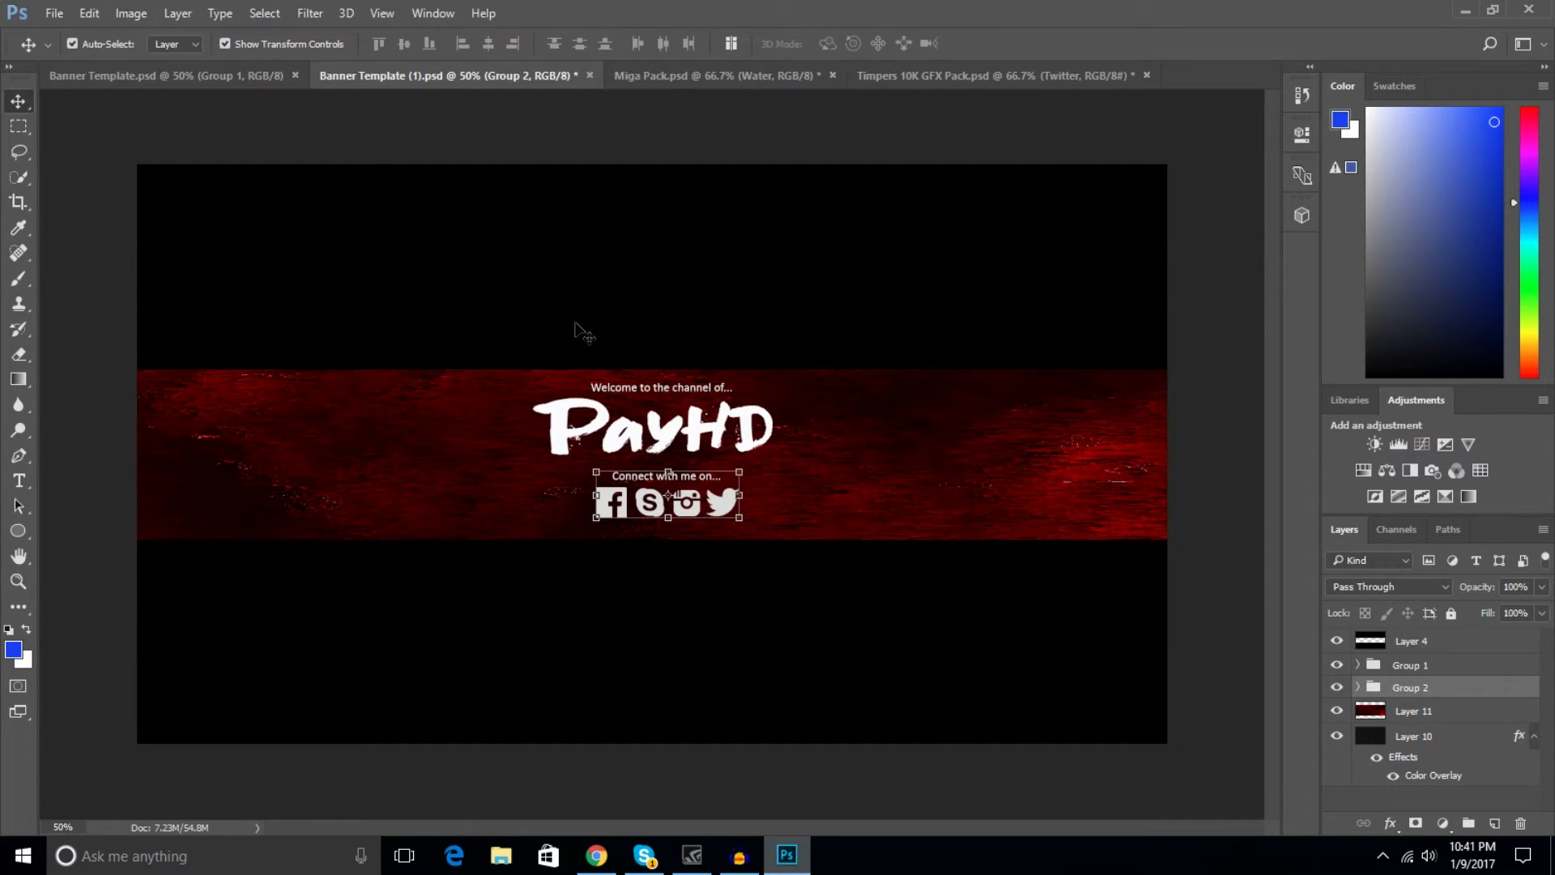
Select the whole canvas and align the group of connect text and logos to its horizontal center.
{"action": "key", "text": "ctrl+a"}
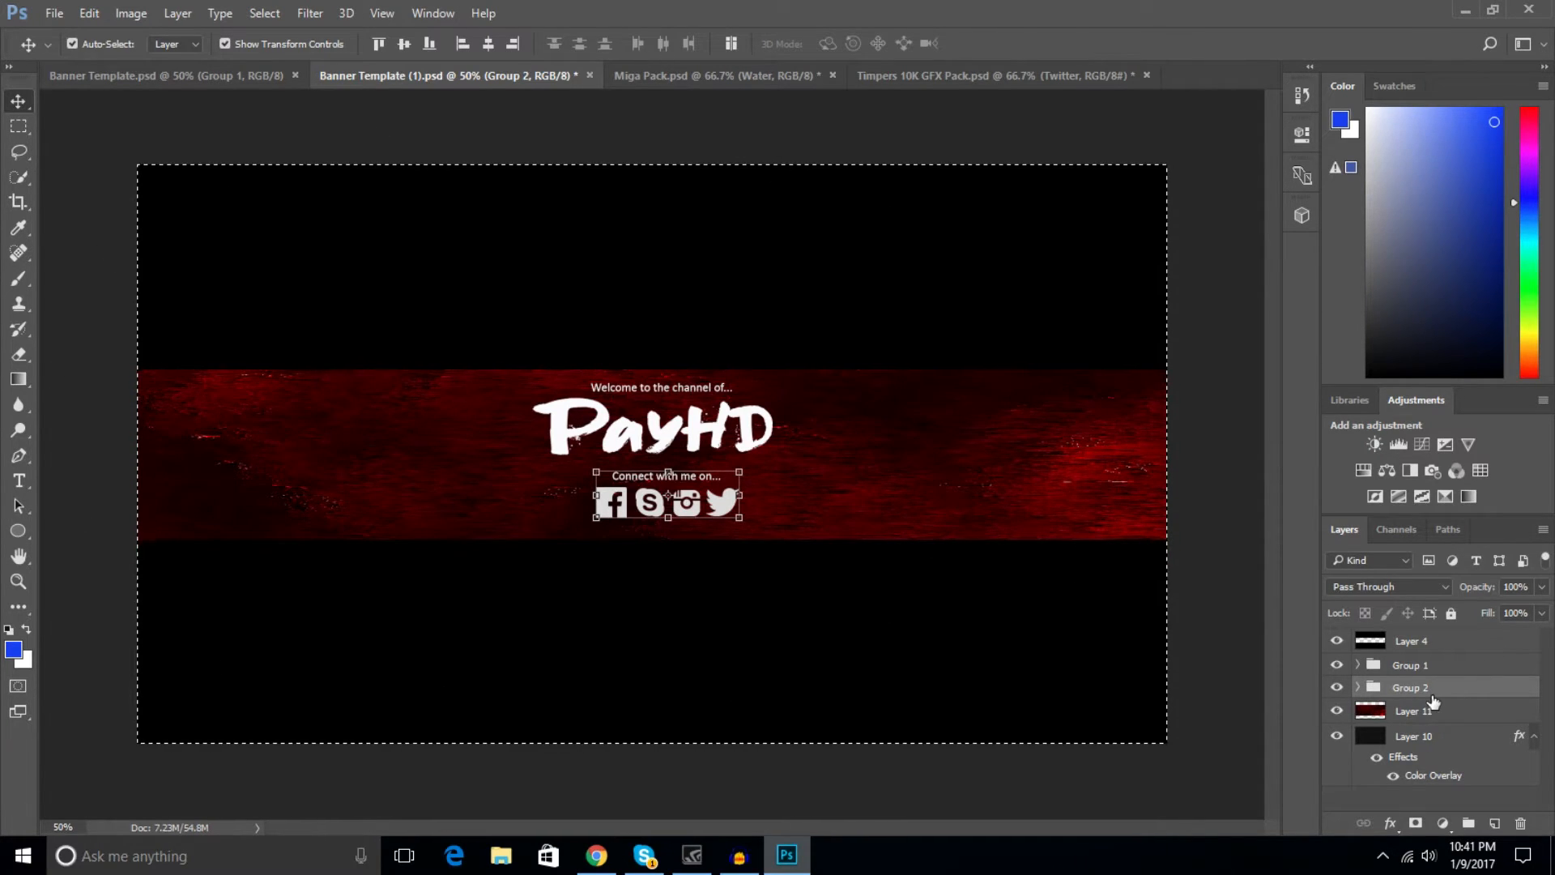
{"action": "left_click", "coordinate": [173, 13]}
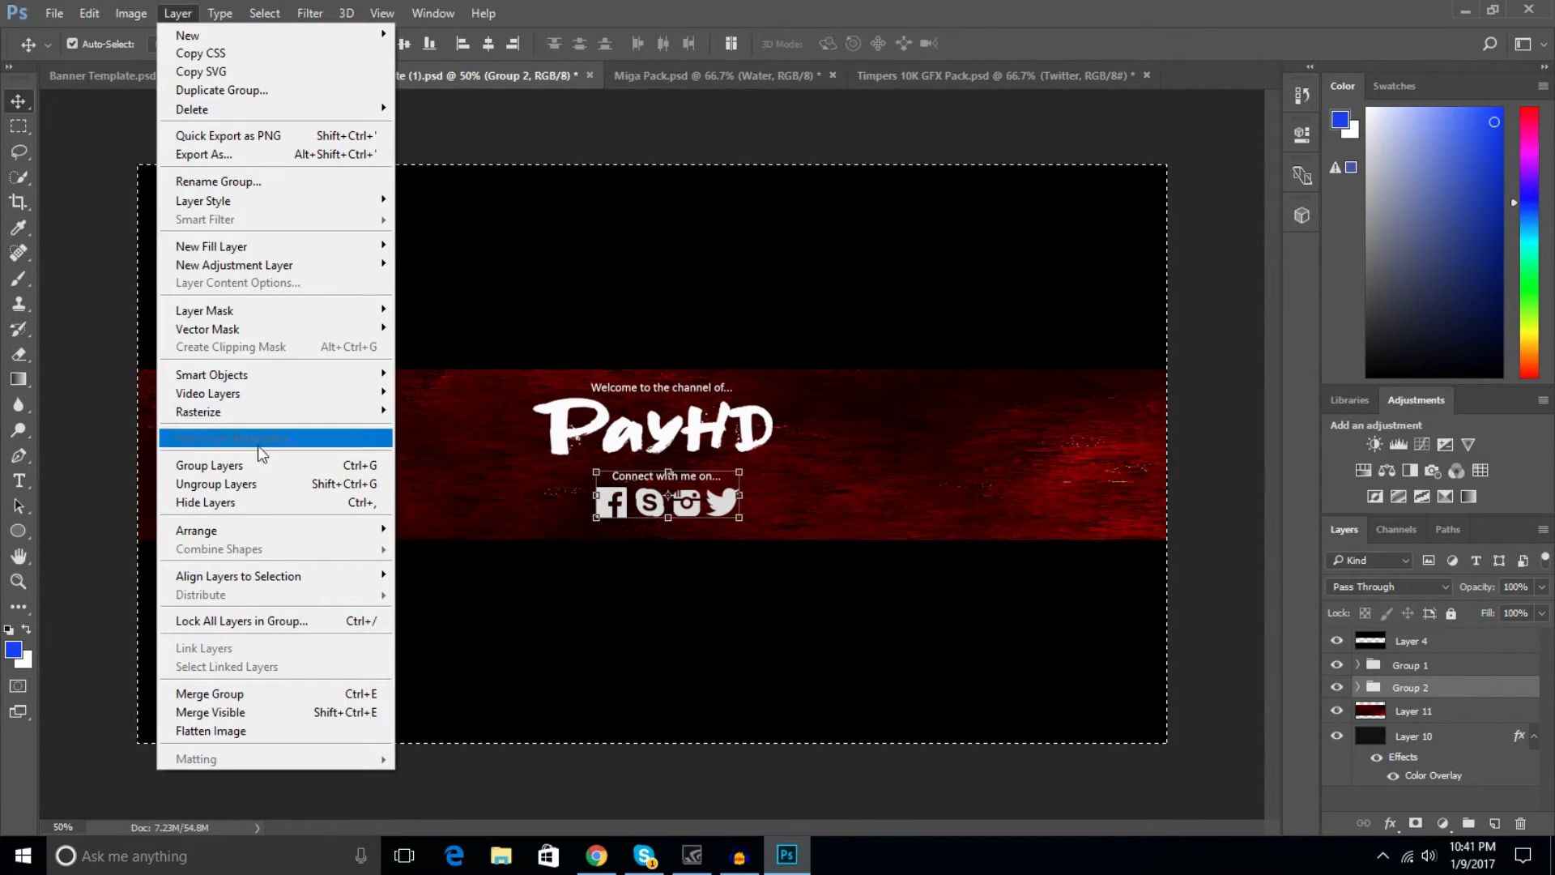
{"action": "mouse_move", "coordinate": [284, 572]}
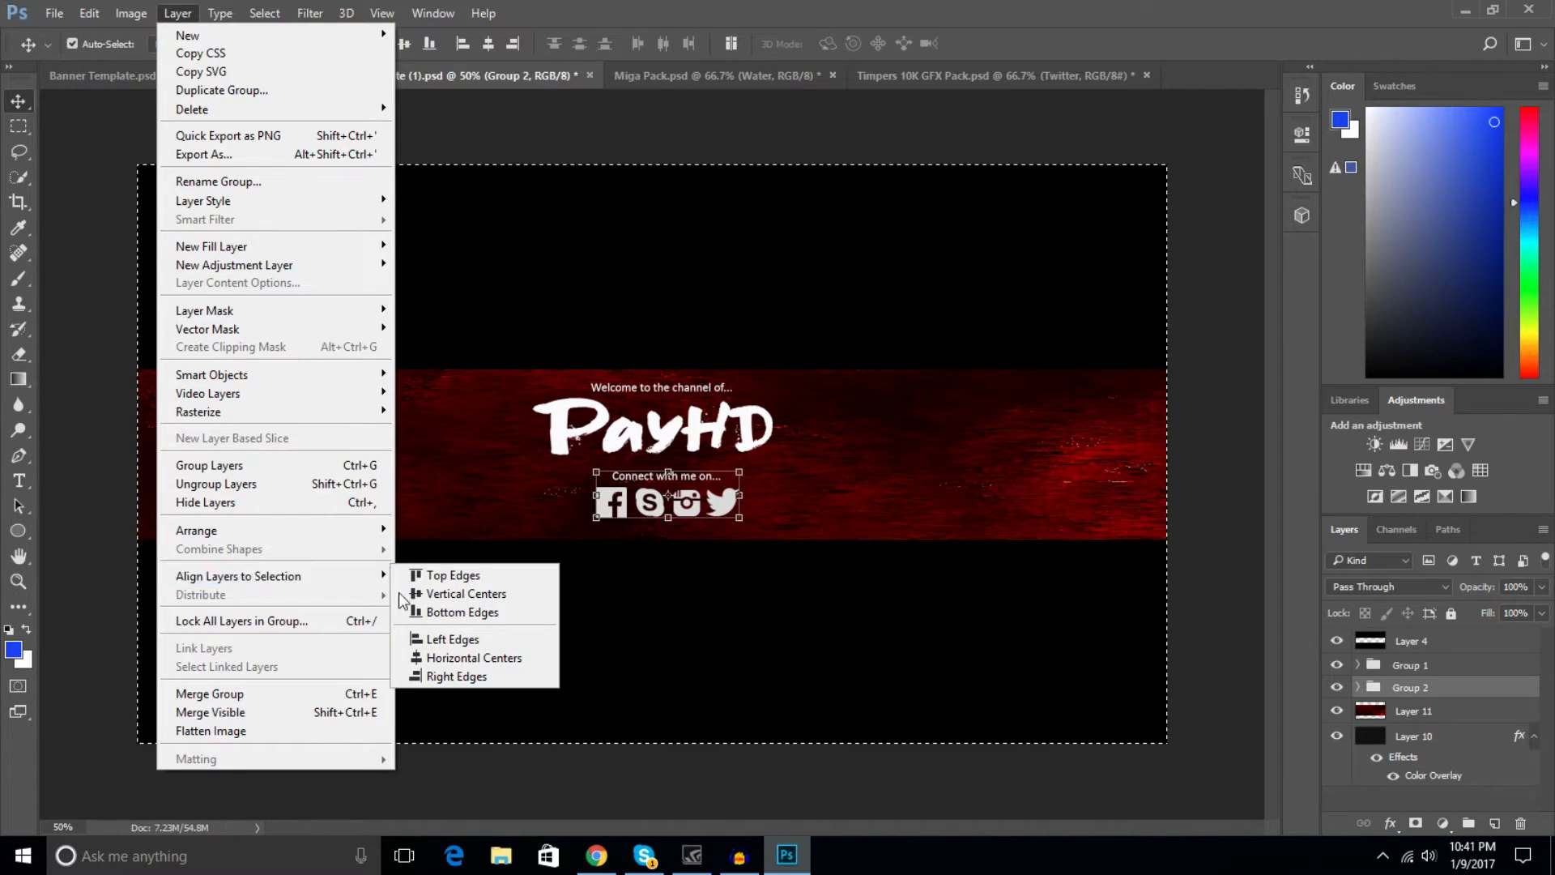
{"action": "left_click", "coordinate": [467, 662]}
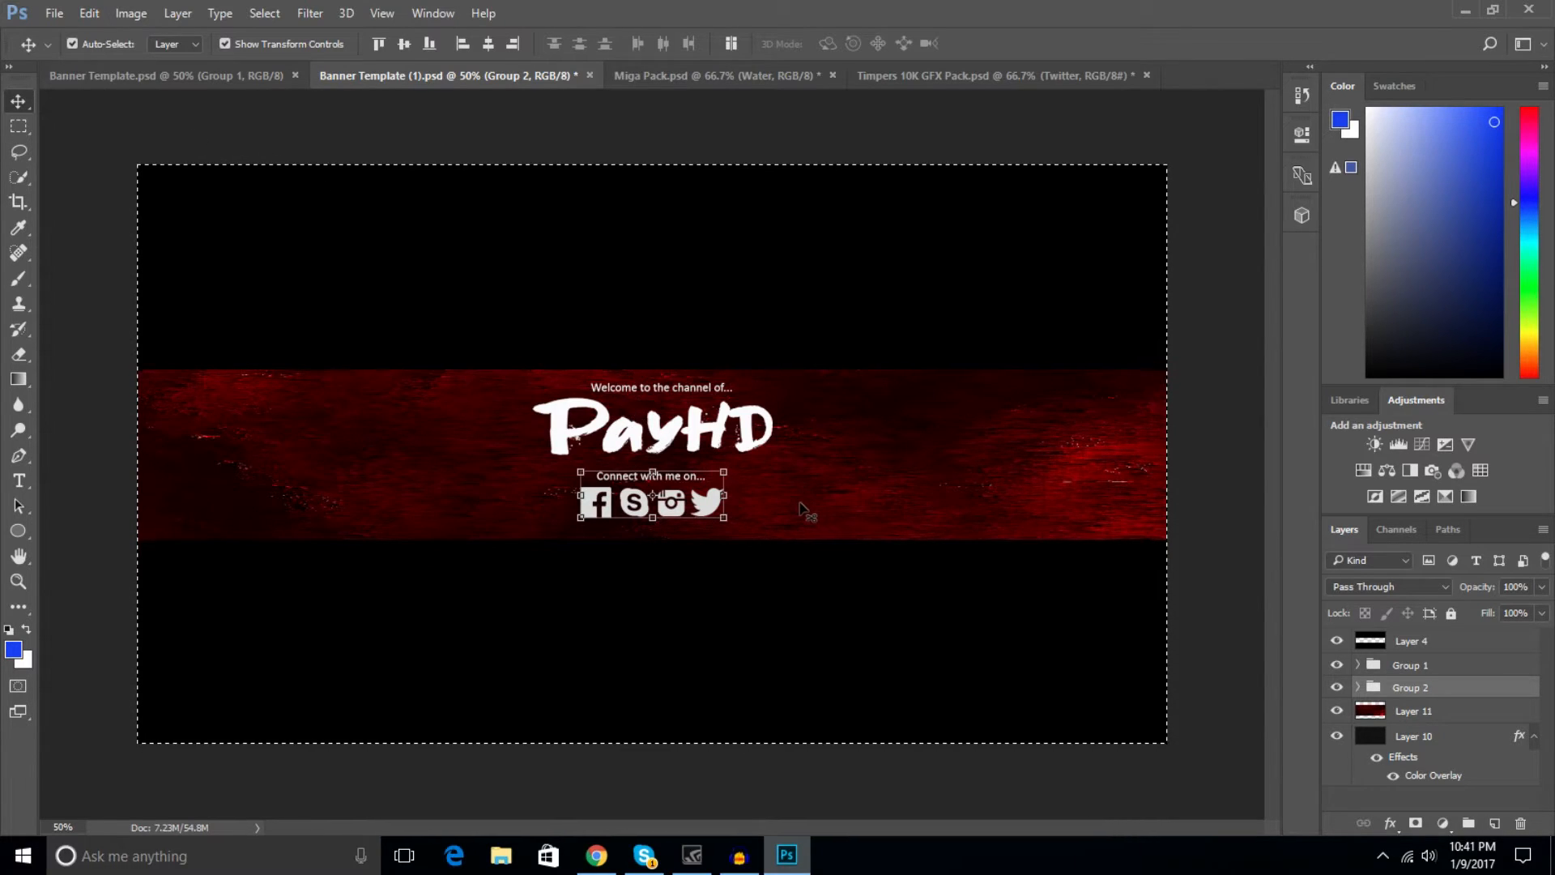
Align Group 1, holding the welcome text and PayHD title, to the canvas selection's horizontal center.
{"action": "left_click", "coordinate": [1426, 665]}
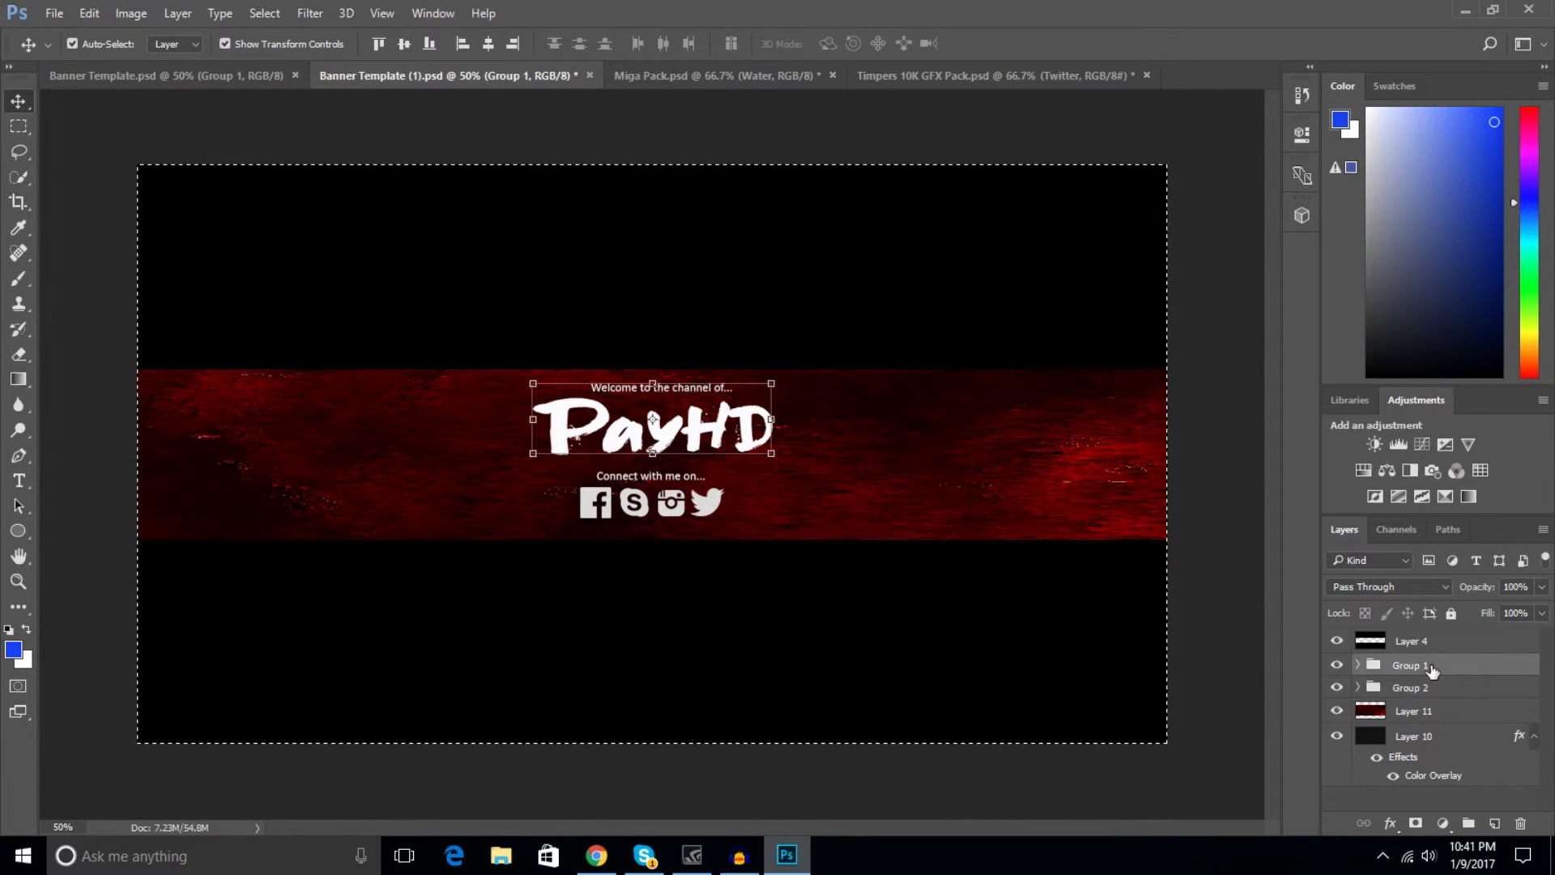
{"action": "left_click", "coordinate": [178, 15]}
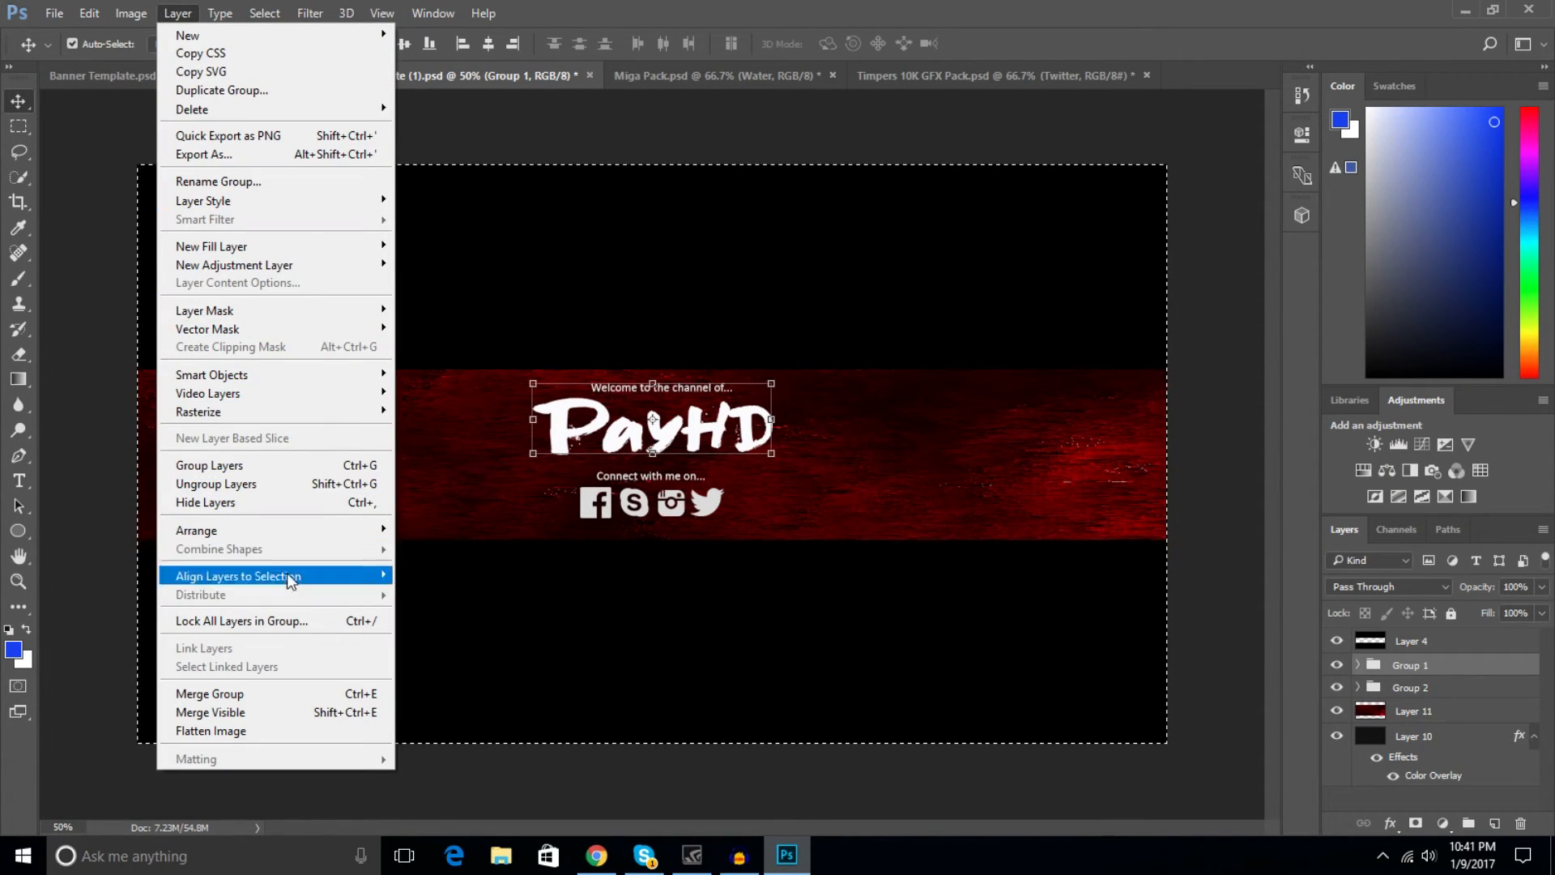
{"action": "mouse_move", "coordinate": [265, 575]}
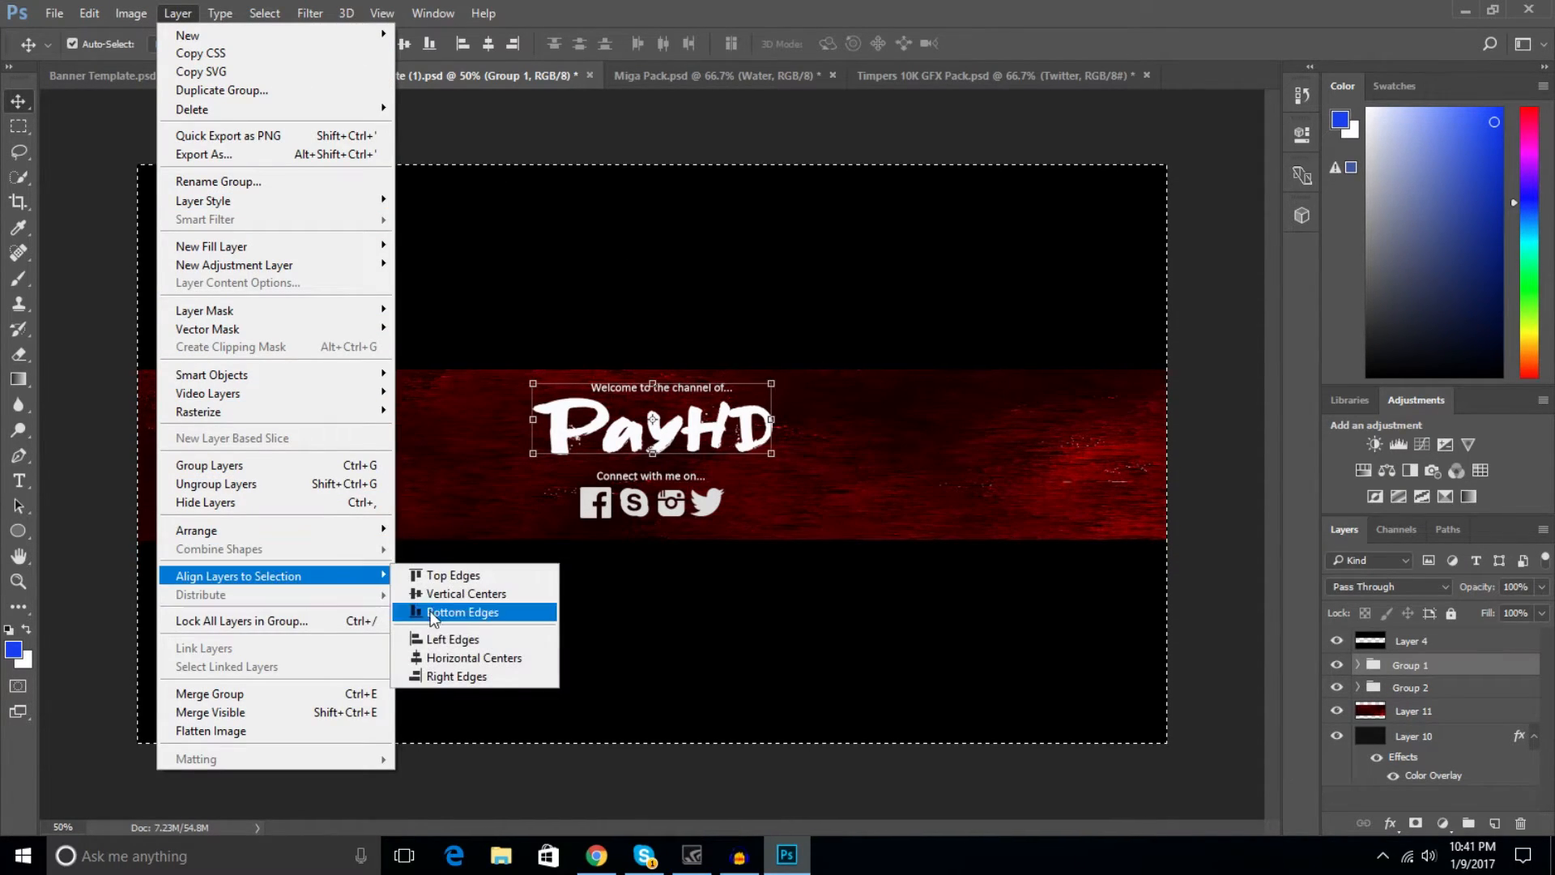
{"action": "left_click", "coordinate": [476, 664]}
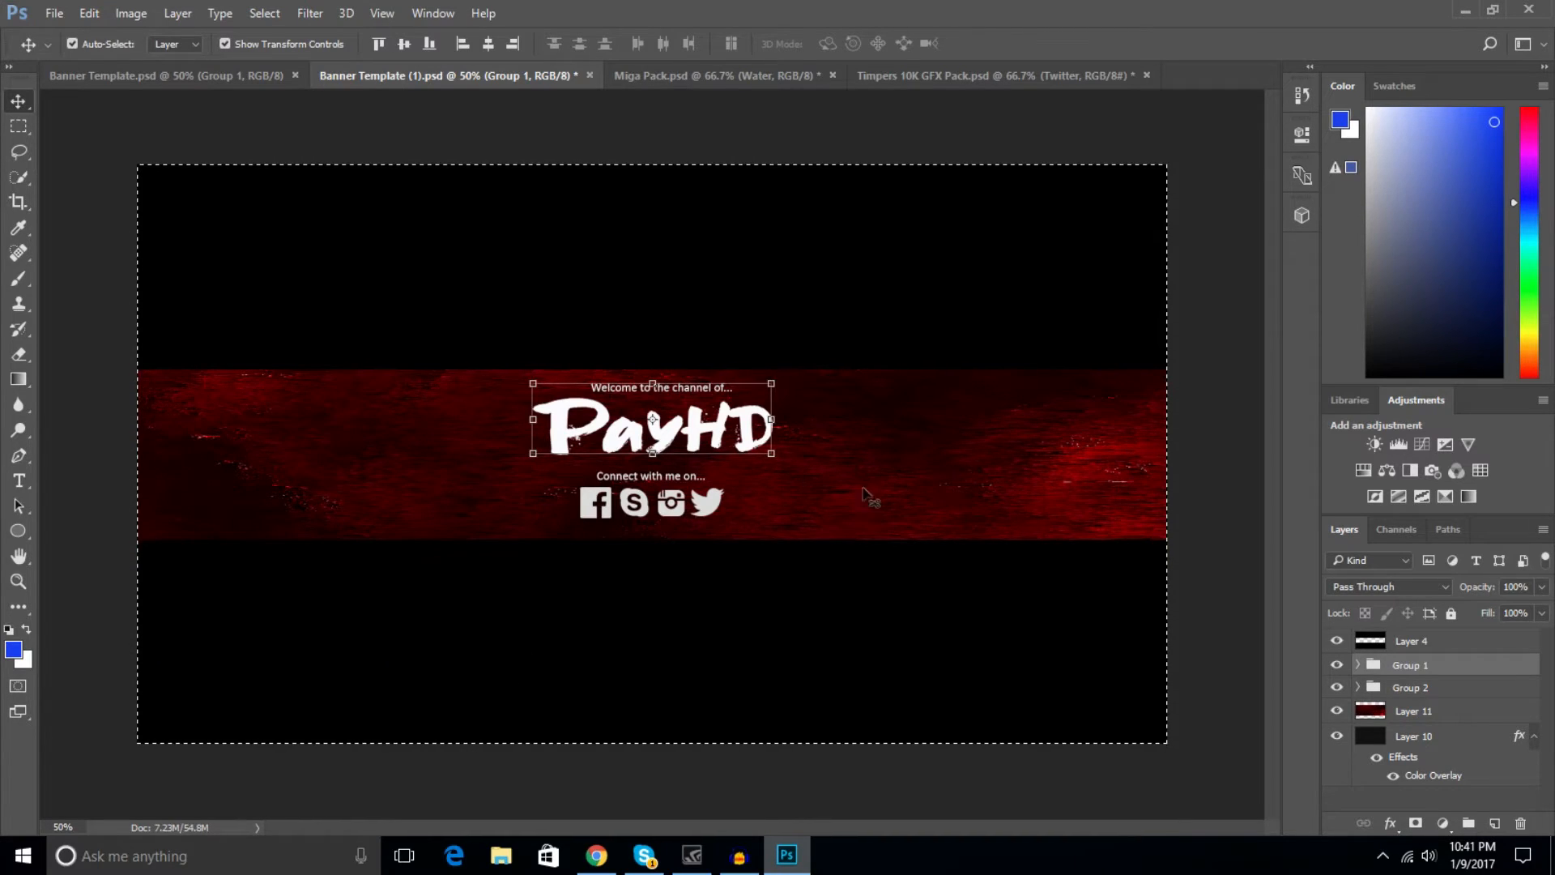
{"action": "left_click", "coordinate": [1419, 643]}
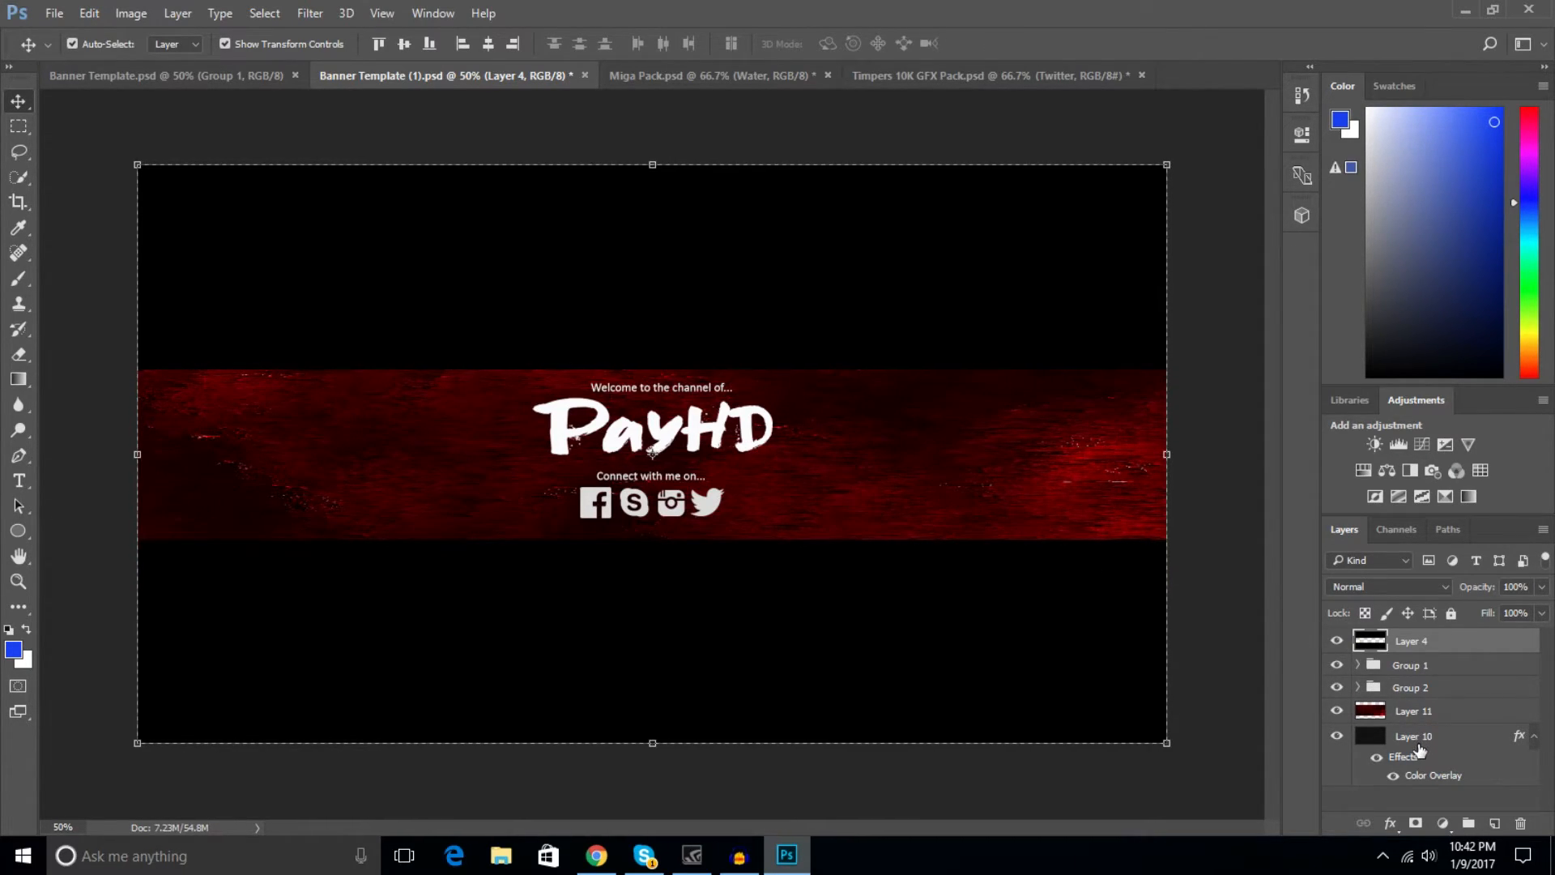
Clear the canvas selection and open the blending options of the PayHD layer inside Group 1.
{"action": "left_click", "coordinate": [1358, 665]}
{"action": "left_click", "coordinate": [1450, 716]}
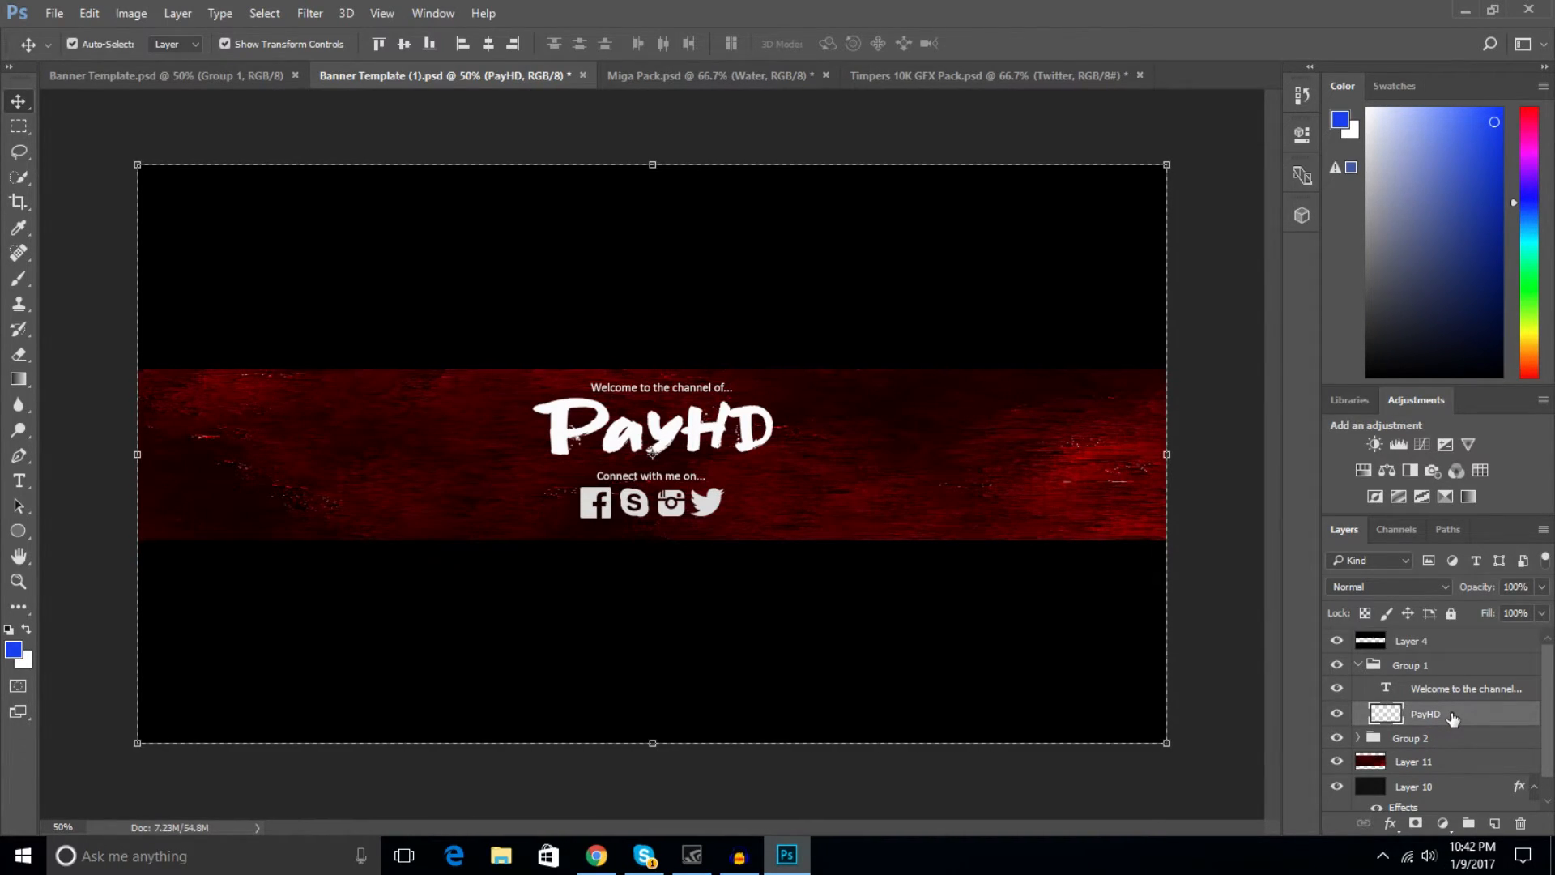
{"action": "key", "text": "ctrl+d"}
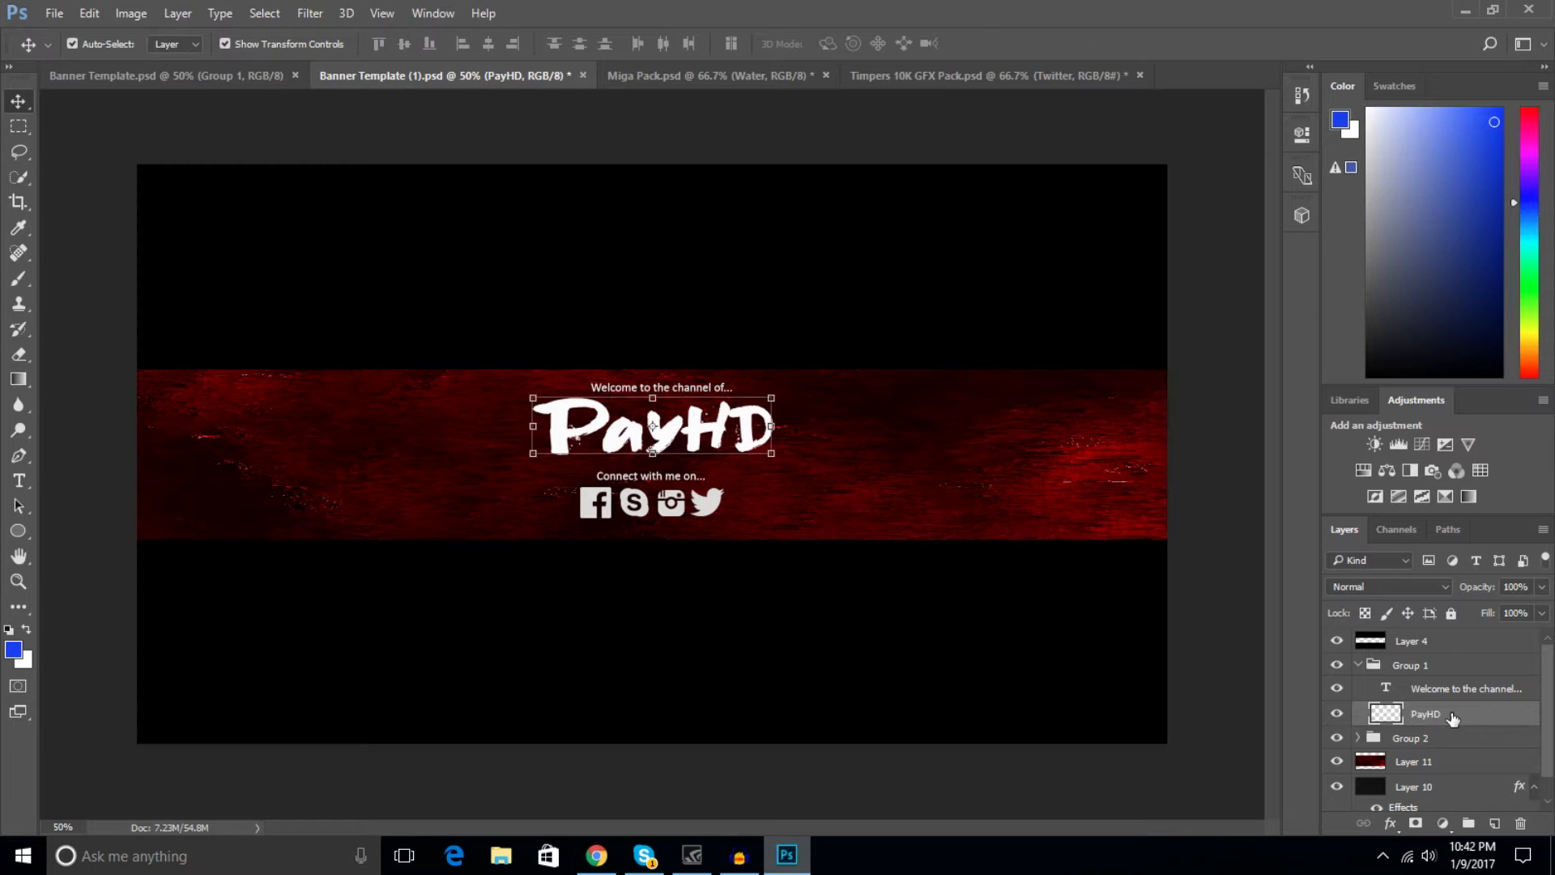
{"action": "right_click", "coordinate": [1451, 718]}
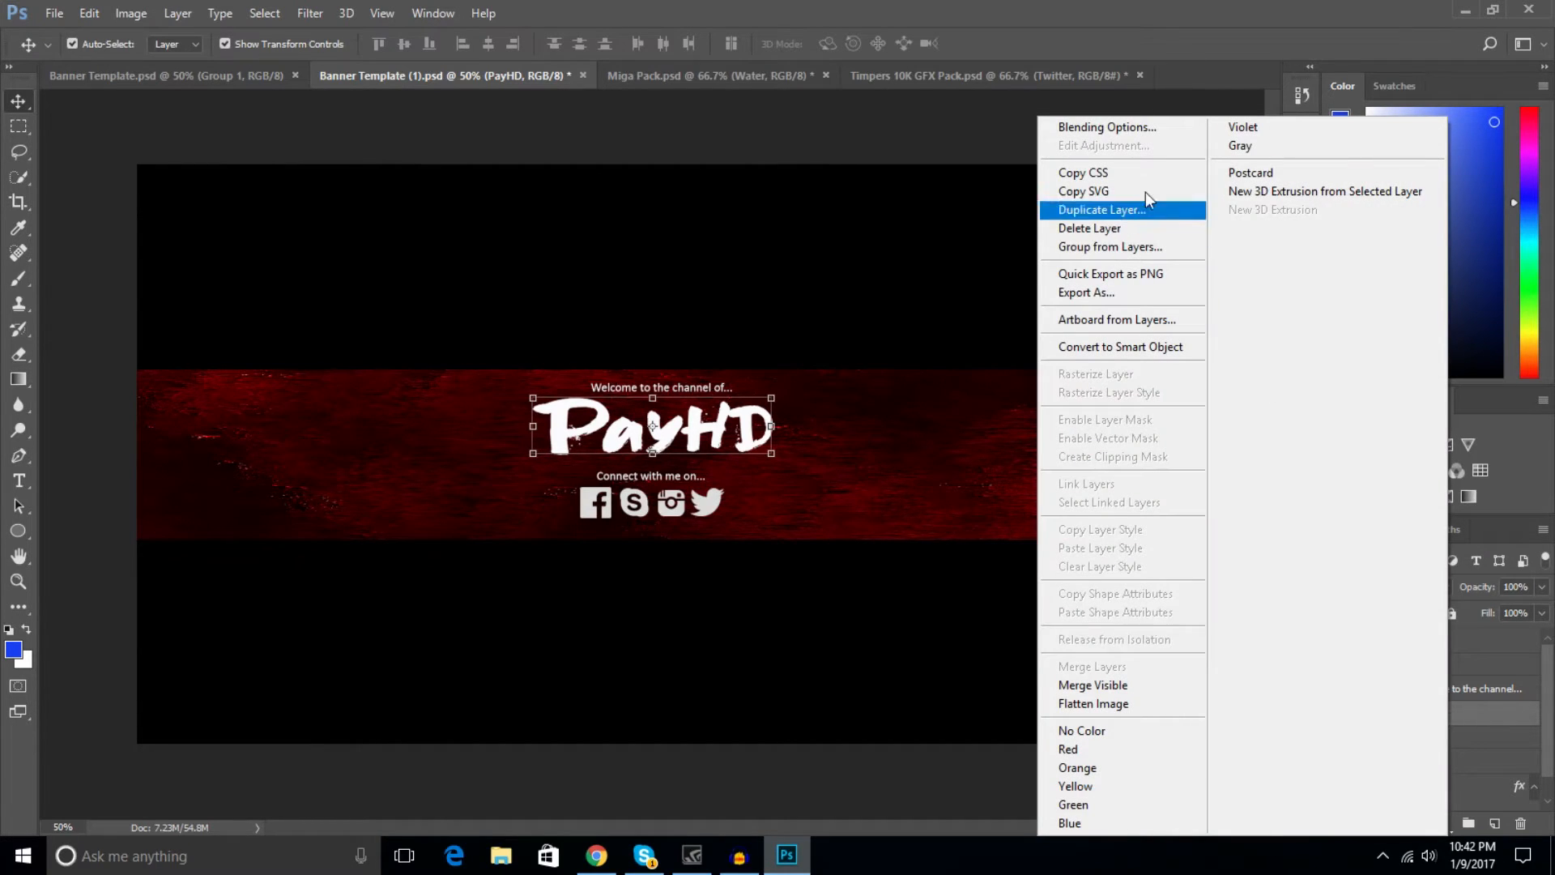
{"action": "left_click", "coordinate": [1110, 126]}
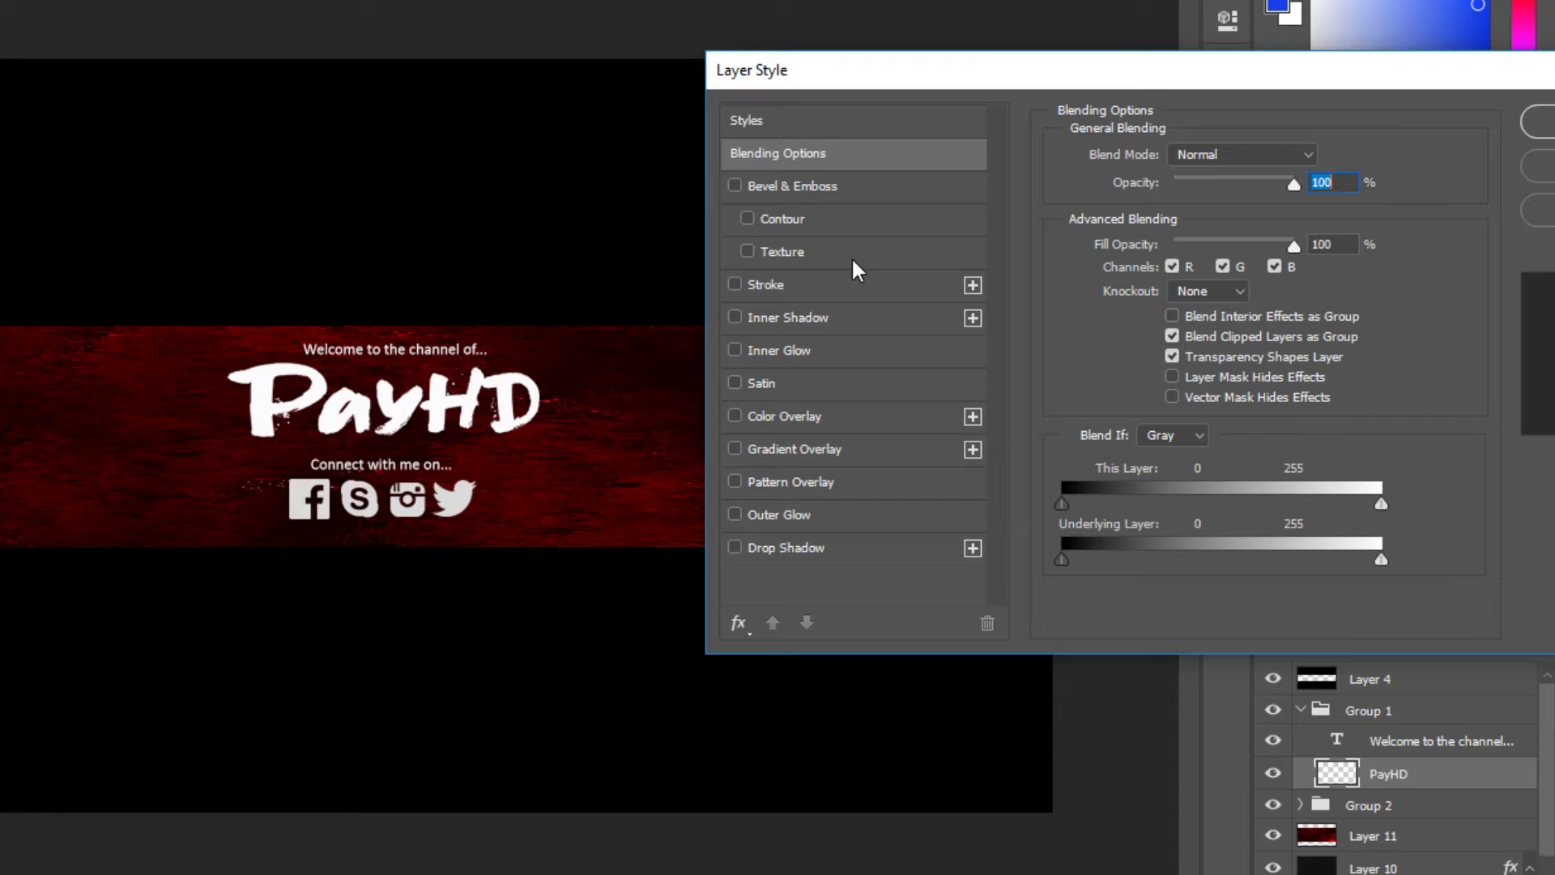
Add an Inner Shadow to the PayHD layer with 85% opacity and a size of 10 px.
{"action": "left_click", "coordinate": [819, 283]}
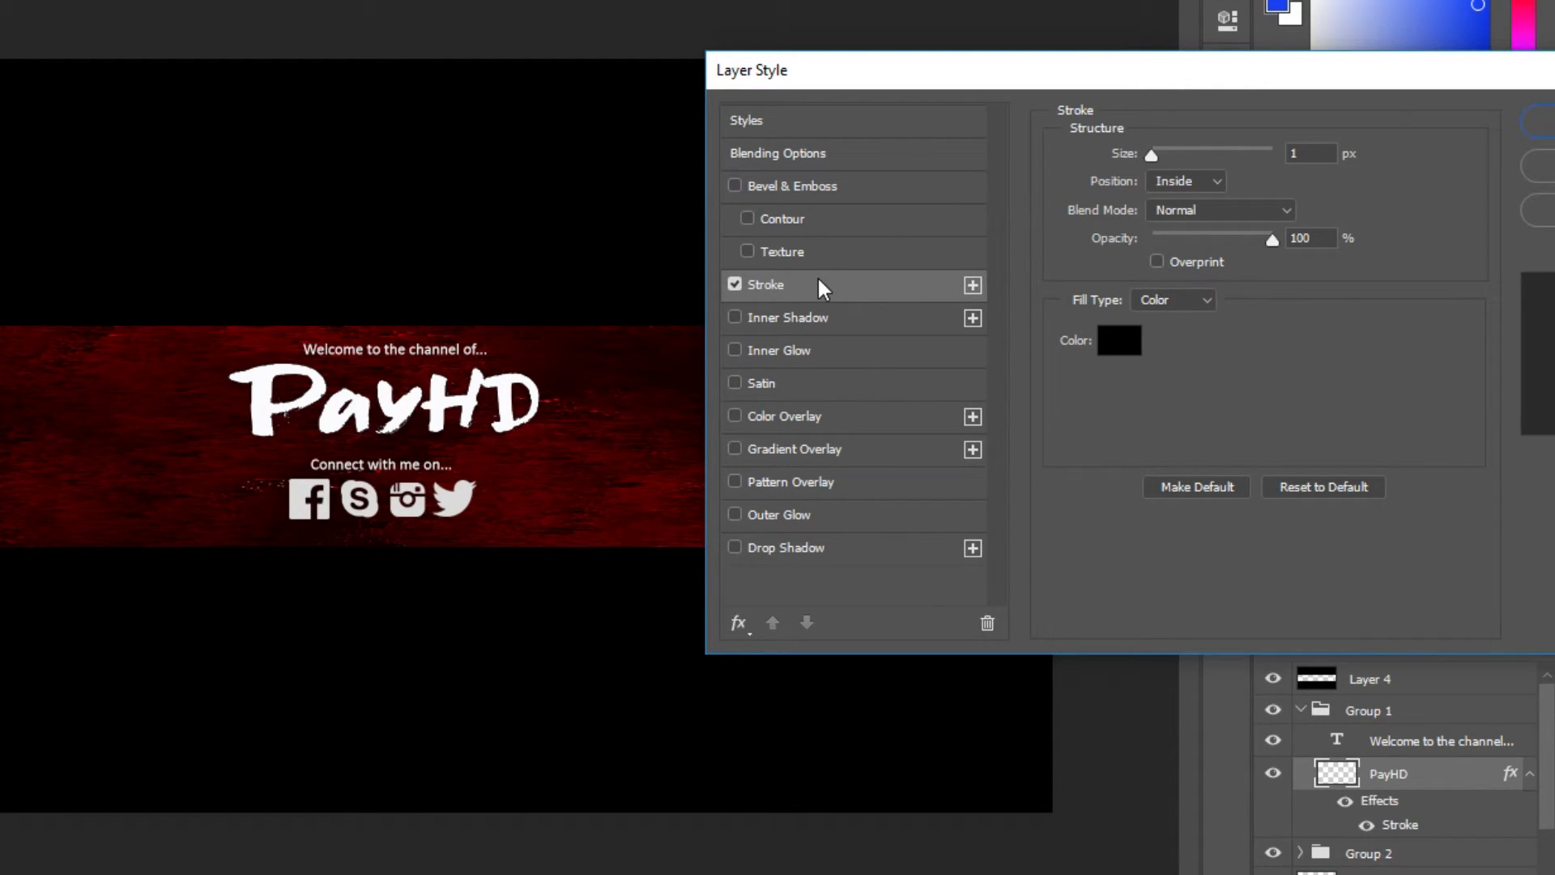
{"action": "left_click", "coordinate": [735, 284]}
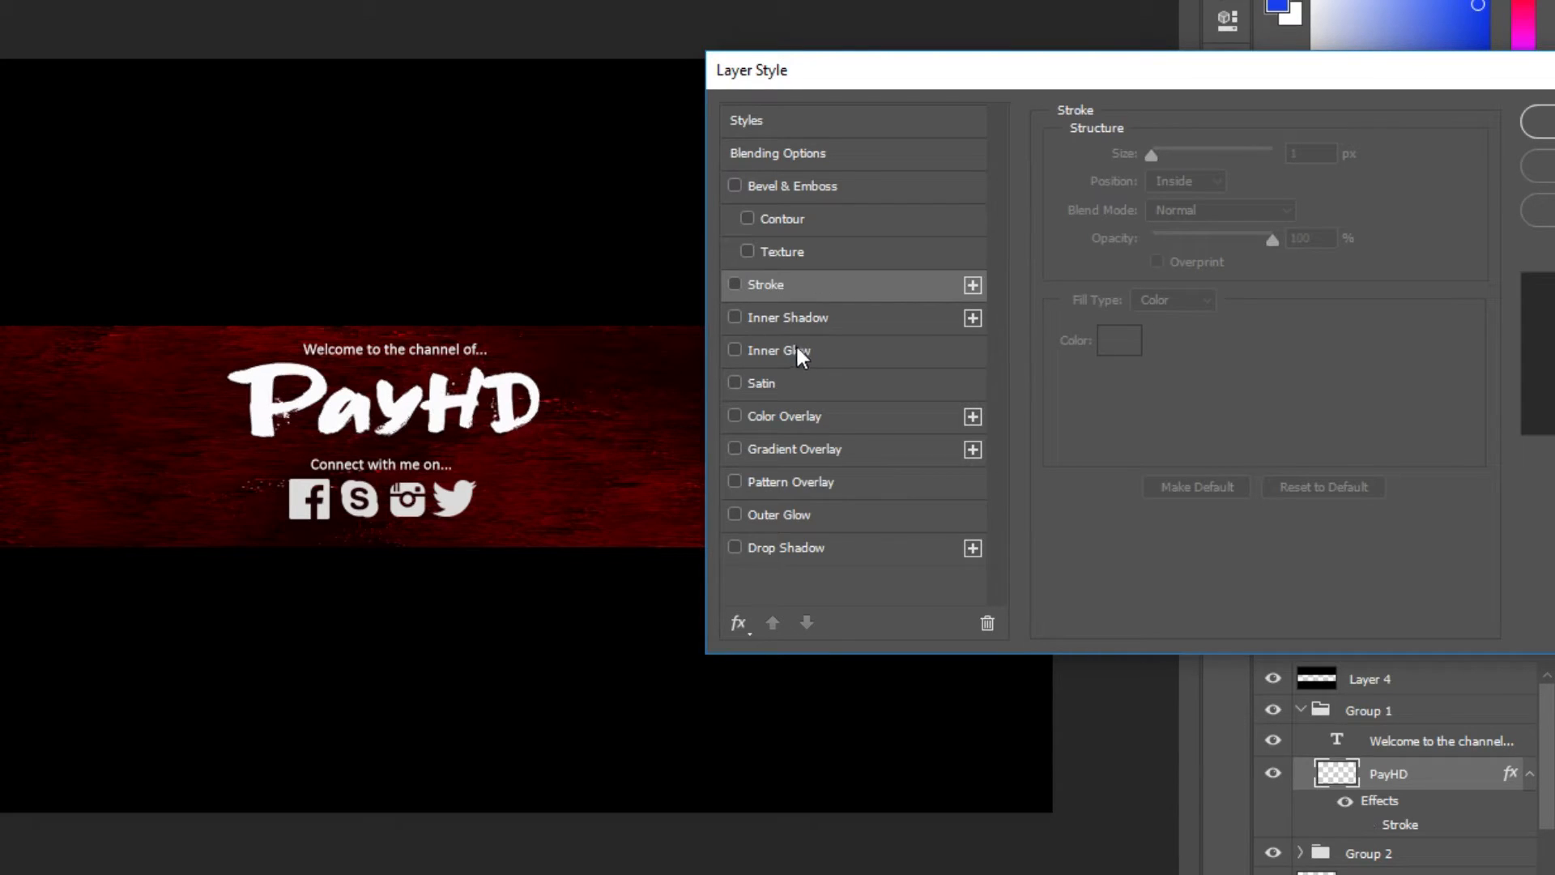
{"action": "left_click", "coordinate": [797, 317]}
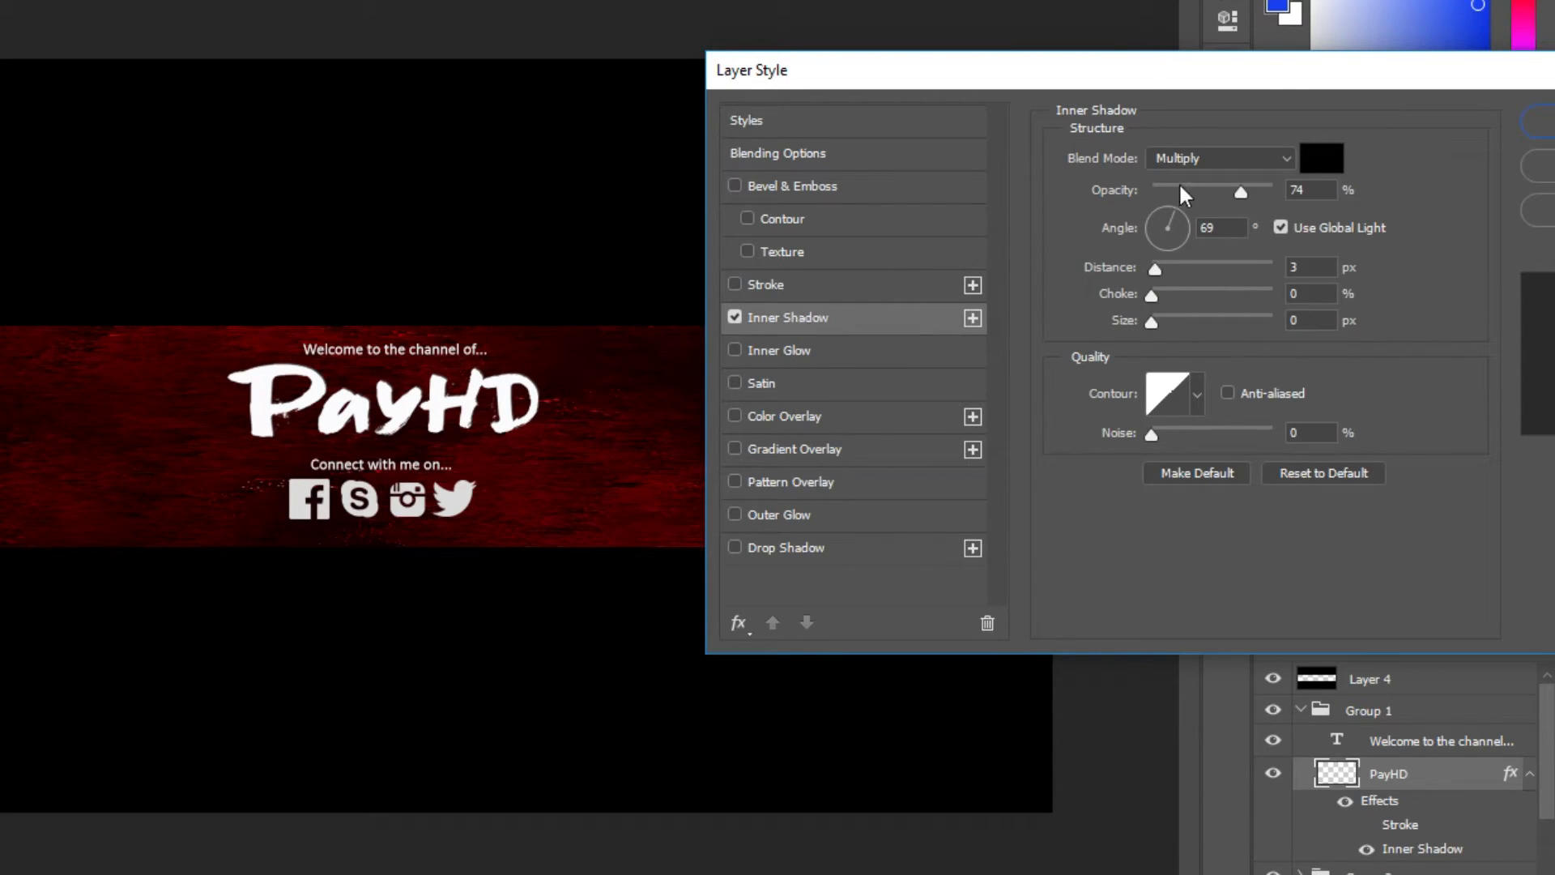
{"action": "mouse_move", "coordinate": [1240, 193]}
{"action": "left_mouse_down"}
{"action": "mouse_move", "coordinate": [1153, 203]}
{"action": "mouse_move", "coordinate": [1256, 191]}
{"action": "left_mouse_up"}
{"action": "key", "text": "Tab"}
{"action": "left_click_drag", "start_coordinate": [1152, 319], "coordinate": [1165, 323]}
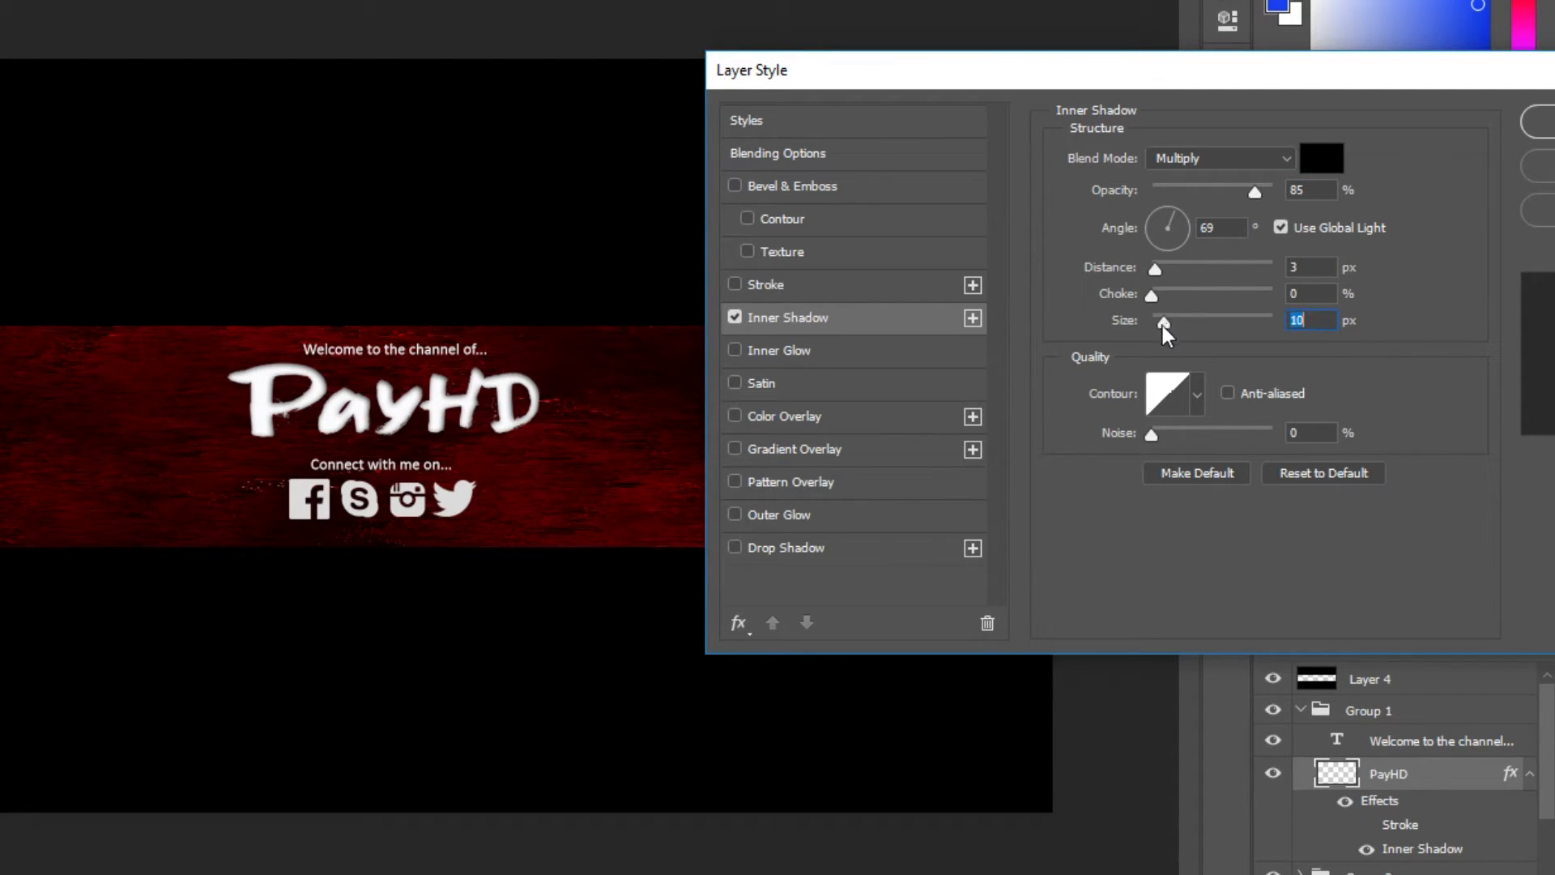
Add an Outer Glow to the PayHD layer and set its color to red ec0616.
{"action": "left_click", "coordinate": [808, 515]}
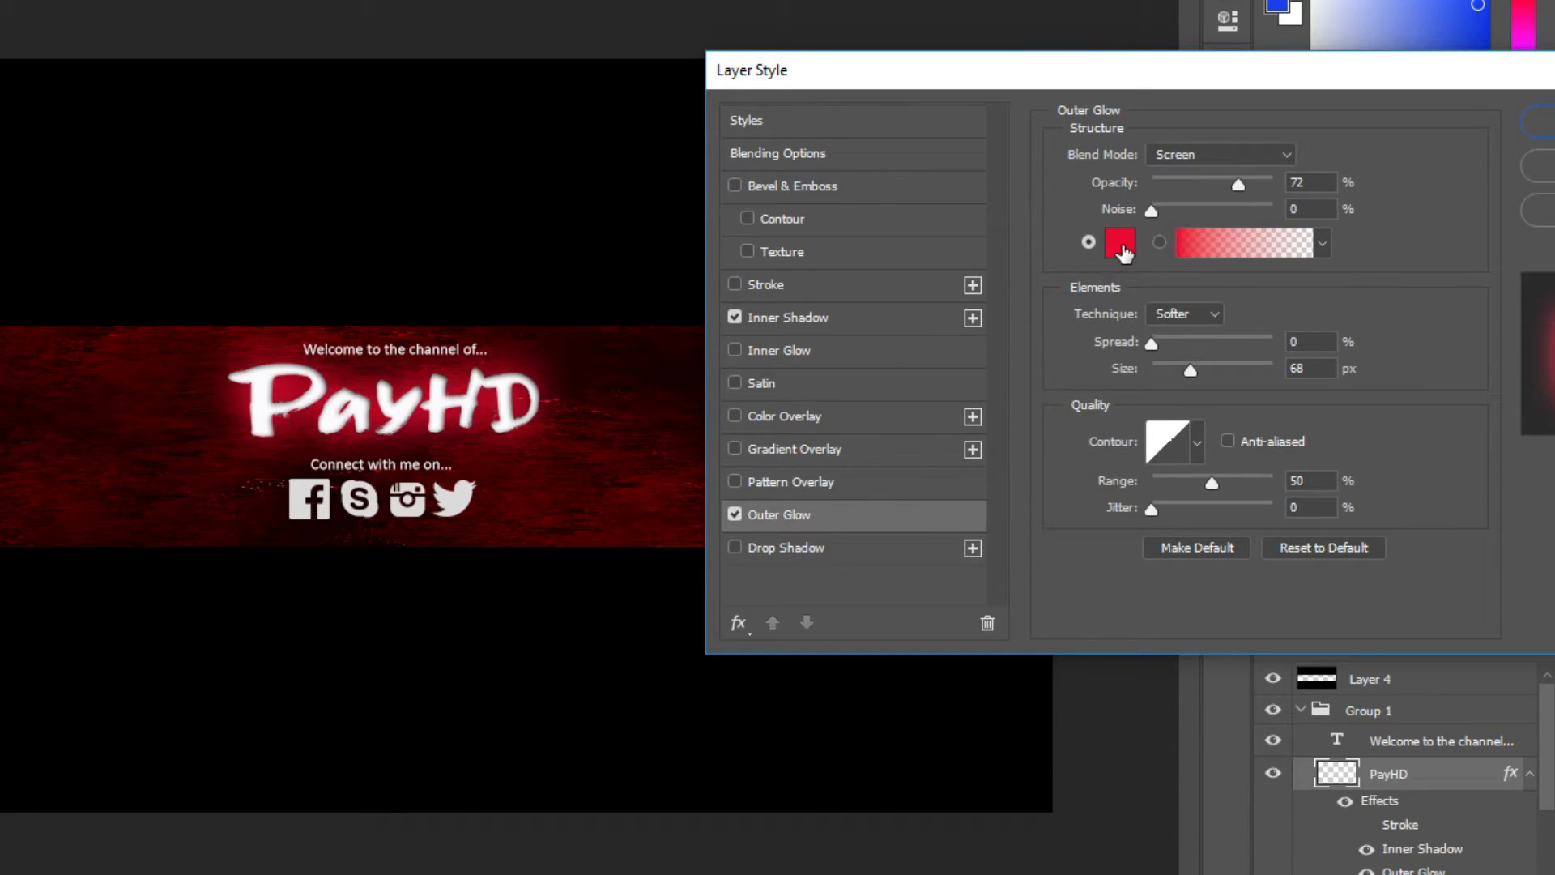
{"action": "left_click", "coordinate": [1121, 243]}
{"action": "left_click_drag", "start_coordinate": [1034, 172], "coordinate": [1037, 167]}
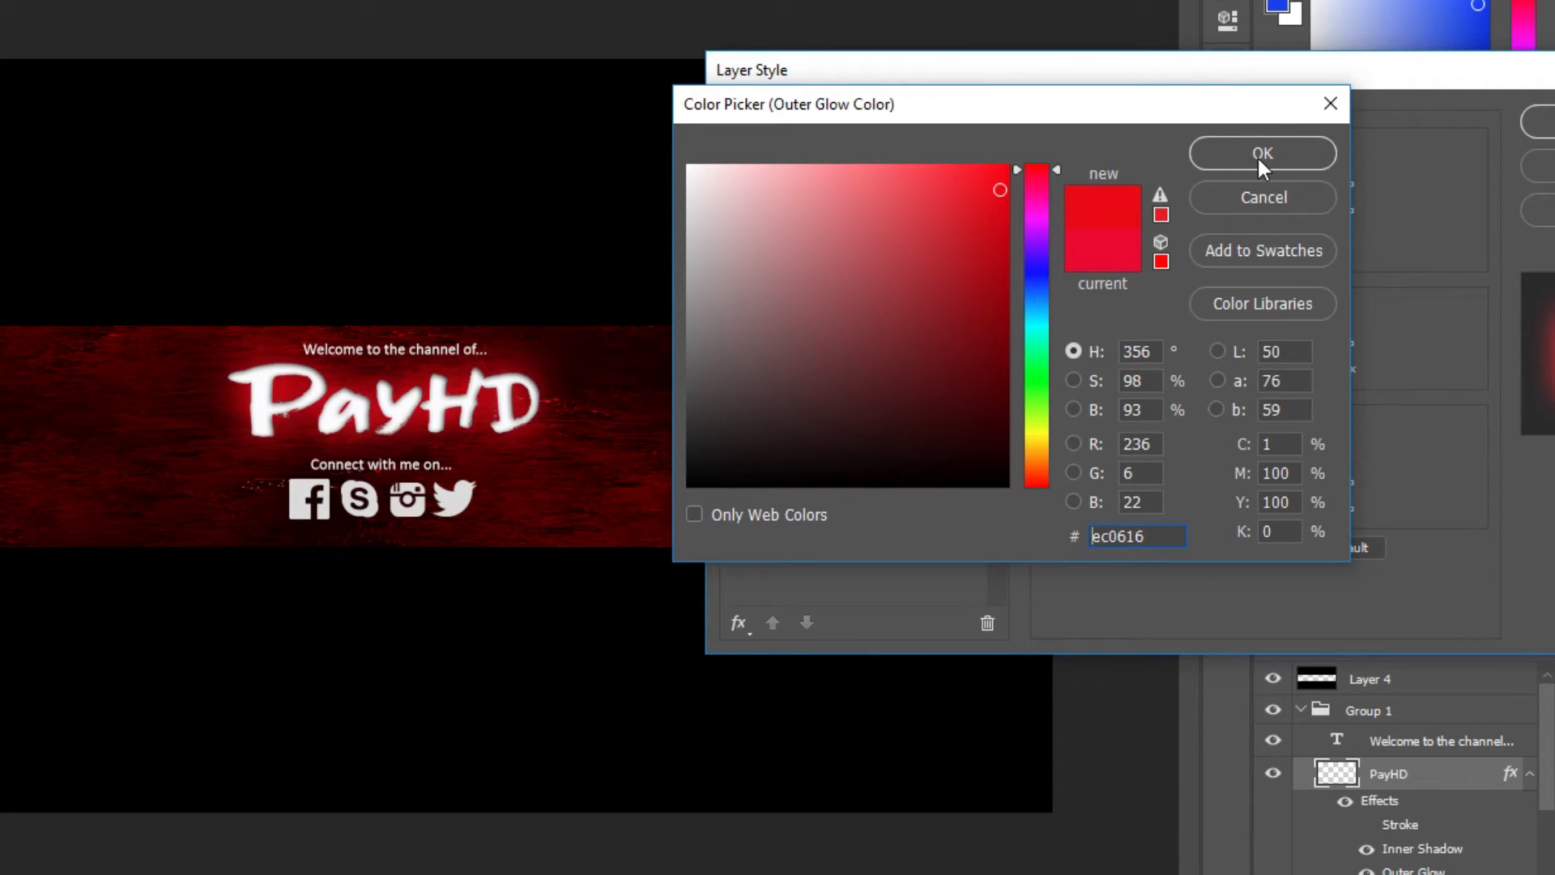
{"action": "left_click", "coordinate": [1260, 154]}
{"action": "left_click_drag", "start_coordinate": [1266, 81], "coordinate": [820, 85]}
{"action": "left_click_drag", "start_coordinate": [966, 81], "coordinate": [1417, 96]}
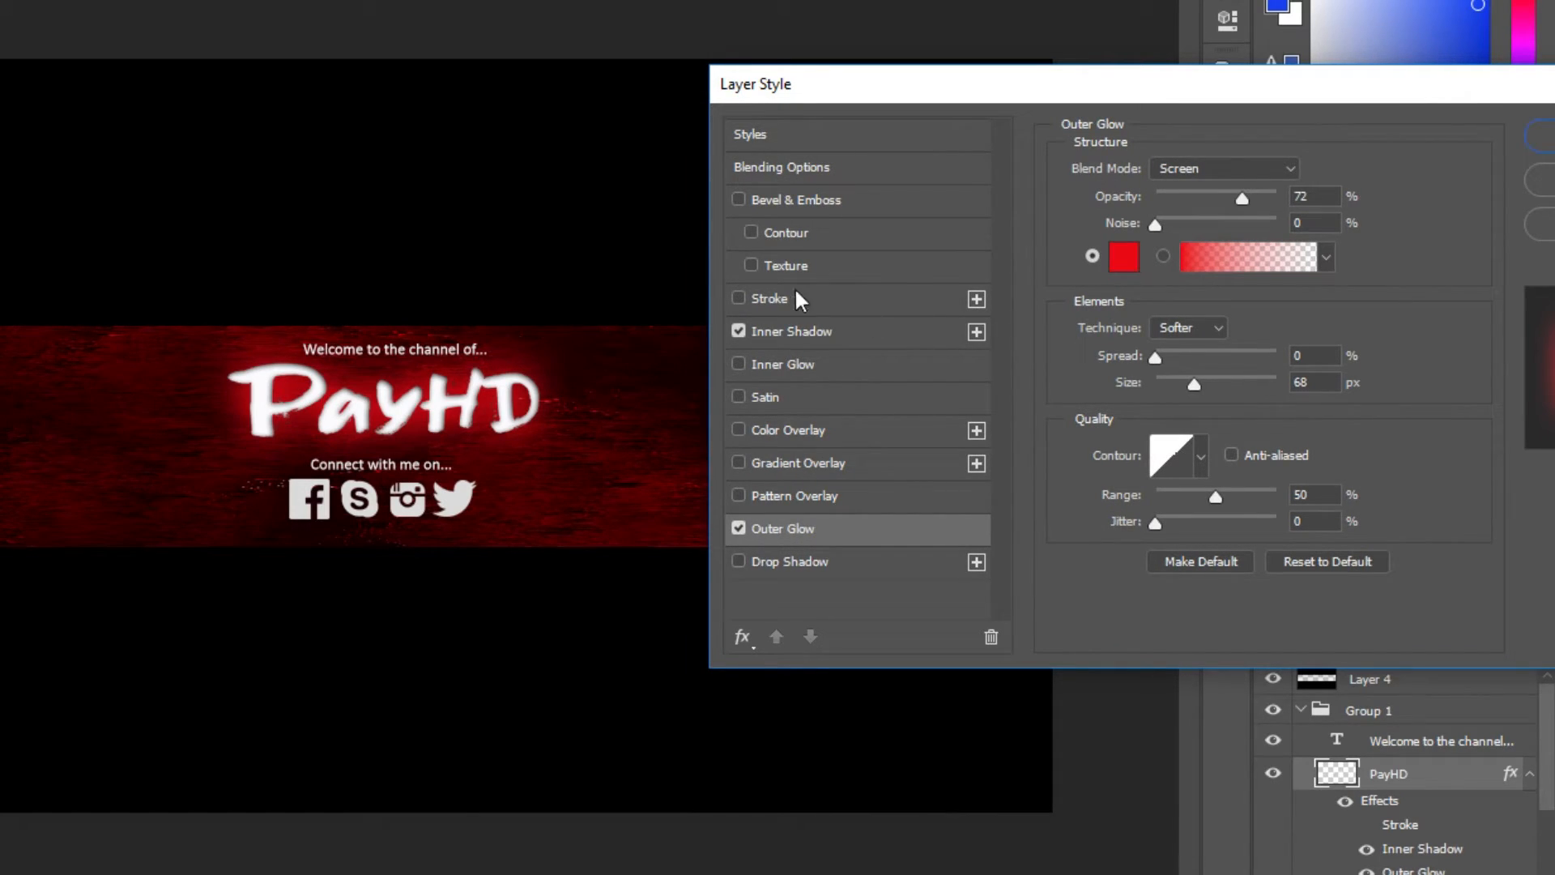
Add a 1 px black inside Stroke to the PayHD layer and apply the layer style.
{"action": "left_click", "coordinate": [778, 300]}
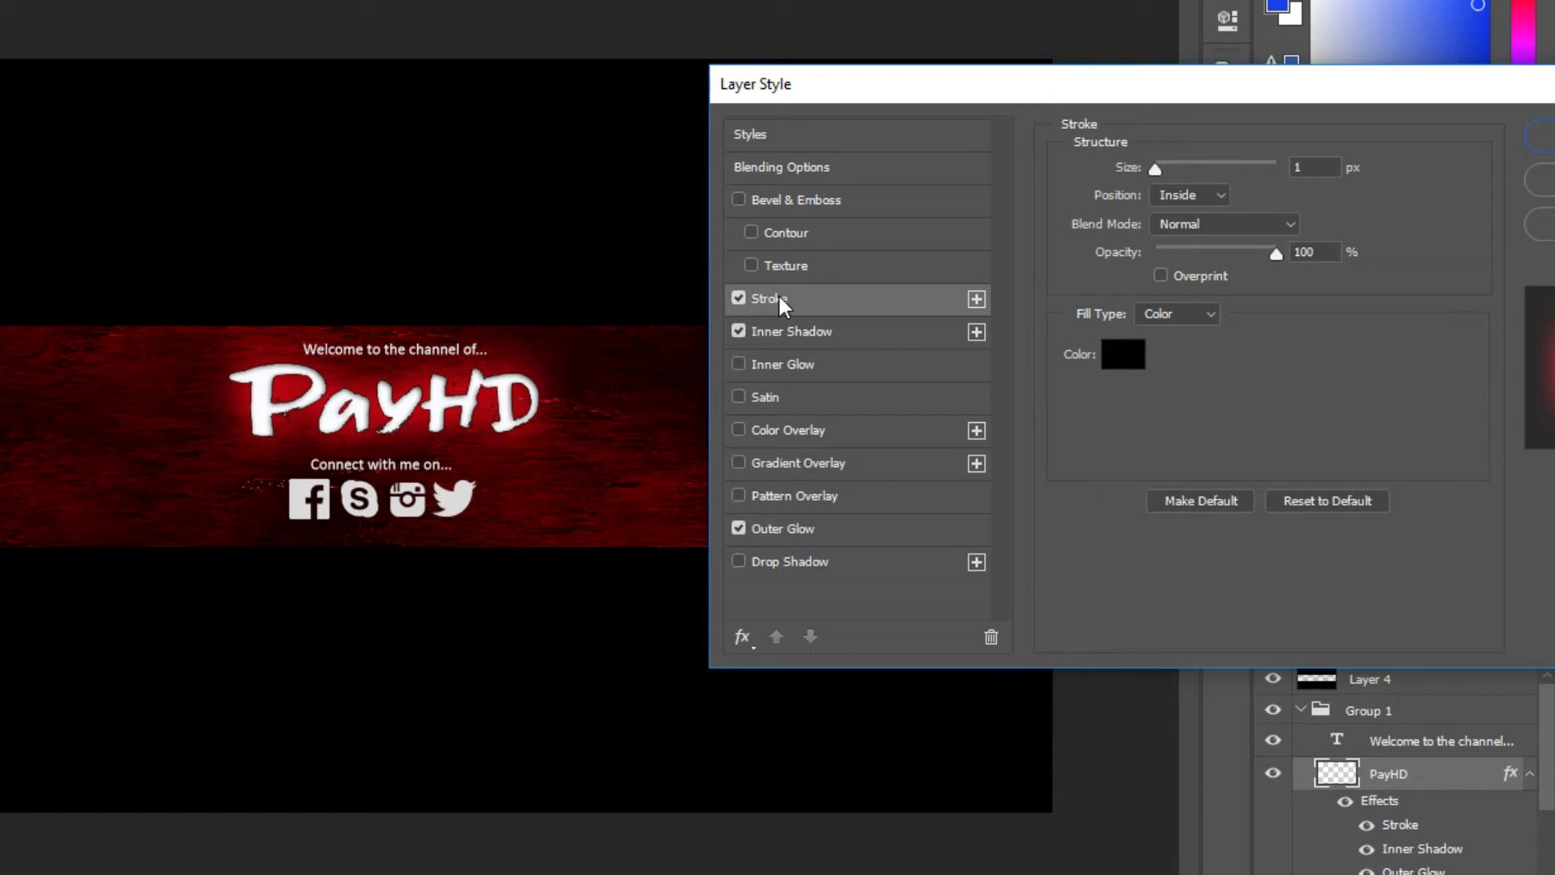
{"action": "left_click_drag", "start_coordinate": [1279, 90], "coordinate": [909, 92]}
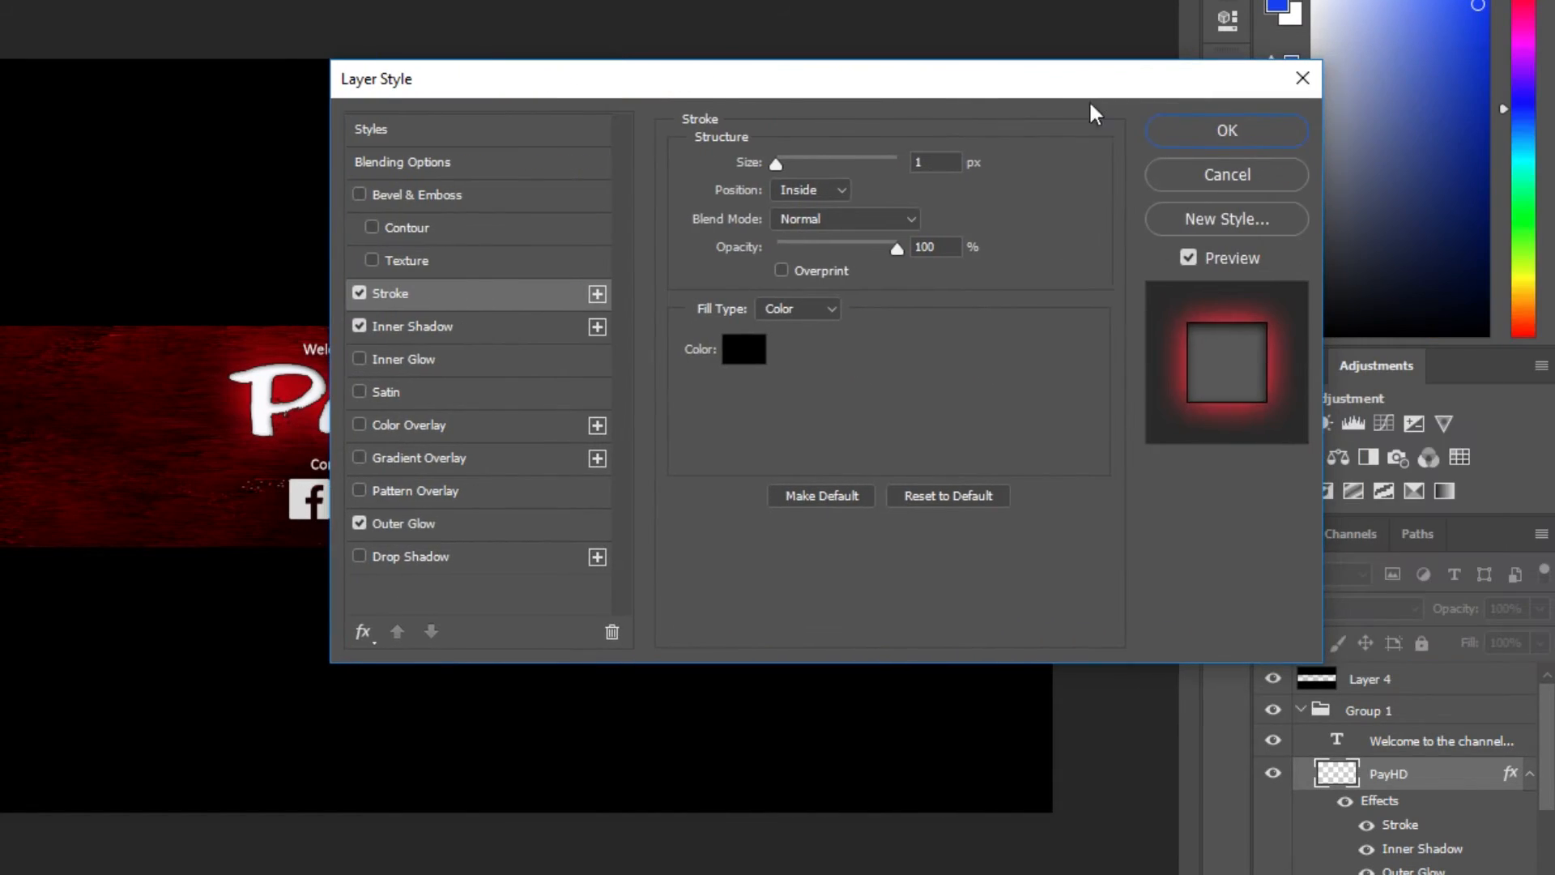
{"action": "left_click", "coordinate": [1183, 136]}
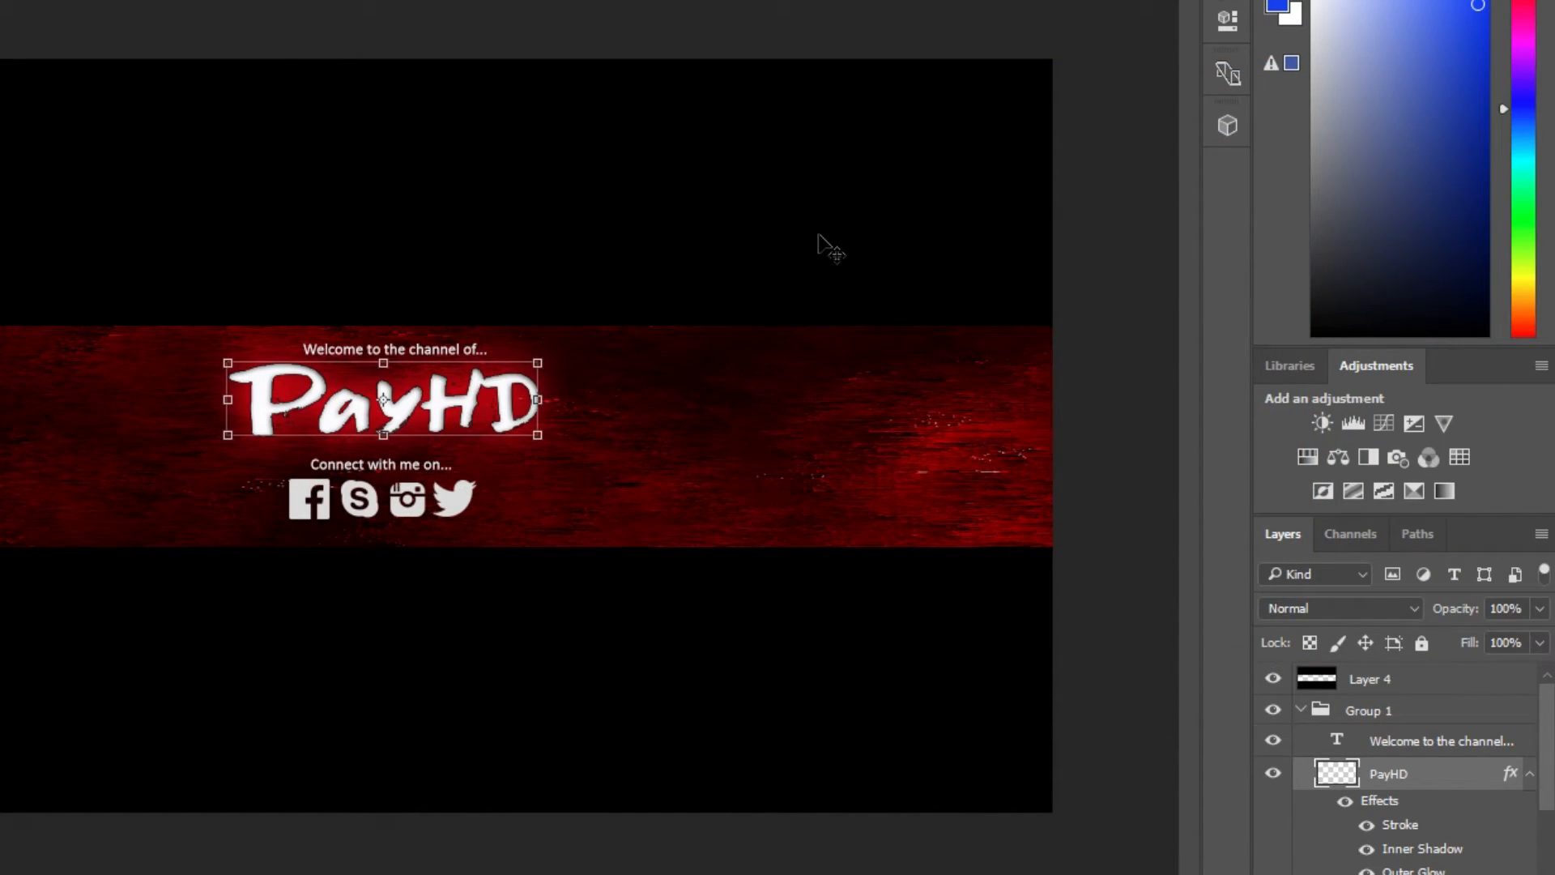
{"action": "left_click", "coordinate": [1377, 680]}
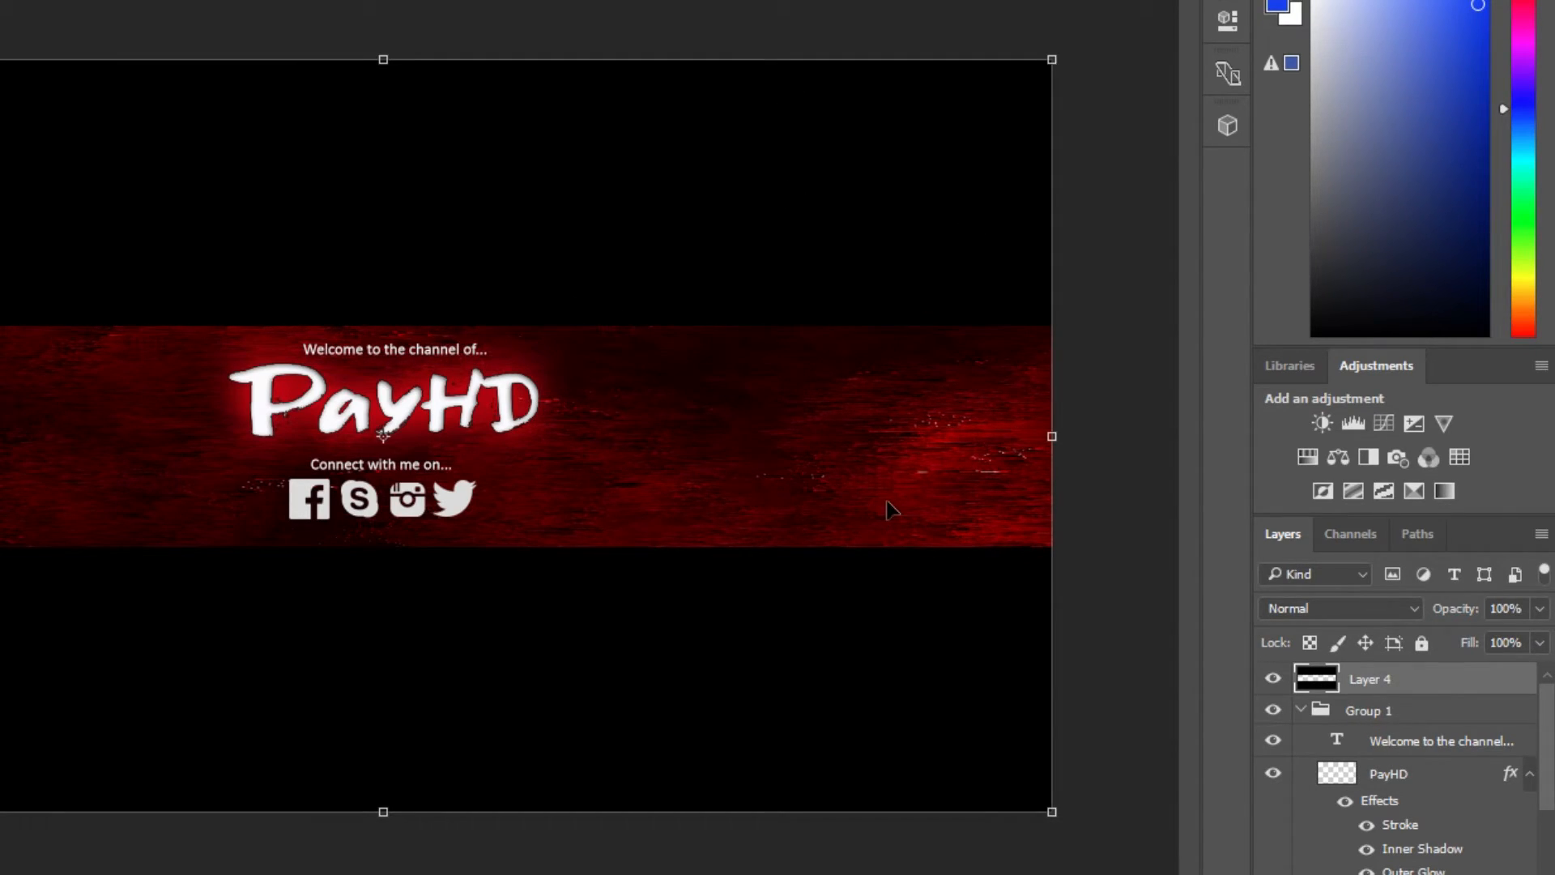
Reopen the PayHD layer's blending options and turn off its Stroke effect.
{"action": "right_click", "coordinate": [1388, 772]}
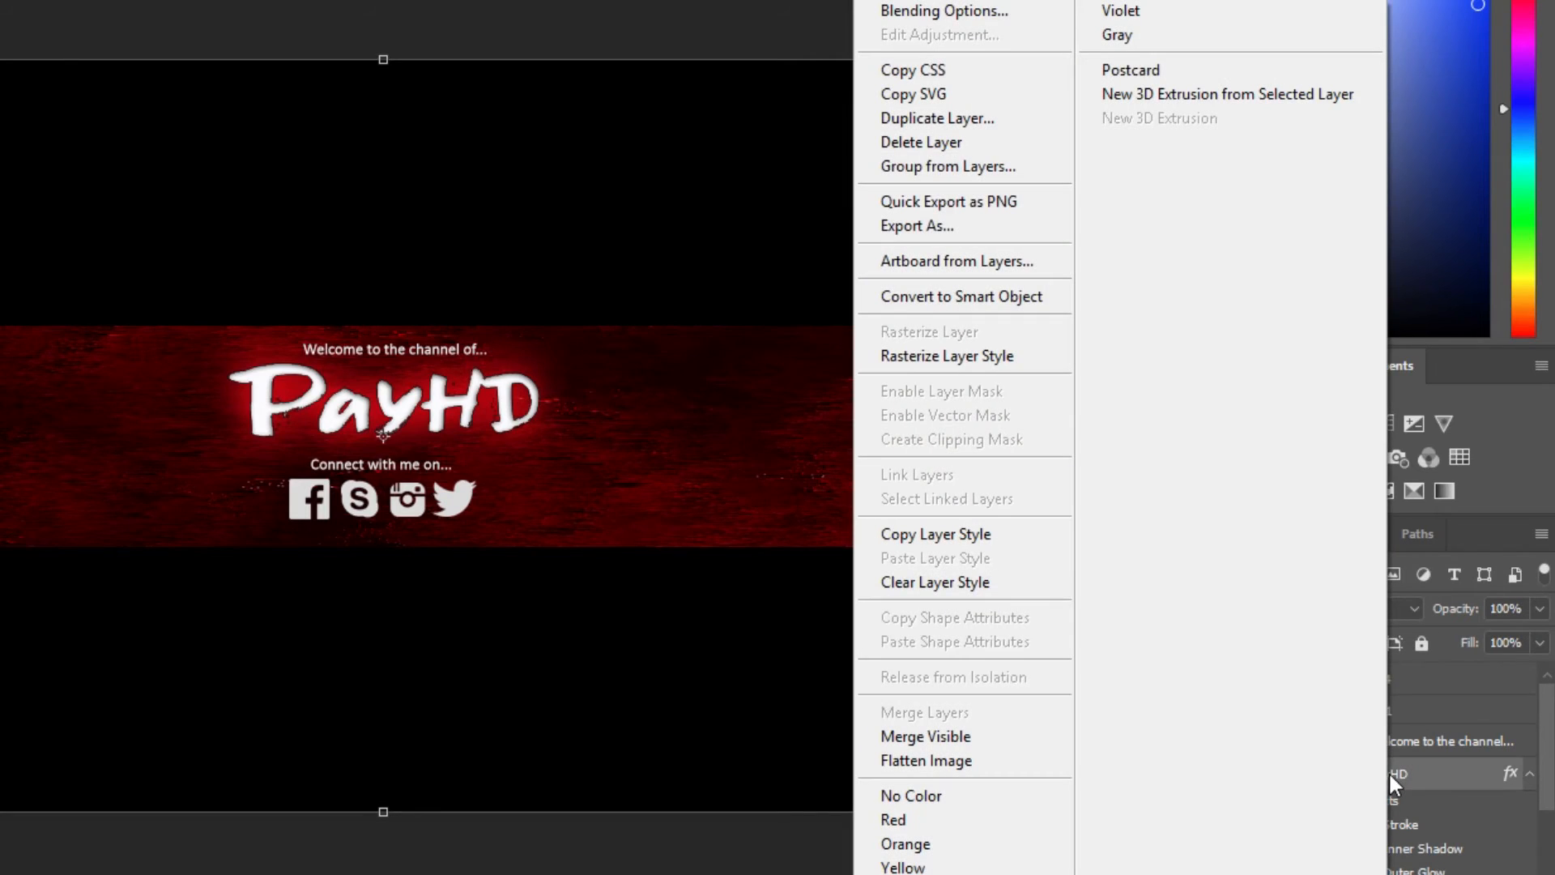
{"action": "left_click", "coordinate": [971, 11]}
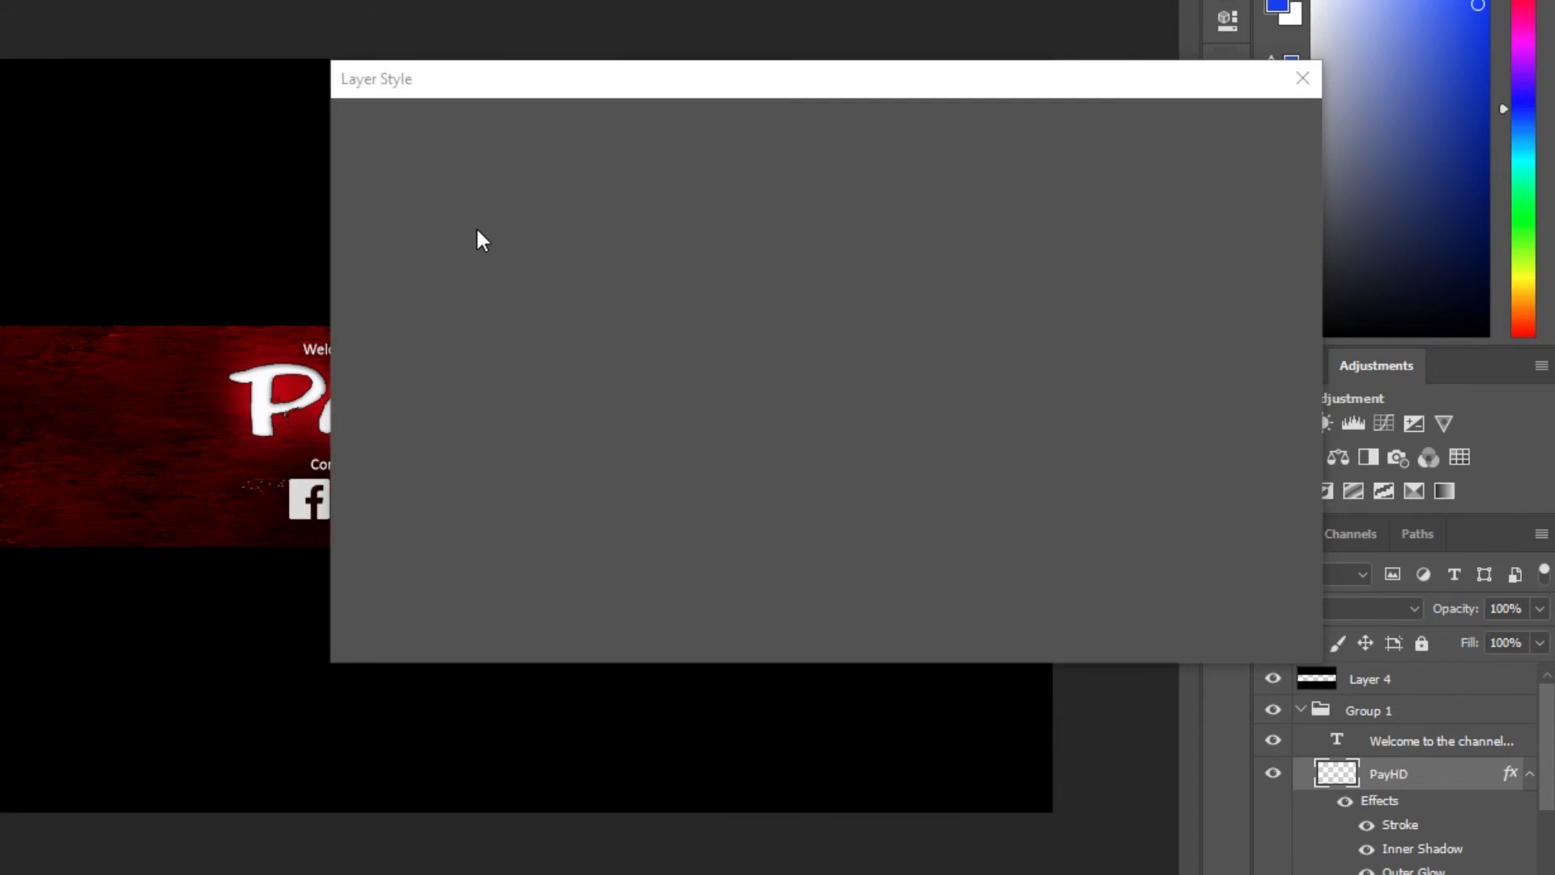
{"action": "left_click_drag", "start_coordinate": [609, 86], "coordinate": [1154, 84]}
{"action": "left_click", "coordinate": [898, 297]}
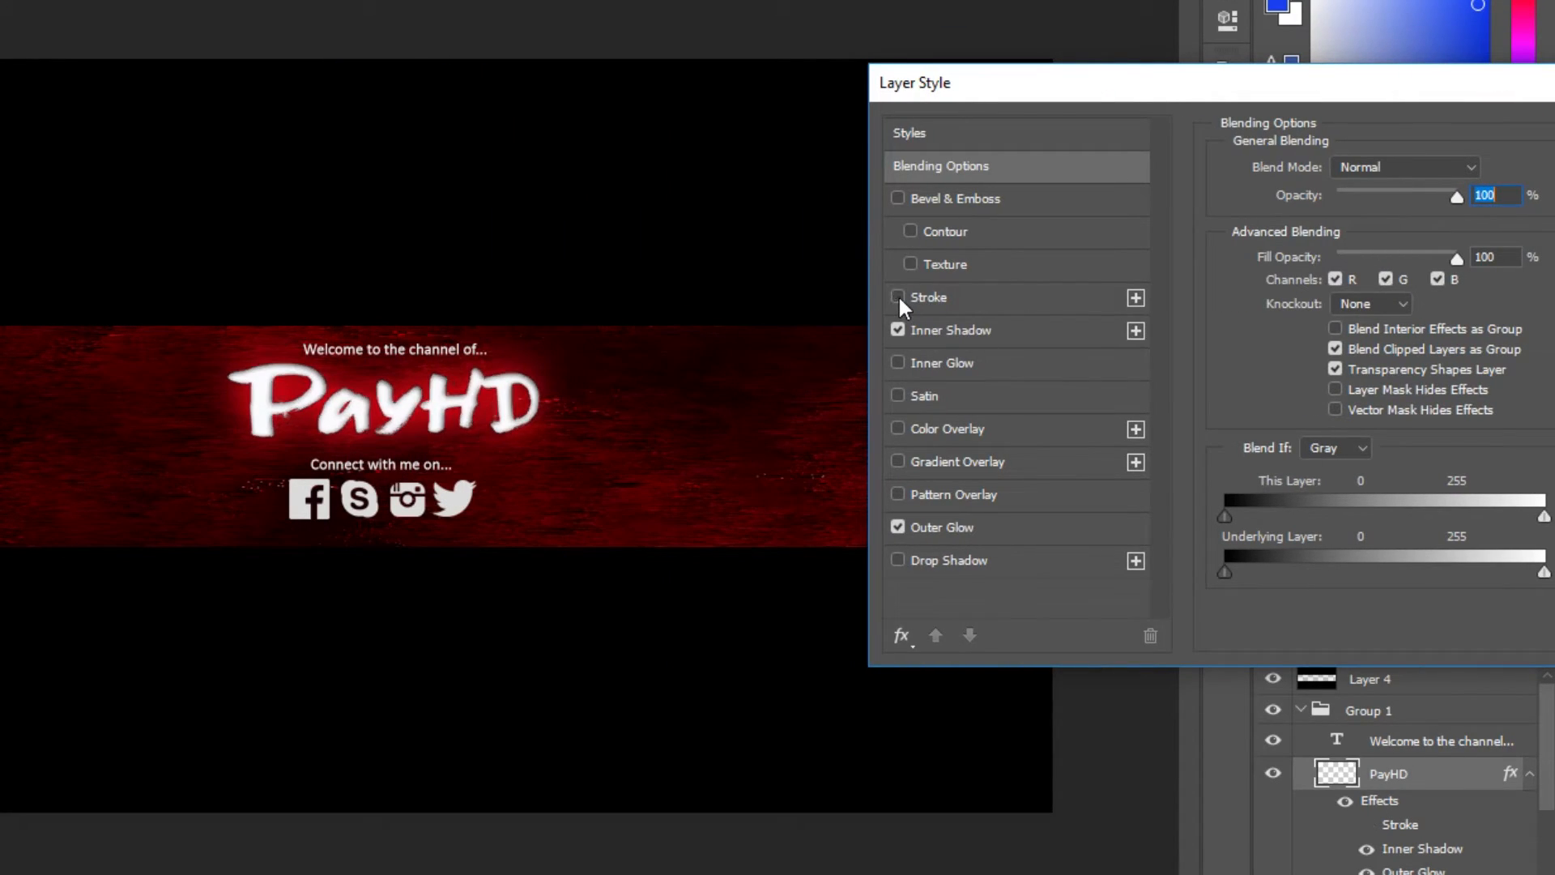
Try an Inner Glow with a size of 21 px and a Satin effect on the PayHD layer.
{"action": "left_click", "coordinate": [954, 365]}
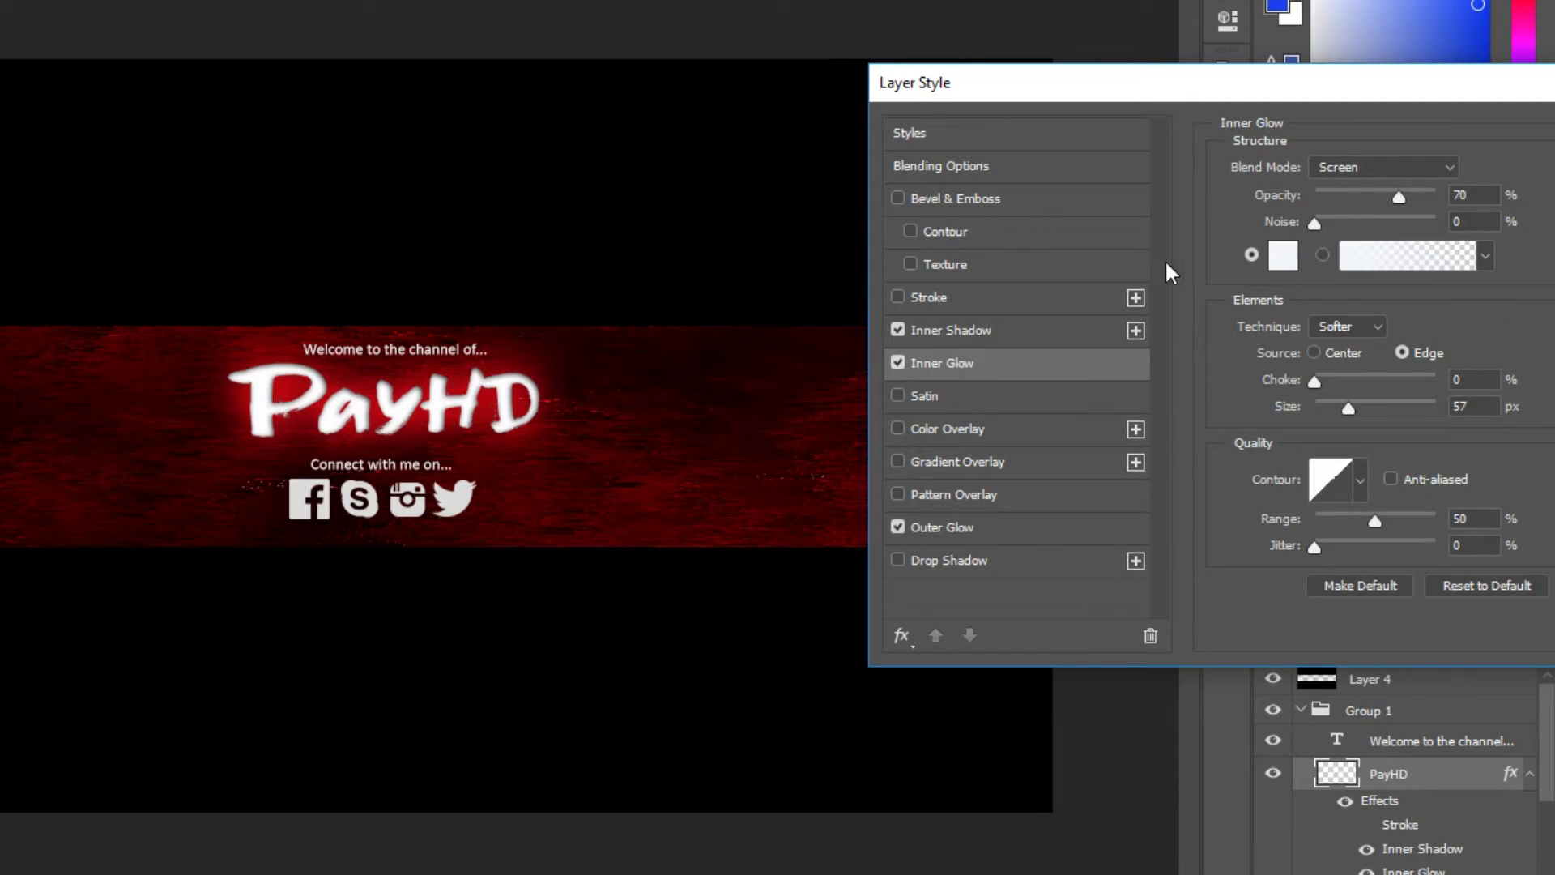
{"action": "left_click", "coordinate": [1315, 223]}
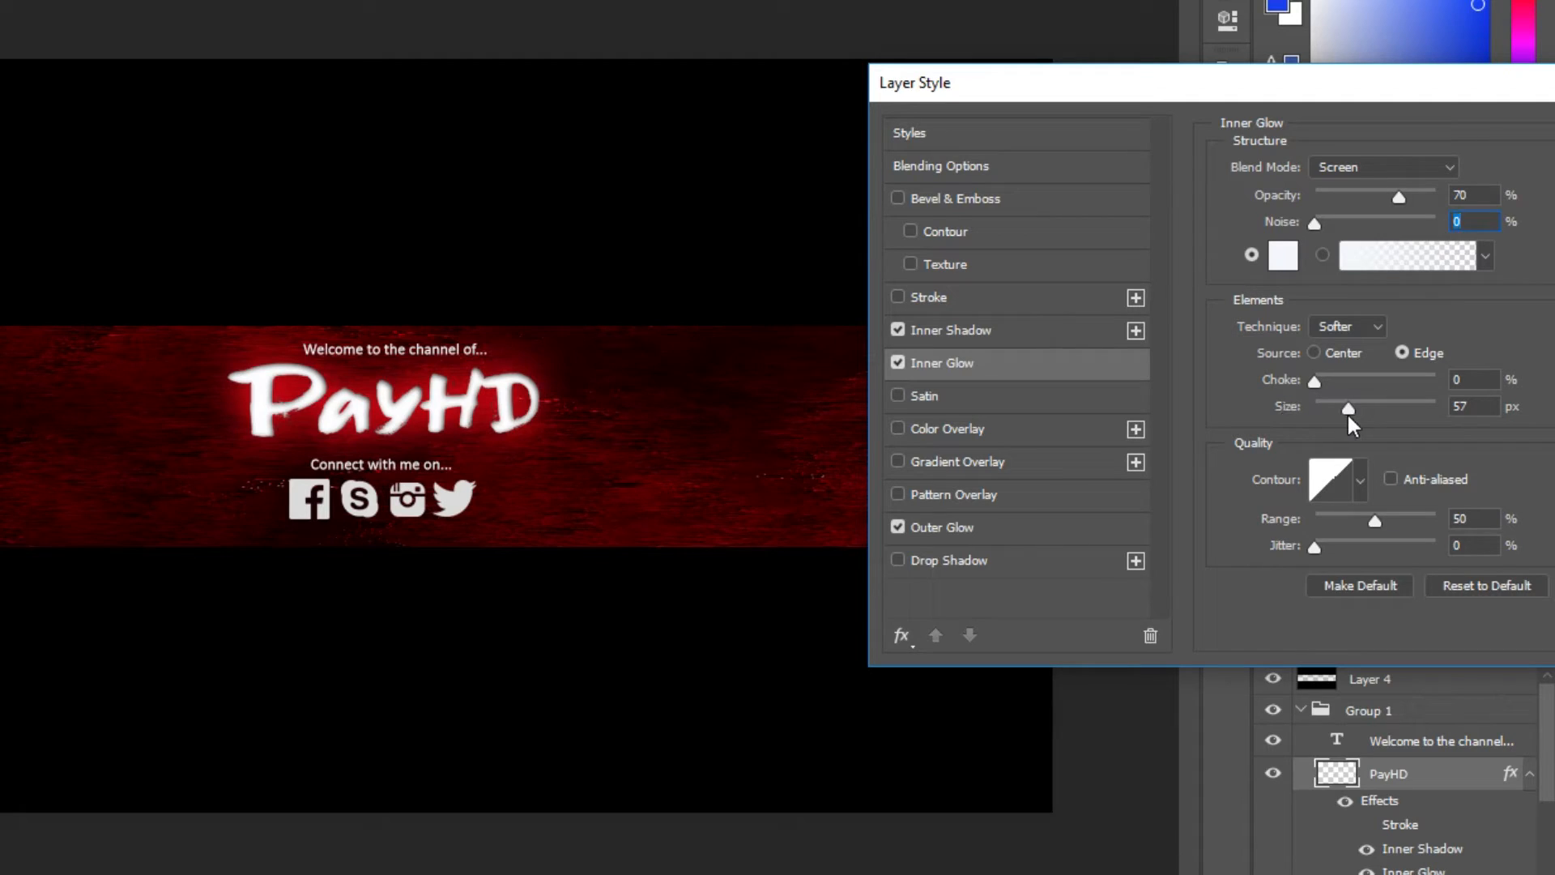
{"action": "mouse_move", "coordinate": [1349, 409]}
{"action": "left_mouse_down"}
{"action": "mouse_move", "coordinate": [1409, 410]}
{"action": "mouse_move", "coordinate": [1332, 411]}
{"action": "left_mouse_up"}
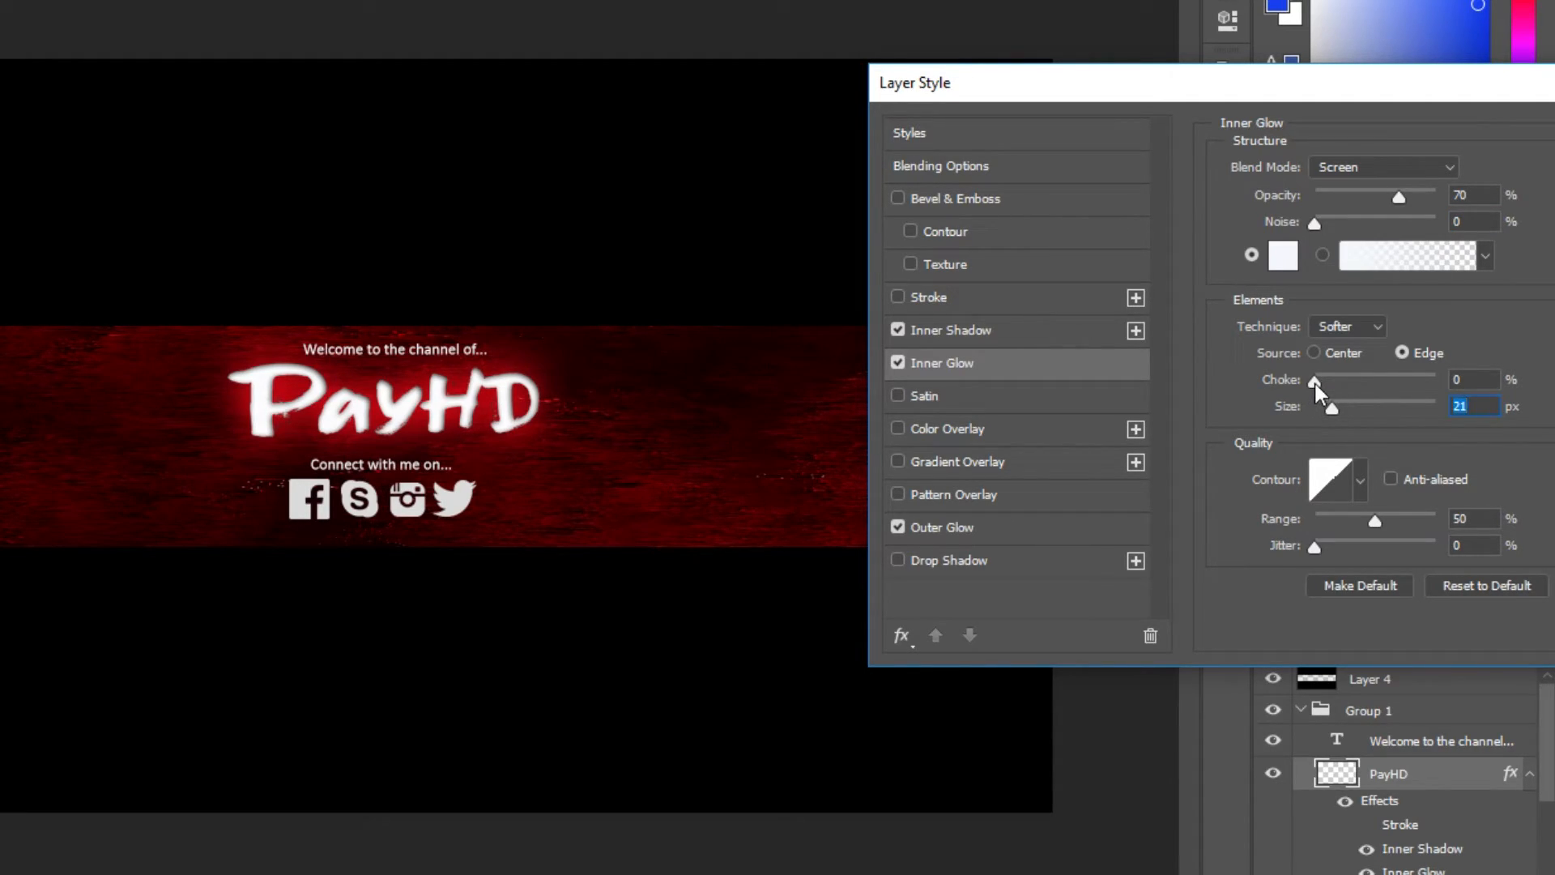
{"action": "left_click", "coordinate": [895, 364]}
{"action": "left_click", "coordinate": [933, 392]}
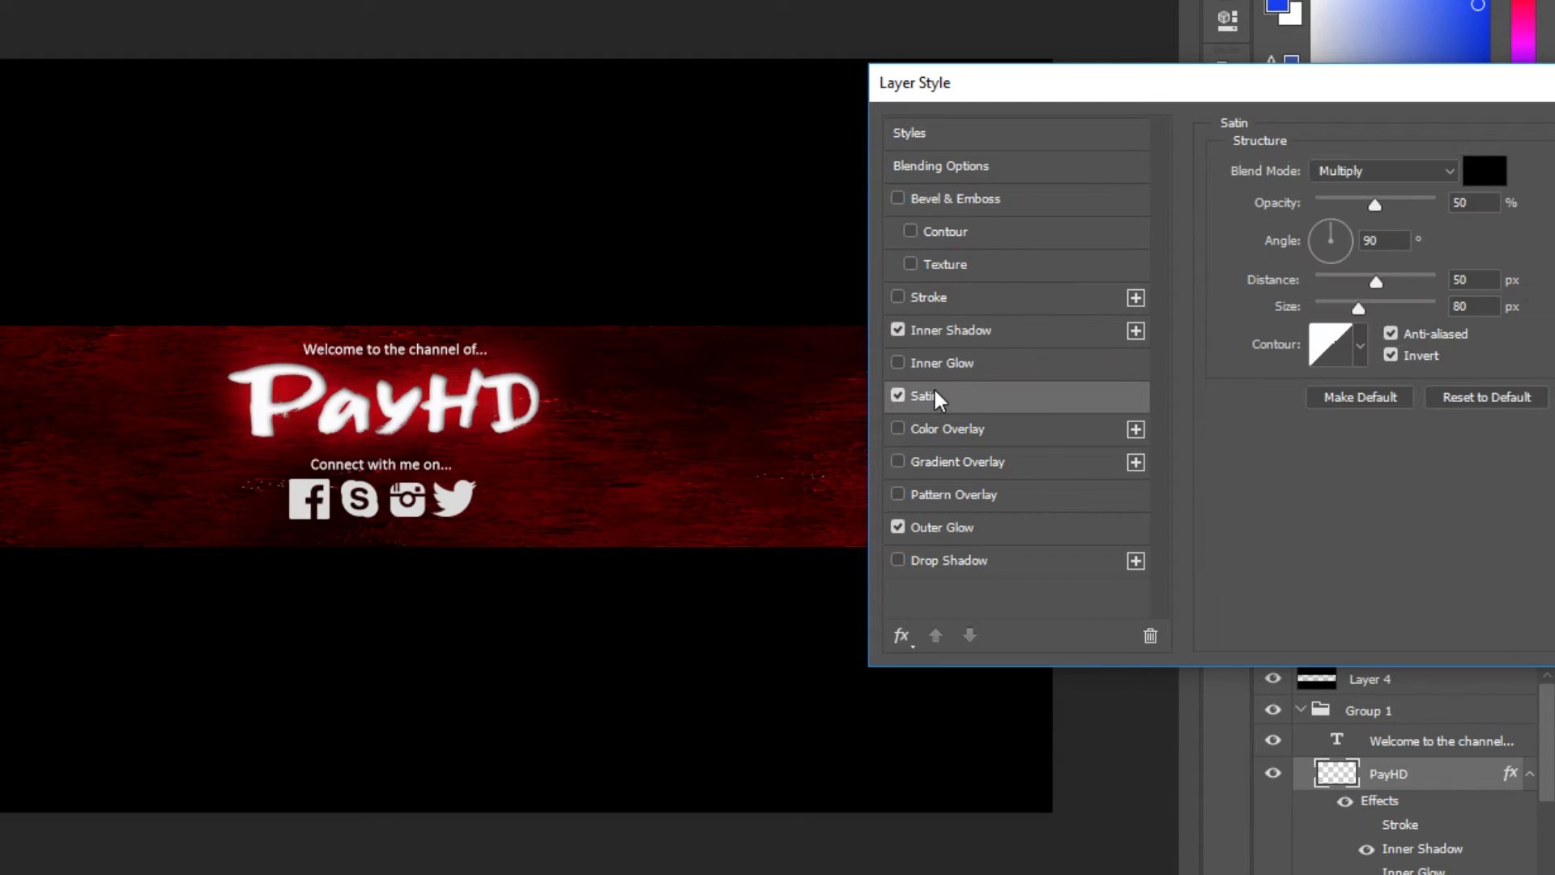
{"action": "left_click", "coordinate": [897, 394]}
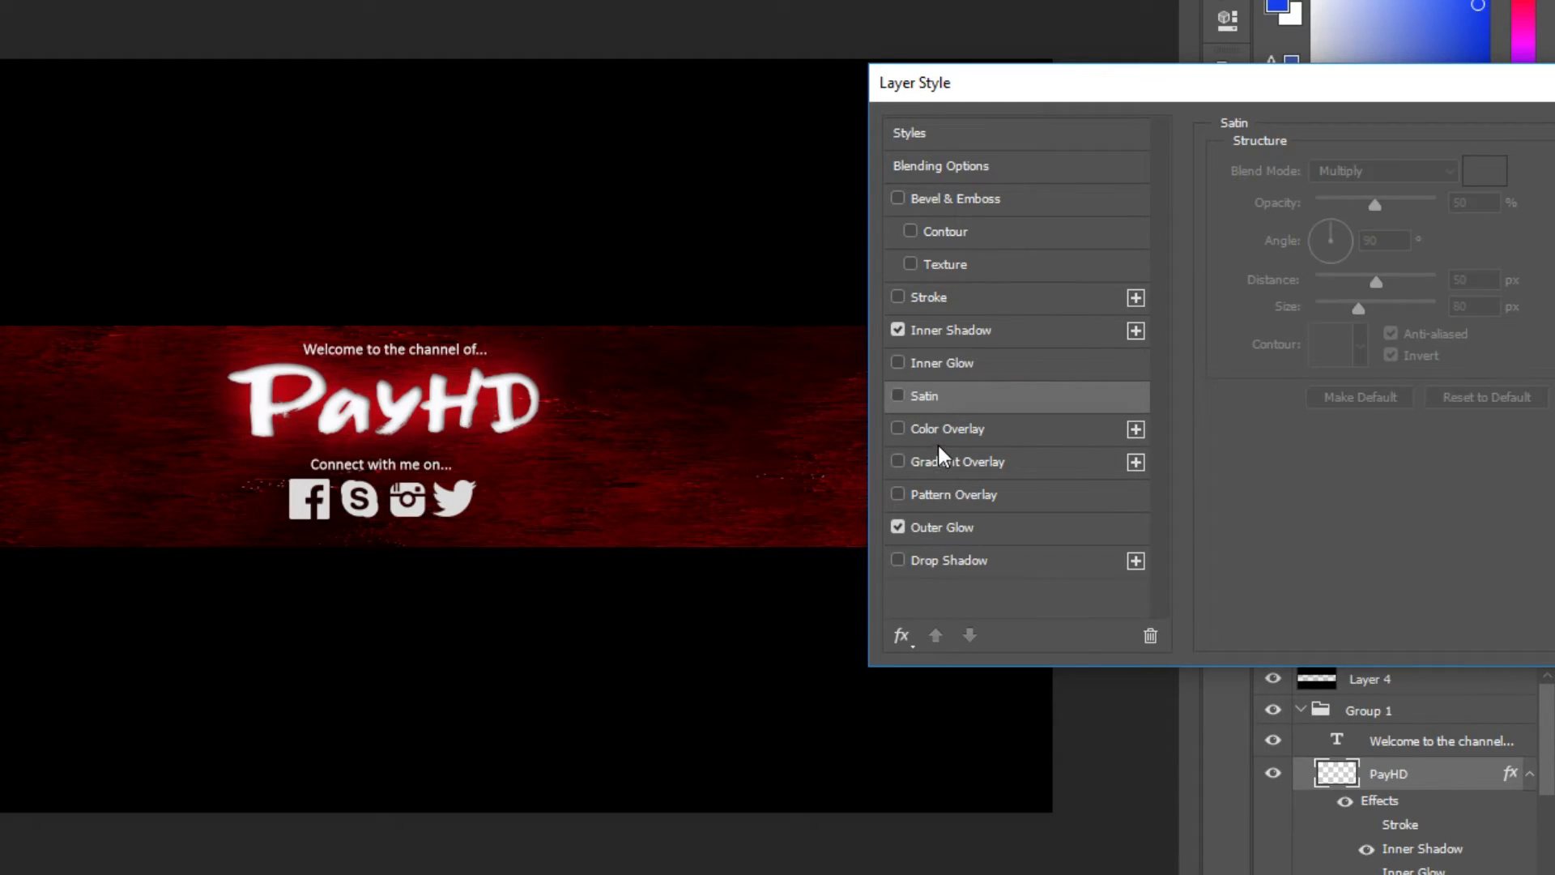
Try a black-to-white linear Gradient Overlay at 100% opacity on the PayHD layer and apply the layer style.
{"action": "left_click", "coordinate": [950, 458]}
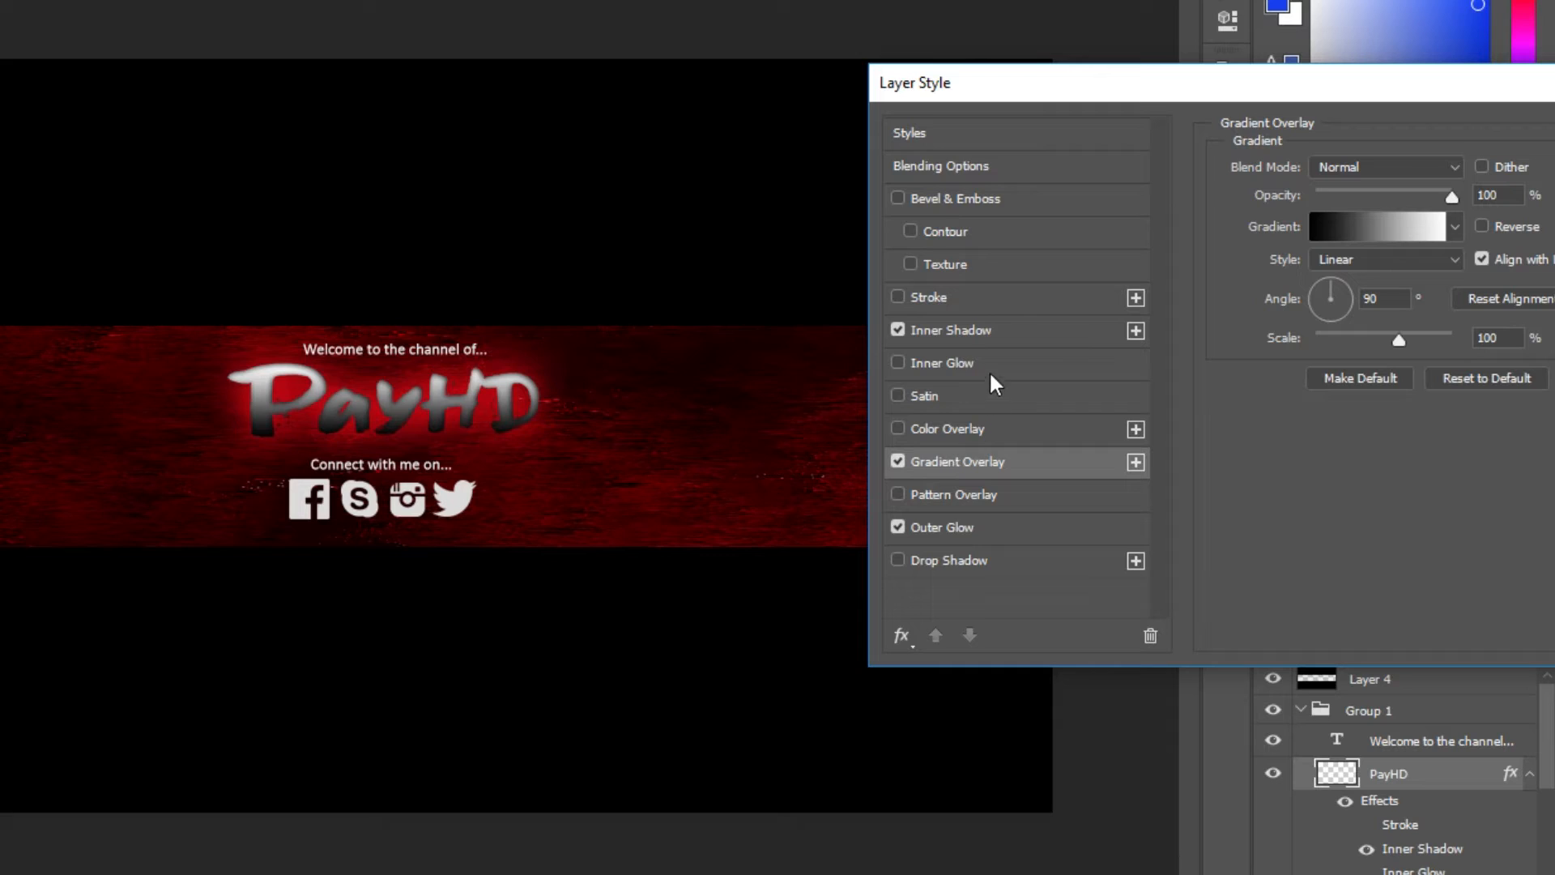
{"action": "left_click", "coordinate": [1453, 224]}
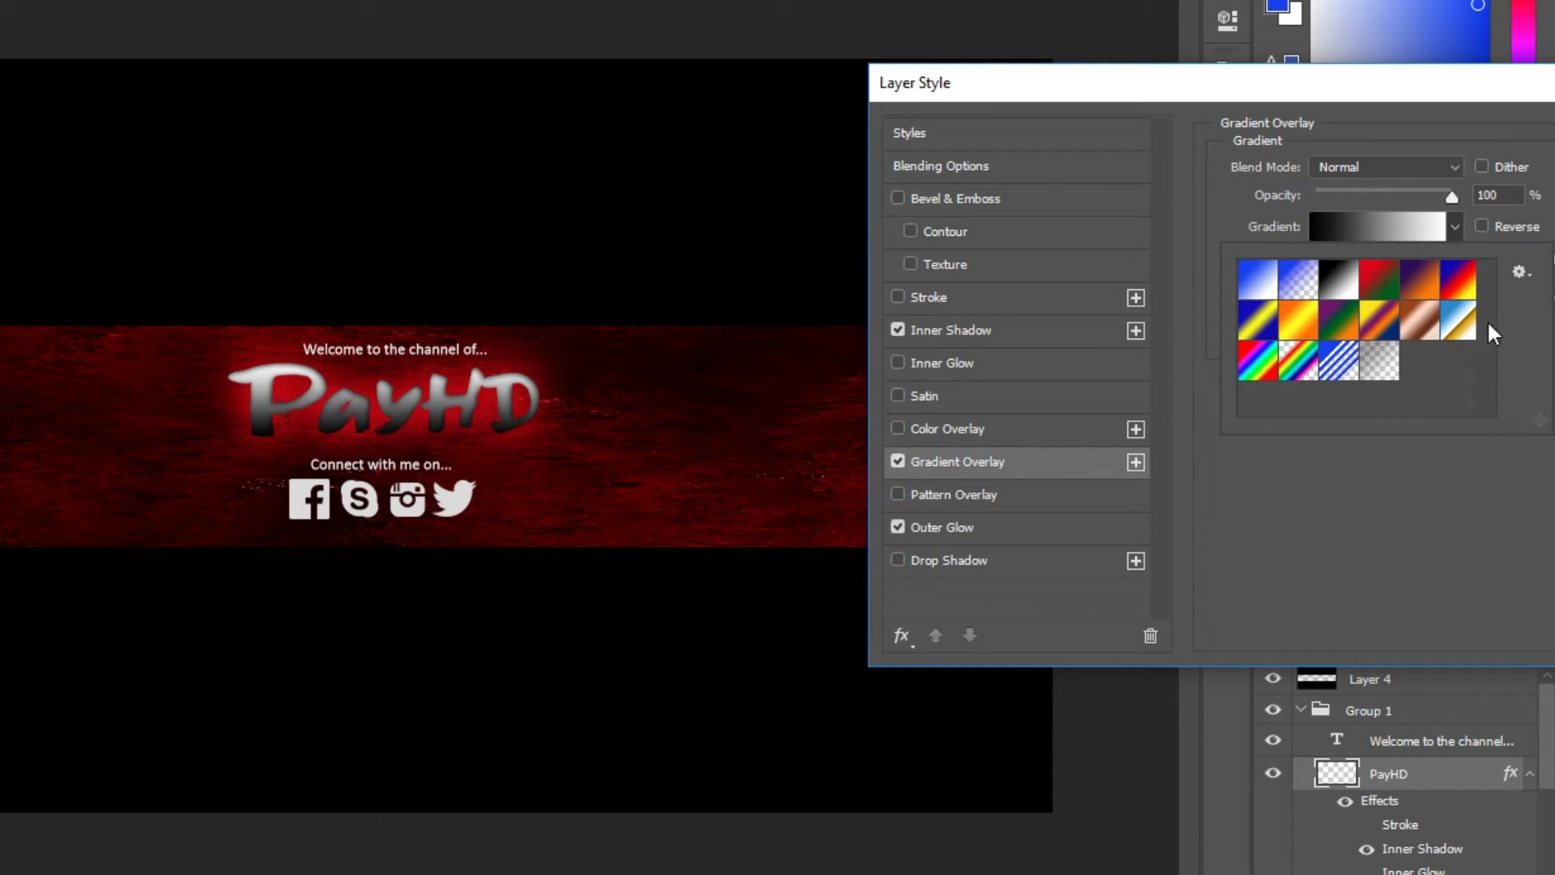
{"action": "left_click", "coordinate": [1400, 181]}
{"action": "left_click_drag", "start_coordinate": [1454, 199], "coordinate": [1424, 201]}
{"action": "left_click_drag", "start_coordinate": [1392, 97], "coordinate": [1184, 75]}
{"action": "left_click", "coordinate": [1186, 84]}
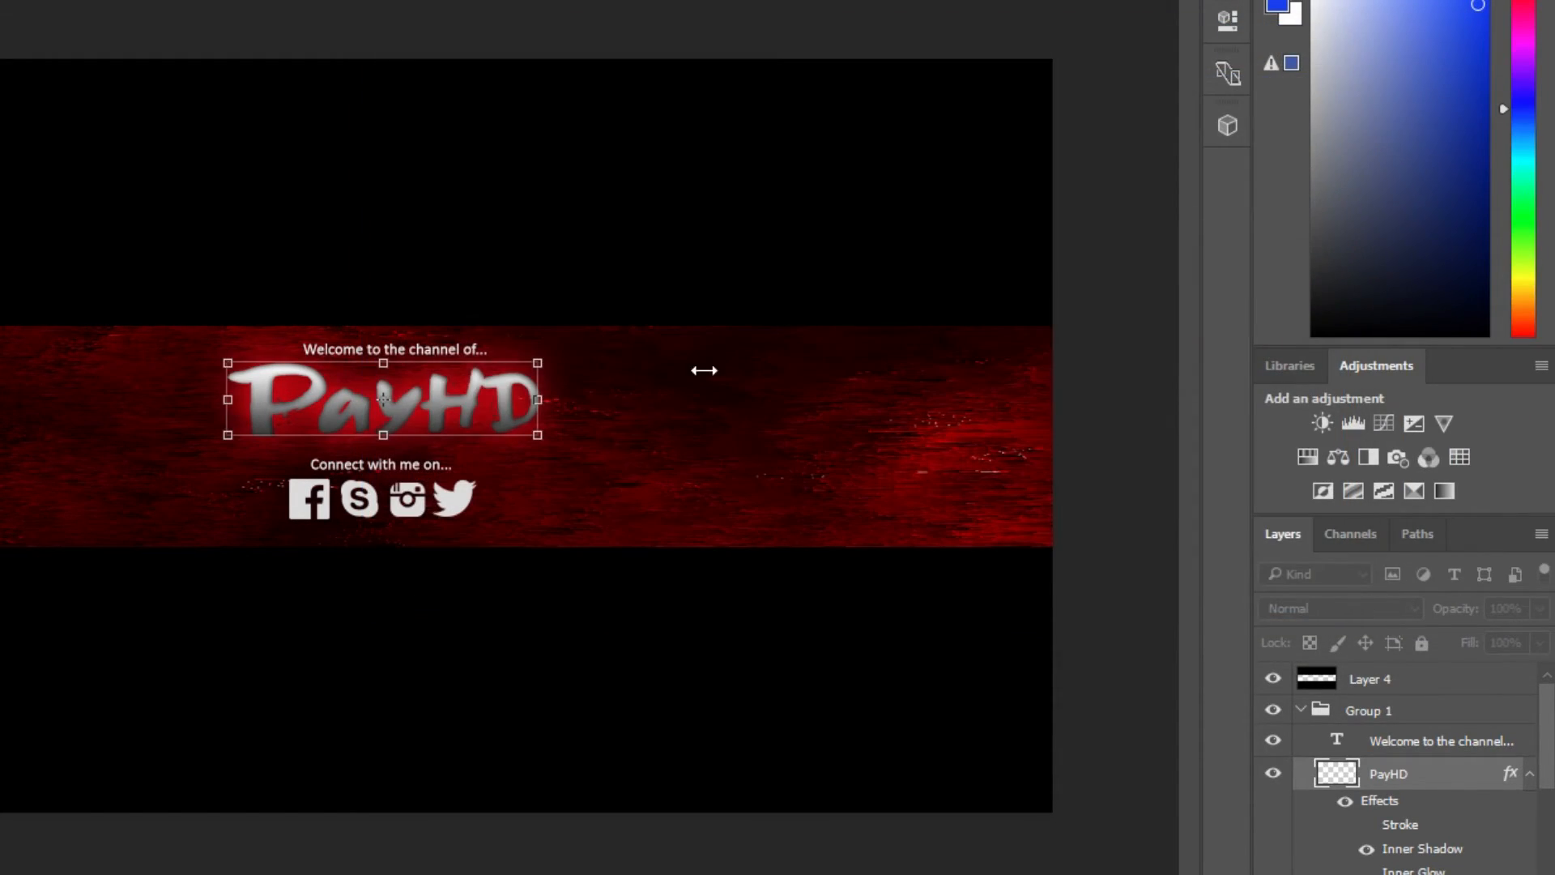
{"action": "left_click", "coordinate": [1359, 677]}
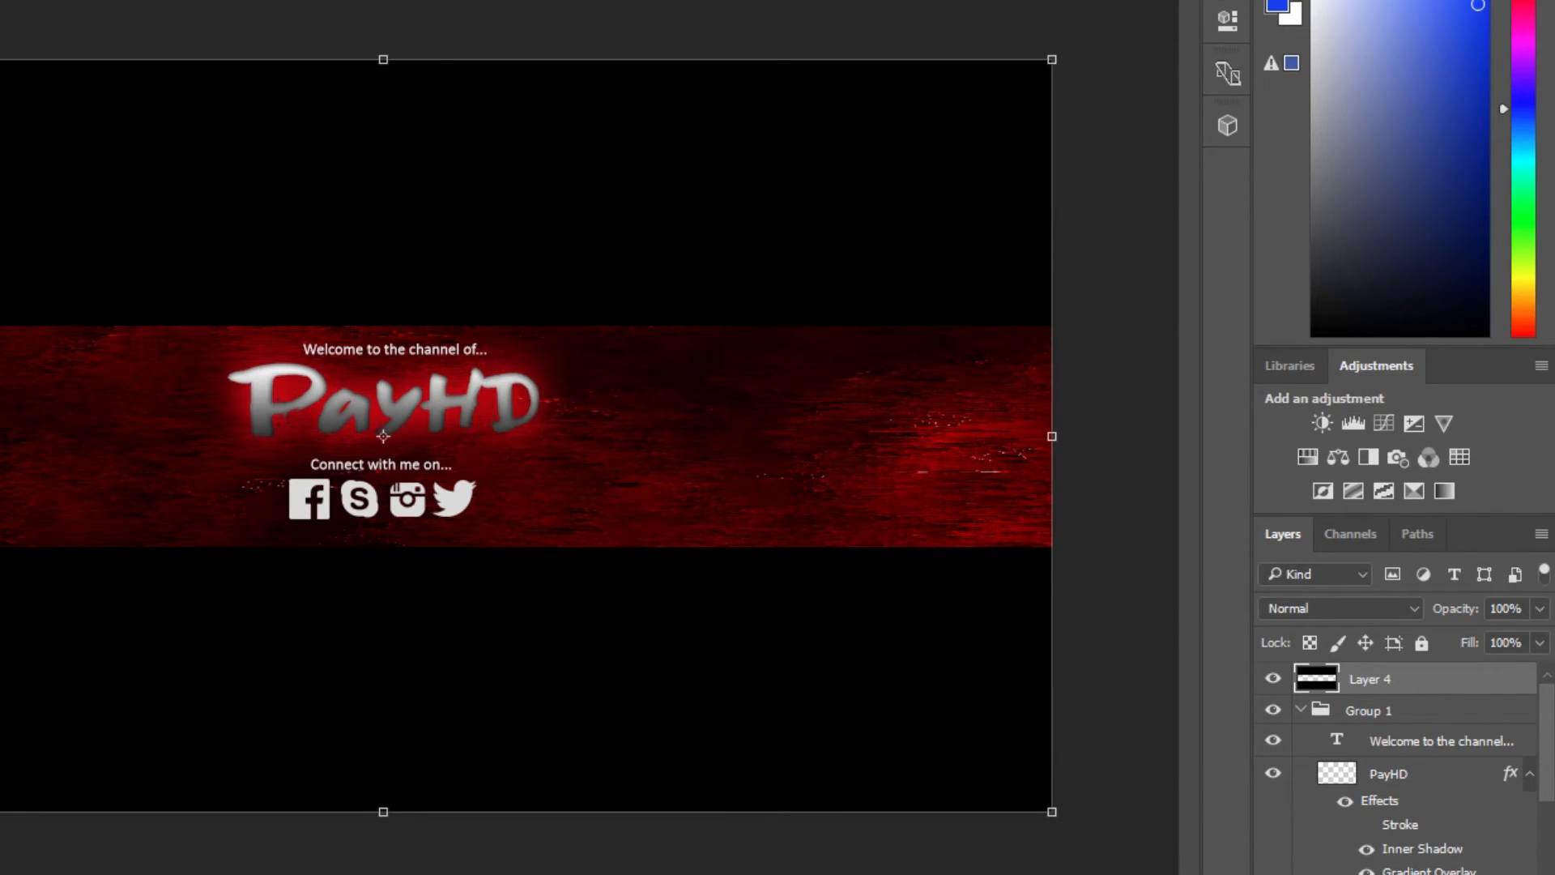
Turn off the Gradient Overlay in the PayHD layer's blending options and apply the layer style.
{"action": "right_click", "coordinate": [1422, 776]}
{"action": "left_click", "coordinate": [1013, 12]}
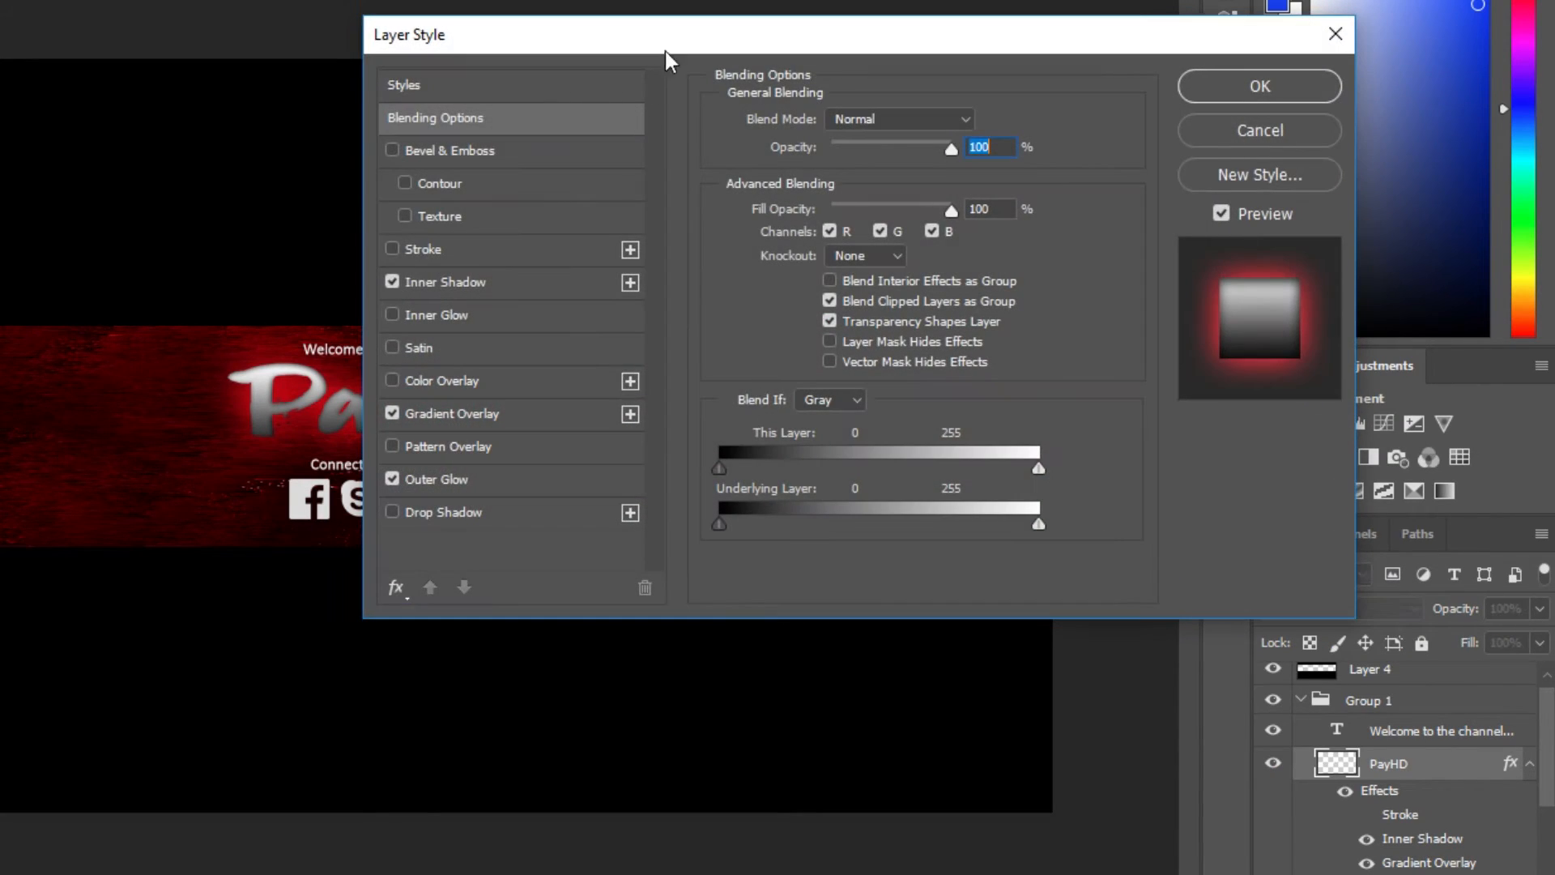
{"action": "left_click_drag", "start_coordinate": [666, 51], "coordinate": [1102, 36]}
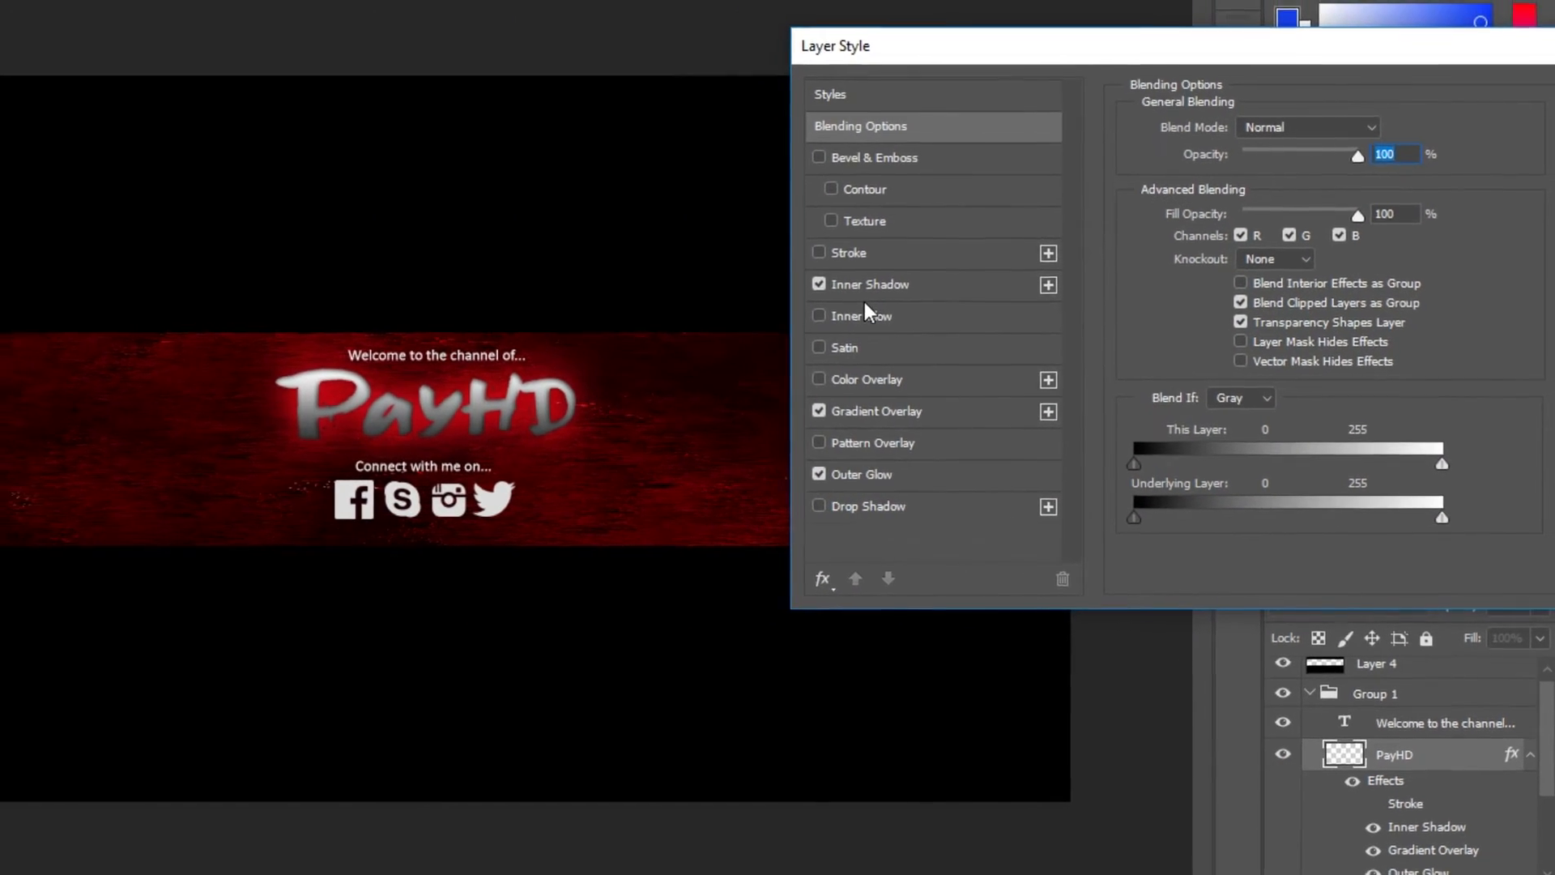
{"action": "left_click", "coordinate": [859, 417]}
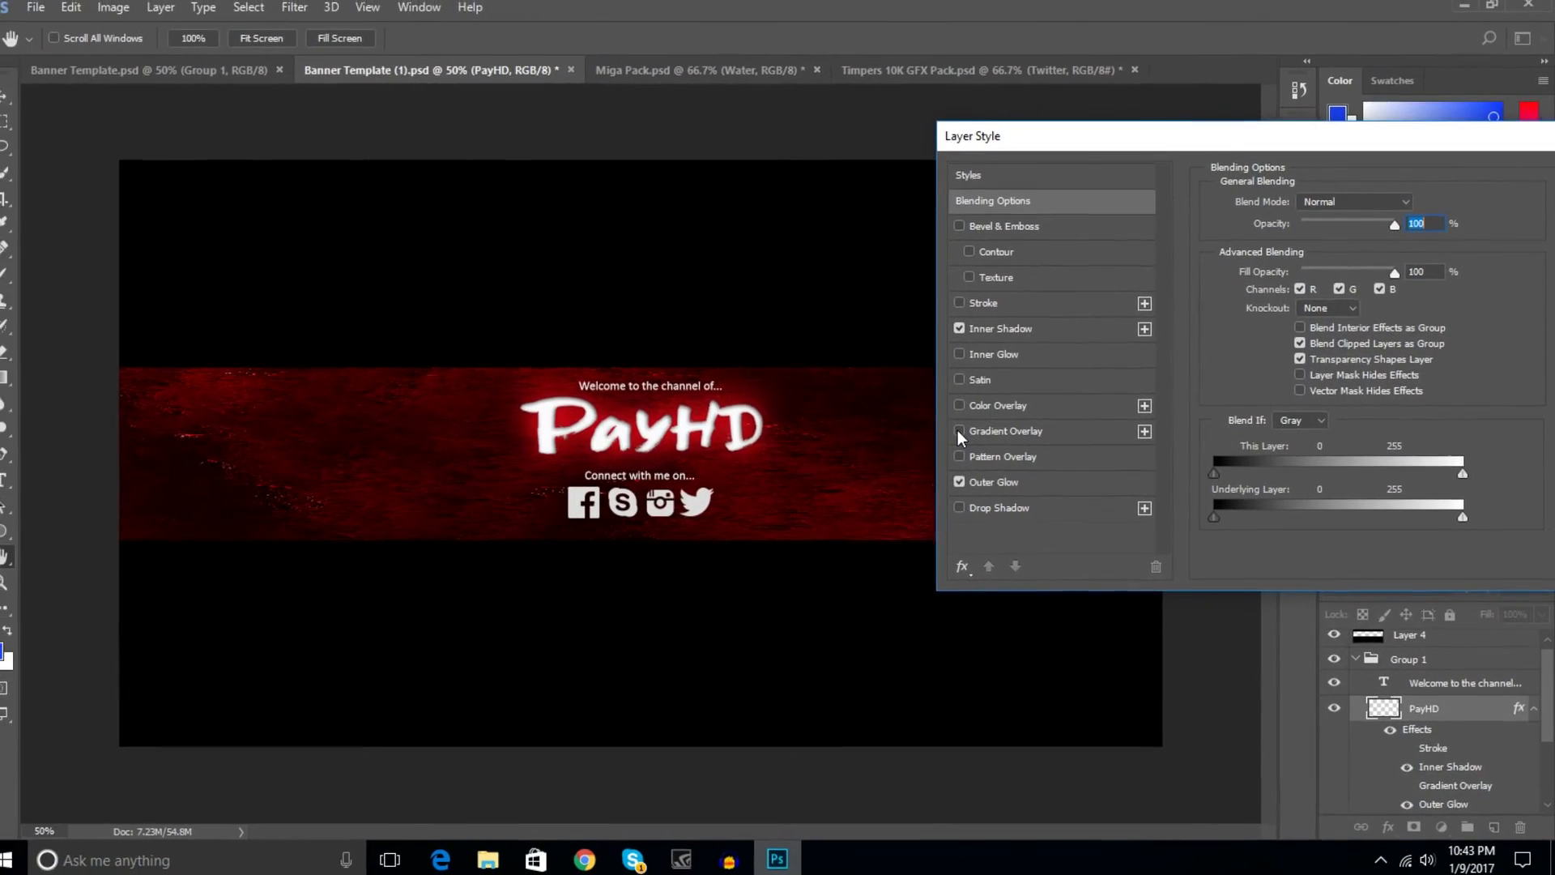
{"action": "left_click_drag", "start_coordinate": [1341, 142], "coordinate": [961, 144]}
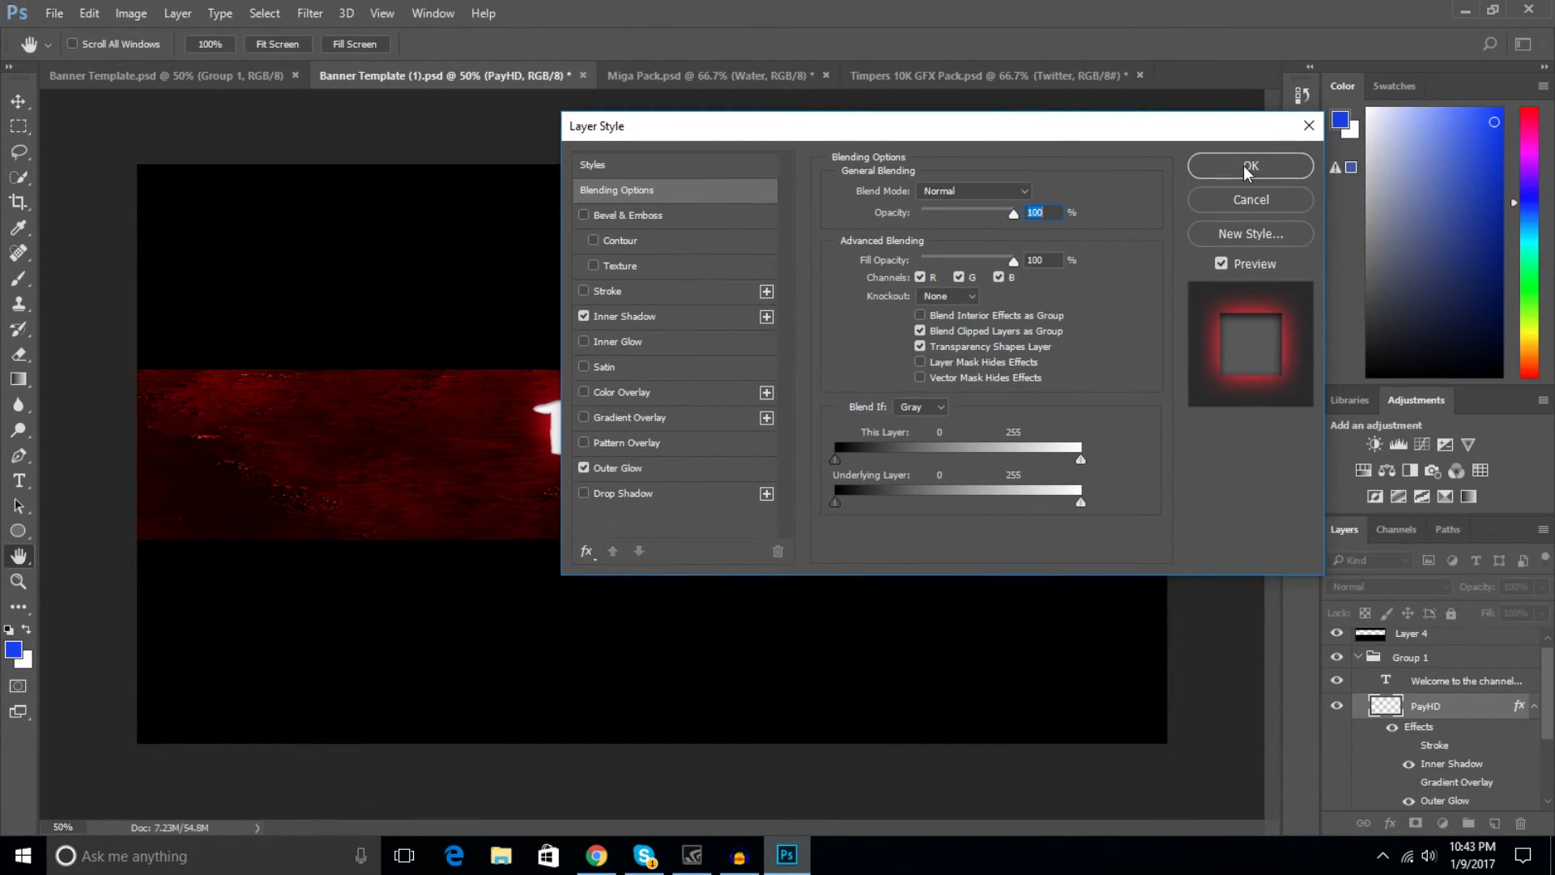
{"action": "left_click", "coordinate": [1248, 164]}
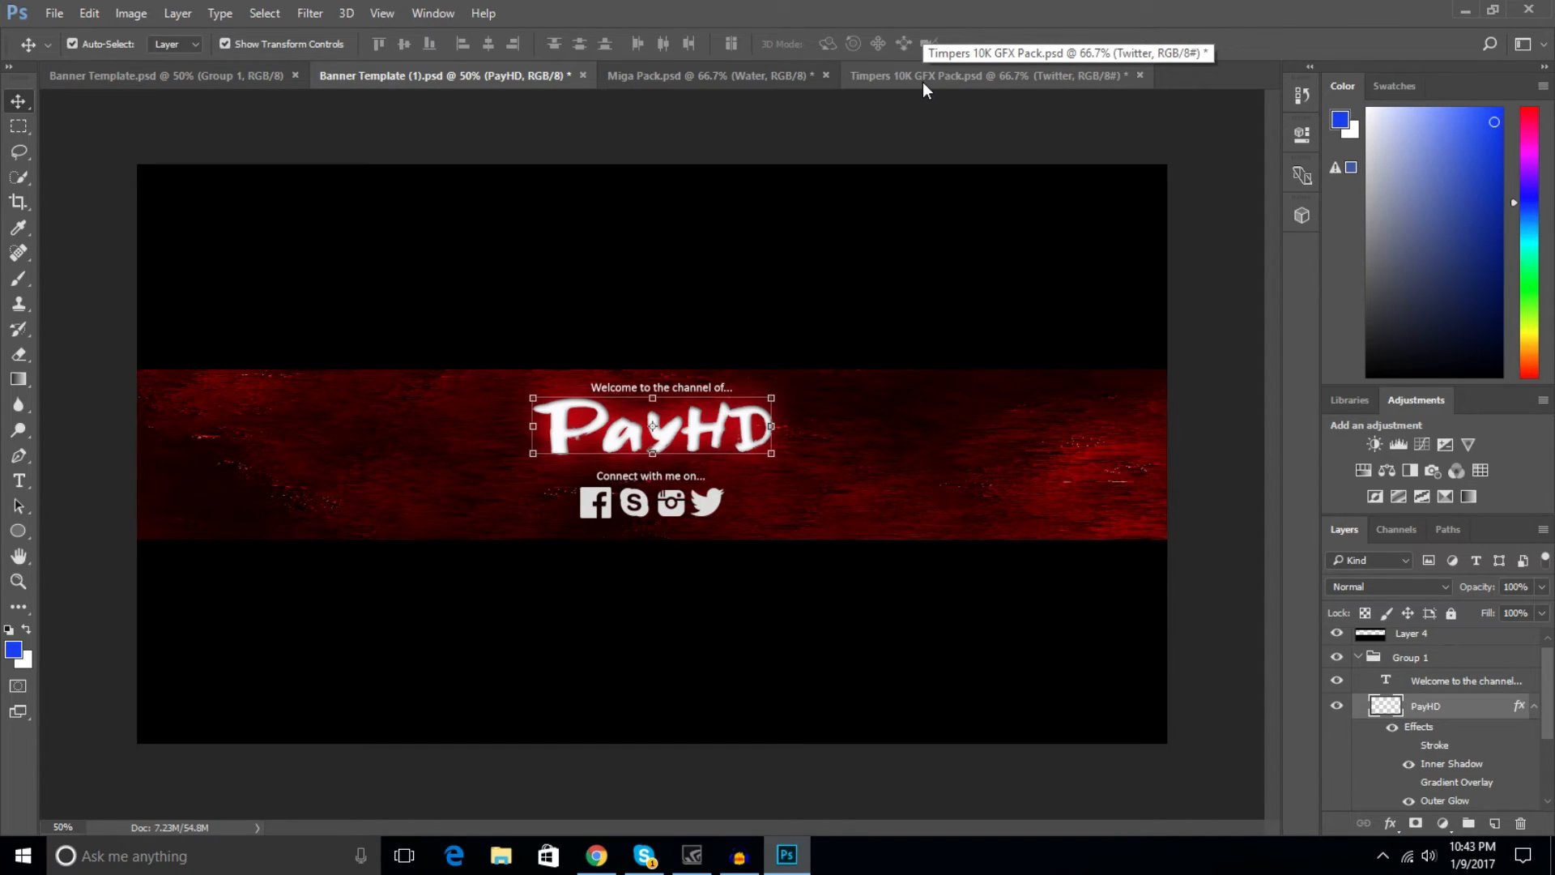
Look through the open documents, go to Miga Pack.psd and expand its Splats group.
{"action": "left_click", "coordinate": [239, 75]}
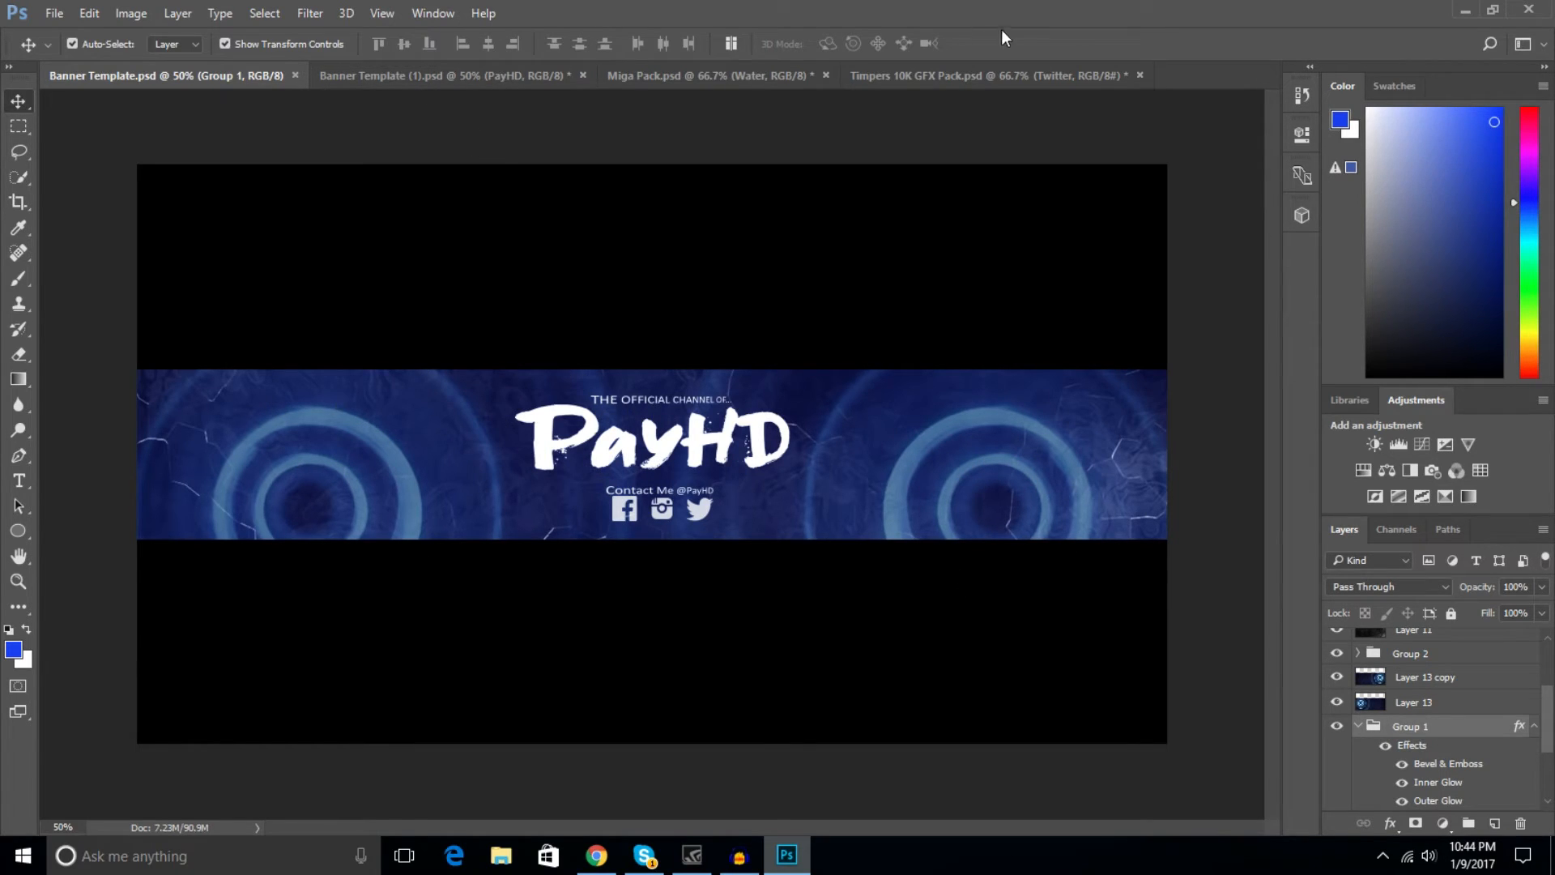
{"action": "left_click", "coordinate": [975, 73]}
{"action": "left_click", "coordinate": [731, 77]}
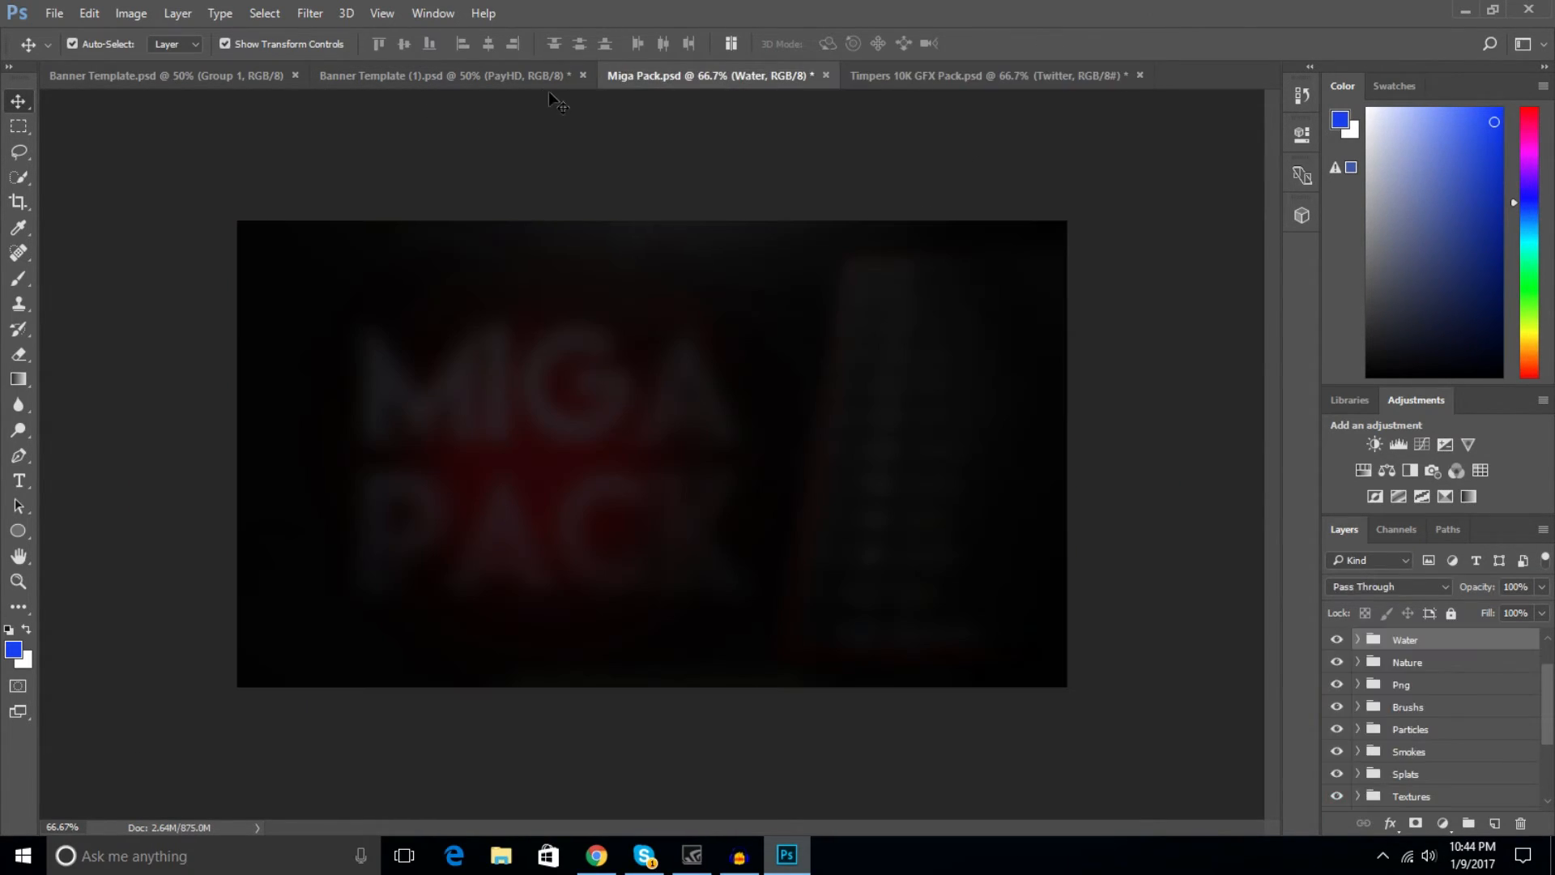
{"action": "left_click", "coordinate": [522, 77]}
{"action": "left_click", "coordinate": [748, 73]}
{"action": "scroll", "coordinate": [1424, 687], "scroll_direction": "down", "scroll_amount": 1}
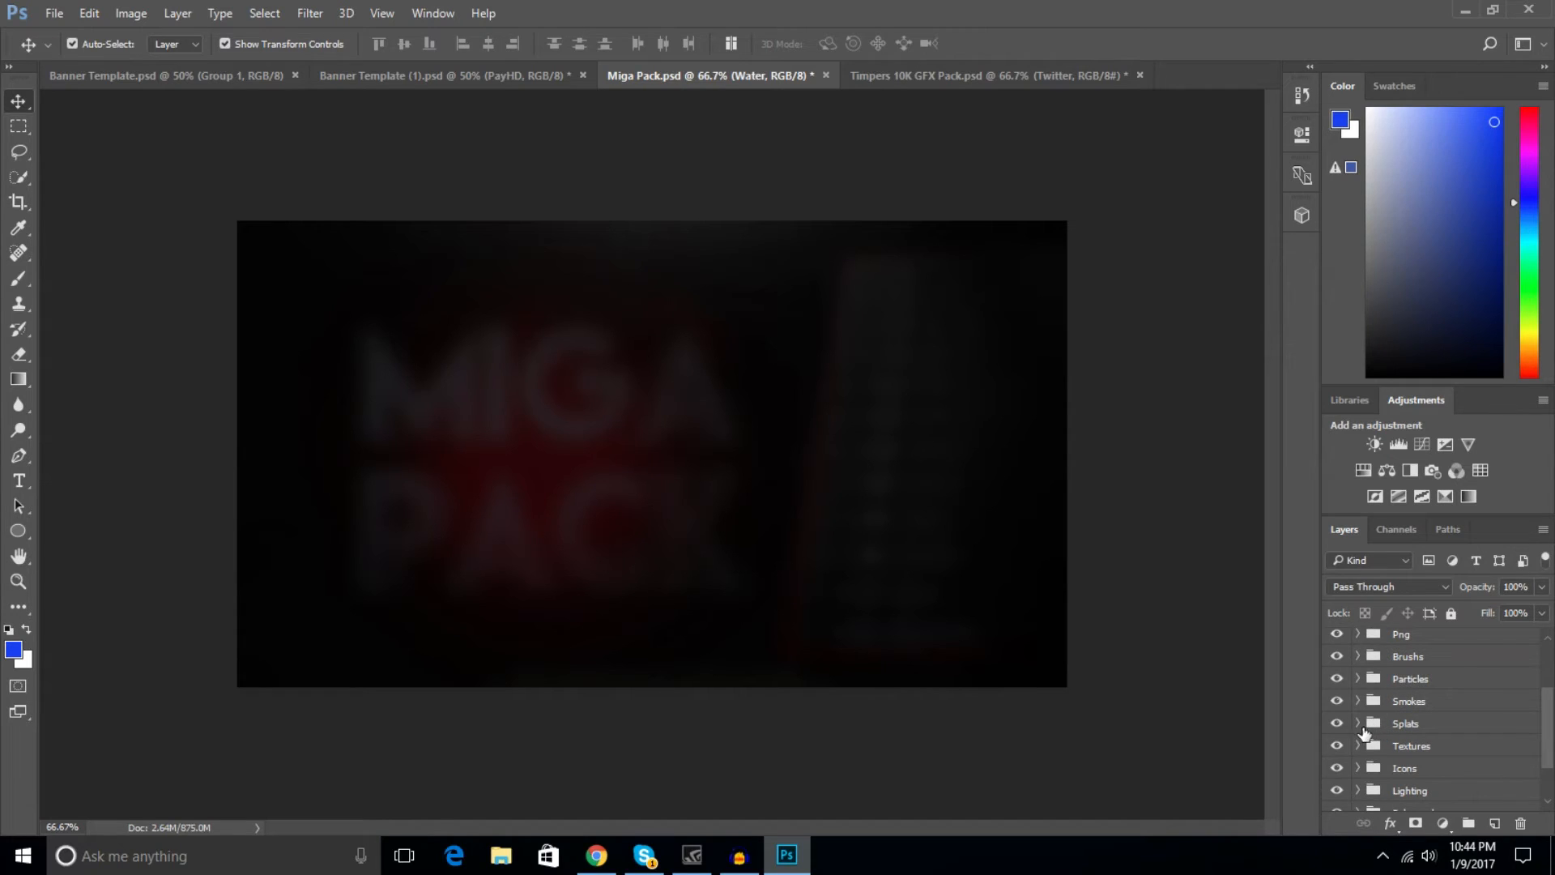
{"action": "left_click", "coordinate": [1358, 723]}
{"action": "scroll", "coordinate": [1349, 761], "scroll_direction": "down", "scroll_amount": 2}
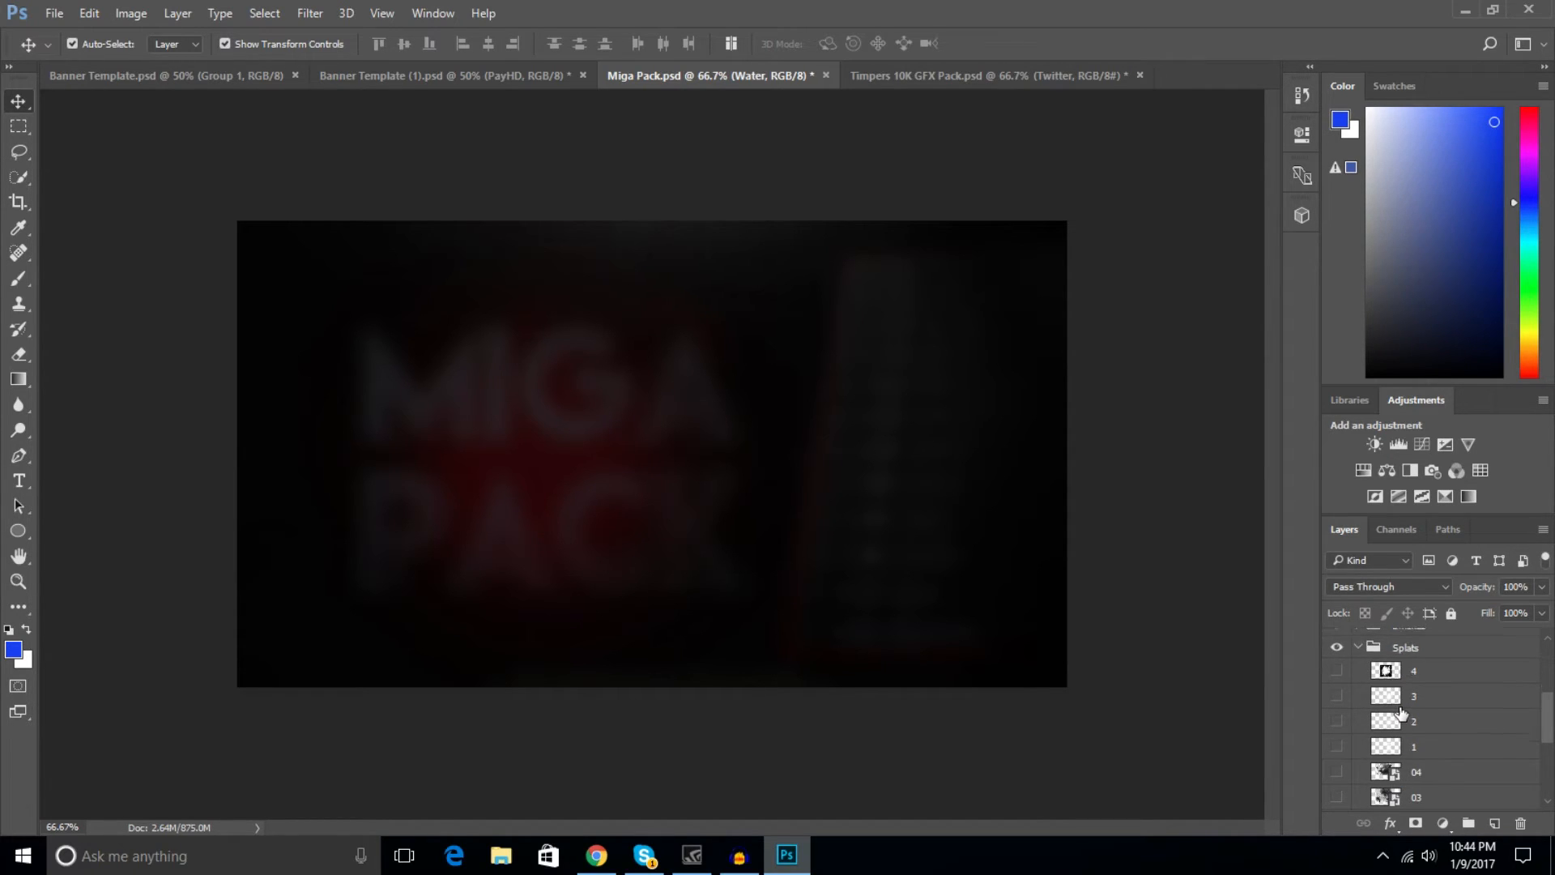
Copy splat 03 from Miga Pack.psd into Banner Template (1).psd and set its blend mode to Screen.
{"action": "left_click", "coordinate": [1337, 773]}
{"action": "left_click", "coordinate": [1337, 773]}
{"action": "left_click", "coordinate": [1338, 798]}
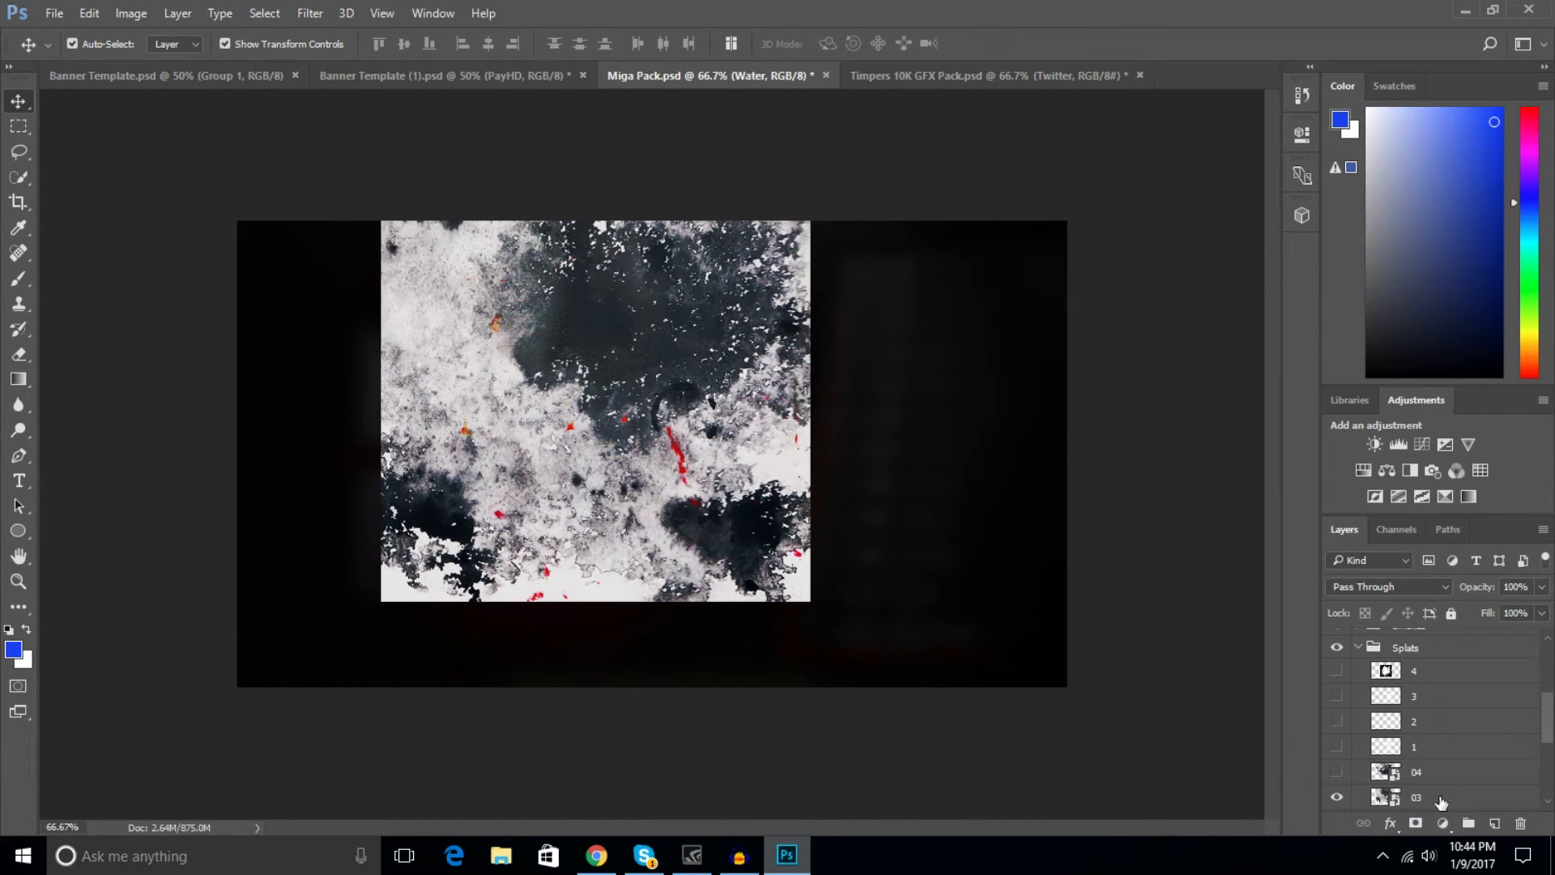
{"action": "left_click", "coordinate": [1426, 799]}
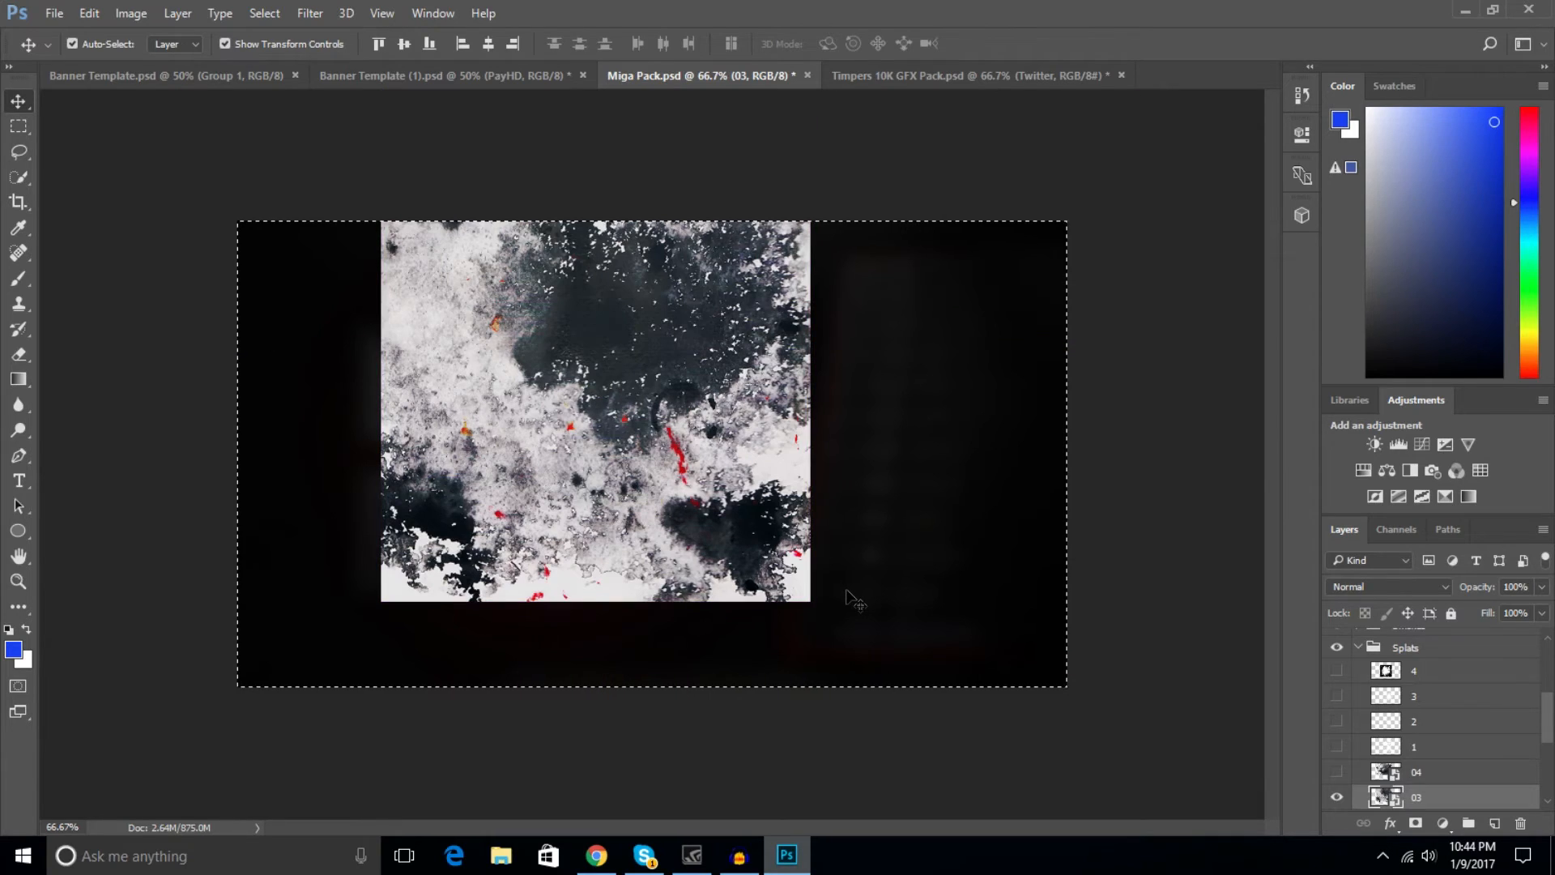
{"action": "left_click", "coordinate": [429, 75]}
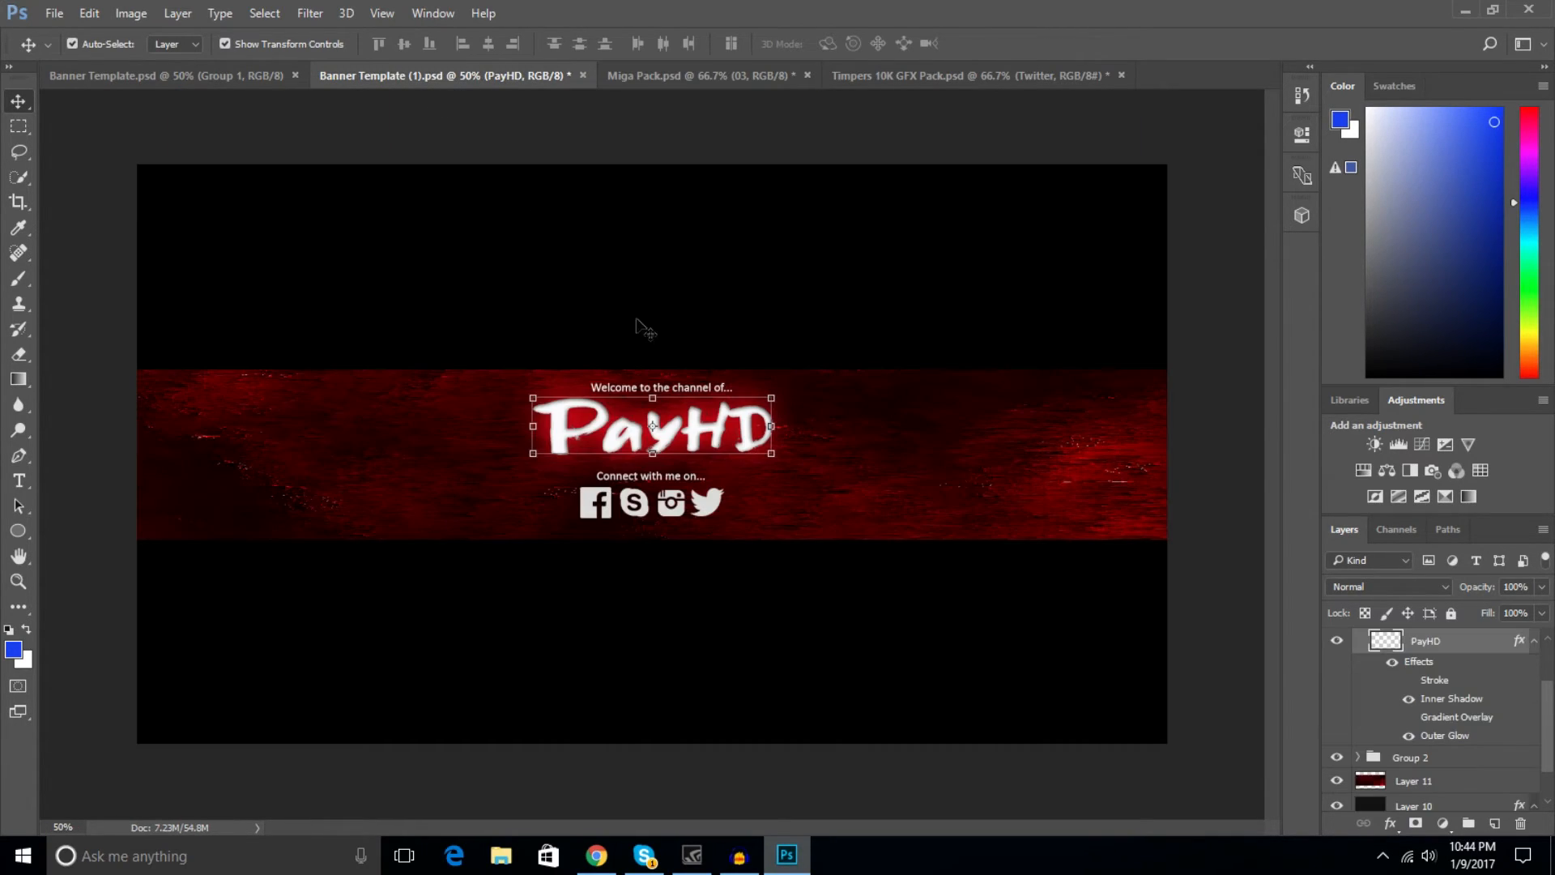
{"action": "key", "text": "ctrl+v"}
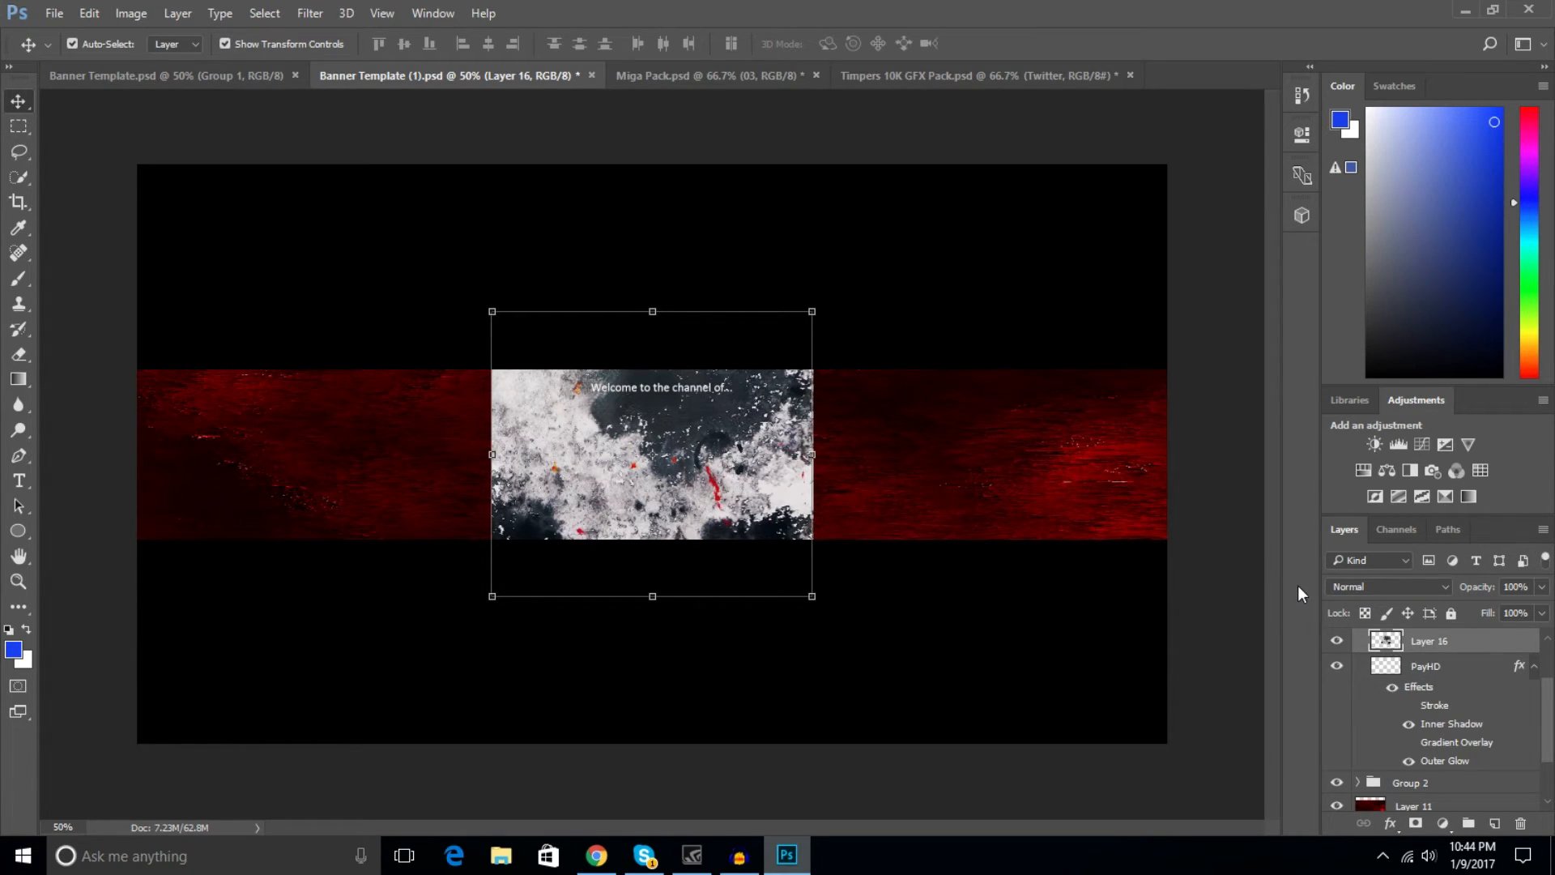
{"action": "left_click", "coordinate": [1398, 587]}
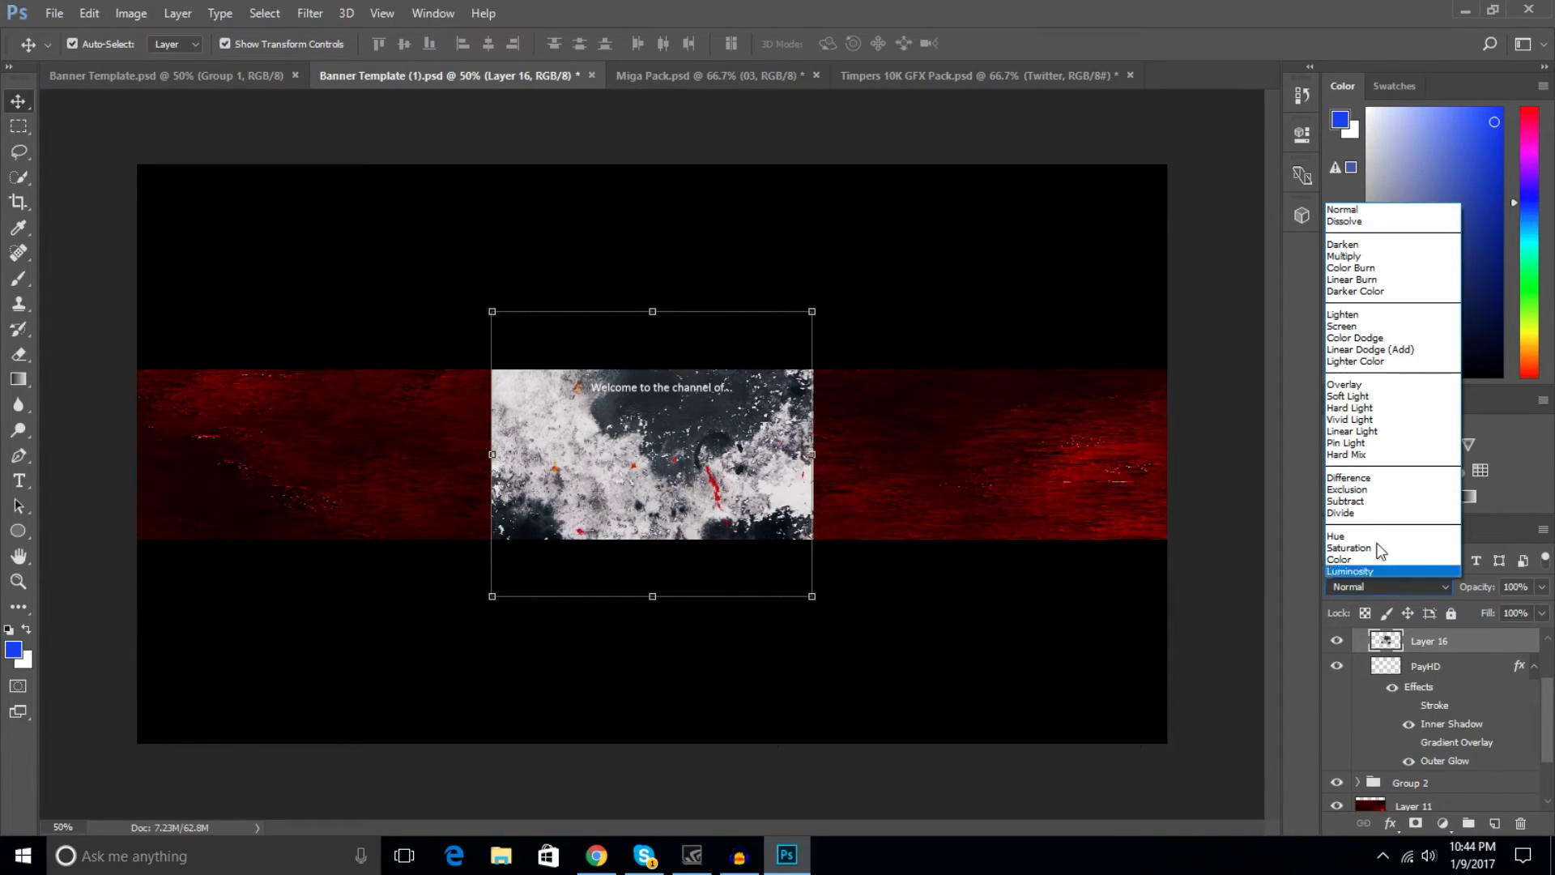
{"action": "left_click", "coordinate": [1367, 327]}
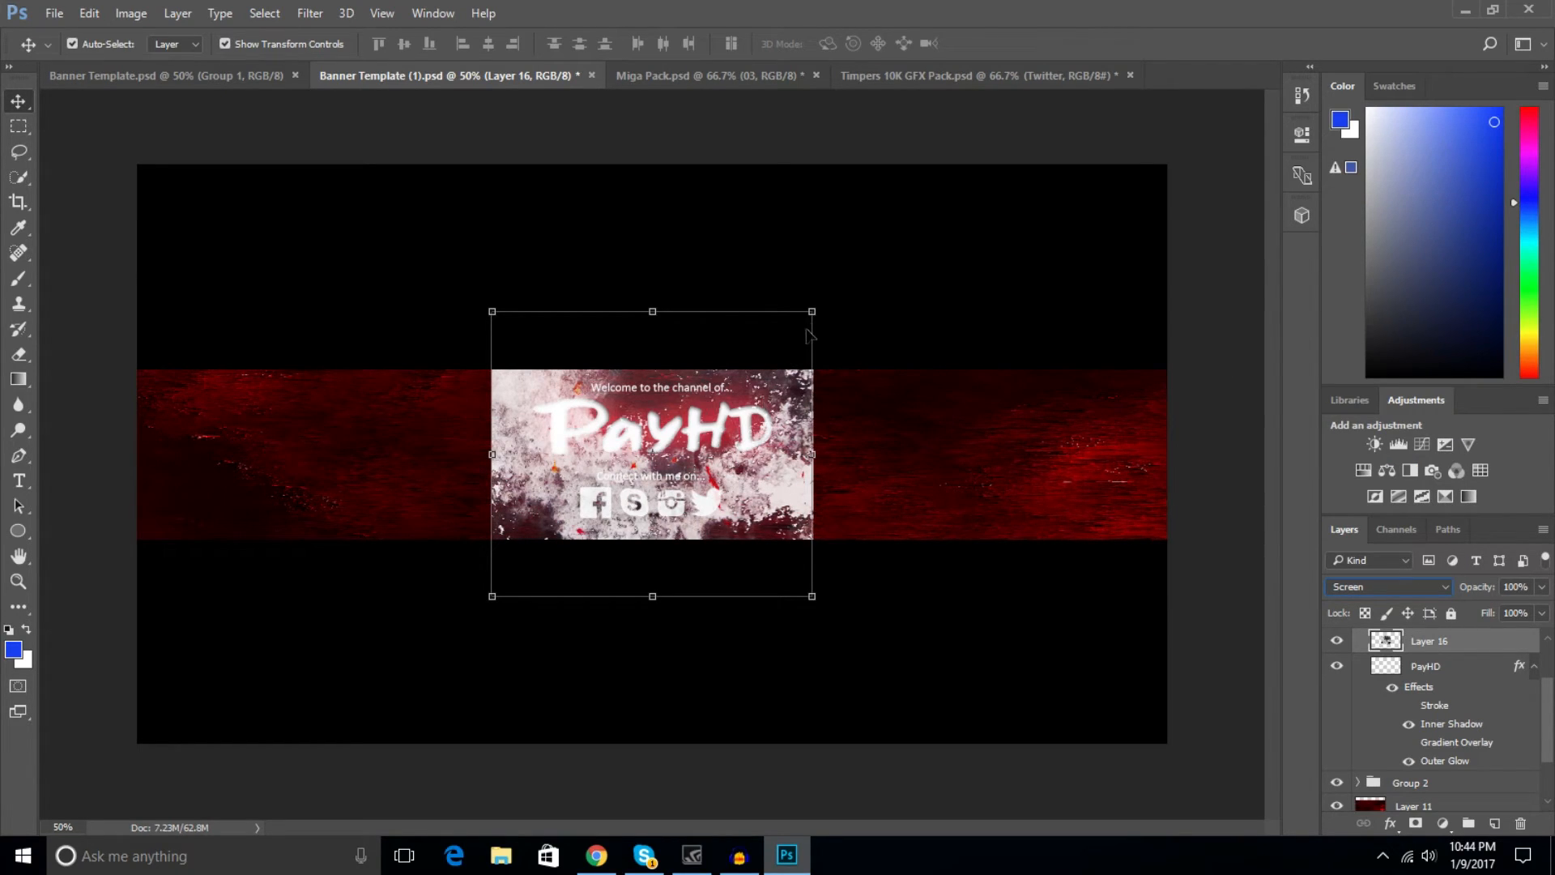
Try scaling the pasted splat down at the left of the banner, cancel the transform and delete the layer.
{"action": "left_click_drag", "start_coordinate": [814, 307], "coordinate": [778, 337]}
{"action": "left_click_drag", "start_coordinate": [539, 469], "coordinate": [243, 452]}
{"action": "left_click_drag", "start_coordinate": [474, 330], "coordinate": [375, 426]}
{"action": "left_click_drag", "start_coordinate": [288, 491], "coordinate": [271, 431]}
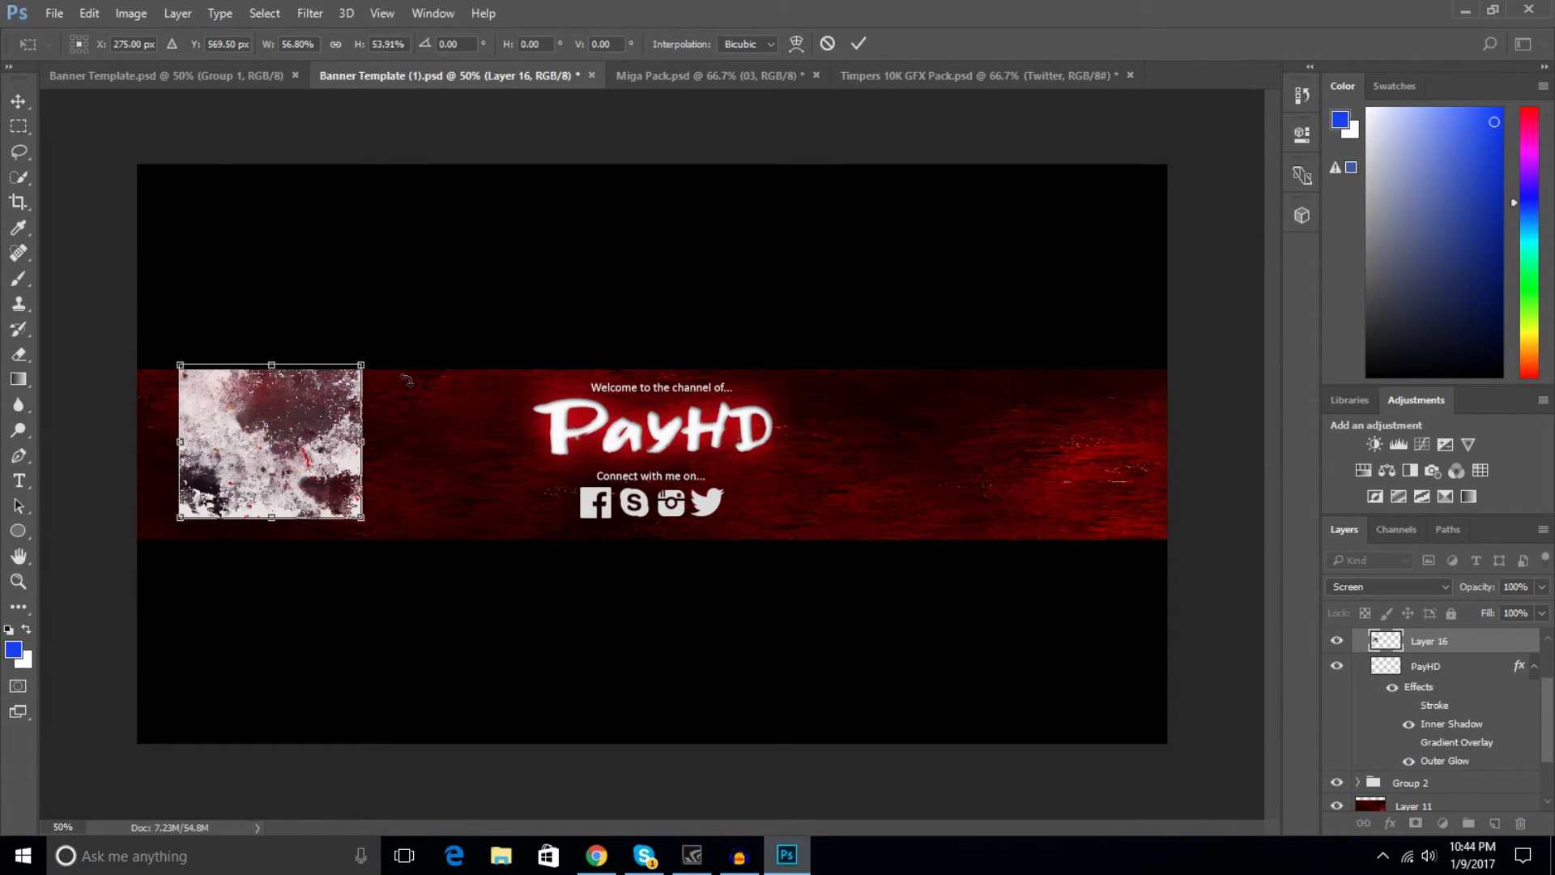
{"action": "left_click", "coordinate": [827, 43]}
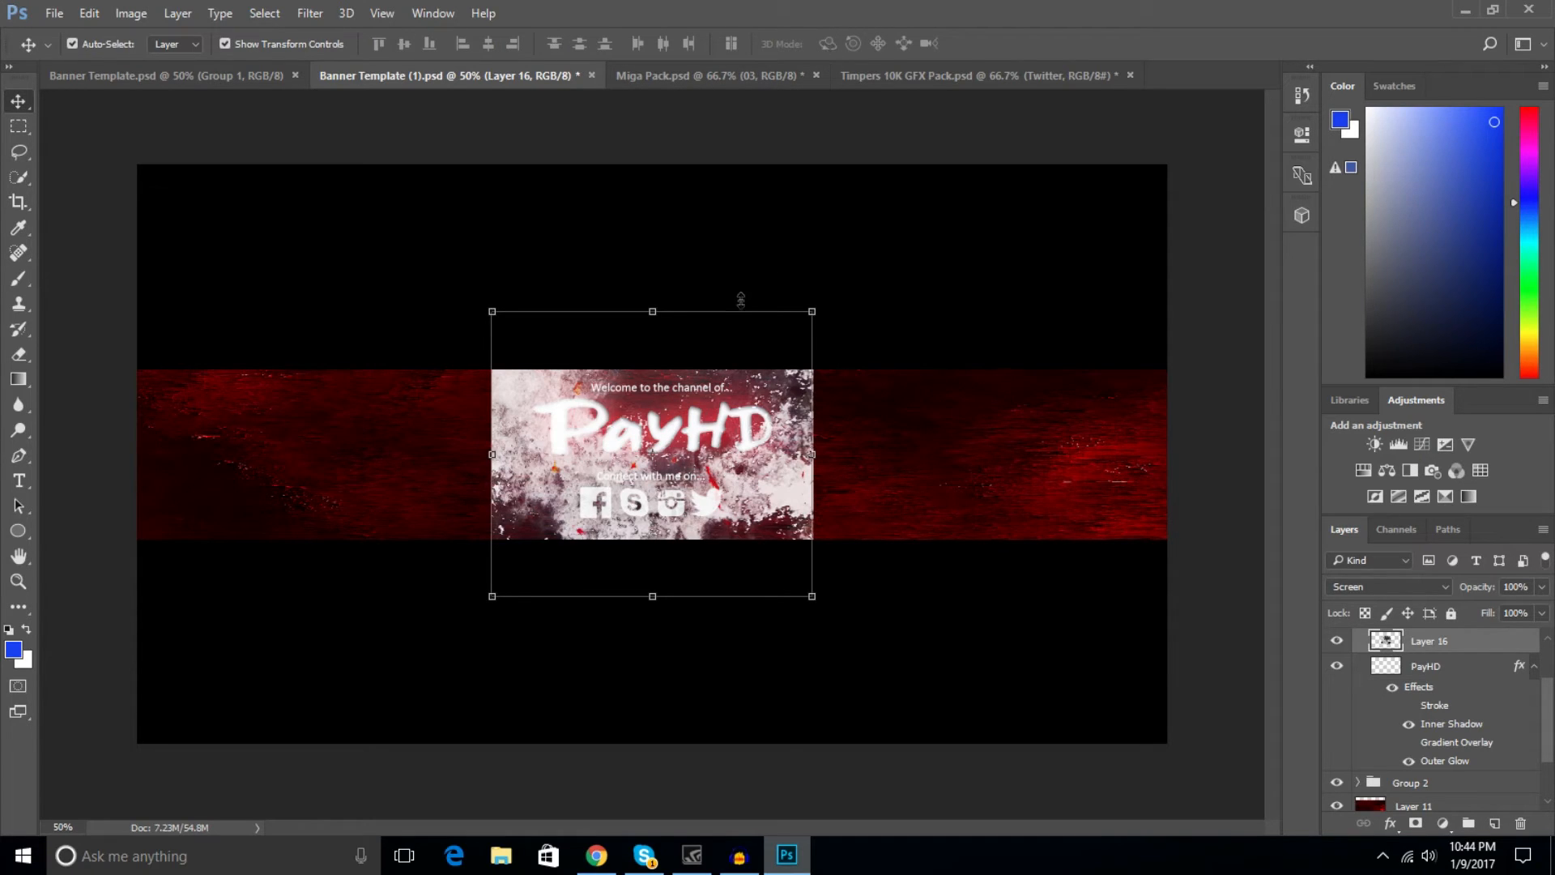
{"action": "key", "text": "Delete"}
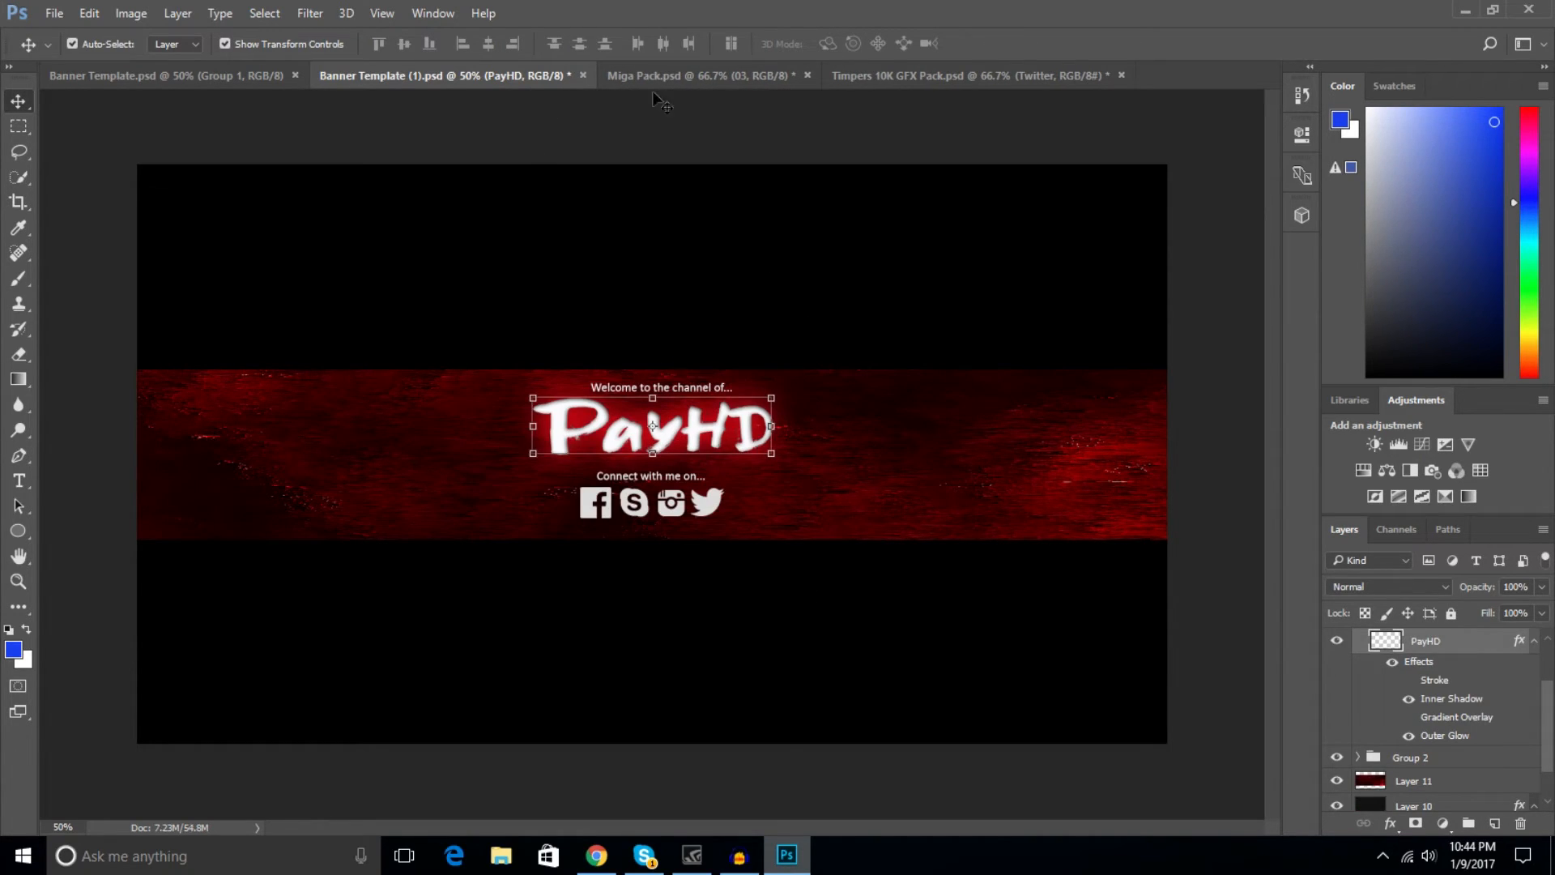
Preview splats 02 and 01 in Miga Pack.psd and hide splats 03, 02 and 01.
{"action": "left_click", "coordinate": [914, 70]}
{"action": "left_click", "coordinate": [717, 76]}
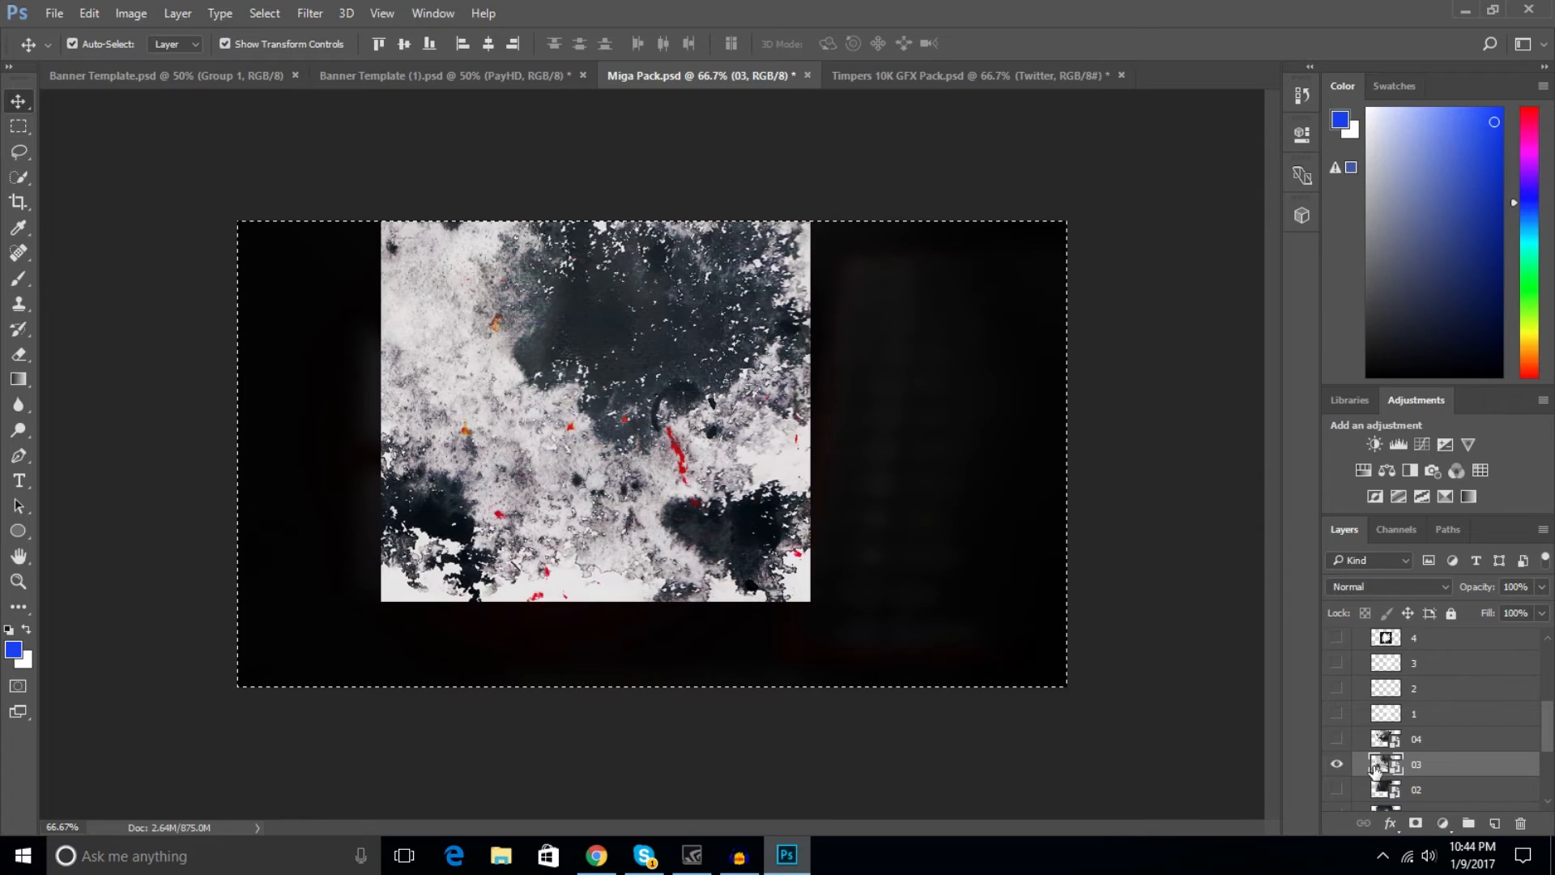
{"action": "scroll", "coordinate": [1377, 729], "scroll_direction": "down", "scroll_amount": 2}
{"action": "left_click", "coordinate": [1336, 739]}
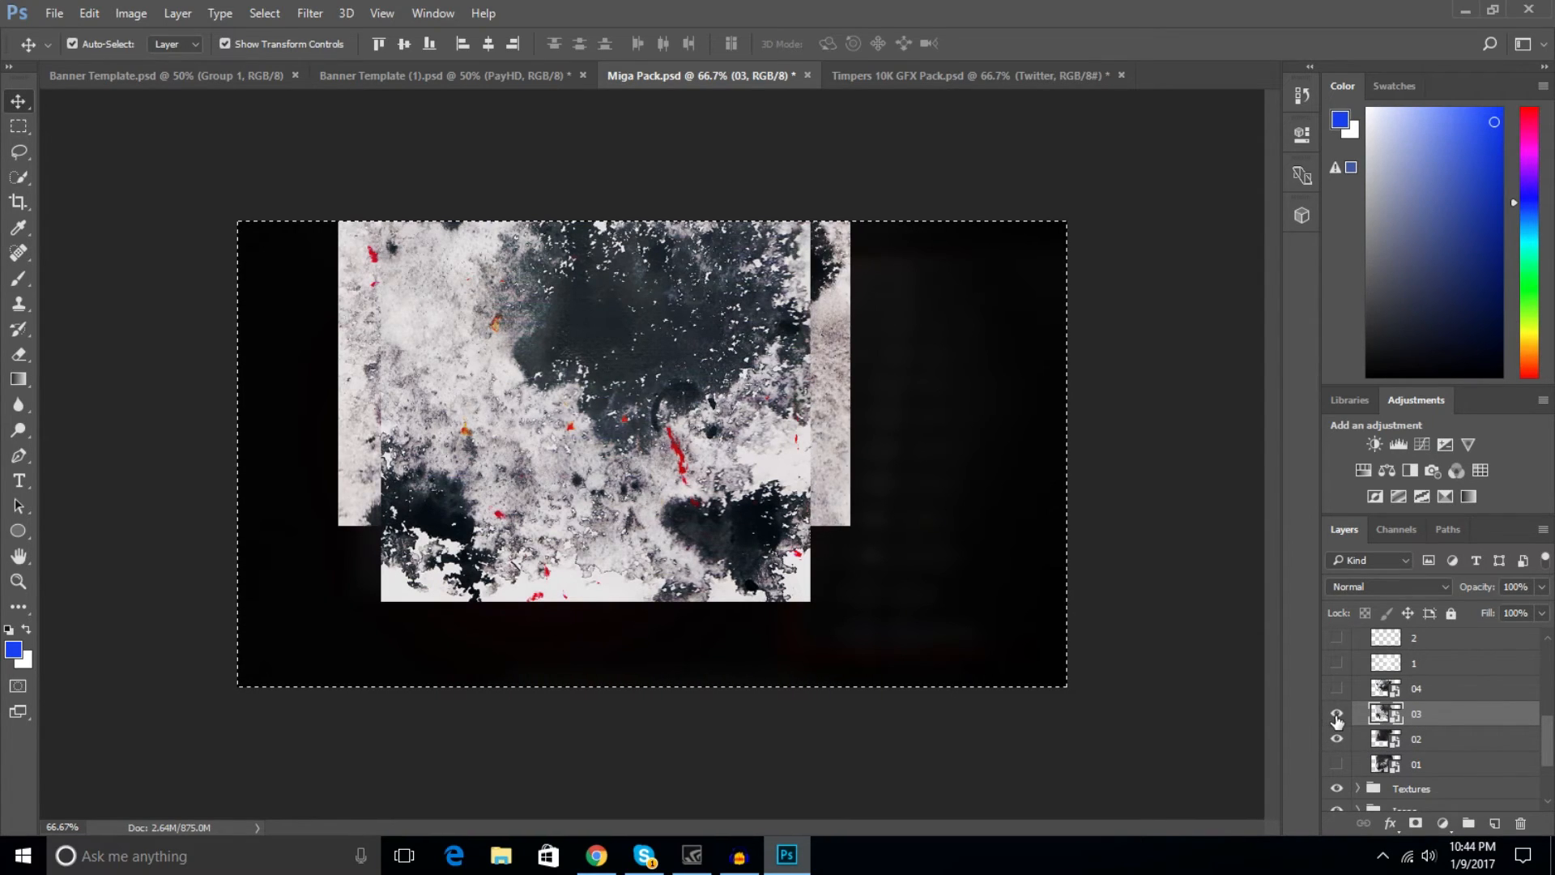
{"action": "left_click", "coordinate": [1336, 713]}
{"action": "left_click", "coordinate": [1337, 764]}
{"action": "left_click", "coordinate": [1337, 740]}
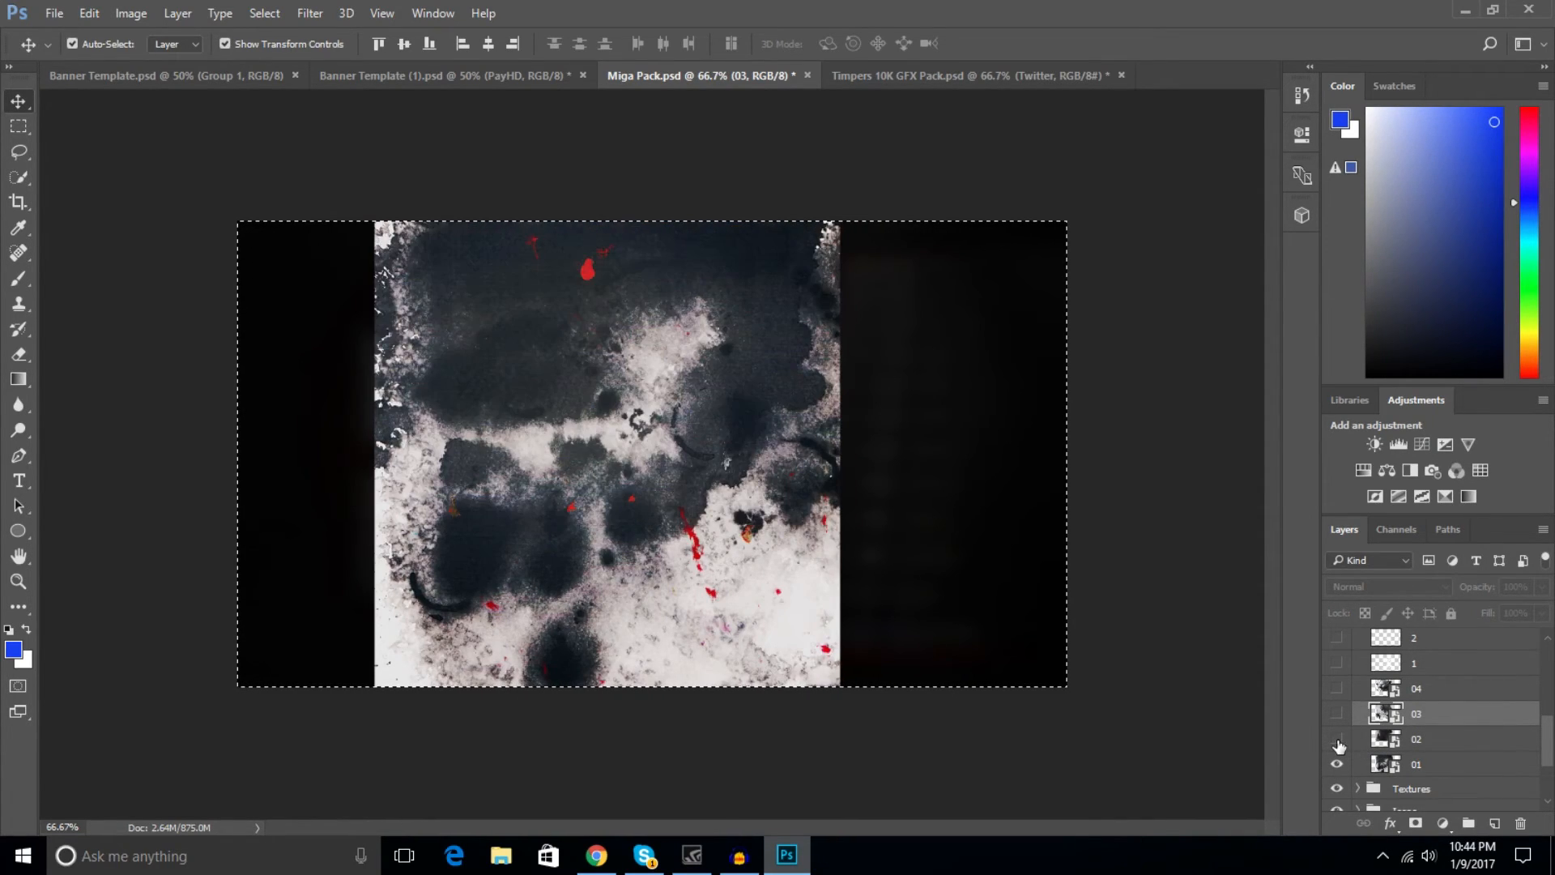
{"action": "left_click", "coordinate": [1336, 764]}
{"action": "scroll", "coordinate": [1382, 742], "scroll_direction": "up", "scroll_amount": 5}
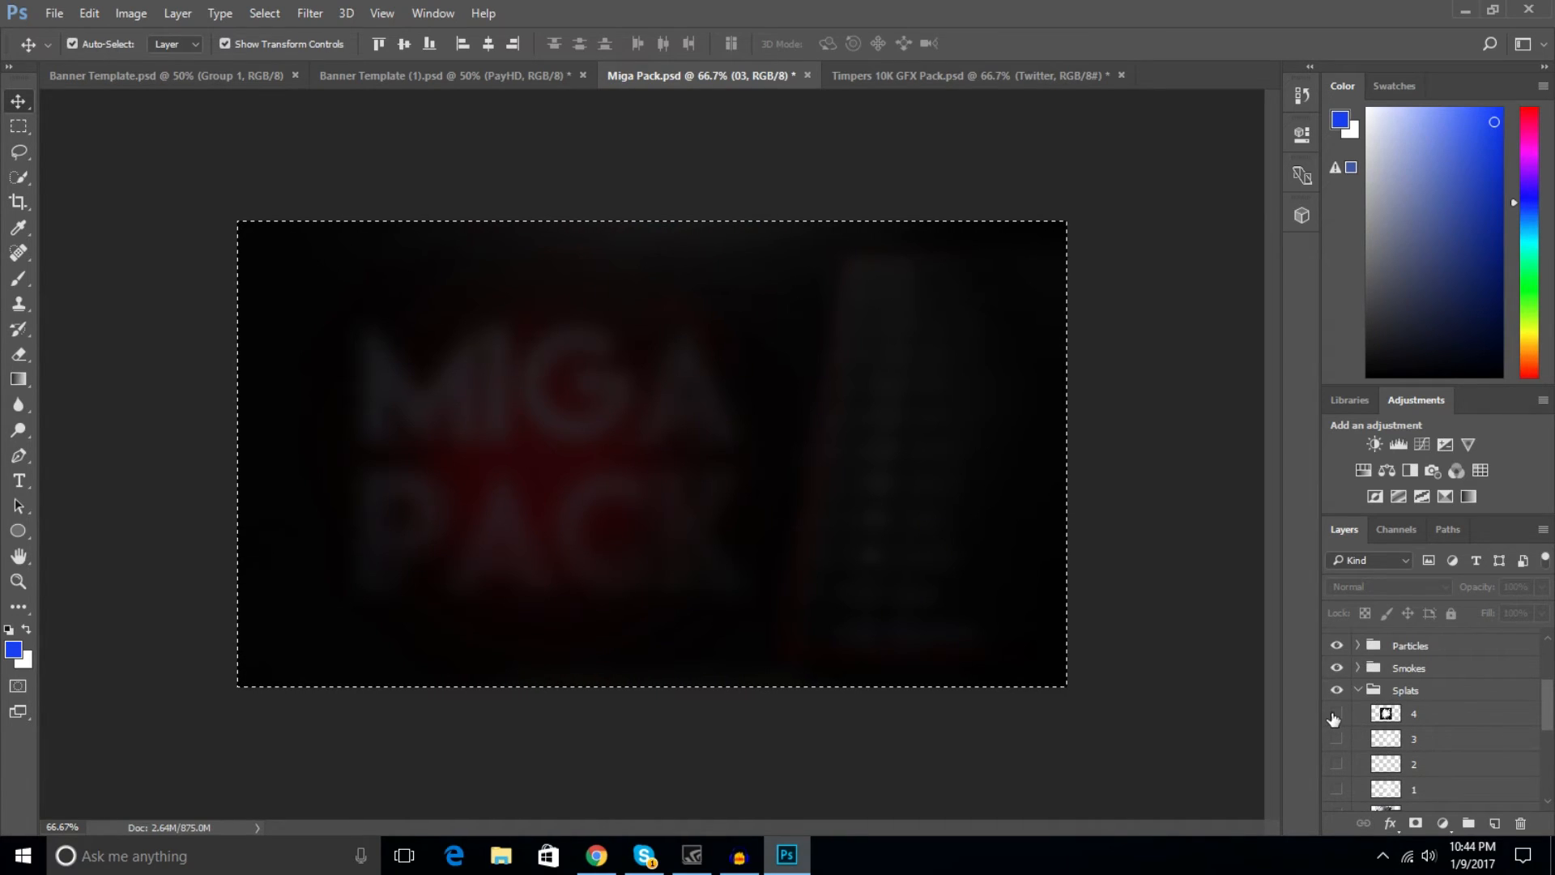
Show splat 4, copy it into Banner Template (1).psd above the PayHD layer and set its blend mode to Screen.
{"action": "left_click", "coordinate": [1337, 714]}
{"action": "left_click", "coordinate": [1398, 715]}
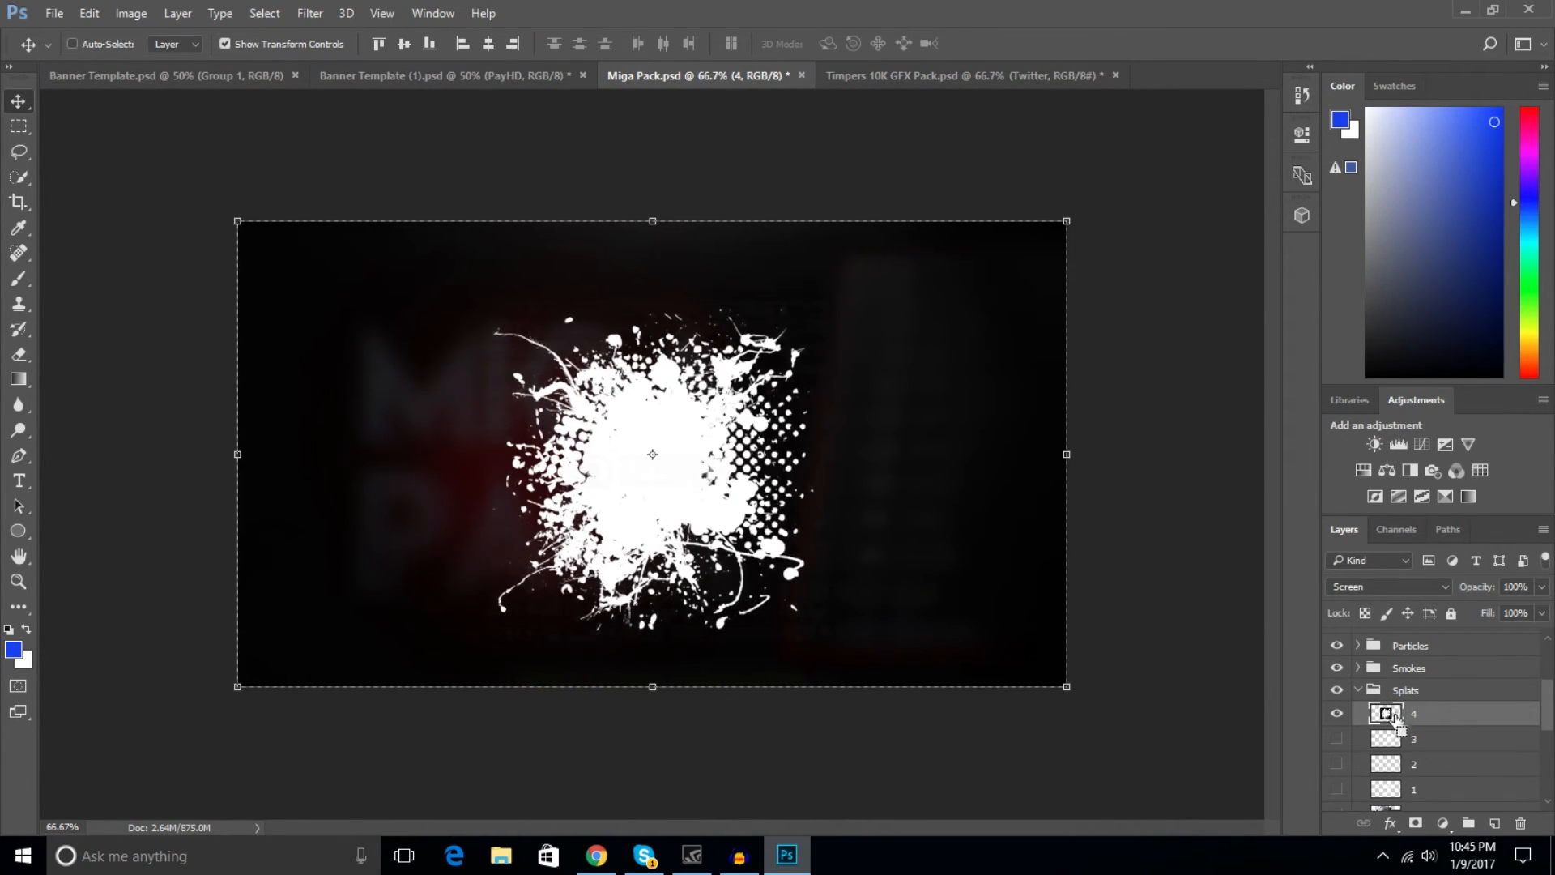
{"action": "left_click", "coordinate": [431, 72]}
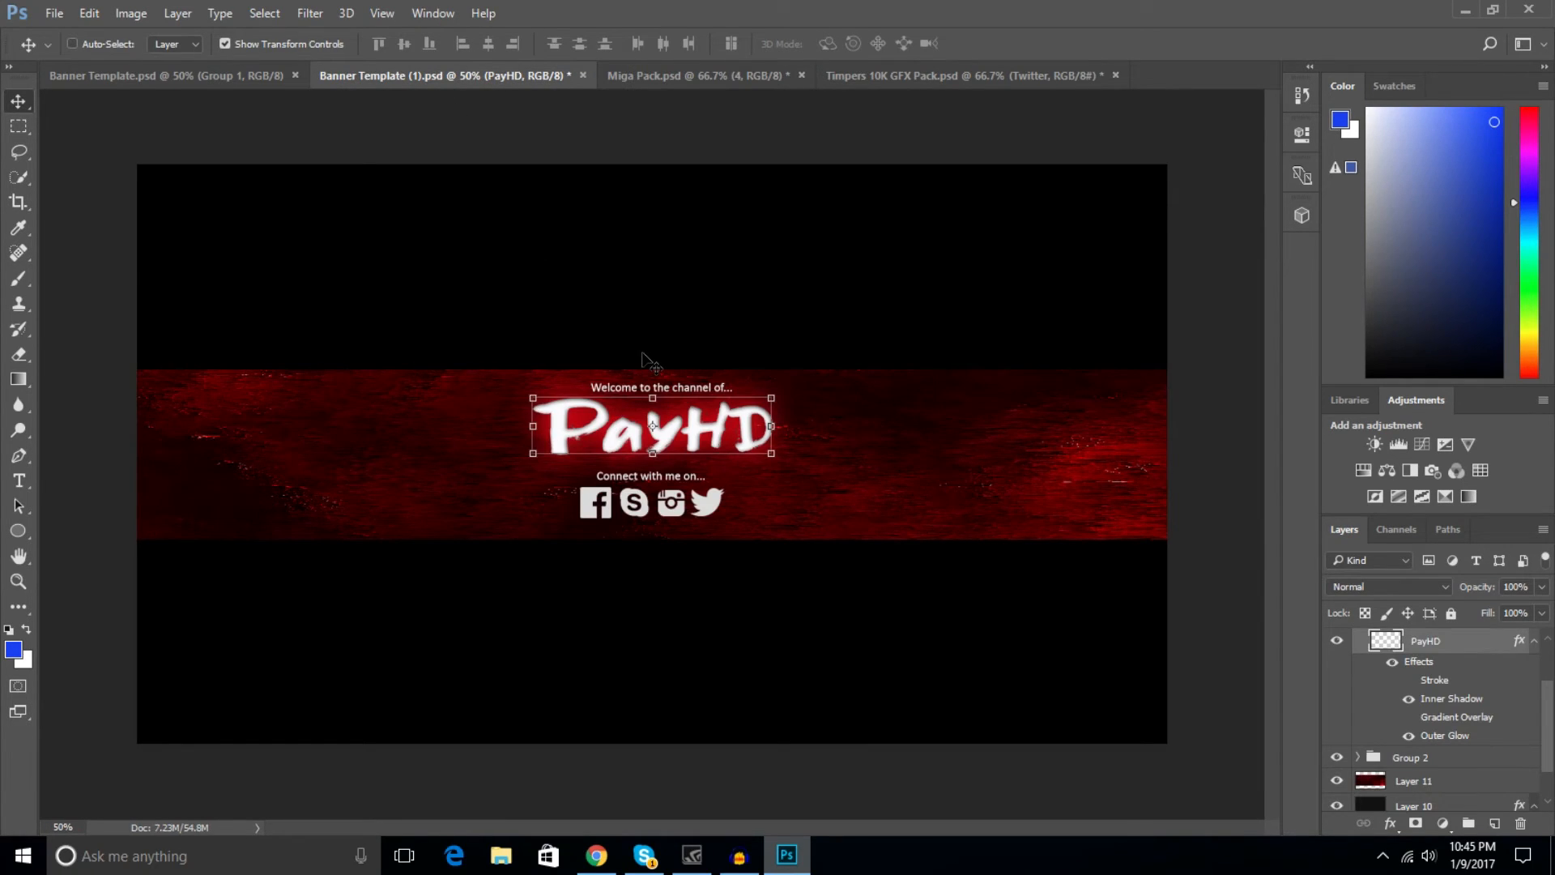
{"action": "left_click_drag", "start_coordinate": [642, 353], "coordinate": [651, 364]}
{"action": "left_click", "coordinate": [1418, 587]}
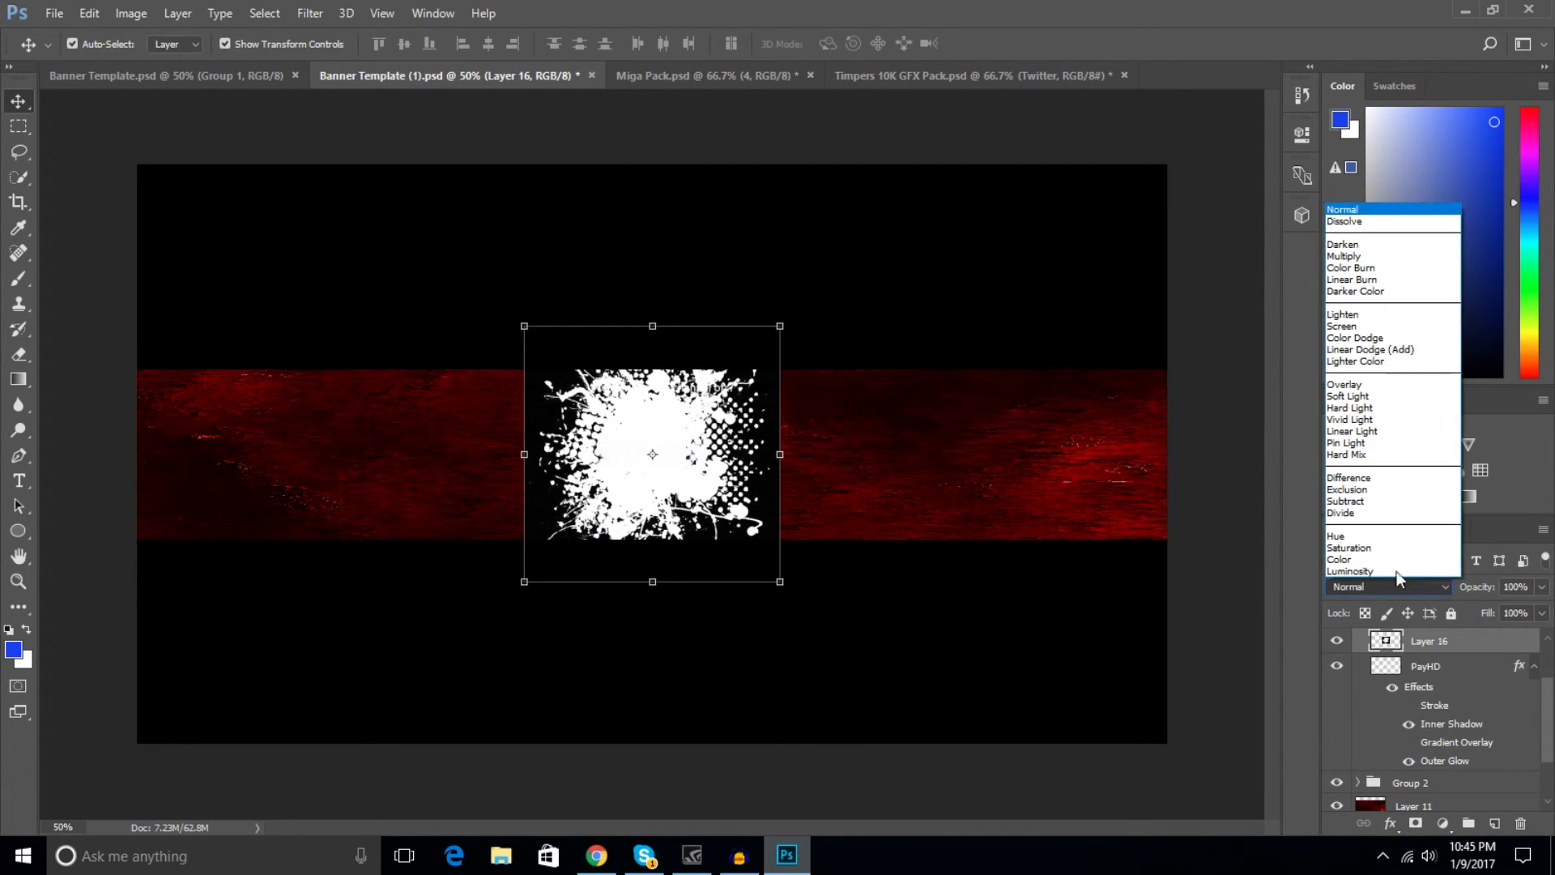
{"action": "left_click", "coordinate": [1368, 327]}
Move the splat left of the PayHD title, scale it to about 72% by 68% and rotate it about 24°.
{"action": "left_click_drag", "start_coordinate": [731, 403], "coordinate": [387, 403]}
{"action": "left_click_drag", "start_coordinate": [435, 325], "coordinate": [464, 430]}
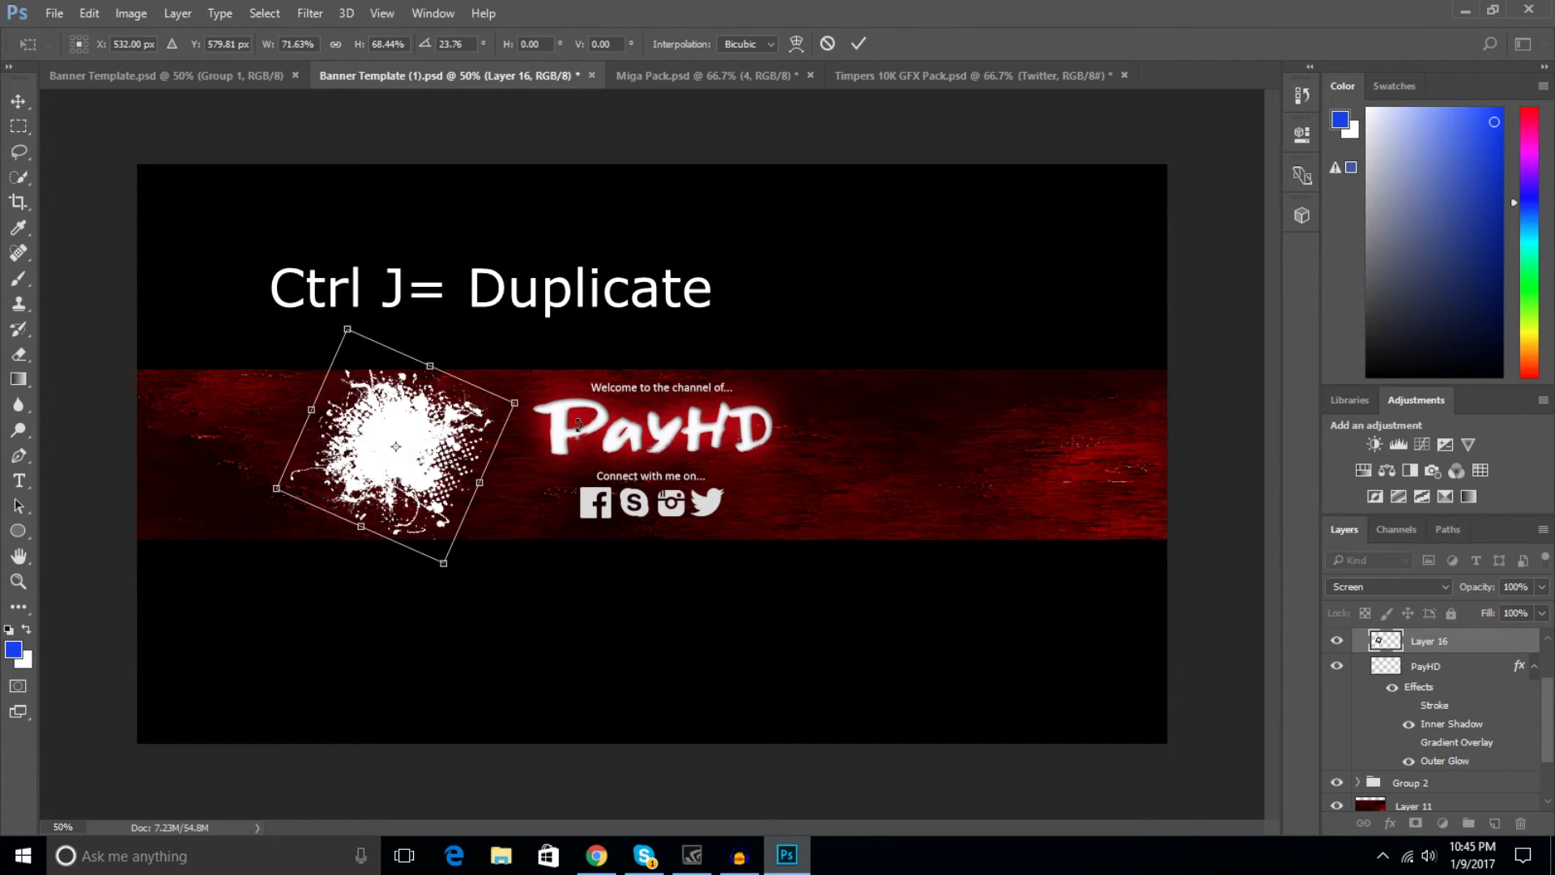
{"action": "left_click", "coordinate": [858, 43]}
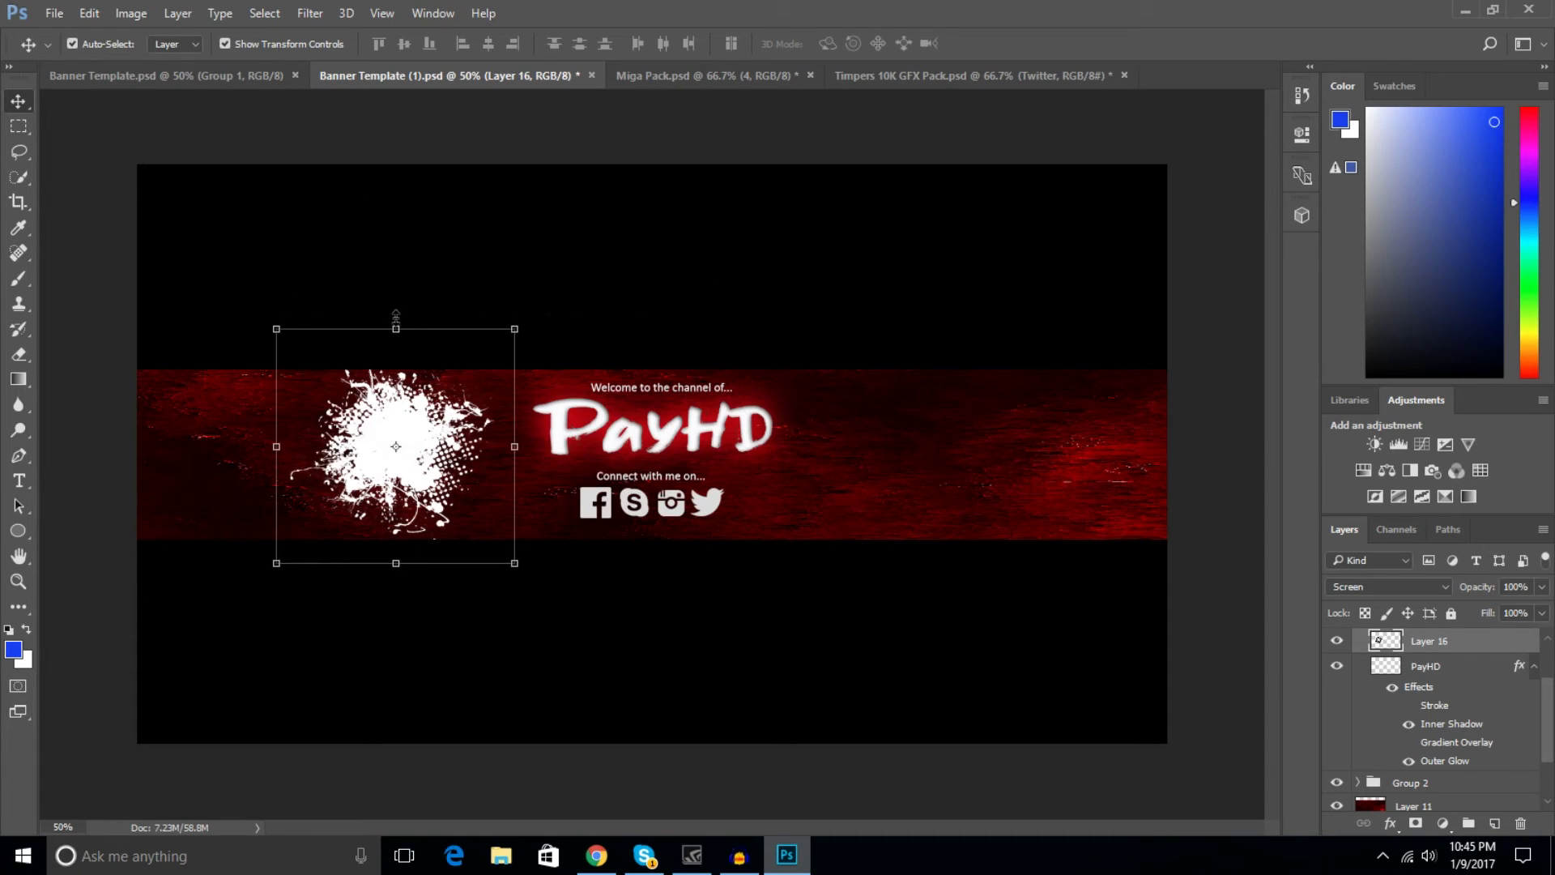
Duplicate the splat layer, move the copy to the right of the PayHD title and rotate it about 40.5°.
{"action": "key", "text": "ctrl+j"}
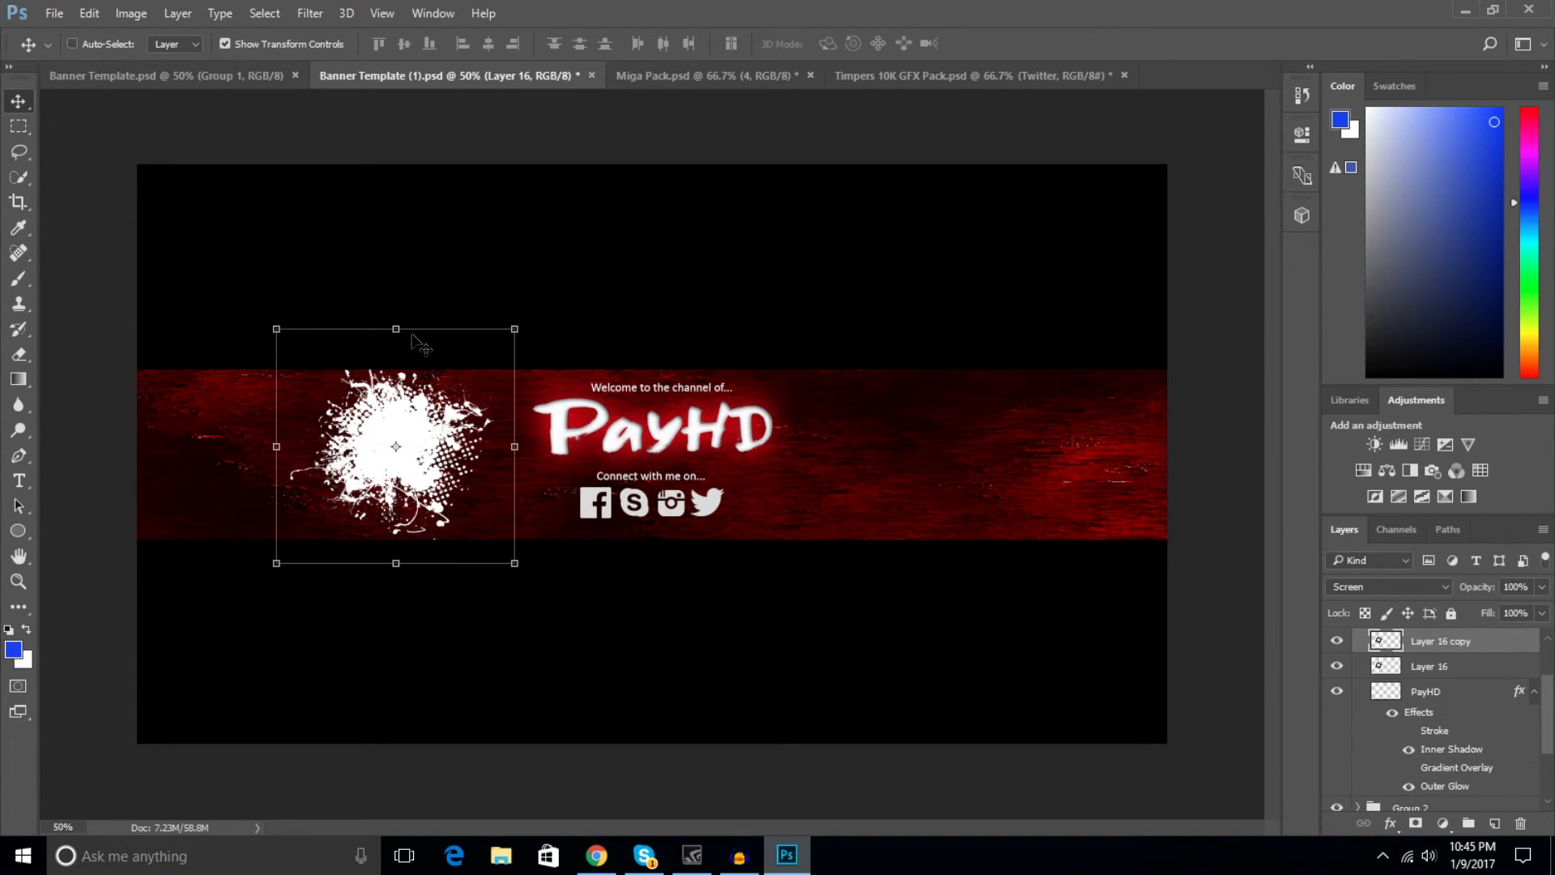
{"action": "left_click_drag", "start_coordinate": [446, 413], "coordinate": [940, 431]}
{"action": "left_click_drag", "start_coordinate": [895, 323], "coordinate": [981, 357]}
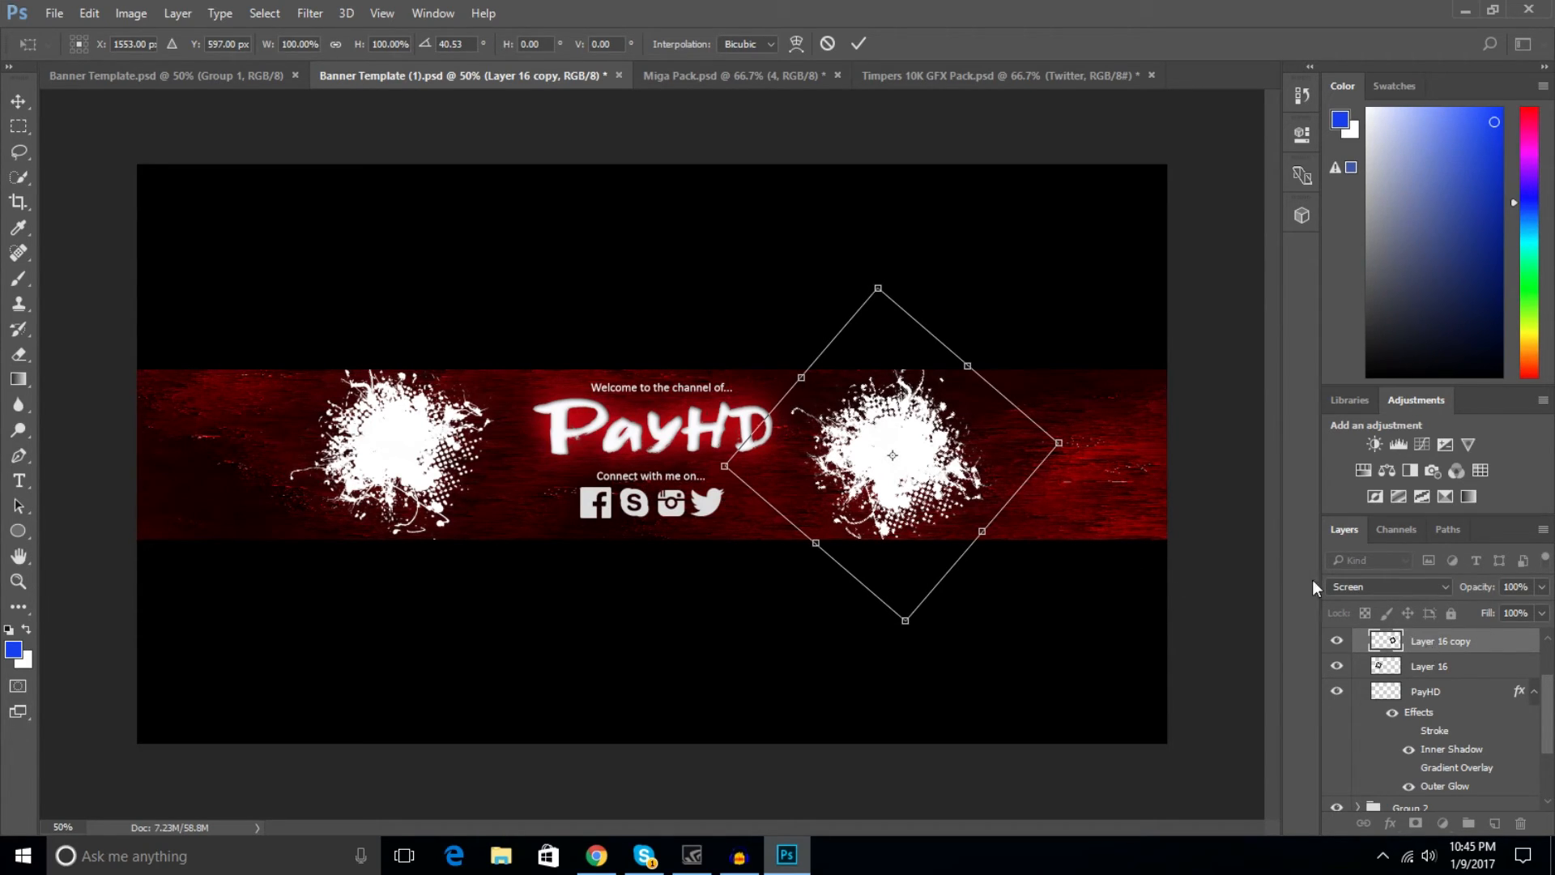
{"action": "left_click", "coordinate": [860, 46]}
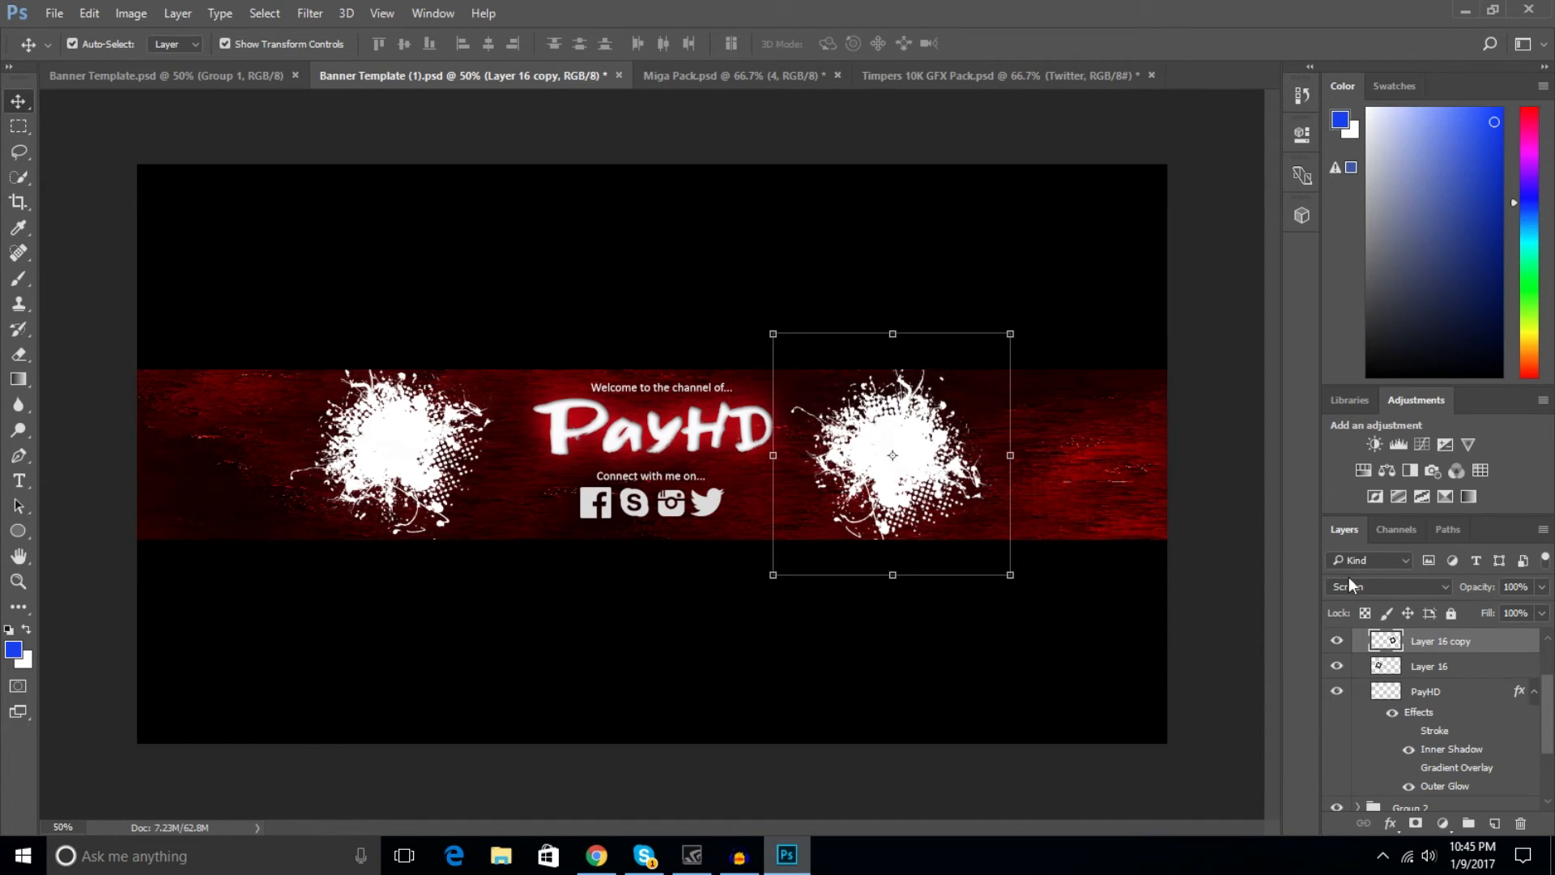
Rotate the splat on the left side of the PayHD title by about 108.7°.
{"action": "left_click", "coordinate": [1430, 665]}
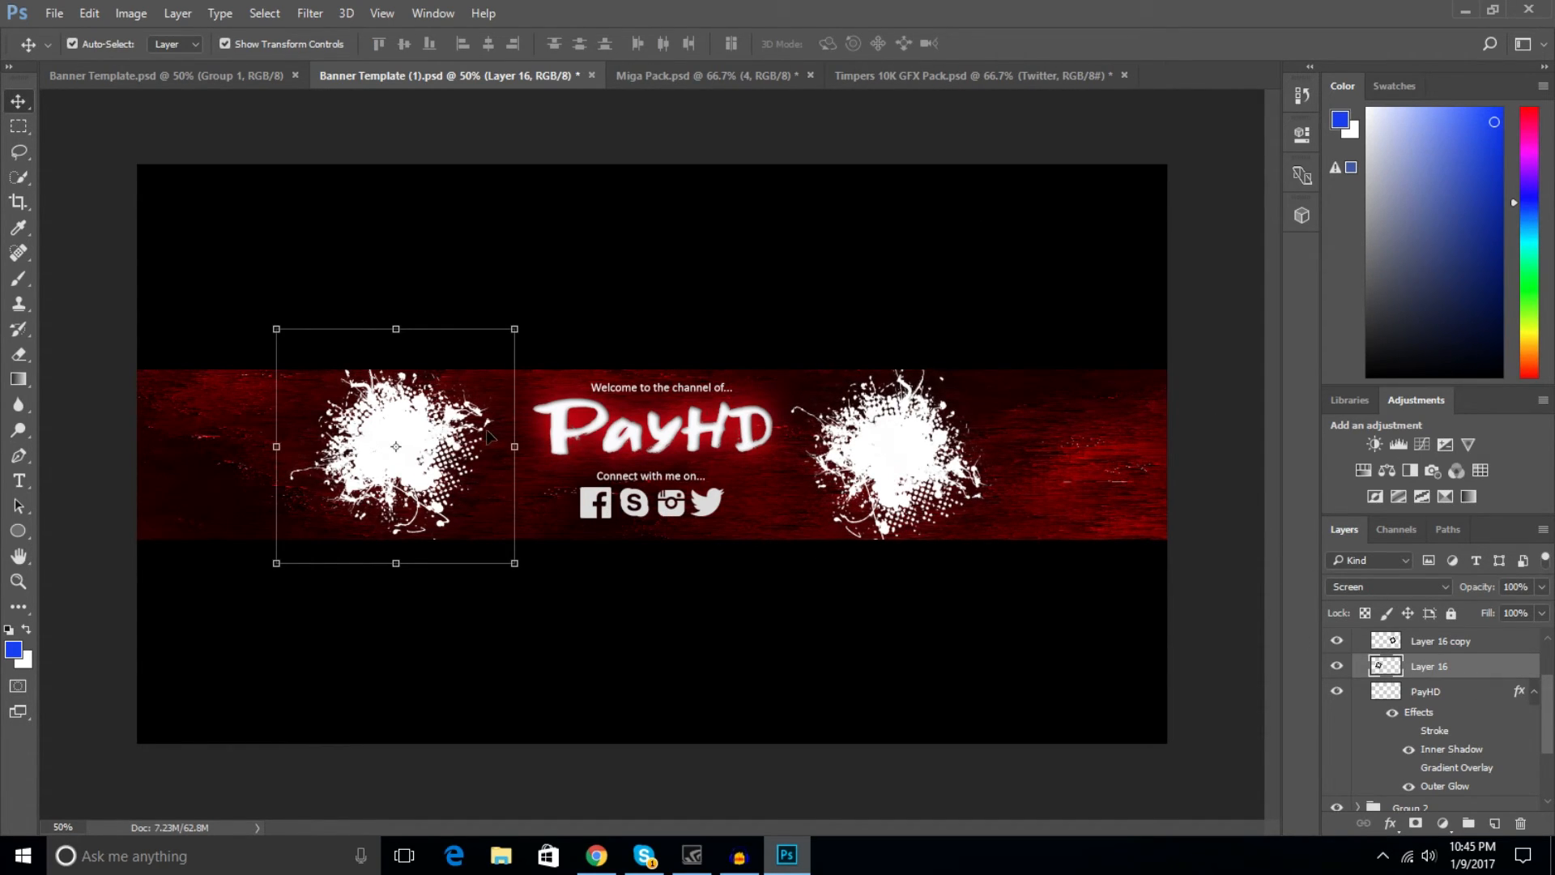
{"action": "left_click_drag", "start_coordinate": [391, 311], "coordinate": [478, 470]}
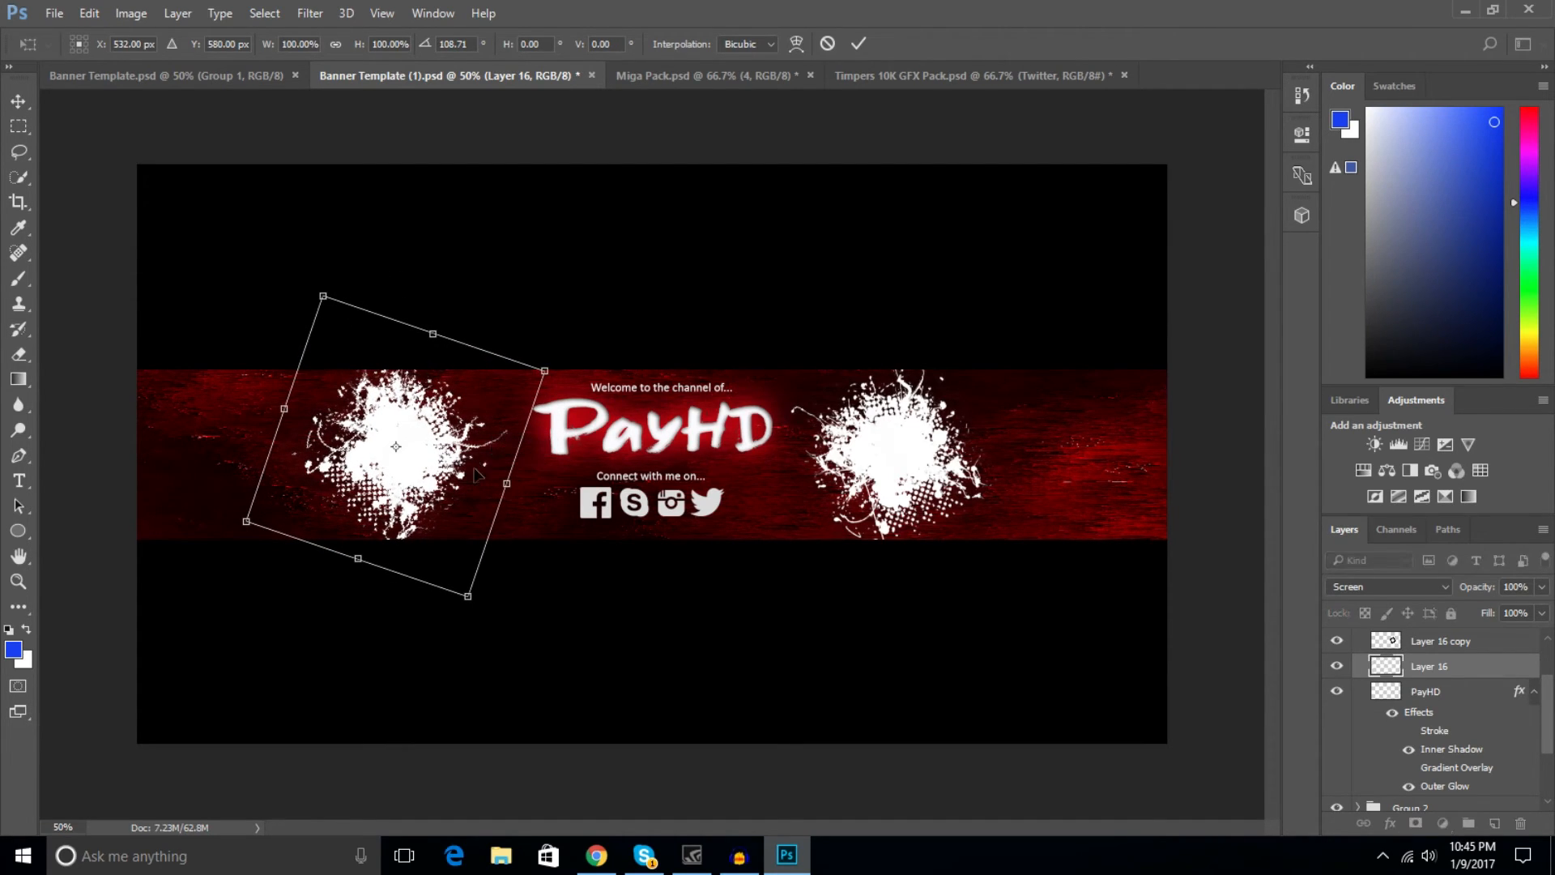
{"action": "left_click", "coordinate": [859, 45]}
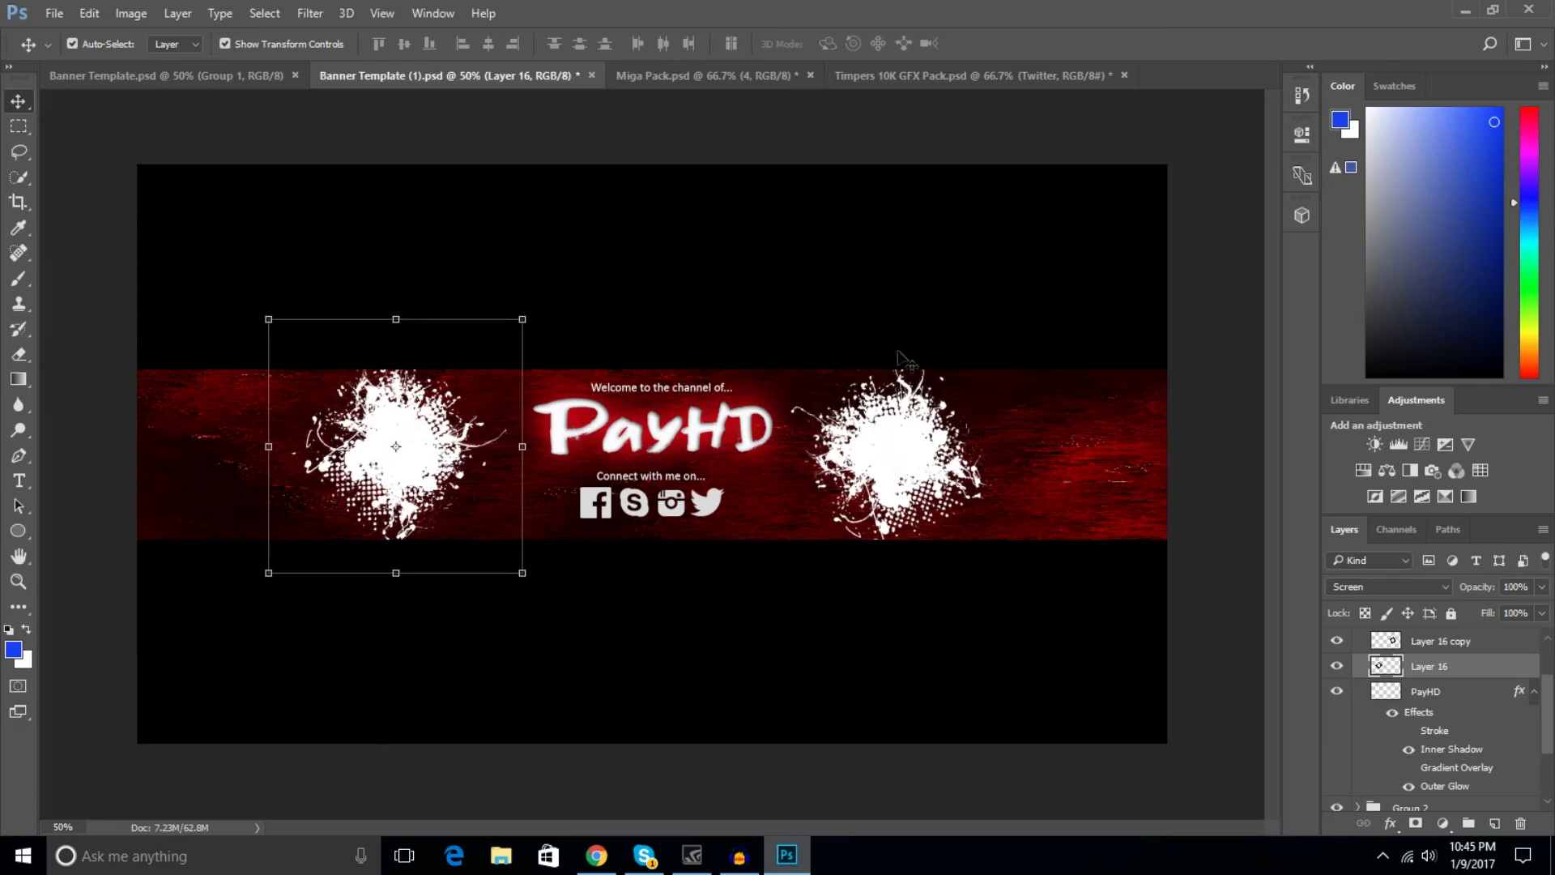
{"action": "left_click", "coordinate": [1440, 644]}
{"action": "left_click", "coordinate": [1439, 691]}
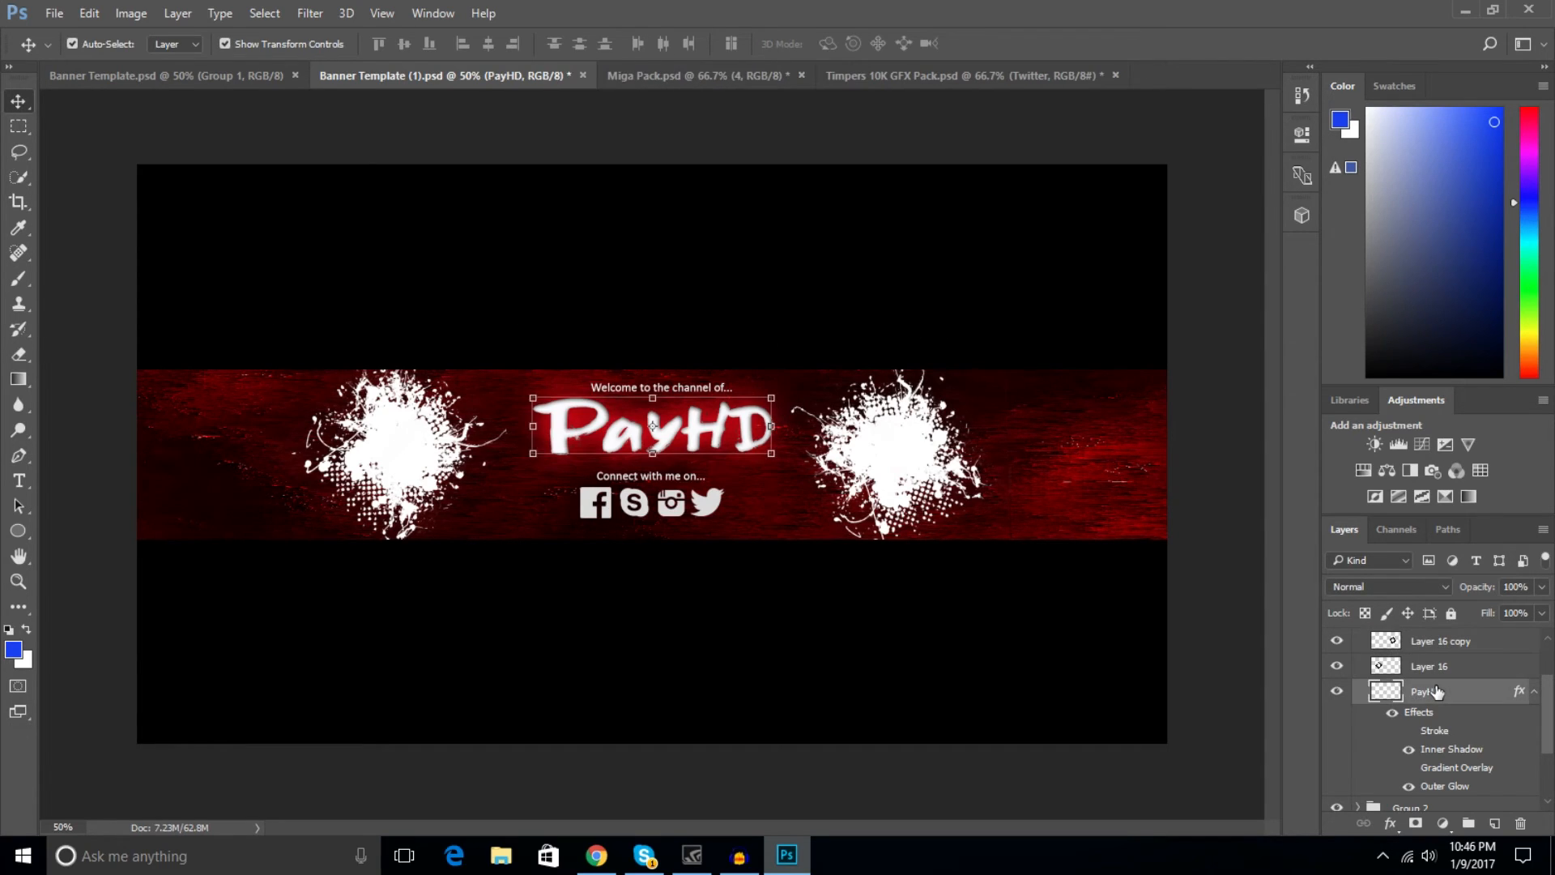
{"action": "scroll", "coordinate": [1439, 697], "scroll_direction": "down", "scroll_amount": 2}
{"action": "left_click", "coordinate": [1439, 762]}
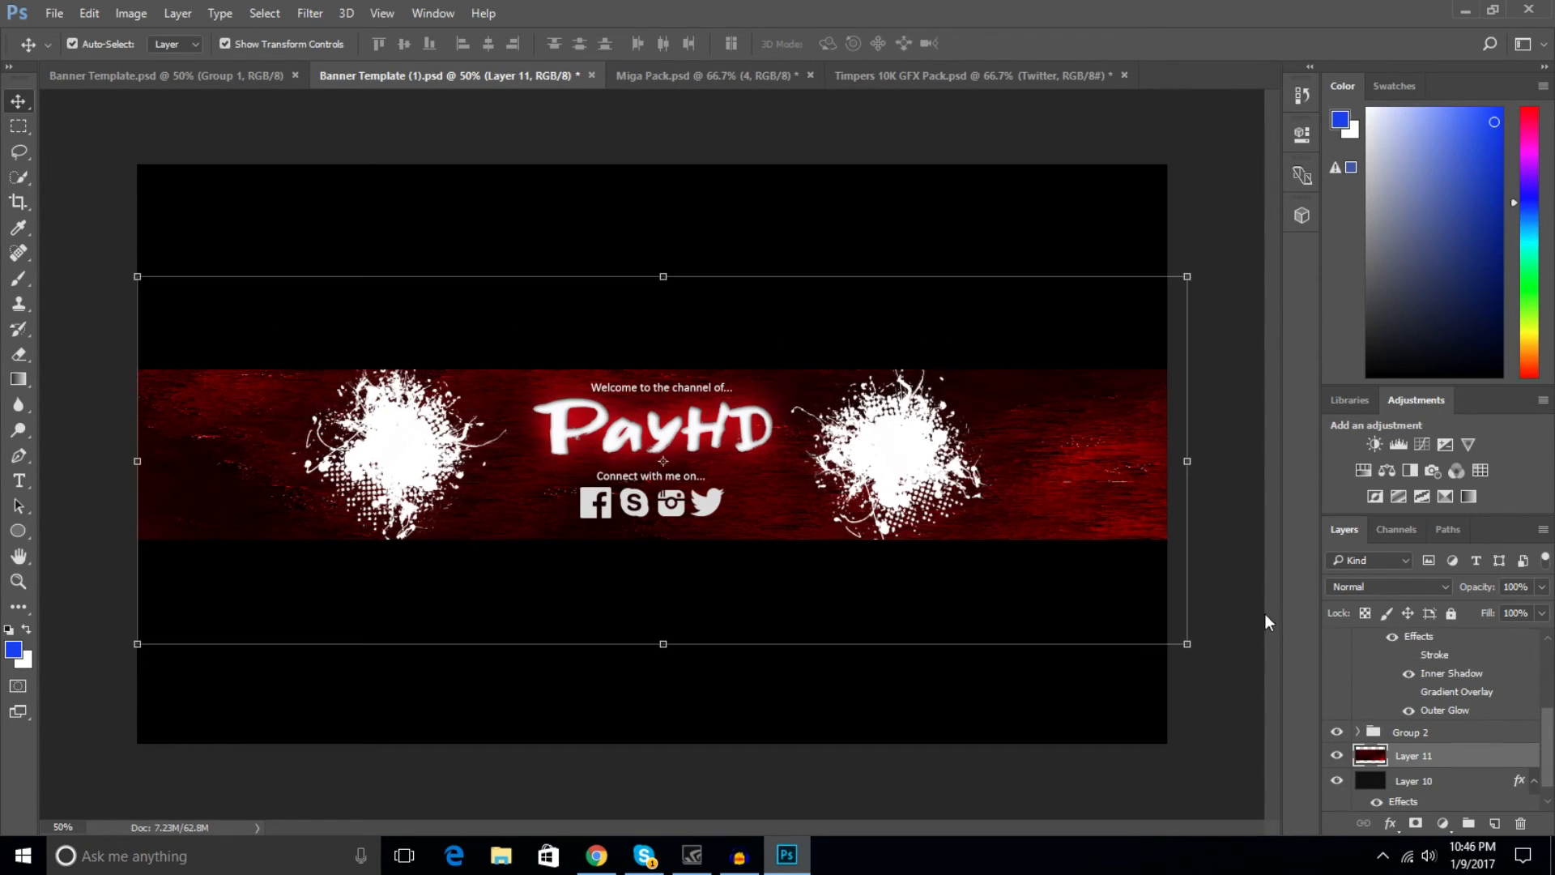
{"action": "left_click", "coordinate": [1428, 781]}
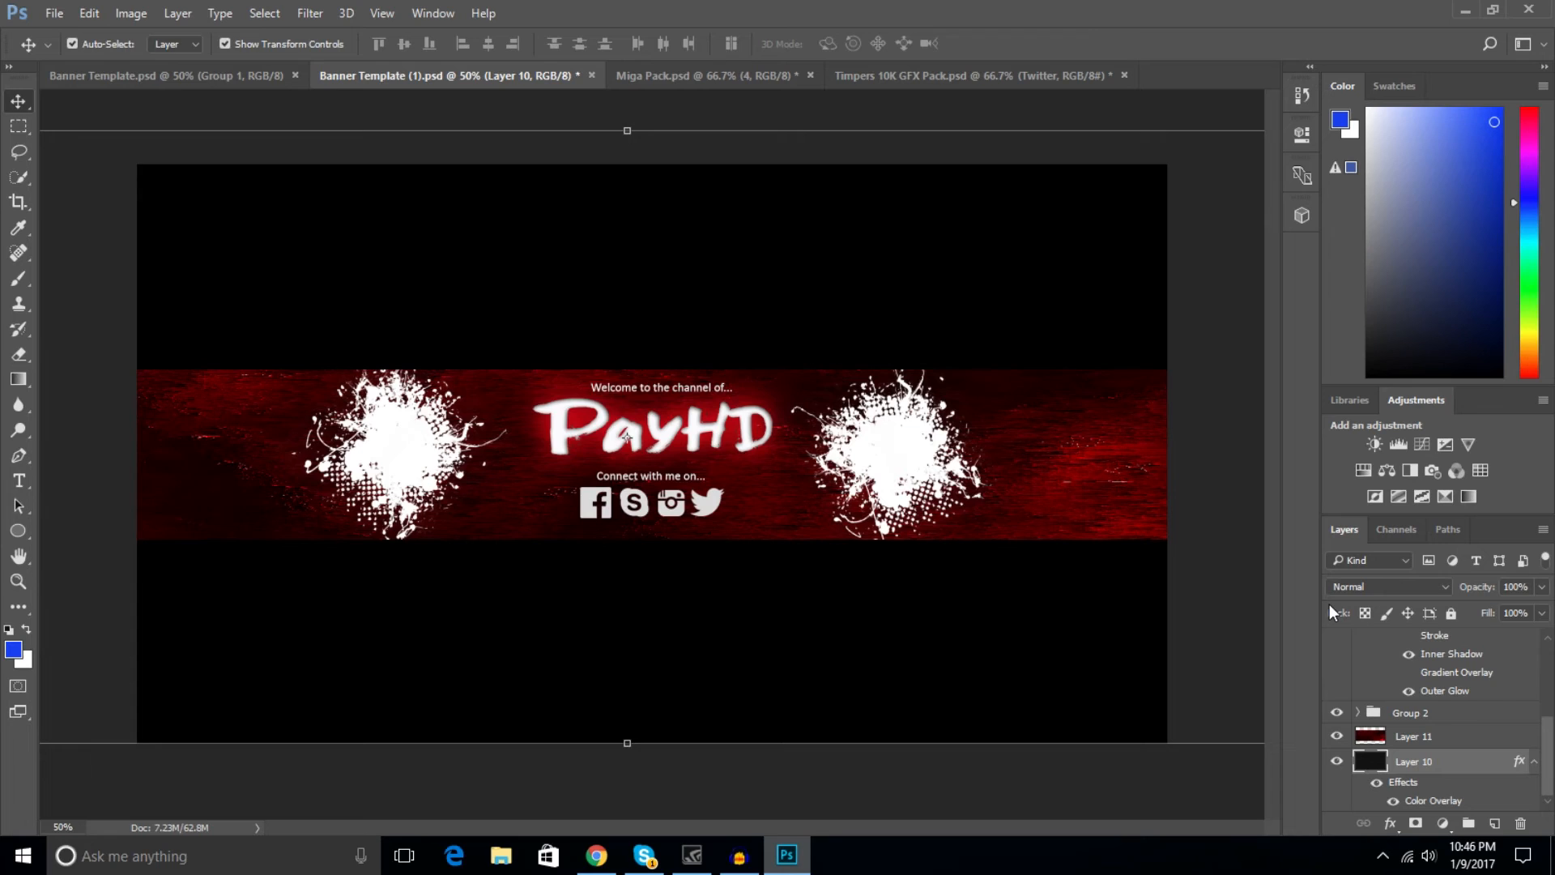
Switch to Miga Pack.psd, collapse the Splats group and preview the first smoke layer in the Smokes group.
{"action": "left_click", "coordinate": [735, 69]}
{"action": "scroll", "coordinate": [1438, 655], "scroll_direction": "down", "scroll_amount": 6}
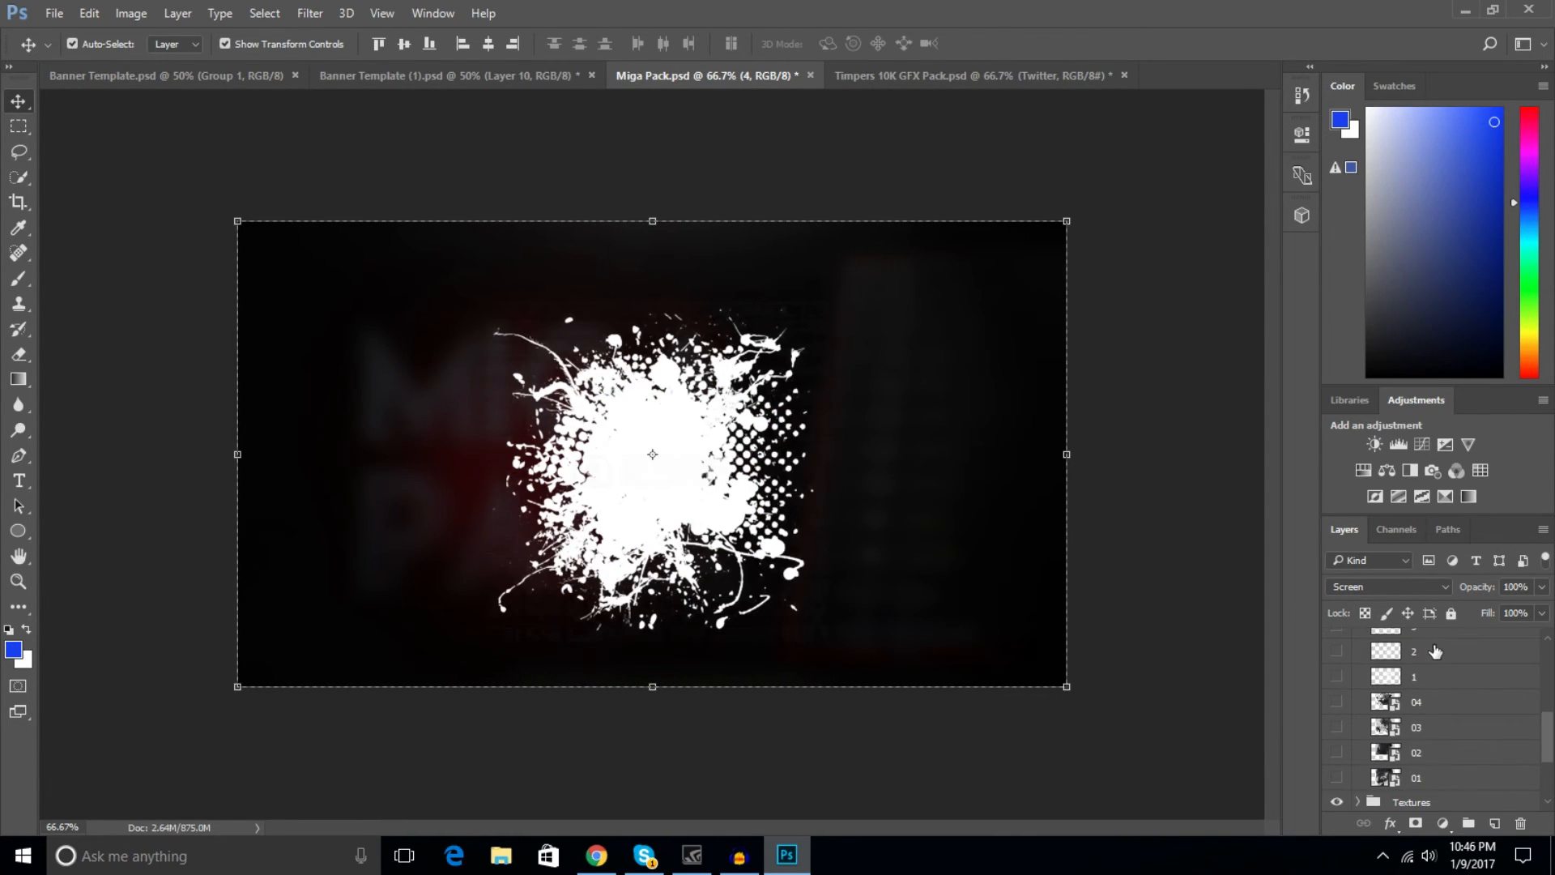
{"action": "scroll", "coordinate": [1413, 669], "scroll_direction": "up", "scroll_amount": 5}
{"action": "scroll", "coordinate": [1410, 671], "scroll_direction": "up", "scroll_amount": 1}
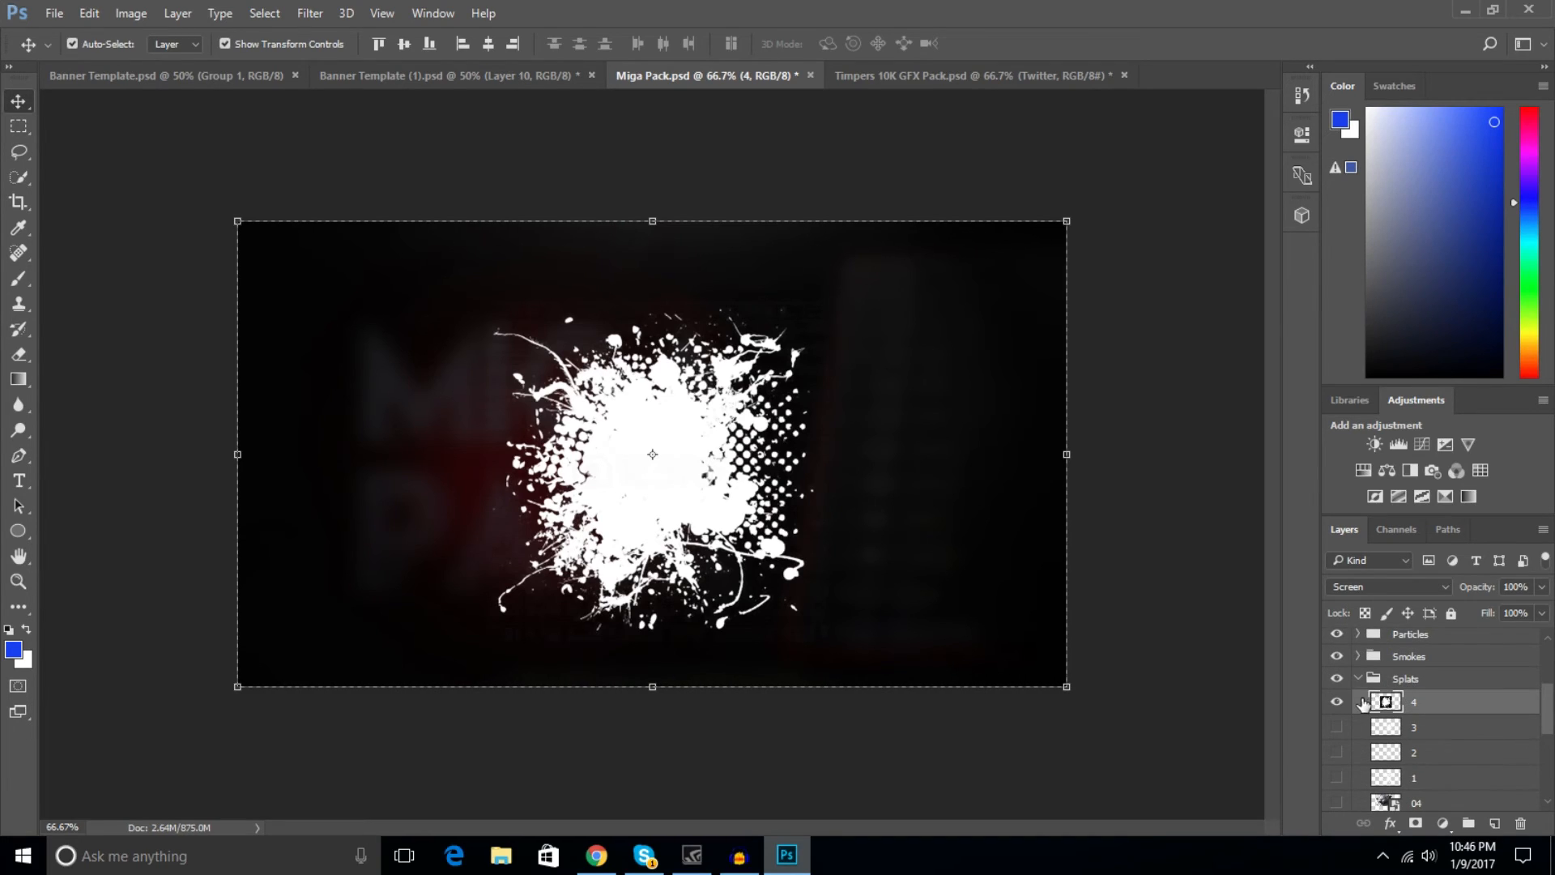
{"action": "left_click", "coordinate": [1374, 663]}
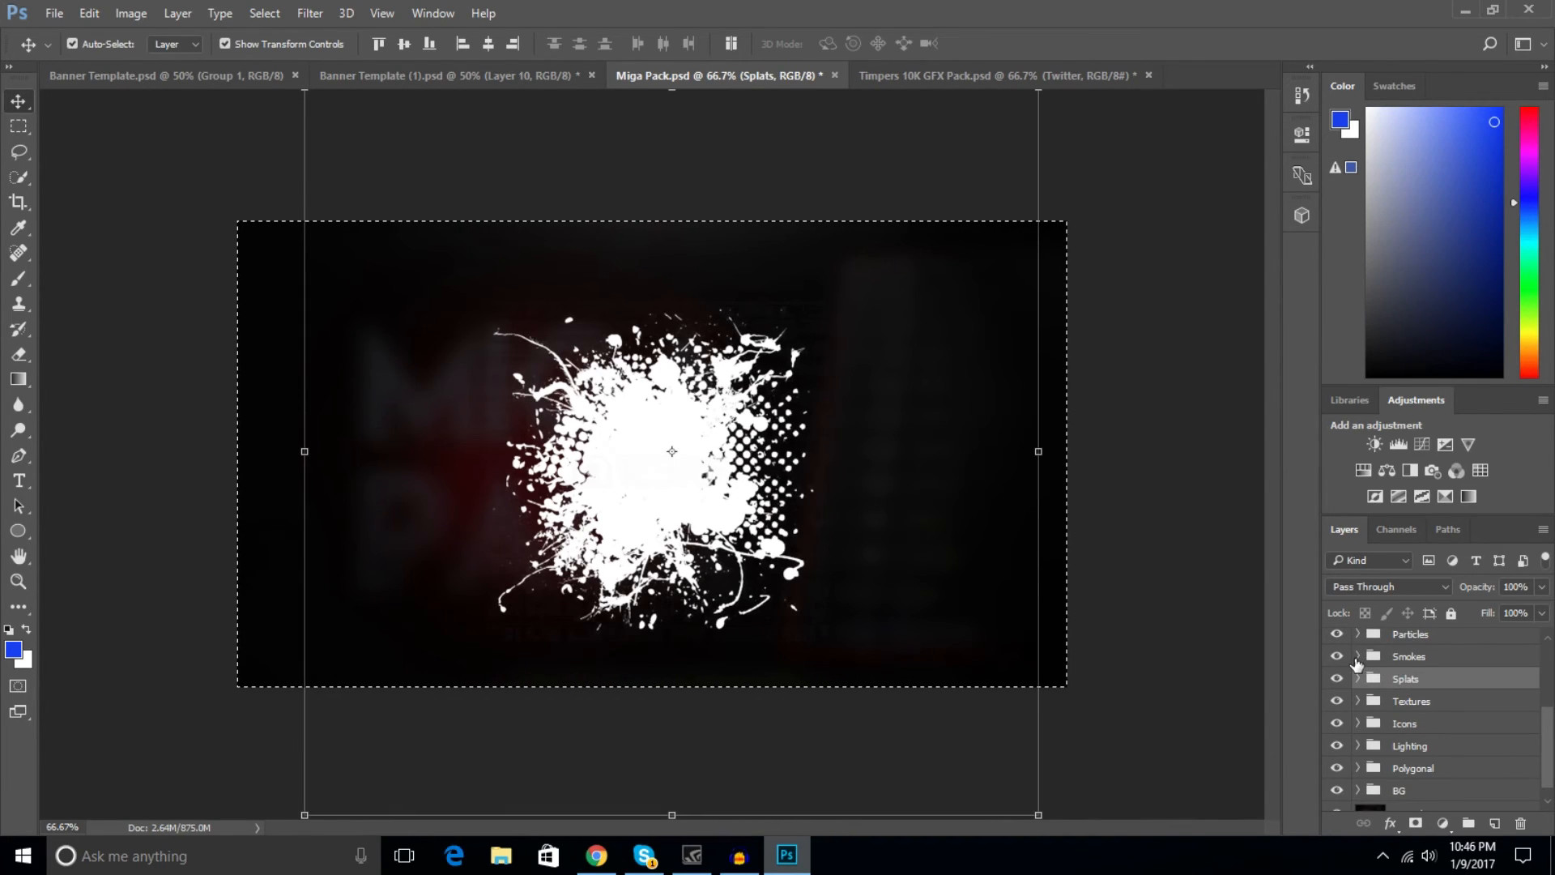
{"action": "left_click", "coordinate": [1358, 656]}
{"action": "left_click", "coordinate": [1337, 681]}
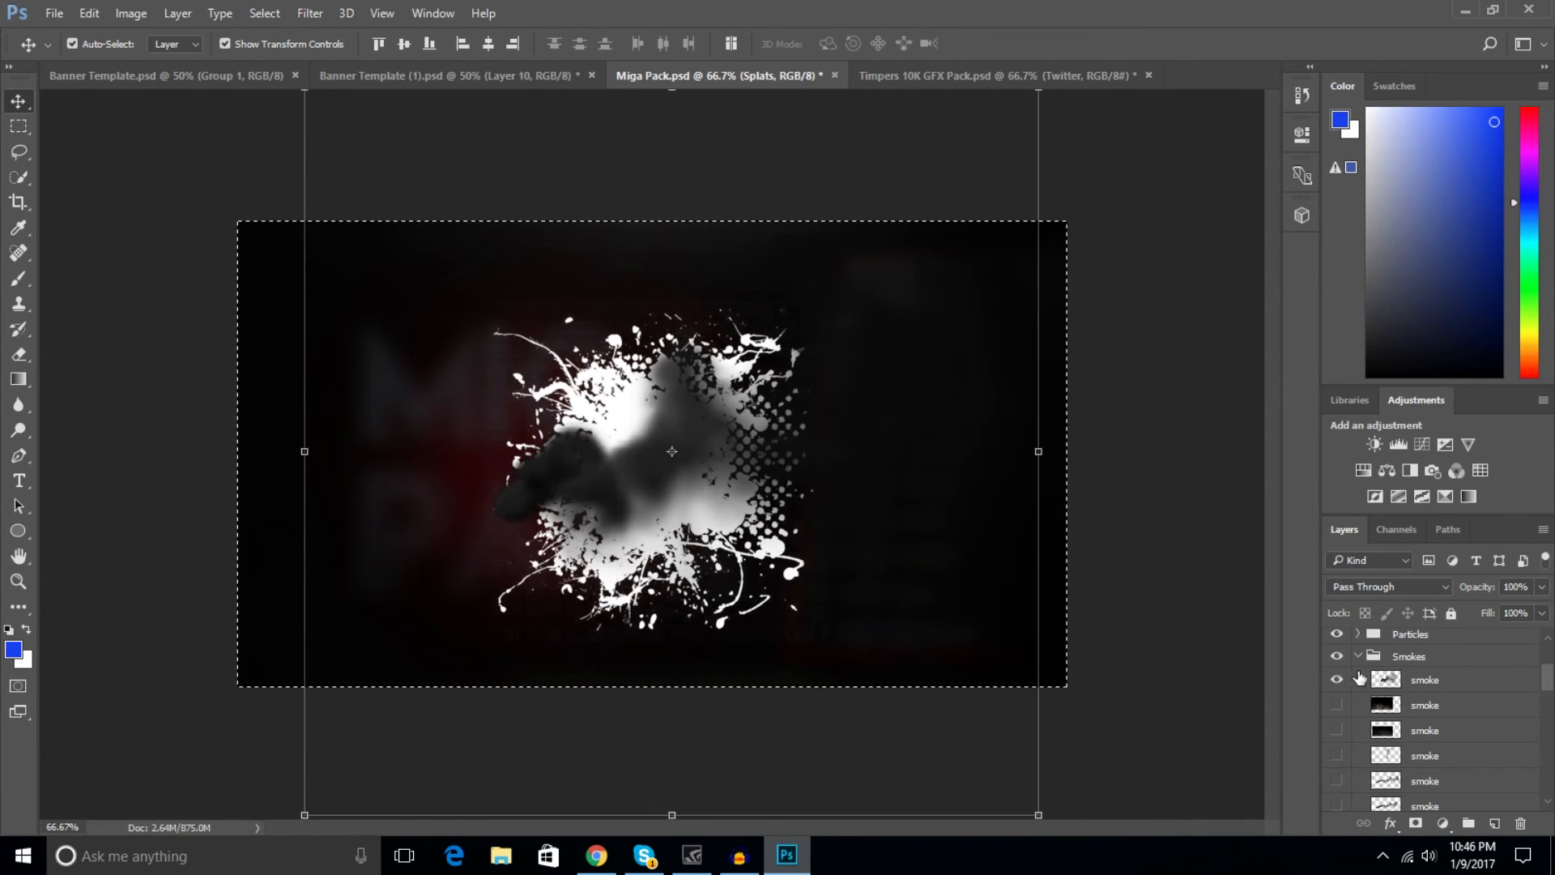
{"action": "left_click", "coordinate": [1358, 656]}
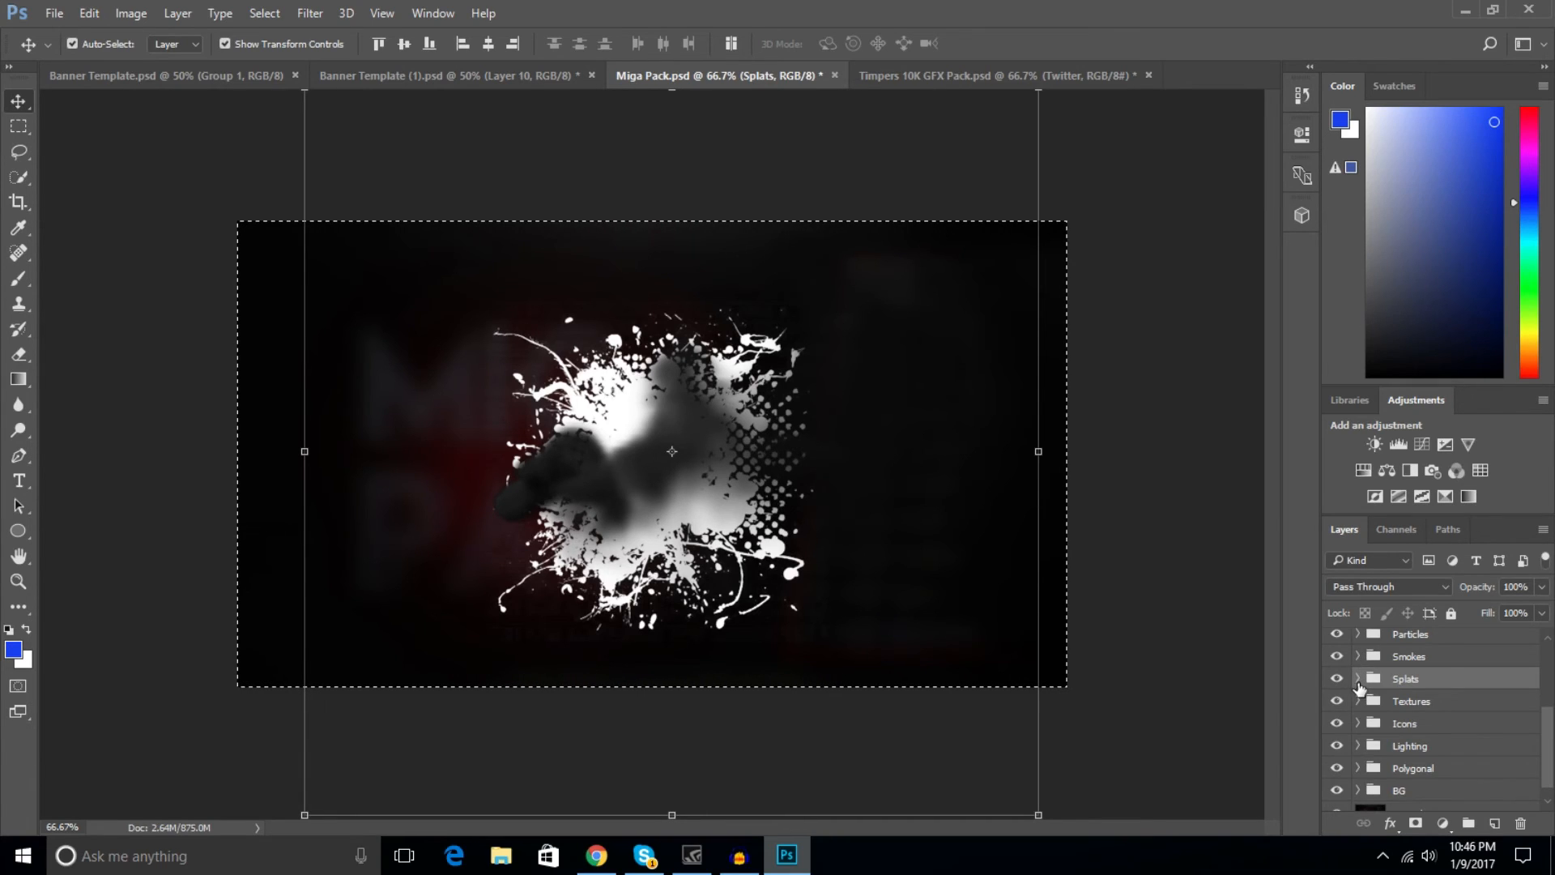
Hide splat 4 in the Splats group and collapse the group again.
{"action": "left_click", "coordinate": [1358, 679]}
{"action": "scroll", "coordinate": [1359, 698], "scroll_direction": "down", "scroll_amount": 2}
{"action": "left_click", "coordinate": [1338, 651]}
{"action": "scroll", "coordinate": [1345, 673], "scroll_direction": "up", "scroll_amount": 2}
{"action": "left_click", "coordinate": [1358, 679]}
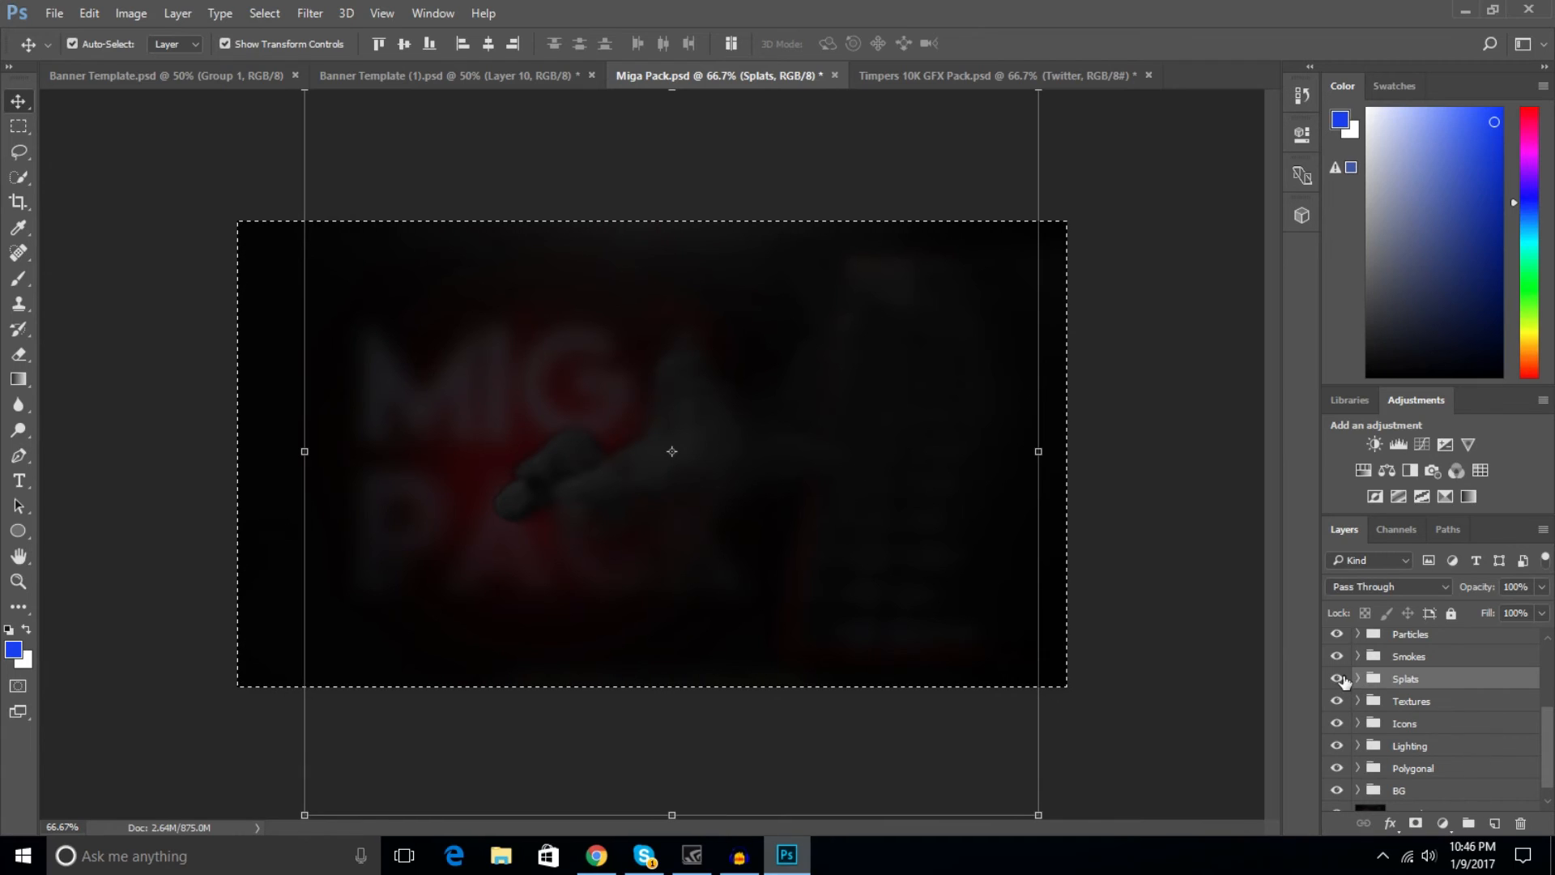
Hide the first smoke layer and look through the remaining layers of the Smokes group.
{"action": "left_click", "coordinate": [1359, 656]}
{"action": "scroll", "coordinate": [1430, 691], "scroll_direction": "down", "scroll_amount": 2}
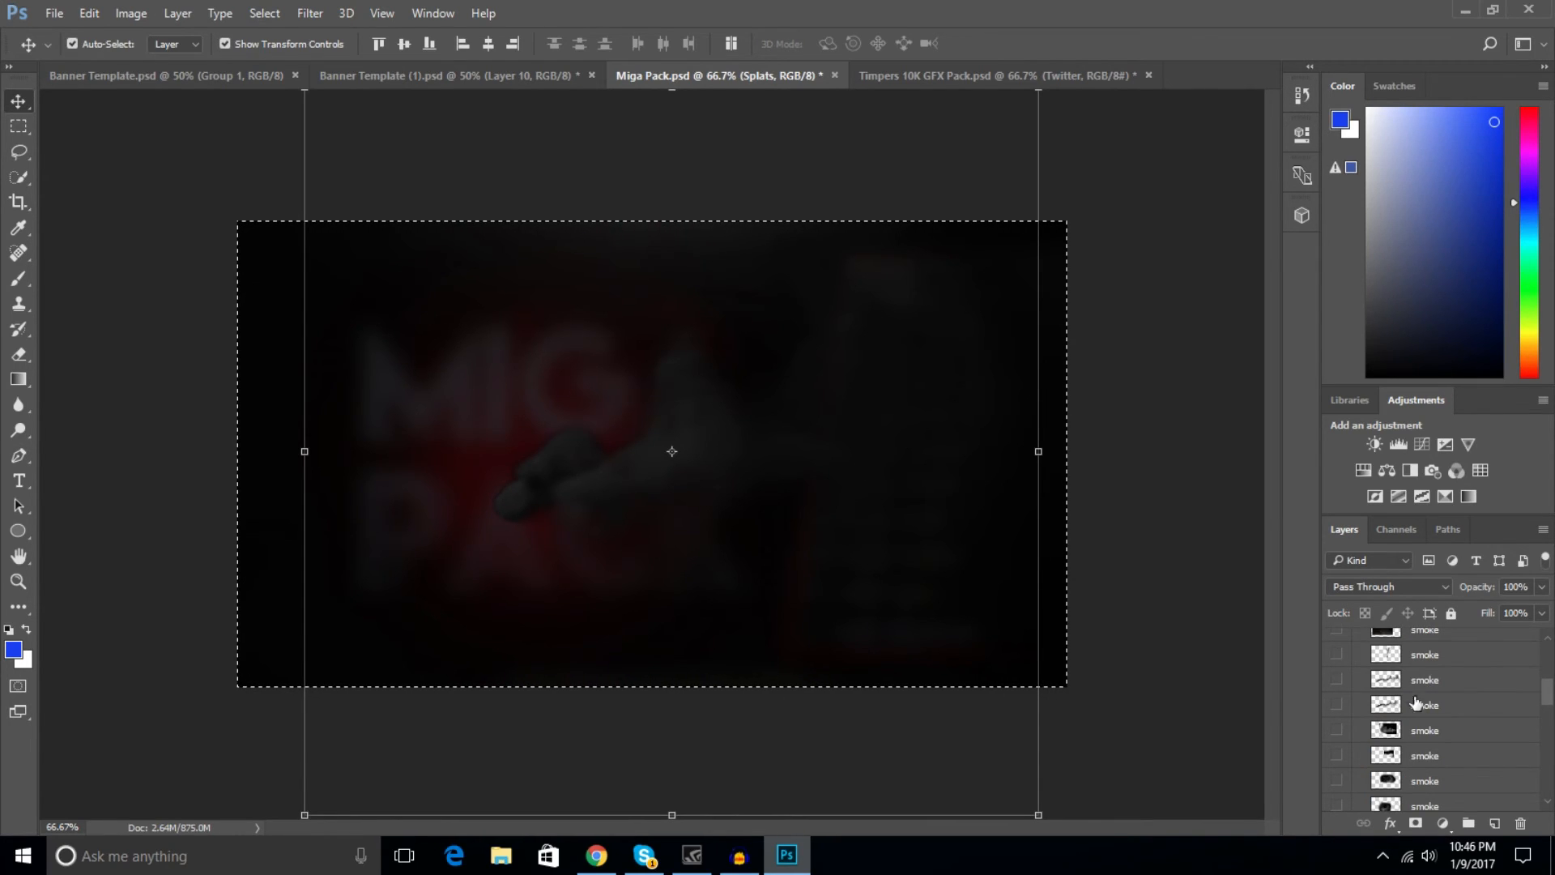
{"action": "scroll", "coordinate": [1369, 683], "scroll_direction": "up", "scroll_amount": 1}
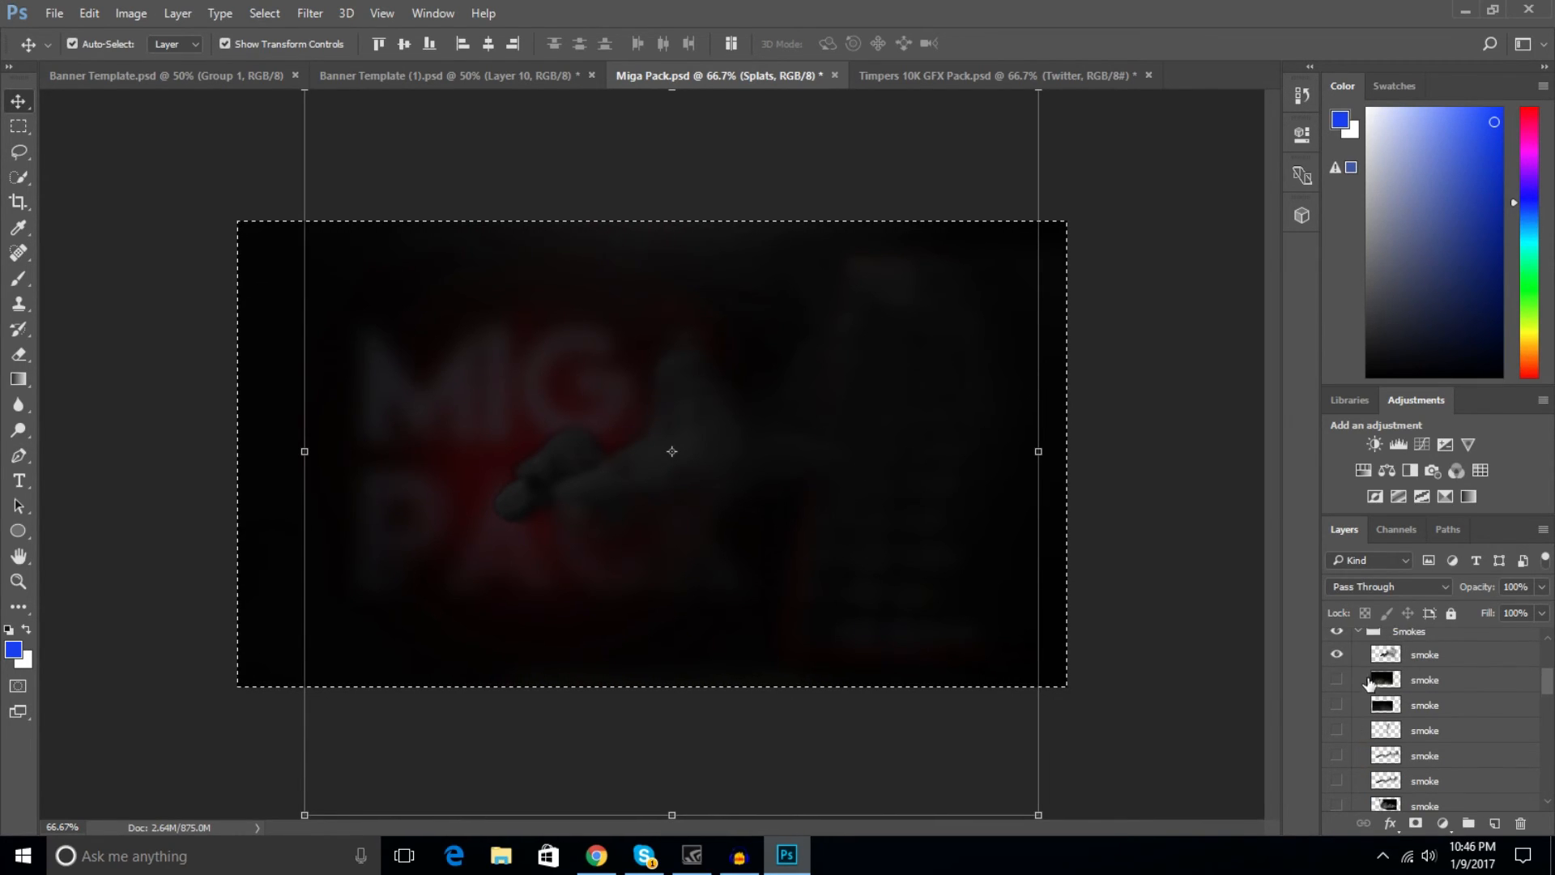
{"action": "left_click", "coordinate": [1337, 654]}
{"action": "scroll", "coordinate": [1343, 679], "scroll_direction": "down", "scroll_amount": 2}
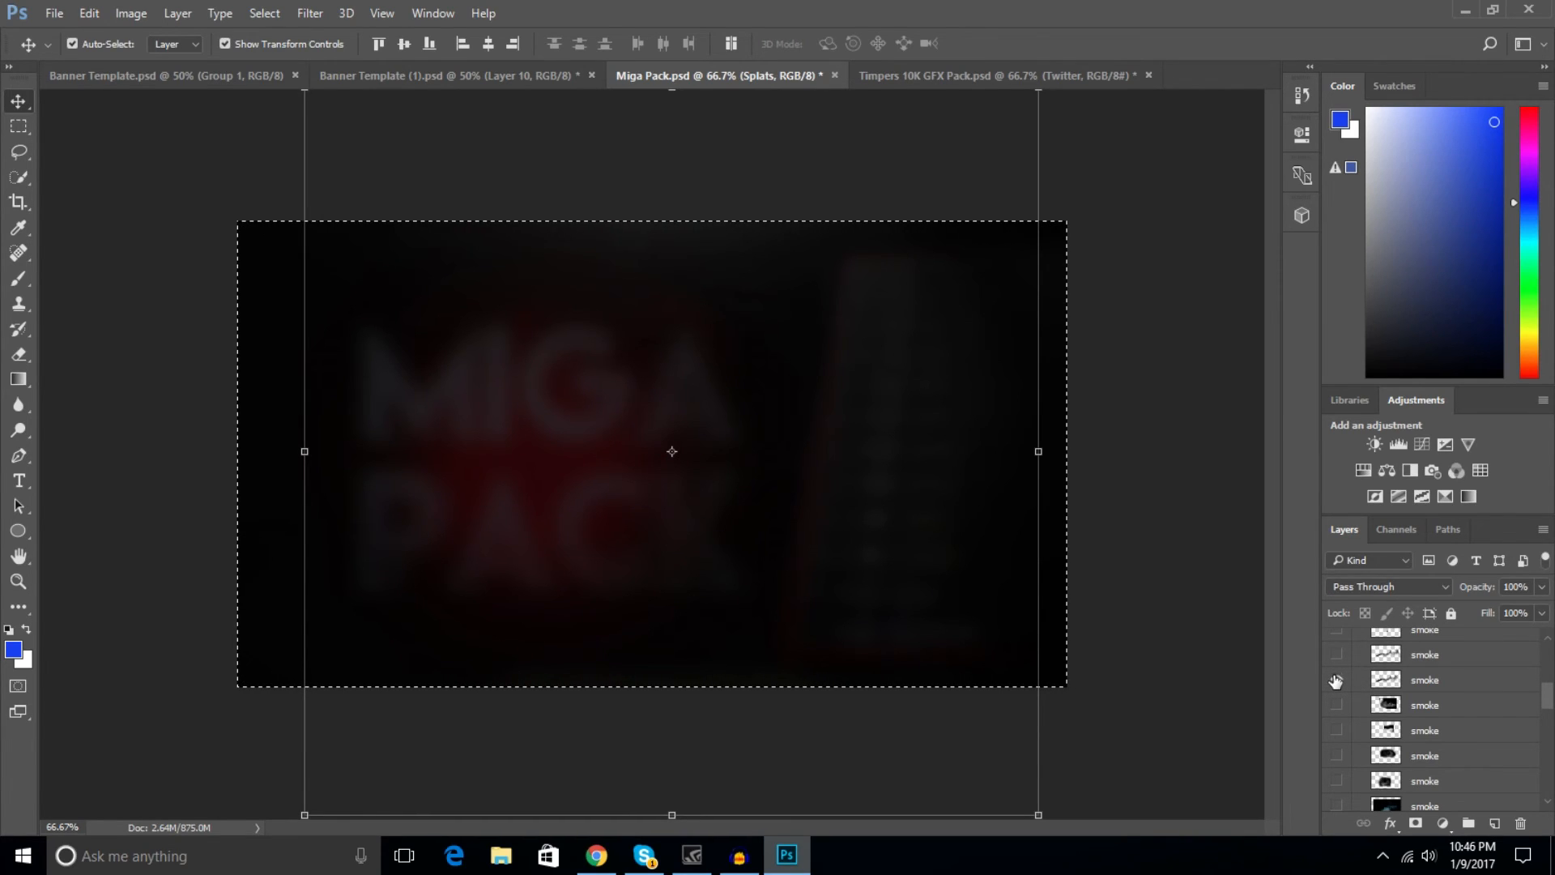
{"action": "left_click", "coordinate": [1336, 681]}
{"action": "scroll", "coordinate": [1346, 713], "scroll_direction": "down", "scroll_amount": 3}
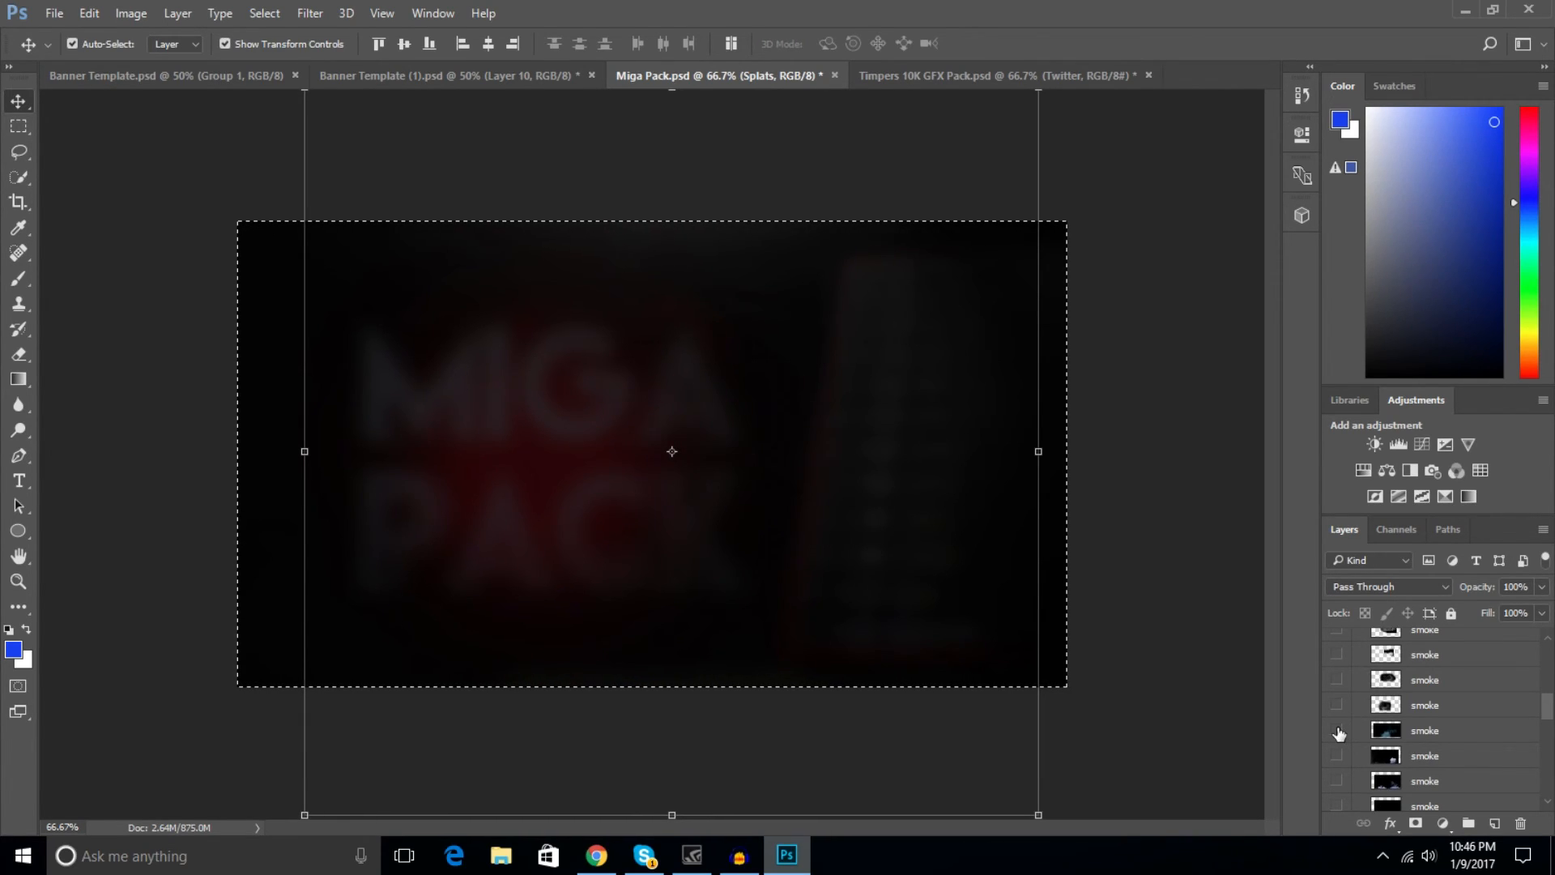
{"action": "left_click", "coordinate": [1337, 732]}
{"action": "scroll", "coordinate": [1369, 725], "scroll_direction": "down", "scroll_amount": 5}
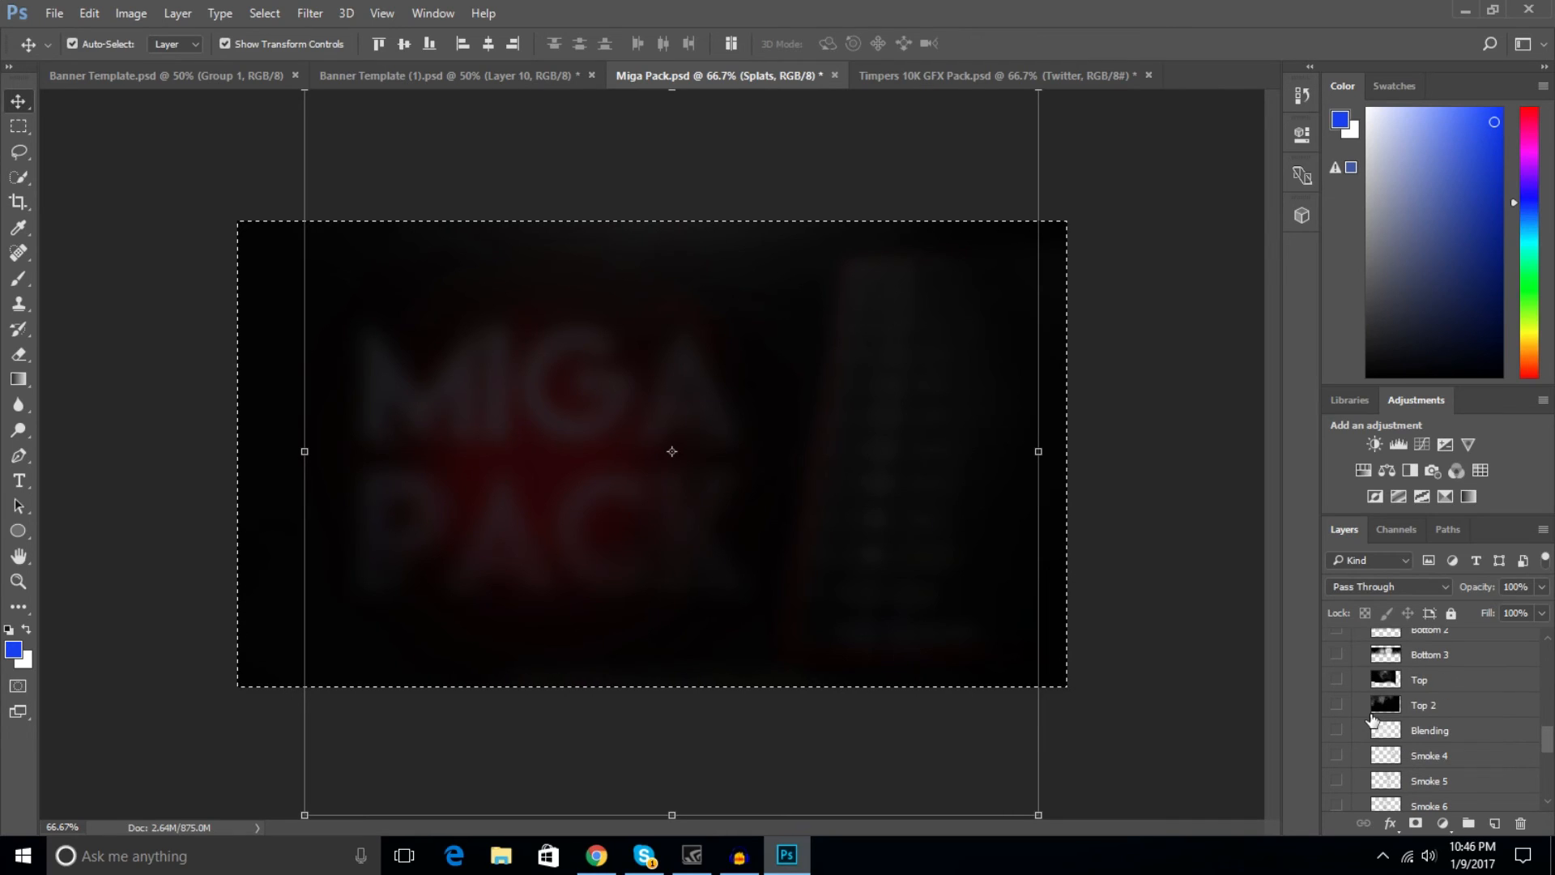
{"action": "scroll", "coordinate": [1373, 694], "scroll_direction": "down", "scroll_amount": 1}
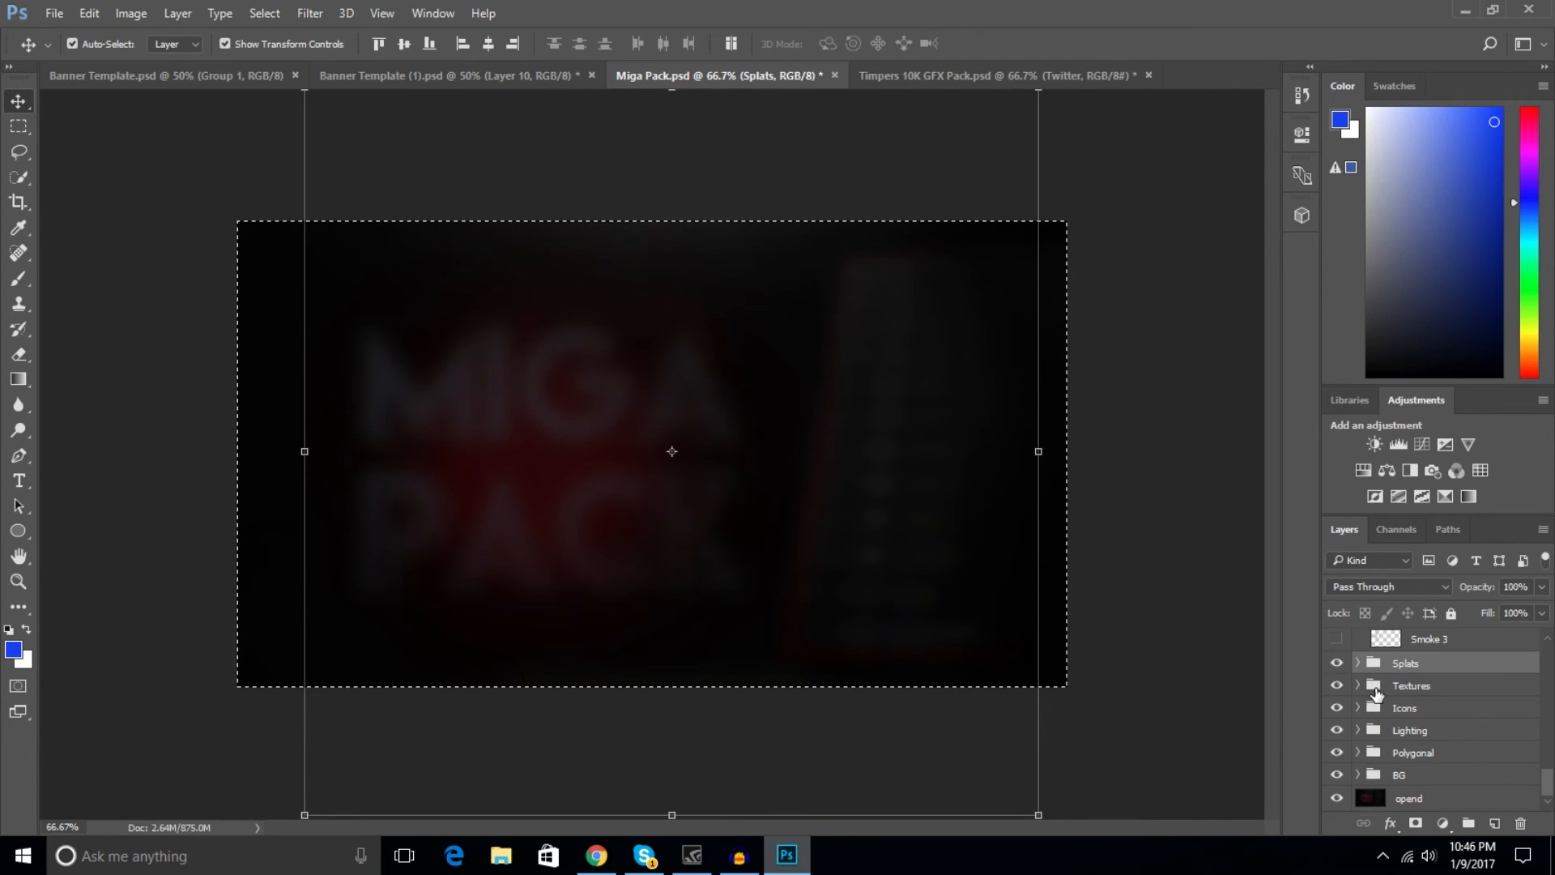
Show the Above layer in the Lighting group and copy it into Banner Template (1).psd above Layer 10.
{"action": "left_click", "coordinate": [1369, 731]}
{"action": "left_click", "coordinate": [1358, 731]}
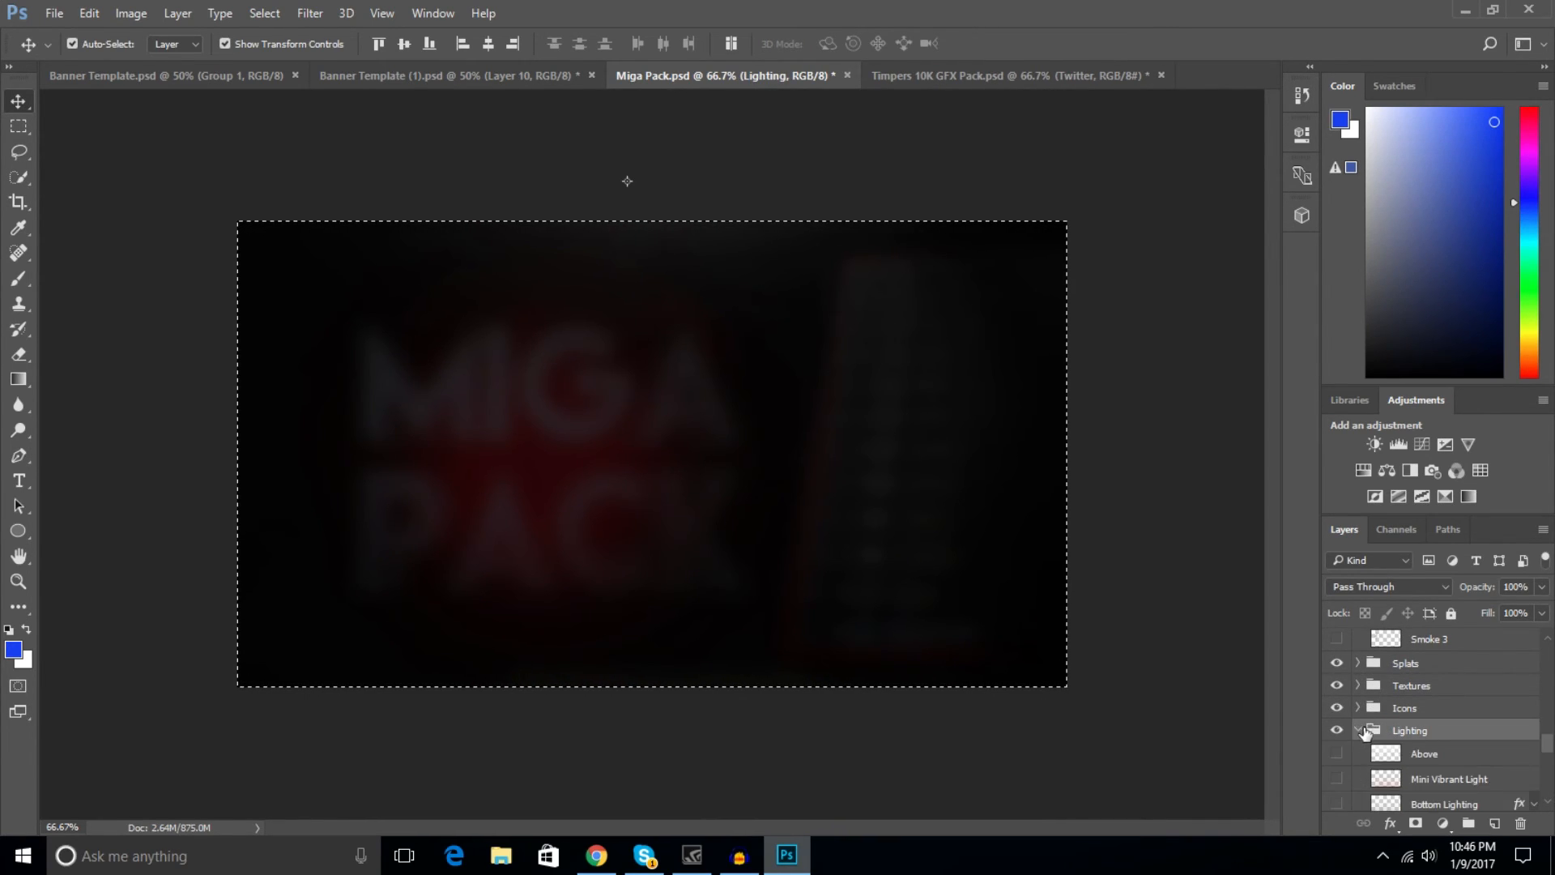
{"action": "scroll", "coordinate": [1366, 733], "scroll_direction": "down", "scroll_amount": 3}
{"action": "left_click", "coordinate": [1337, 678]}
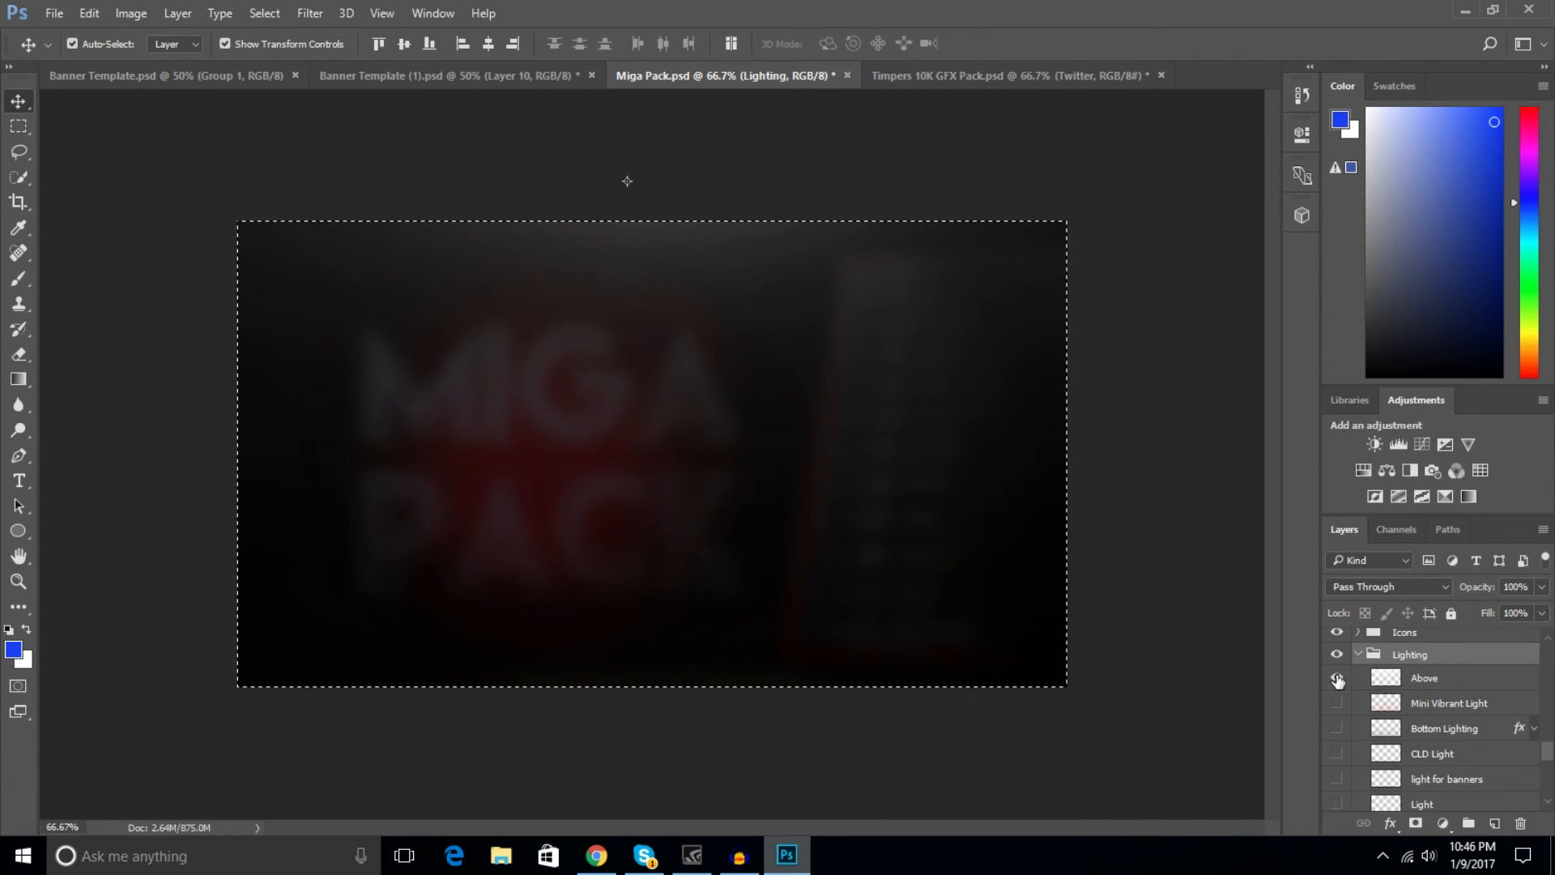
{"action": "left_click", "coordinate": [1455, 679]}
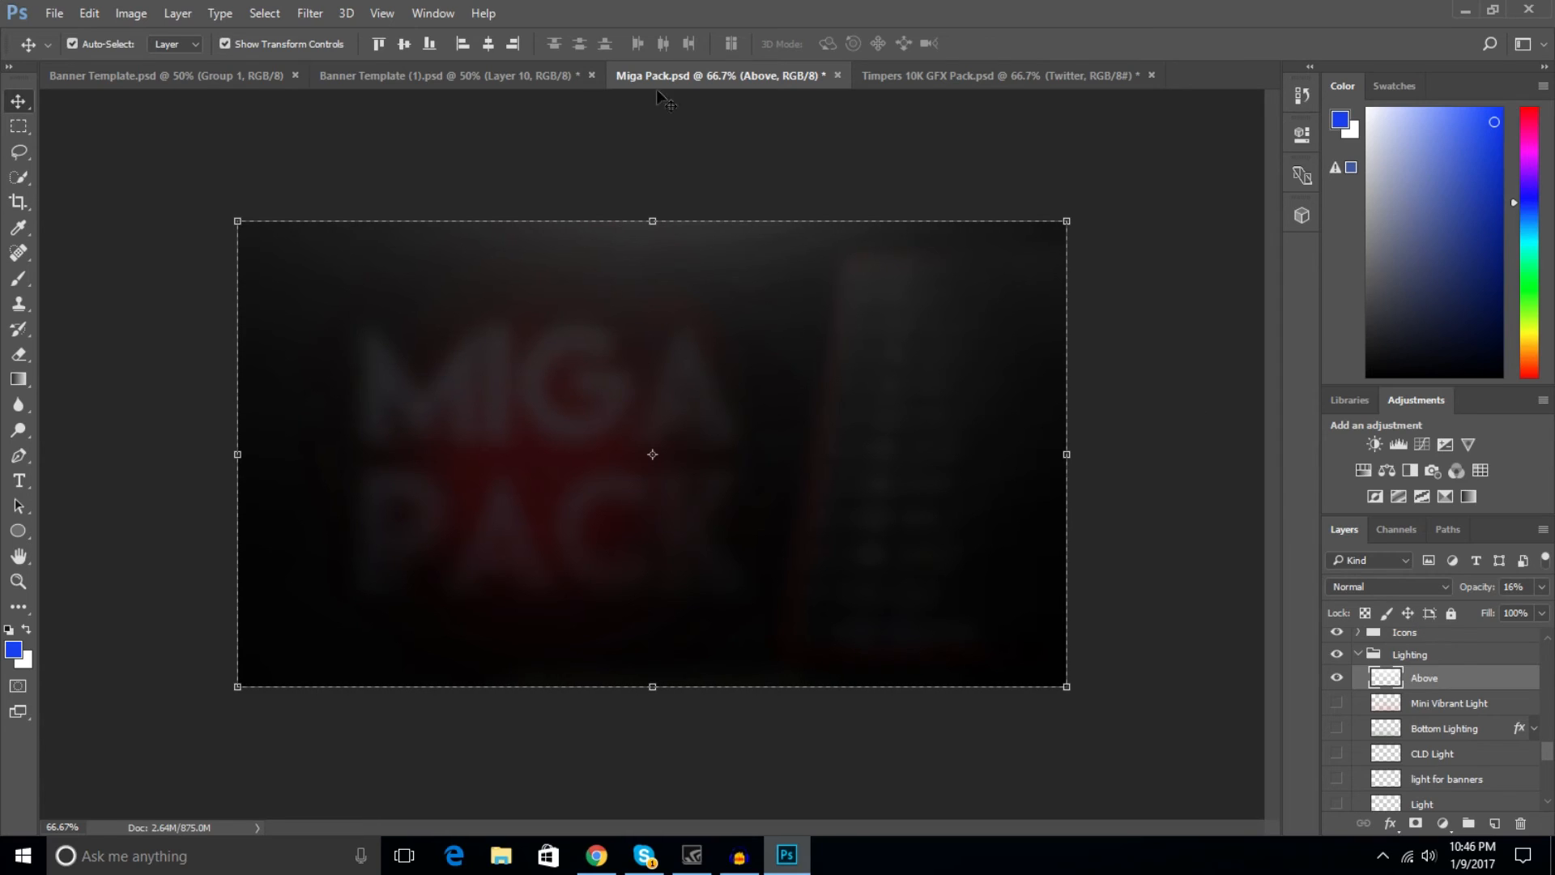
{"action": "left_click", "coordinate": [484, 78]}
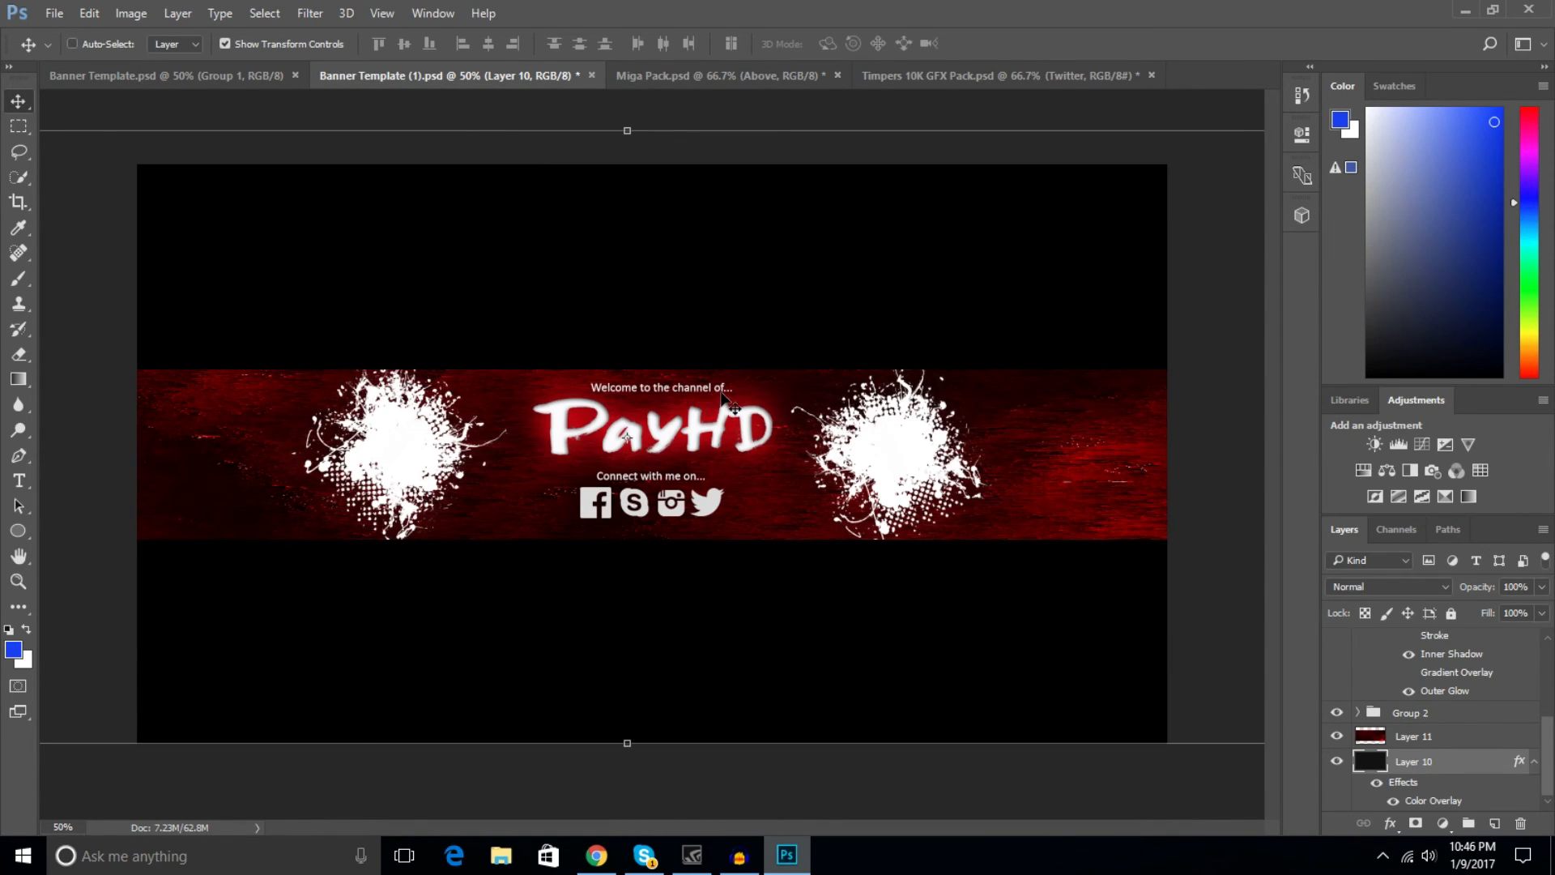
{"action": "key", "text": "ctrl+v"}
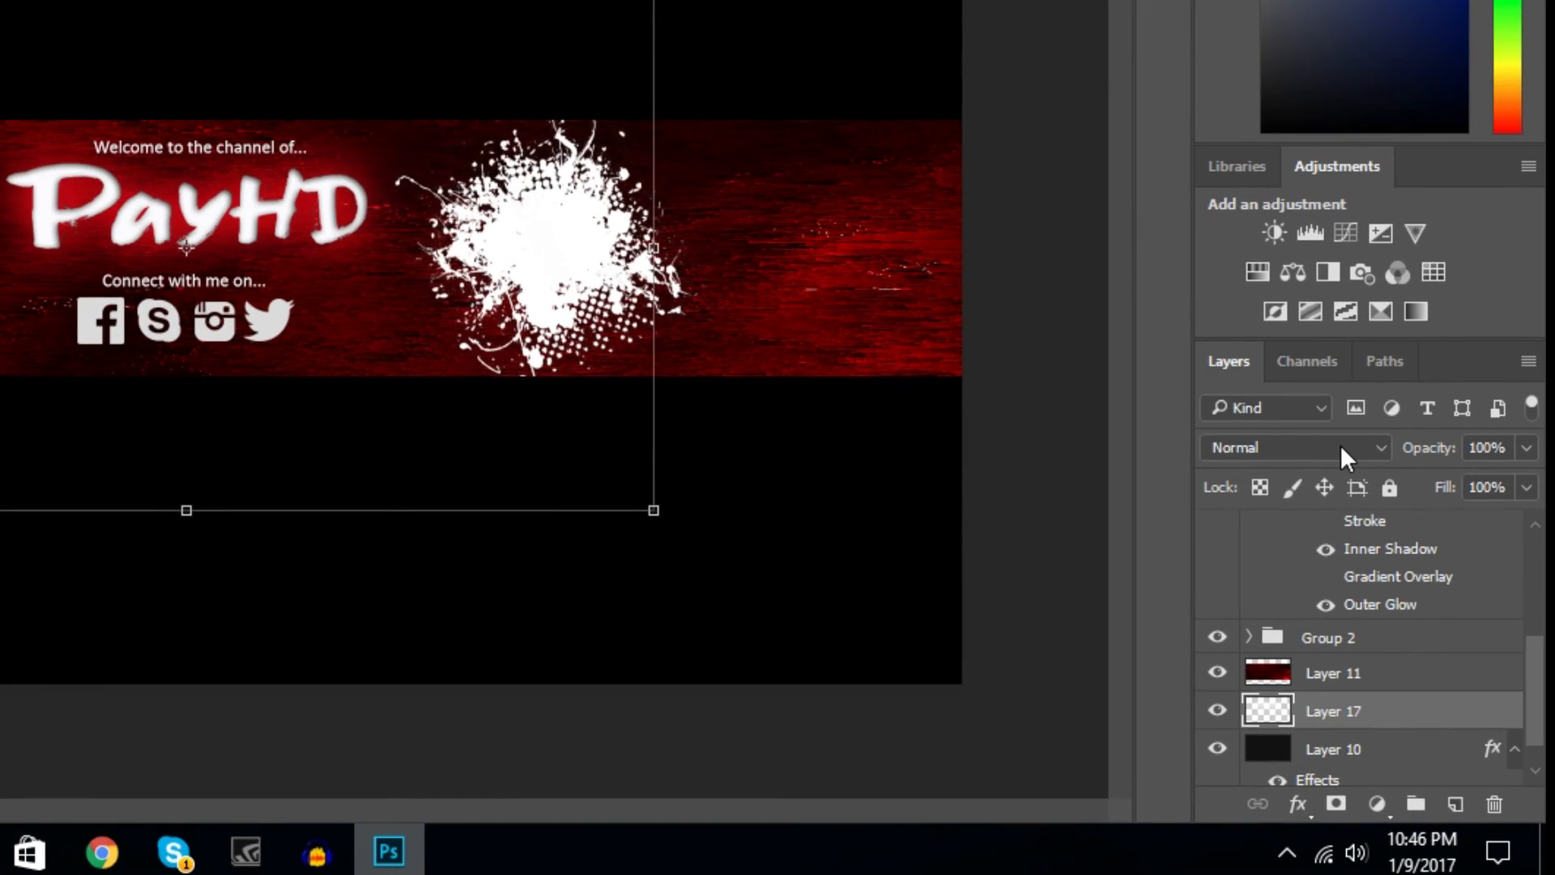
Set the pasted light layer's blend mode to Screen and move it directly above the PayHD layer.
{"action": "left_click", "coordinate": [1340, 444]}
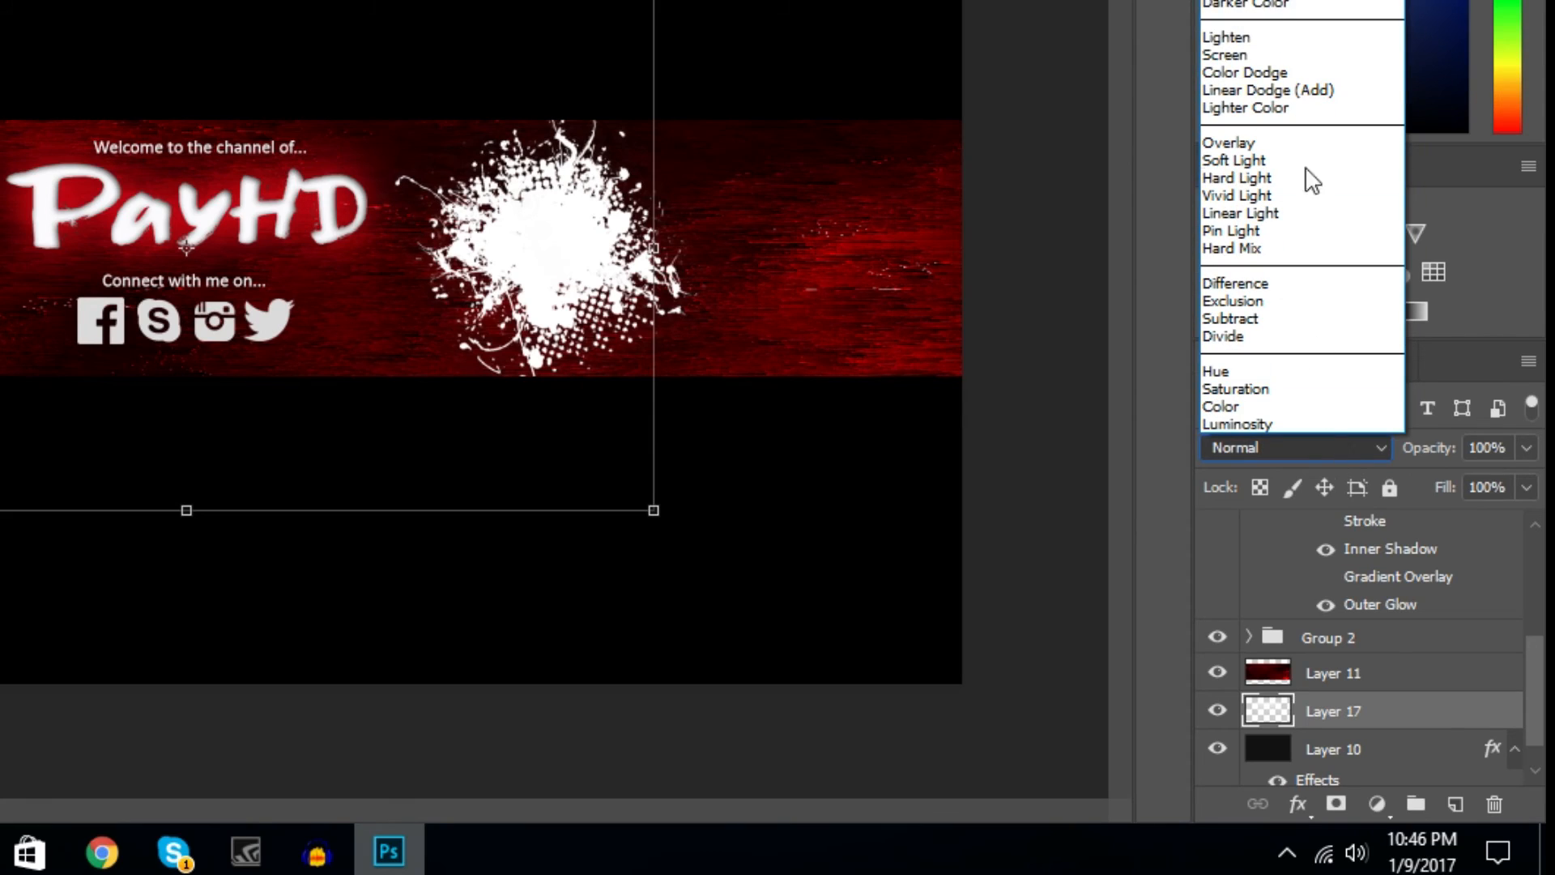
{"action": "left_click", "coordinate": [1257, 52]}
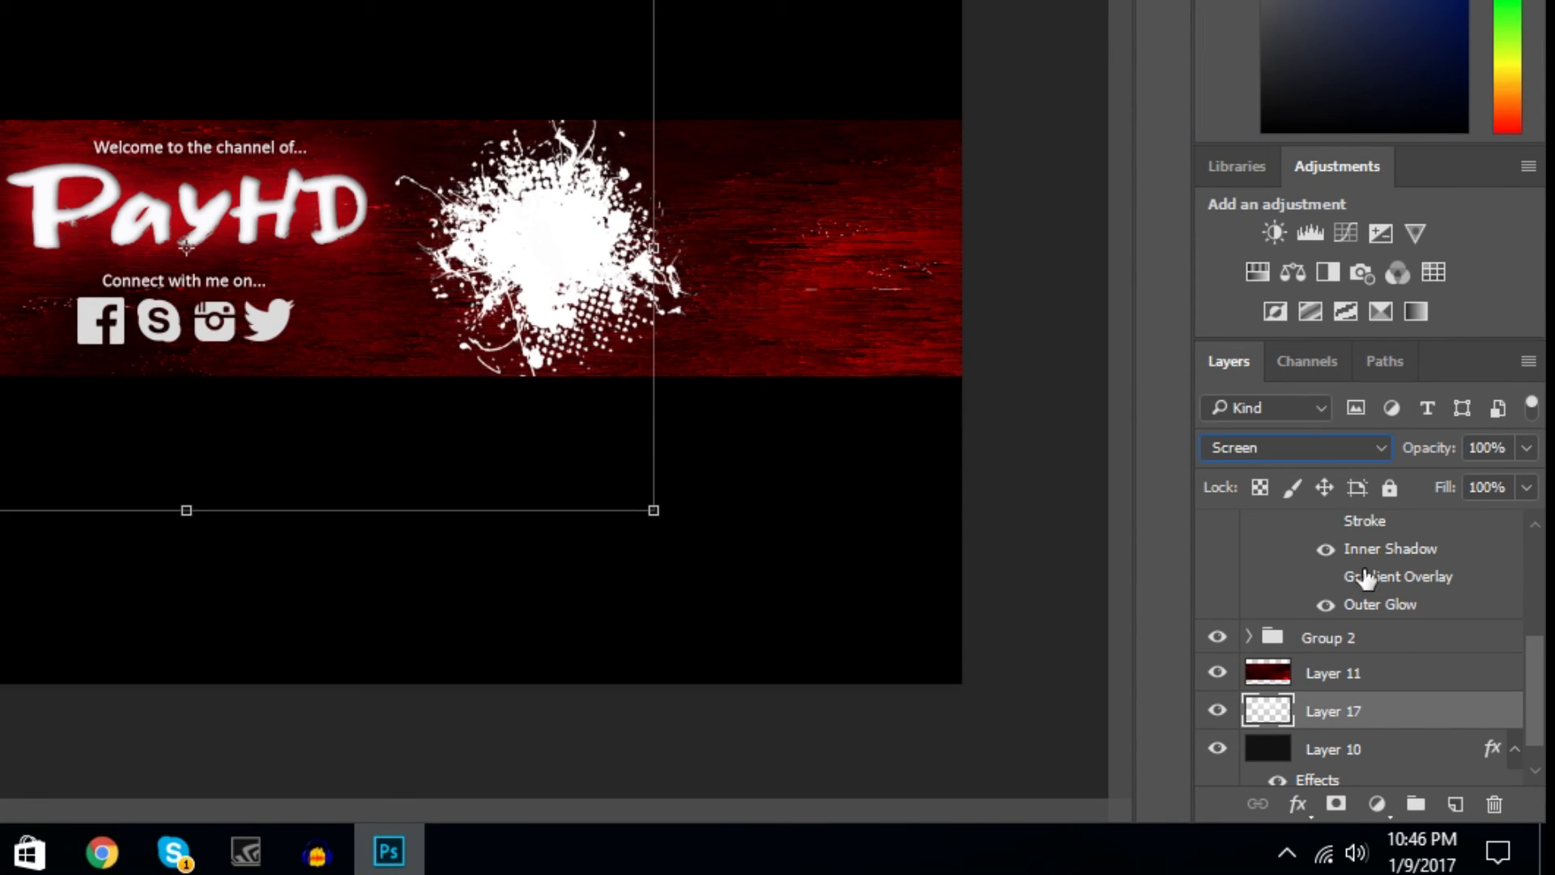
{"action": "left_click_drag", "start_coordinate": [1344, 729], "coordinate": [1352, 697]}
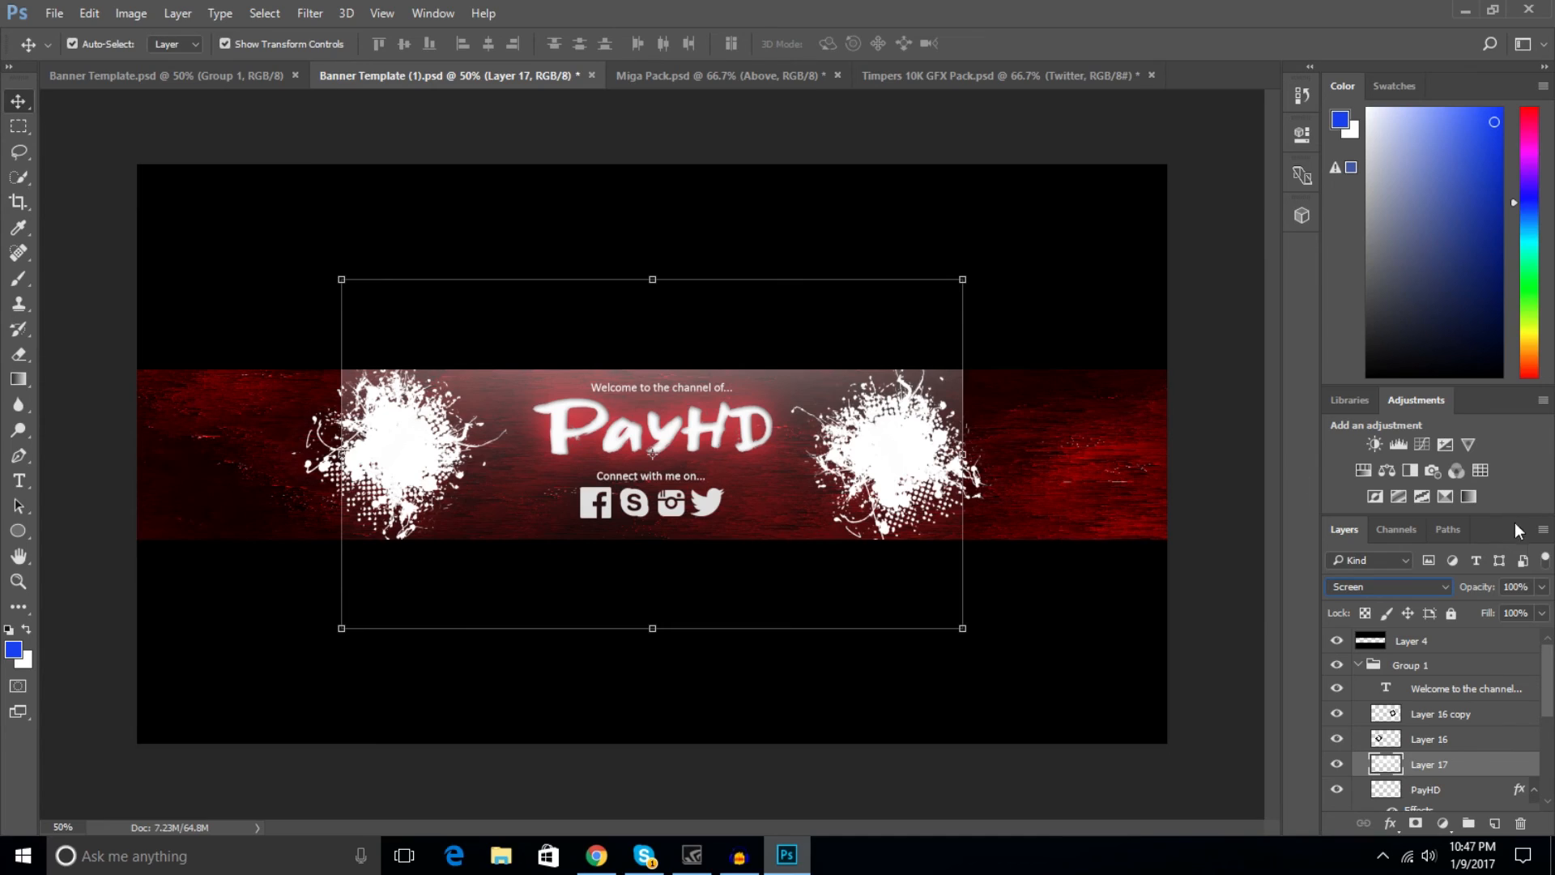
Lower the light layer's opacity to 75%.
{"action": "left_click", "coordinate": [1542, 588]}
{"action": "left_click_drag", "start_coordinate": [1540, 609], "coordinate": [1511, 613]}
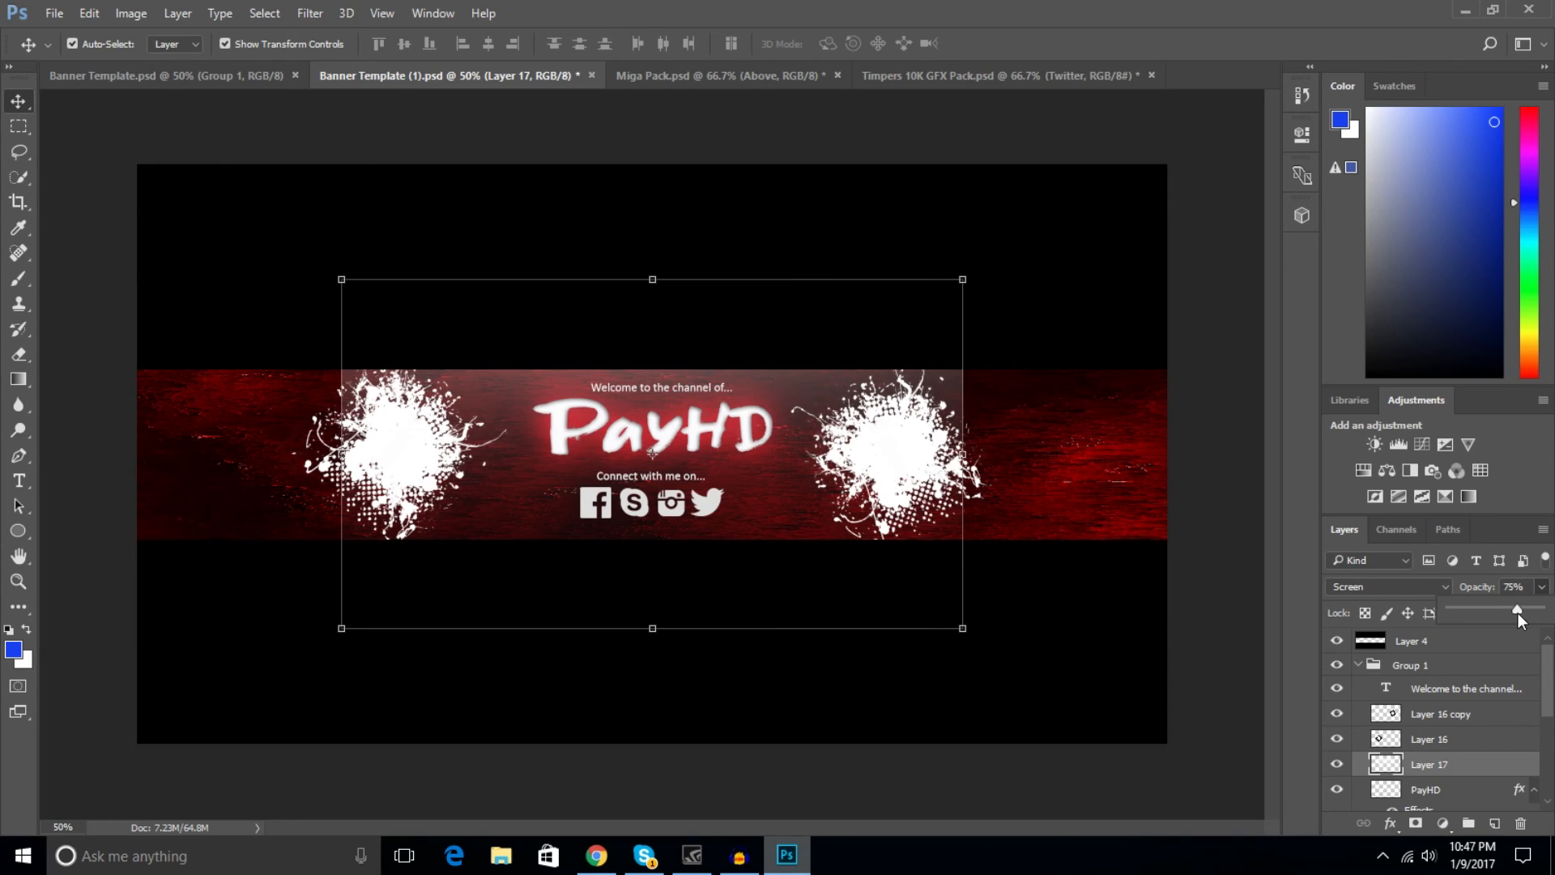
{"action": "left_click", "coordinate": [1053, 481]}
Move both splats slightly upward and farther outward from the PayHD title, covering the light layer's side edges.
{"action": "scroll", "coordinate": [1450, 695], "scroll_direction": "down", "scroll_amount": 2}
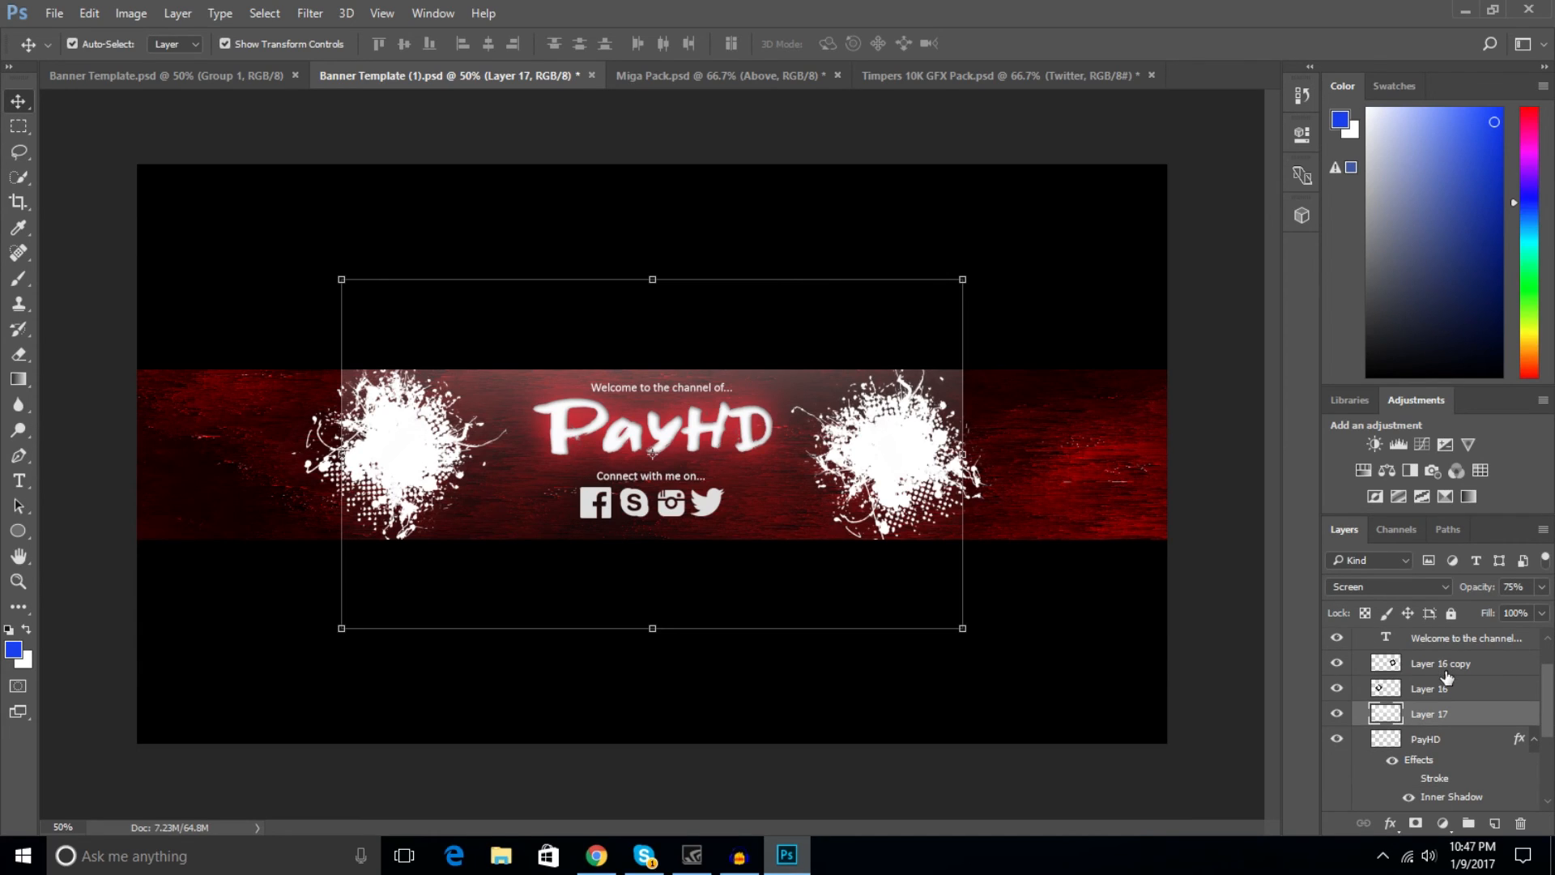
{"action": "left_click", "coordinate": [1446, 669]}
{"action": "left_click_drag", "start_coordinate": [954, 471], "coordinate": [1008, 449]}
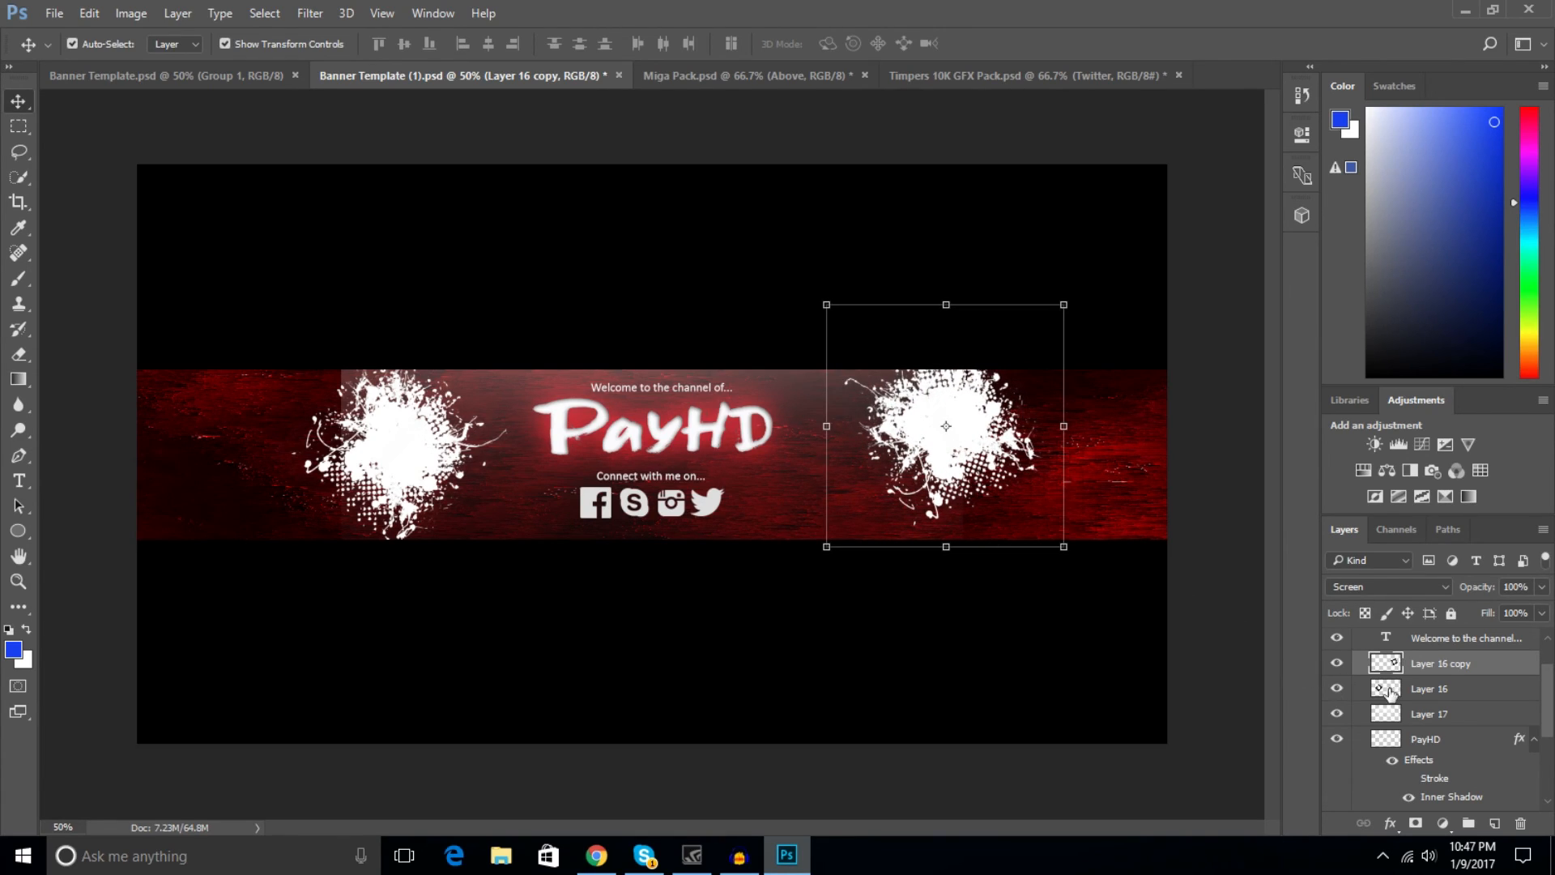
{"action": "left_click", "coordinate": [1434, 689]}
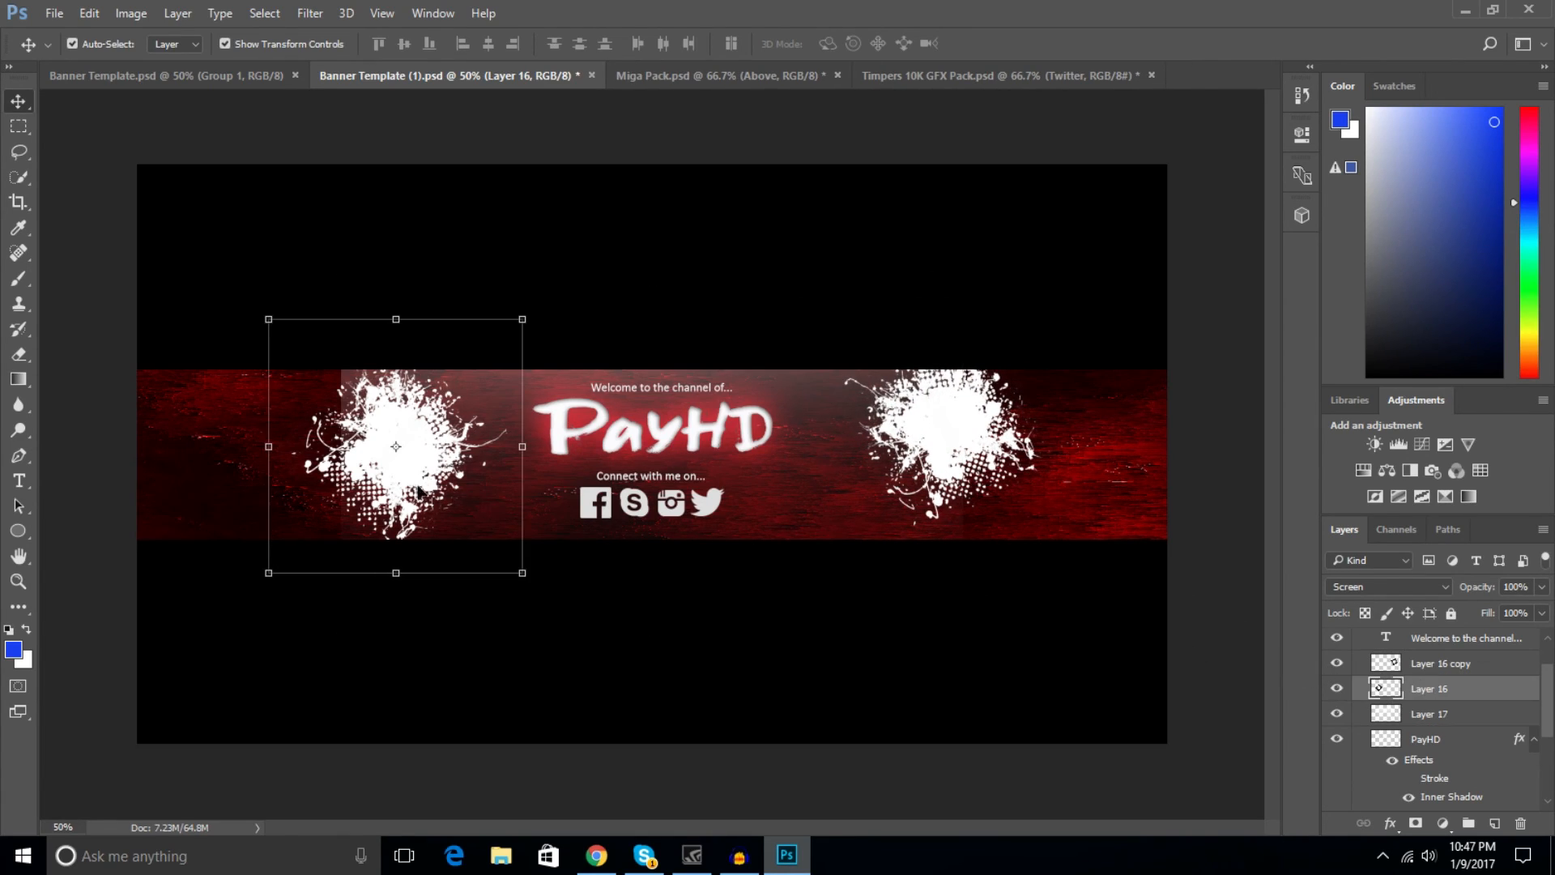
{"action": "left_click_drag", "start_coordinate": [419, 492], "coordinate": [364, 455]}
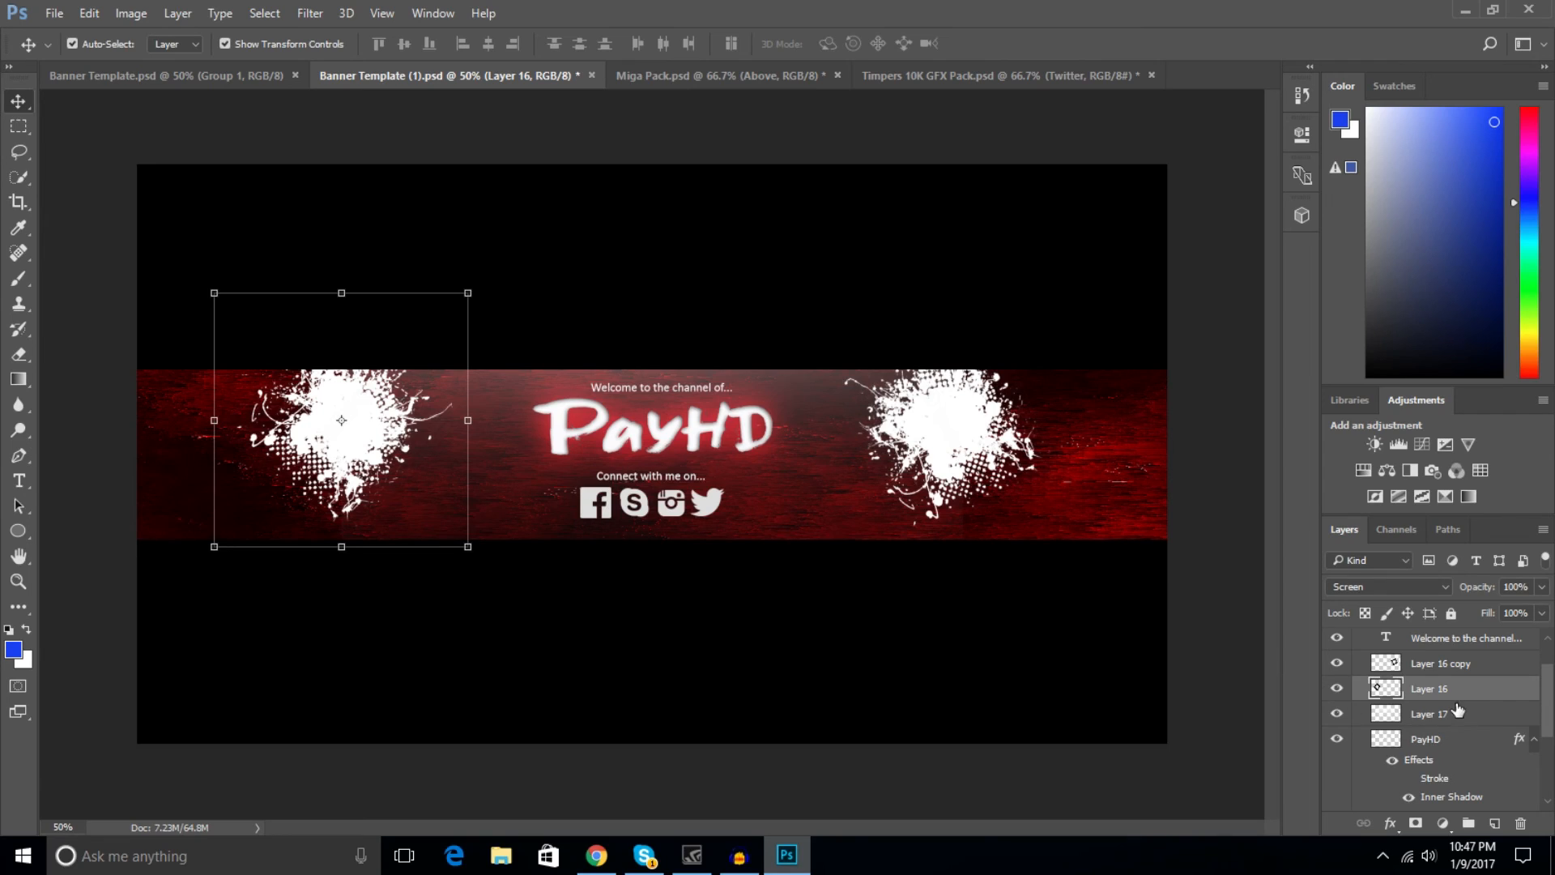
{"action": "left_click", "coordinate": [1452, 640]}
{"action": "scroll", "coordinate": [1451, 642], "scroll_direction": "down", "scroll_amount": 3}
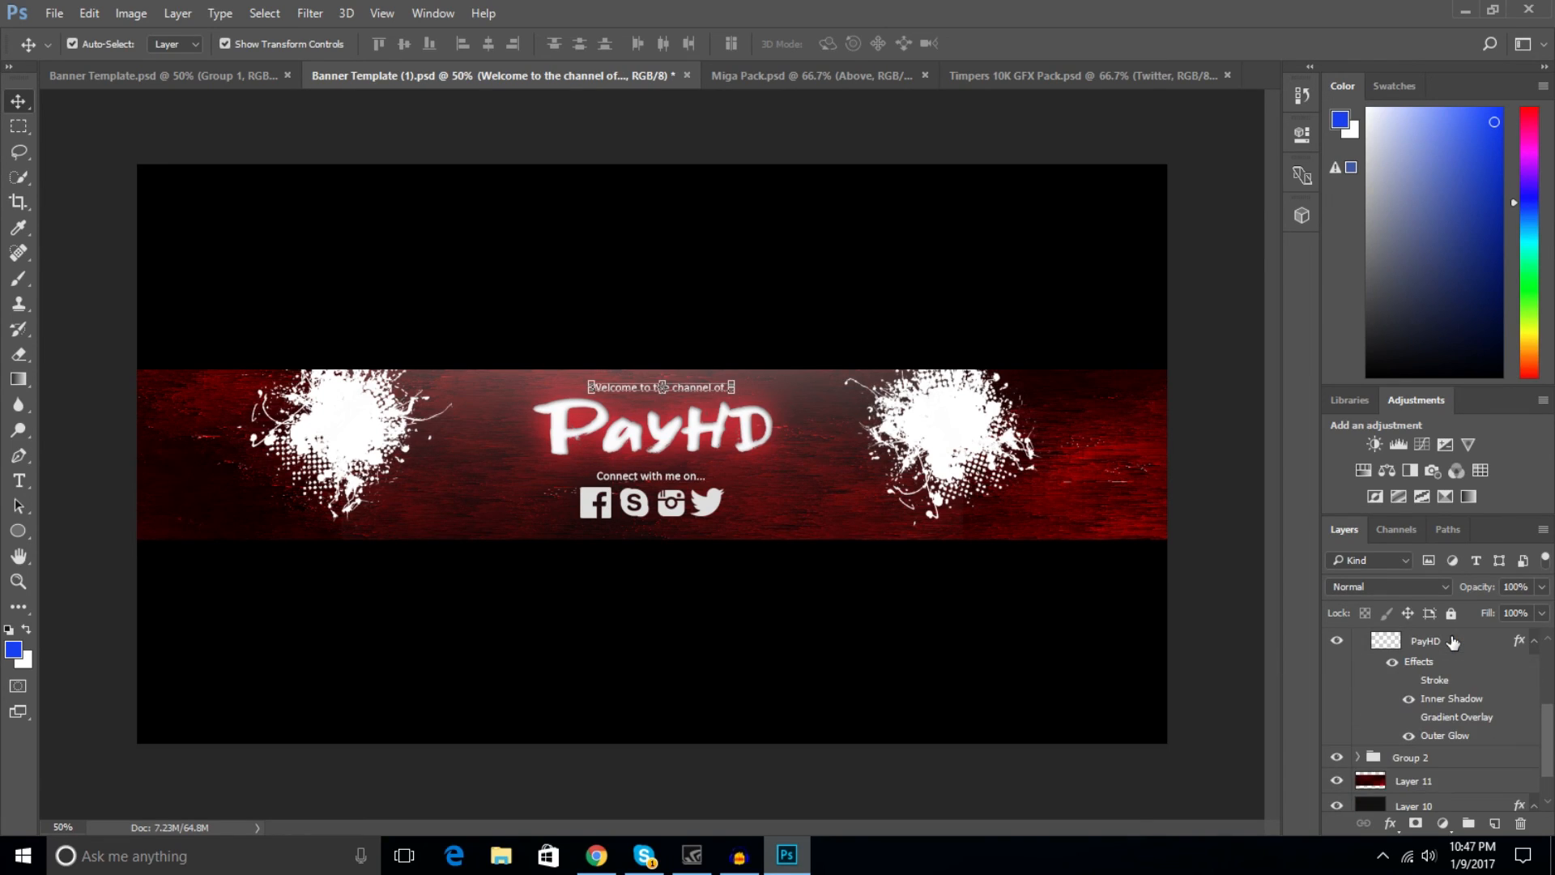
{"action": "left_click", "coordinate": [1413, 782]}
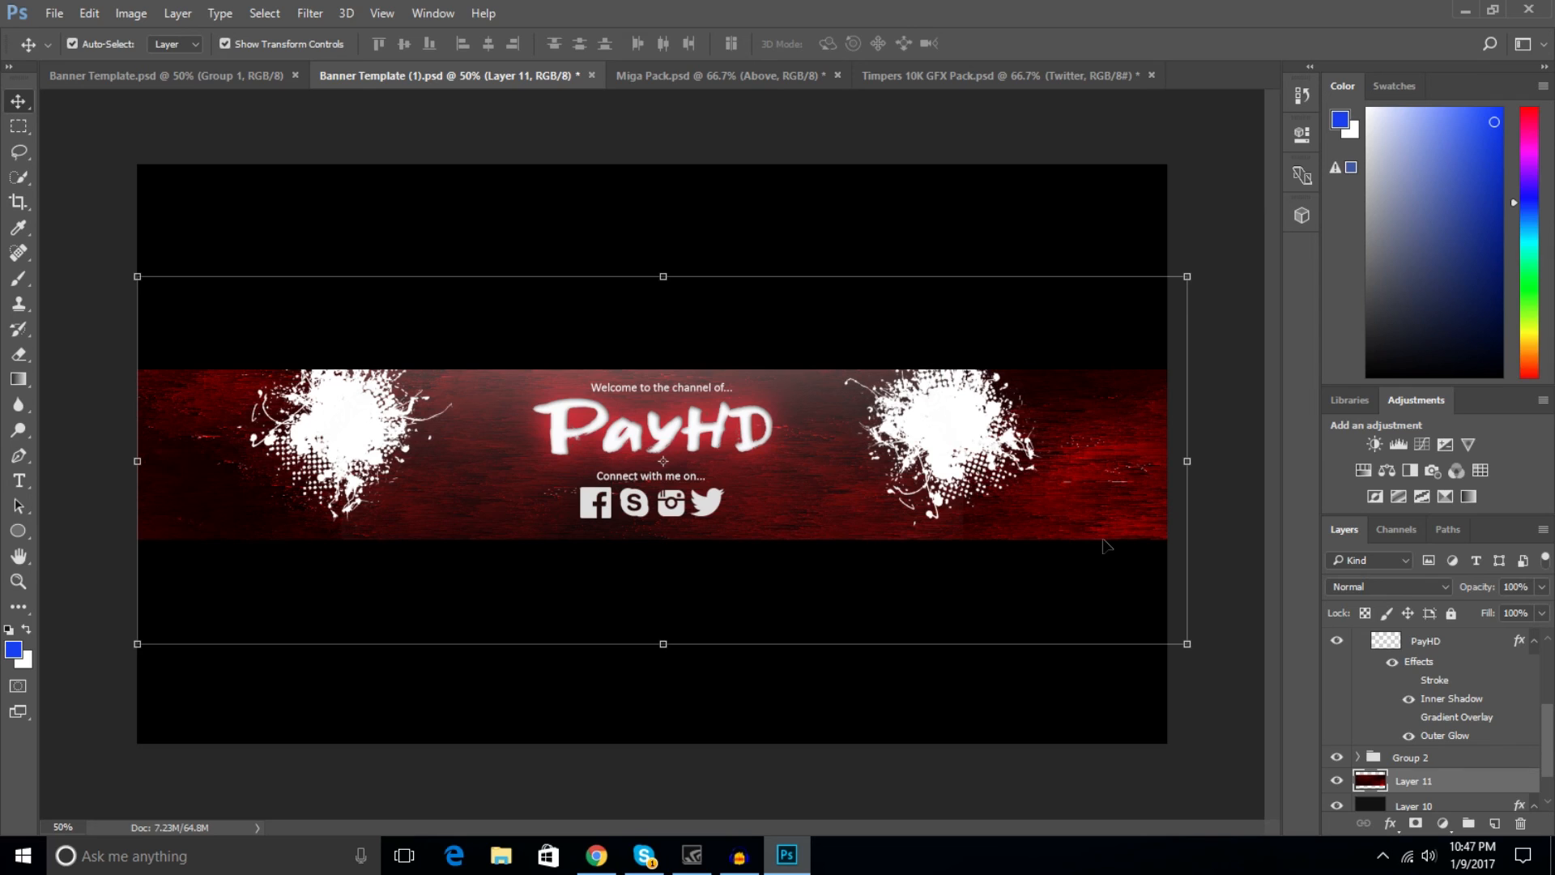
Start saving the banner under a new name, "Banner for youtube", with the Desktop as the destination folder.
{"action": "left_click", "coordinate": [52, 13]}
{"action": "left_click", "coordinate": [117, 227]}
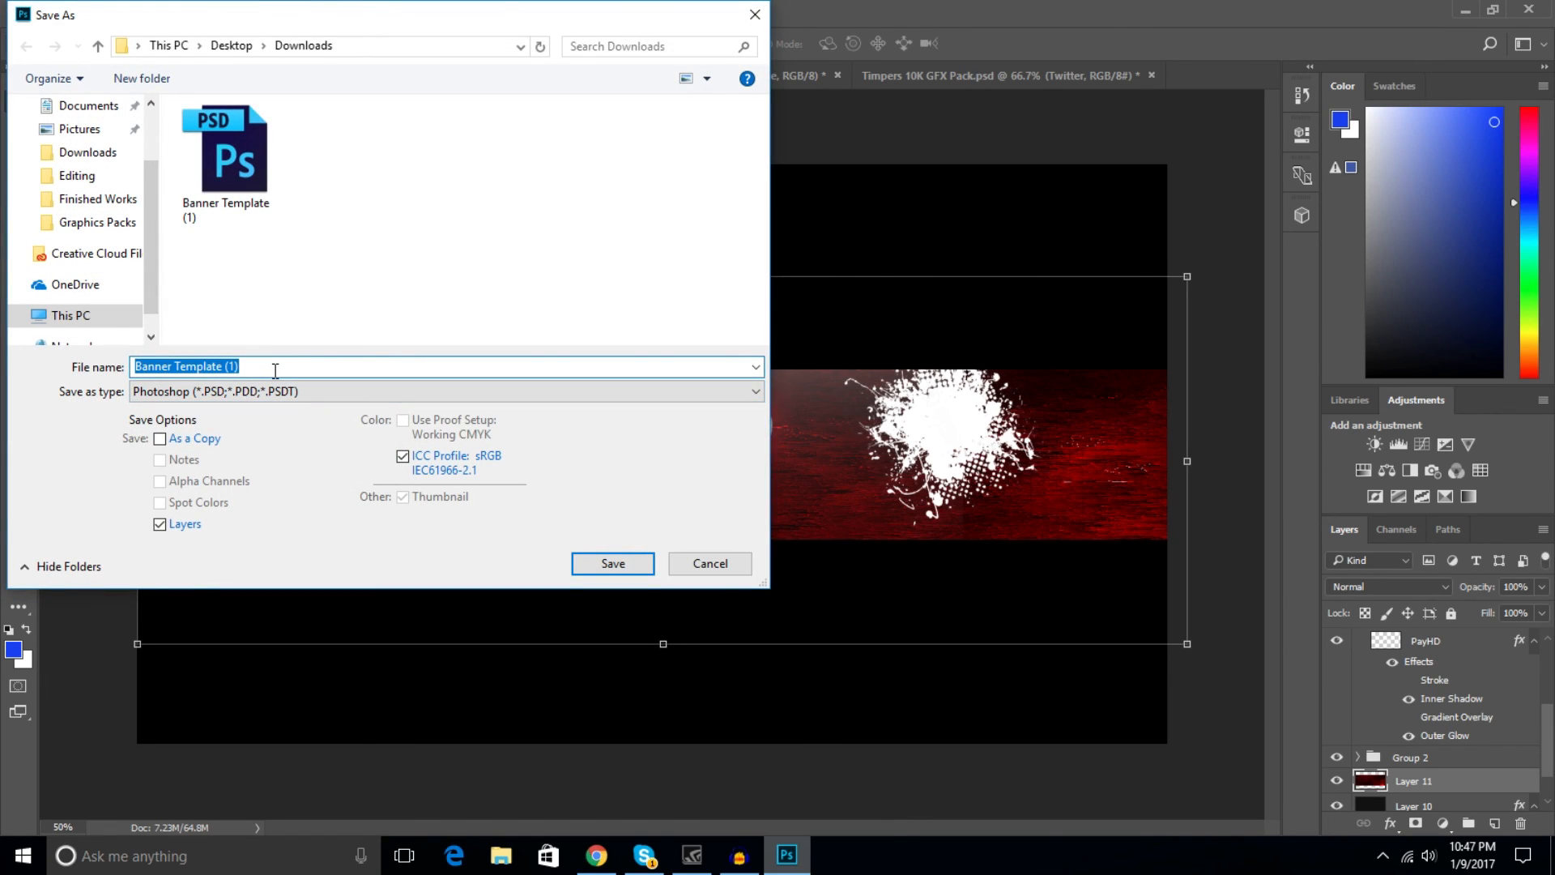
{"action": "key", "text": "BackSpace"}
{"action": "type", "text": "Benne"}
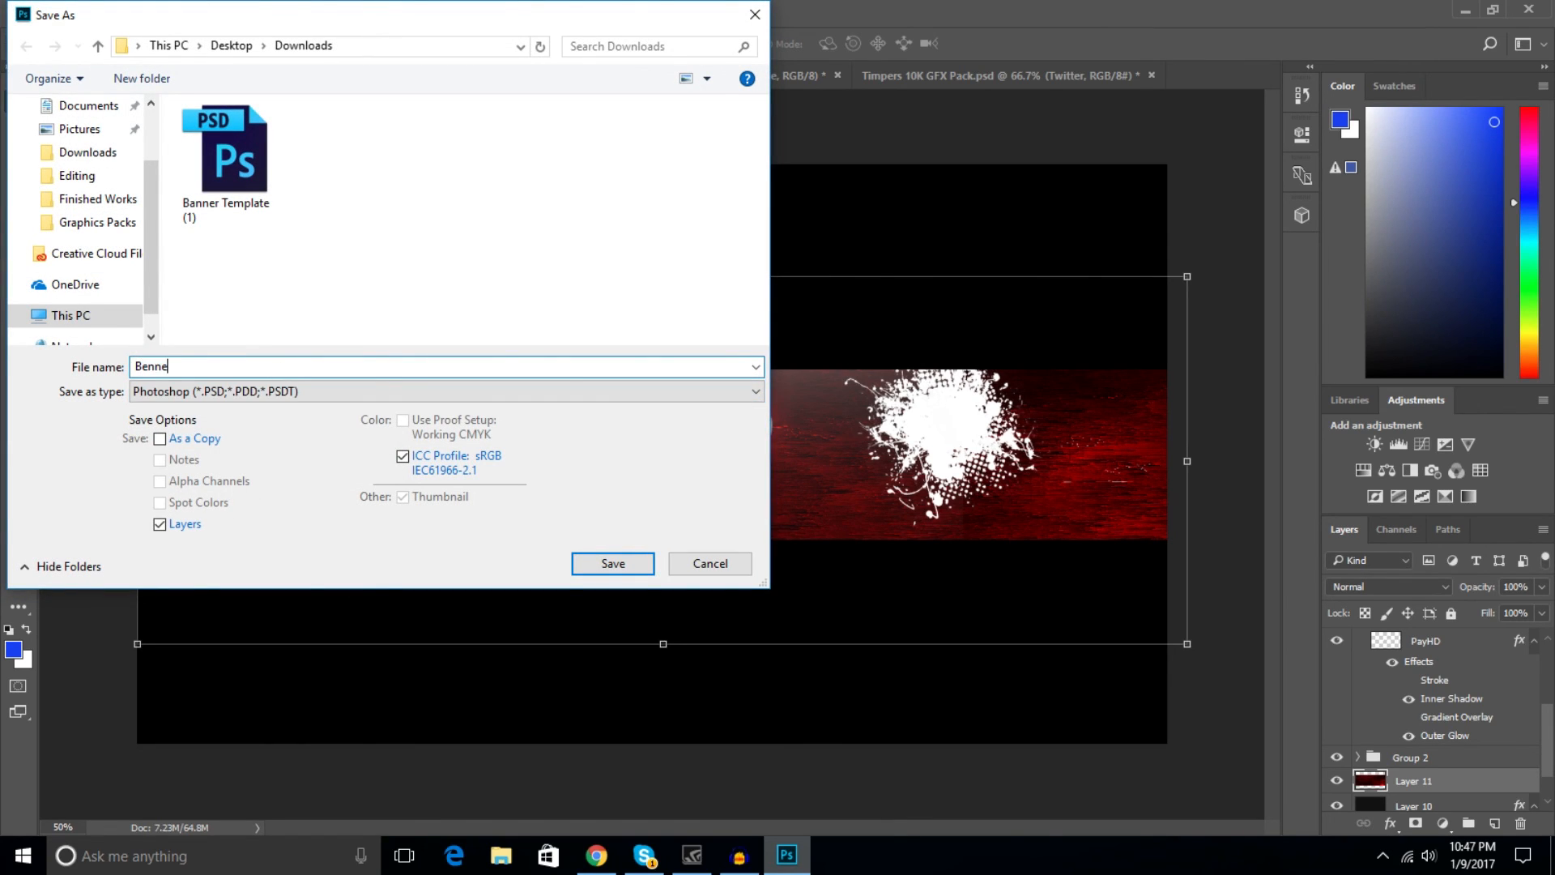
{"action": "type", "text": "r for youtube"}
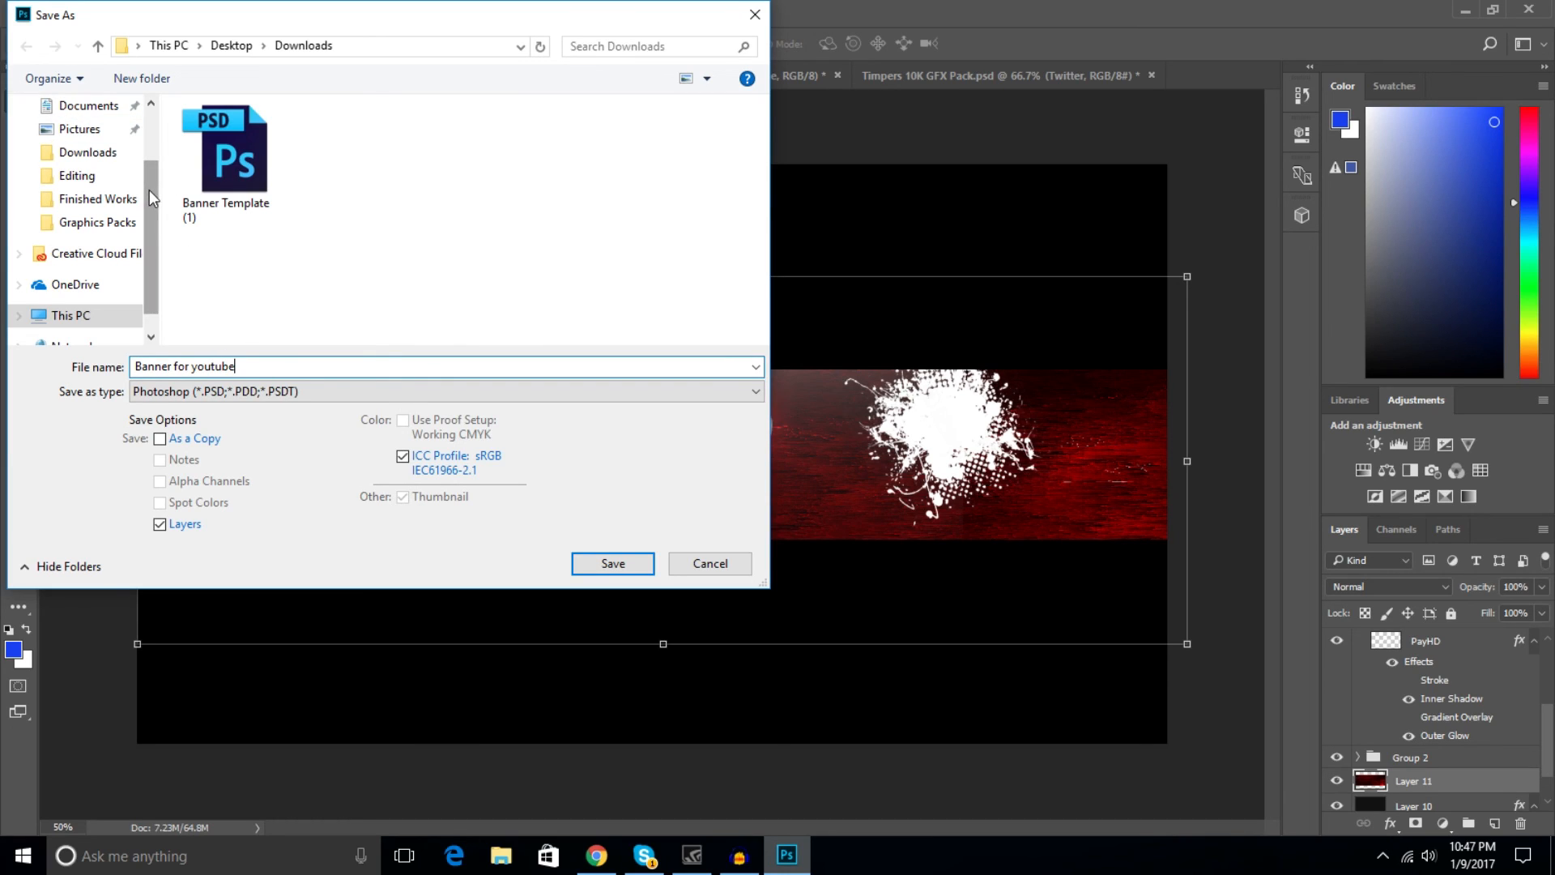
{"action": "left_click_drag", "start_coordinate": [149, 189], "coordinate": [145, 135]}
{"action": "left_click", "coordinate": [90, 146]}
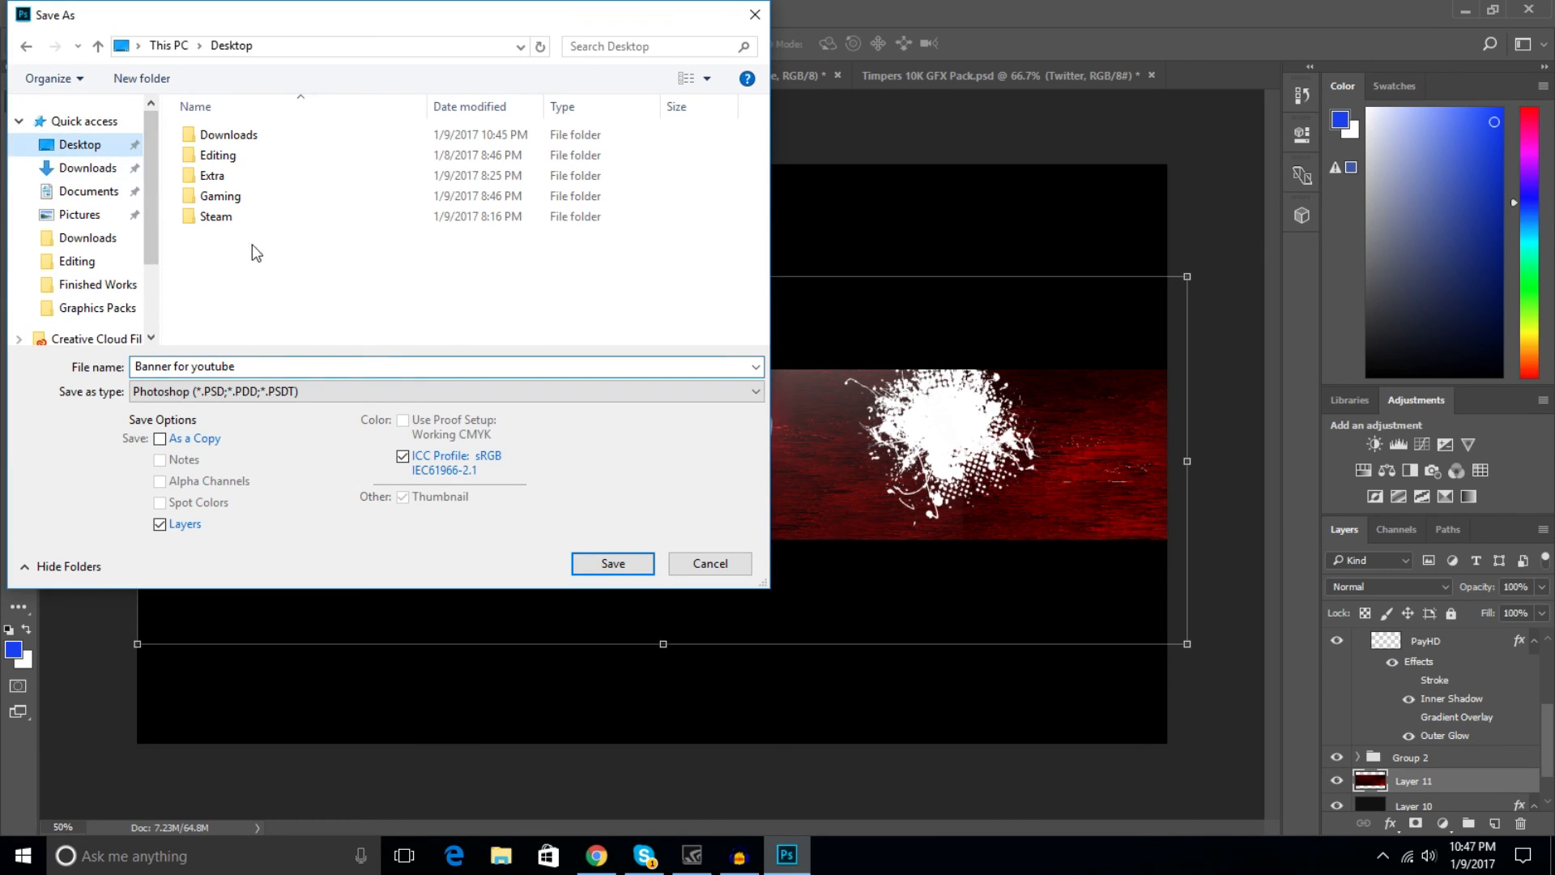
Choose the JPEG format and save the banner at Maximum quality 12 with the Baseline ("Standard") option.
{"action": "left_click", "coordinate": [285, 393]}
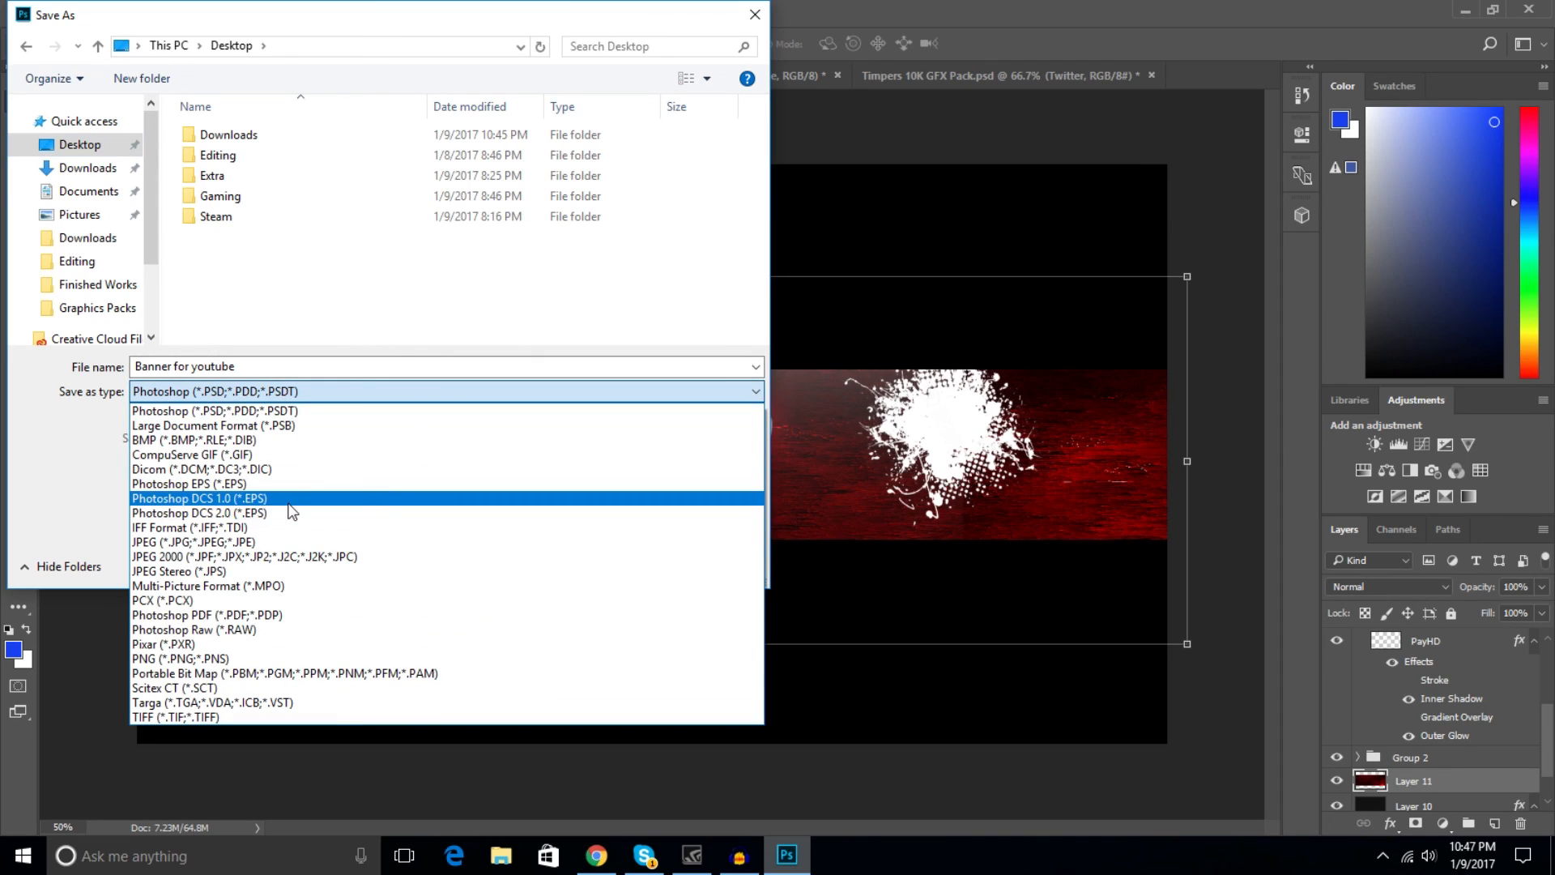
{"action": "left_click", "coordinate": [252, 543]}
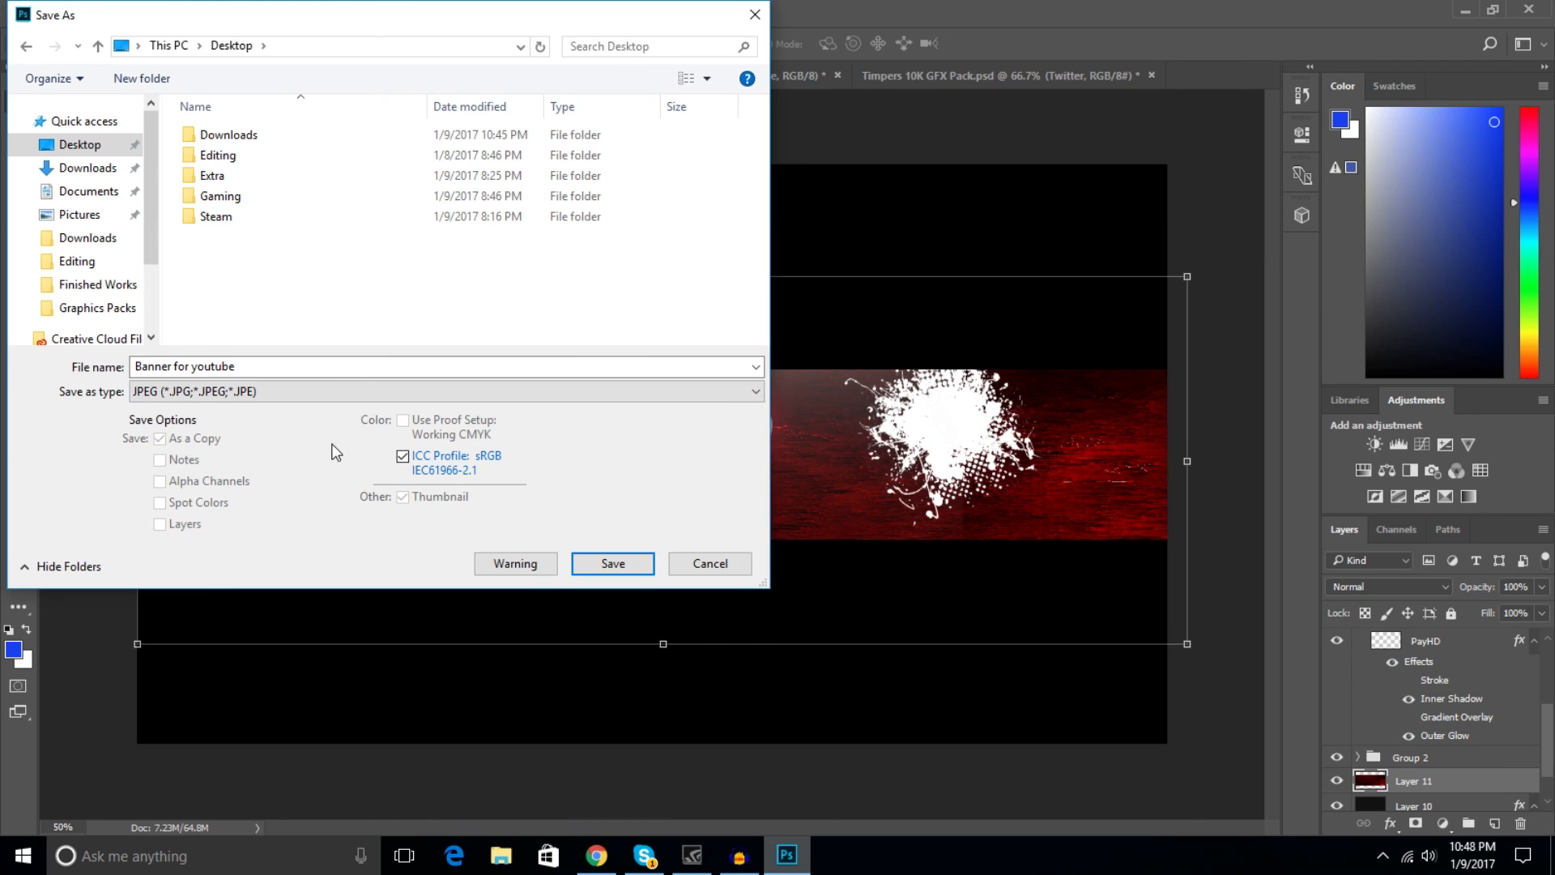
{"action": "left_click", "coordinate": [613, 565]}
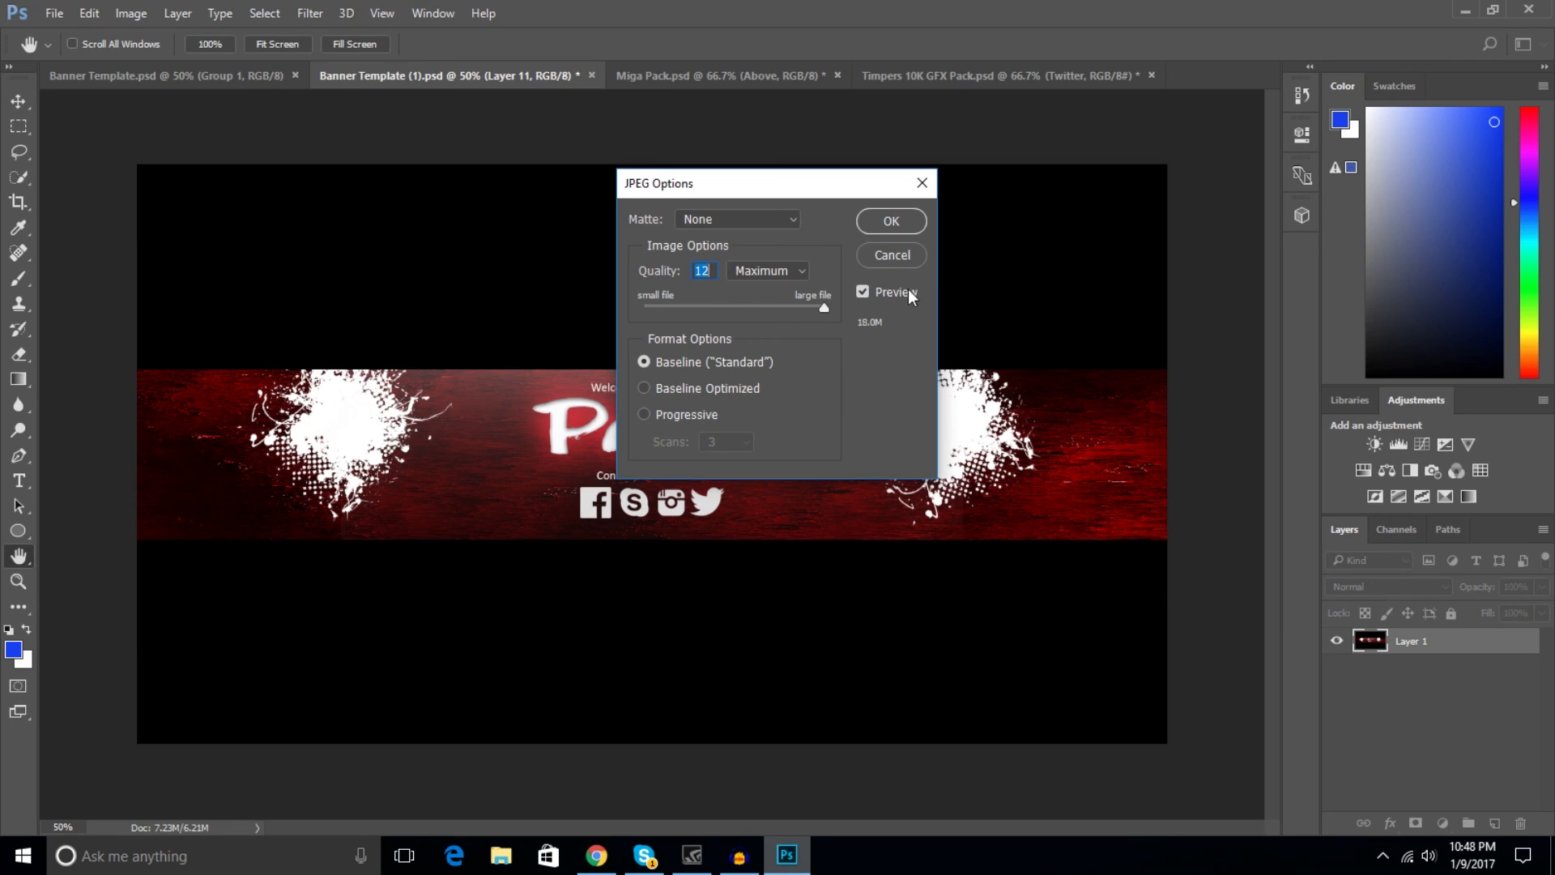
{"action": "left_click", "coordinate": [892, 223]}
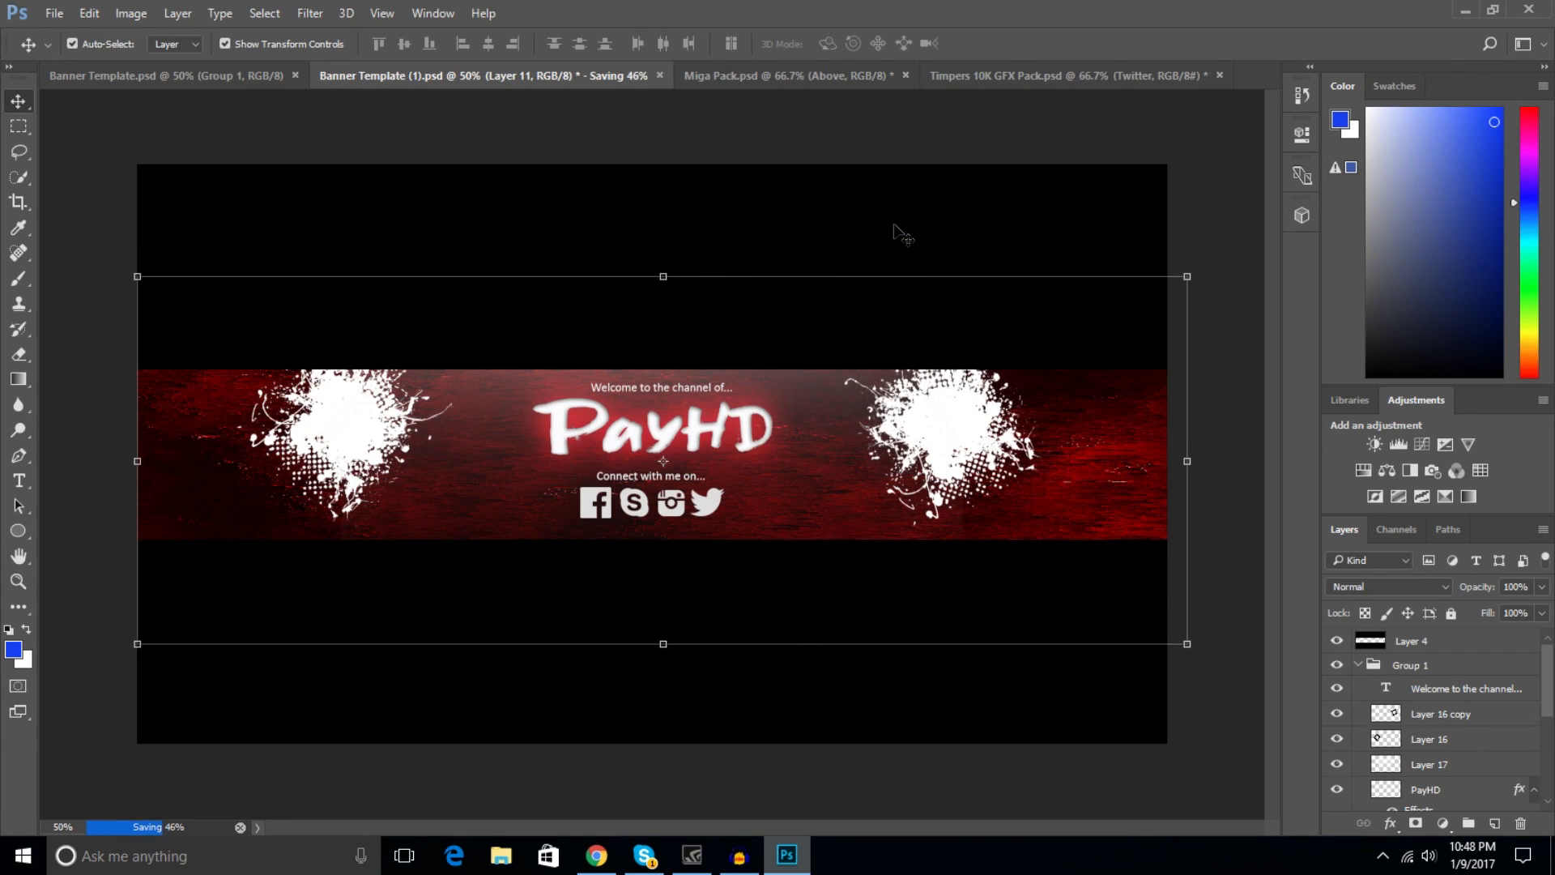